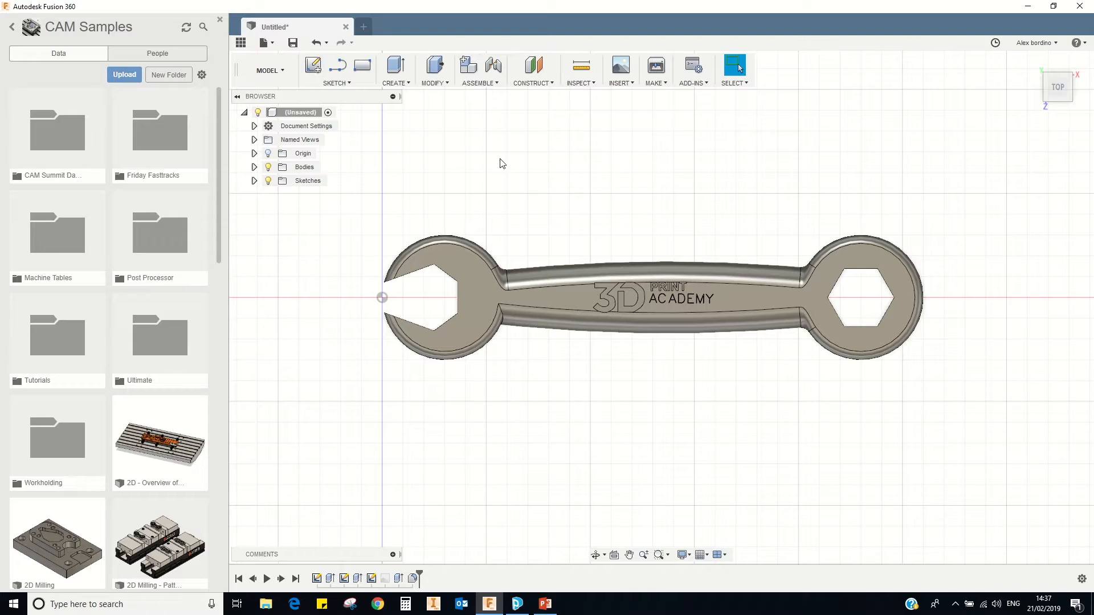
- Roll the wrench's design history back to the first sketch to view it, and return to the finished model
{"action": "mouse_move", "coordinate": [605, 178]}
{"action": "middle_mouse_down", "text": "shift"}
{"action": "mouse_move", "coordinate": [593, 193]}
{"action": "mouse_move", "coordinate": [606, 159]}
{"action": "mouse_move", "coordinate": [803, 151]}
{"action": "mouse_move", "coordinate": [684, 183]}
{"action": "mouse_move", "coordinate": [596, 154]}
{"action": "mouse_move", "coordinate": [617, 196]}
{"action": "mouse_move", "coordinate": [610, 156]}
{"action": "mouse_move", "coordinate": [615, 179]}
{"action": "middle_mouse_up", "text": "shift"}
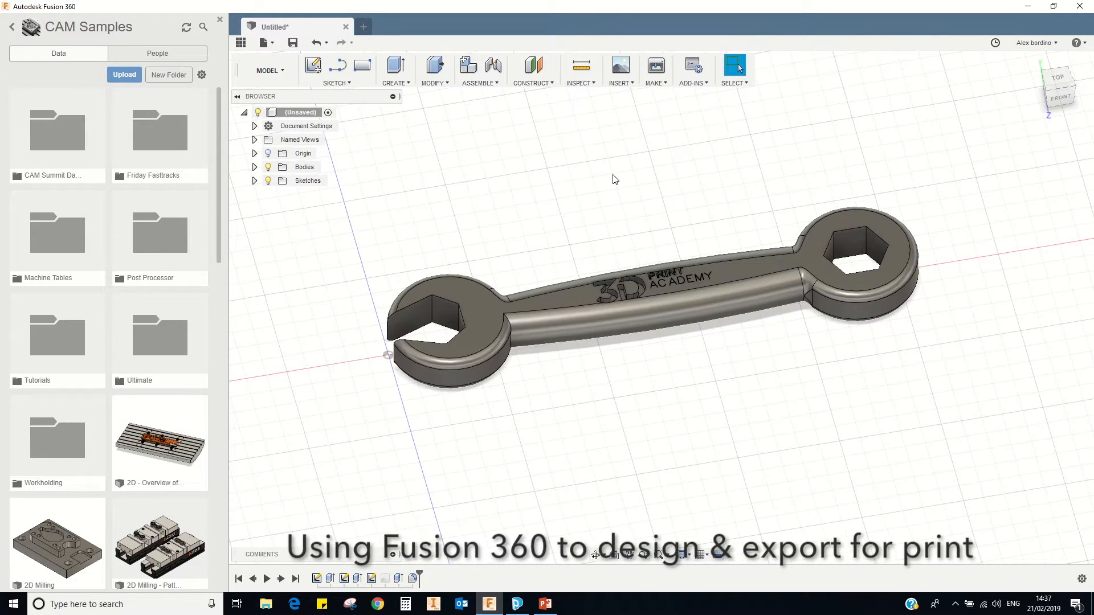
{"action": "mouse_move", "coordinate": [610, 182]}
{"action": "middle_mouse_down", "text": "shift"}
{"action": "mouse_move", "coordinate": [589, 186]}
{"action": "mouse_move", "coordinate": [593, 200]}
{"action": "mouse_move", "coordinate": [589, 152]}
{"action": "mouse_move", "coordinate": [600, 196]}
{"action": "middle_mouse_up", "text": "shift"}
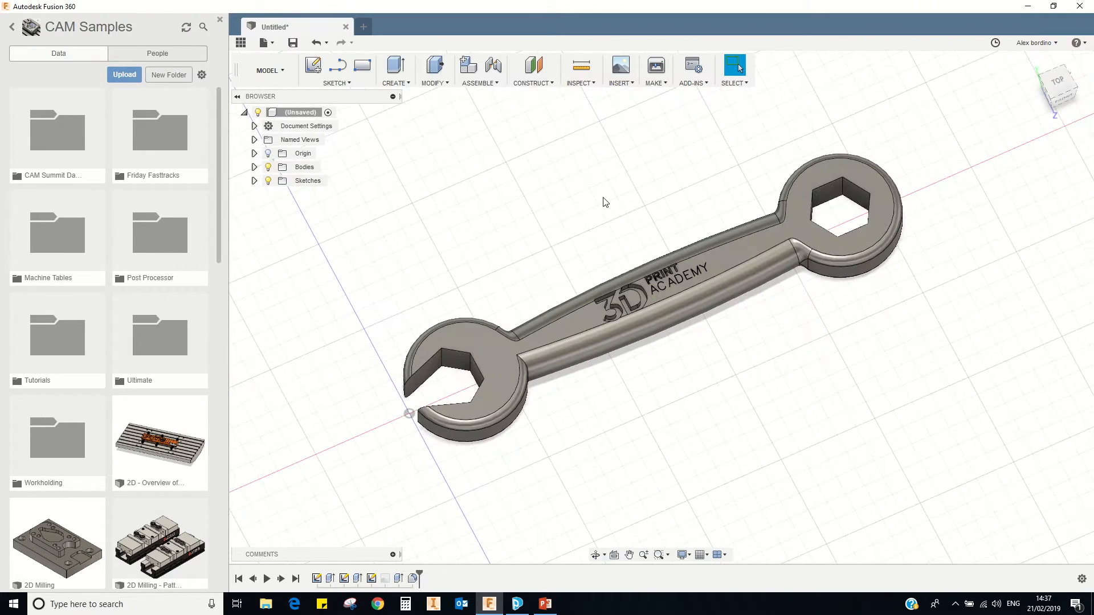
{"action": "mouse_move", "coordinate": [661, 248]}
{"action": "middle_mouse_down", "text": "shift"}
{"action": "mouse_move", "coordinate": [556, 228]}
{"action": "mouse_move", "coordinate": [588, 200]}
{"action": "mouse_move", "coordinate": [736, 196]}
{"action": "mouse_move", "coordinate": [581, 200]}
{"action": "mouse_move", "coordinate": [687, 221]}
{"action": "mouse_move", "coordinate": [670, 329]}
{"action": "mouse_move", "coordinate": [654, 218]}
{"action": "mouse_move", "coordinate": [749, 210]}
{"action": "mouse_move", "coordinate": [635, 215]}
{"action": "mouse_move", "coordinate": [666, 212]}
{"action": "mouse_move", "coordinate": [654, 212]}
{"action": "mouse_move", "coordinate": [647, 257]}
{"action": "middle_mouse_up", "text": "shift"}
{"action": "middle_click_drag", "start_coordinate": [615, 300], "coordinate": [605, 257], "text": "shift"}
{"action": "left_click_drag", "start_coordinate": [417, 575], "coordinate": [320, 576]}
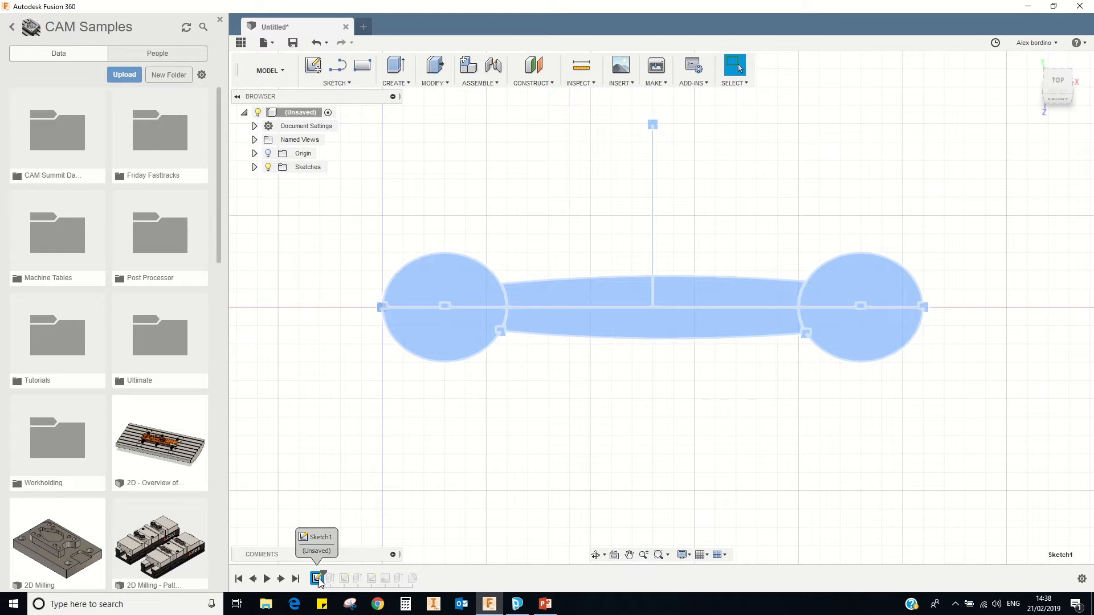
{"action": "right_click", "coordinate": [319, 579]}
{"action": "left_click", "coordinate": [505, 516]}
{"action": "left_click_drag", "start_coordinate": [324, 574], "coordinate": [417, 575]}
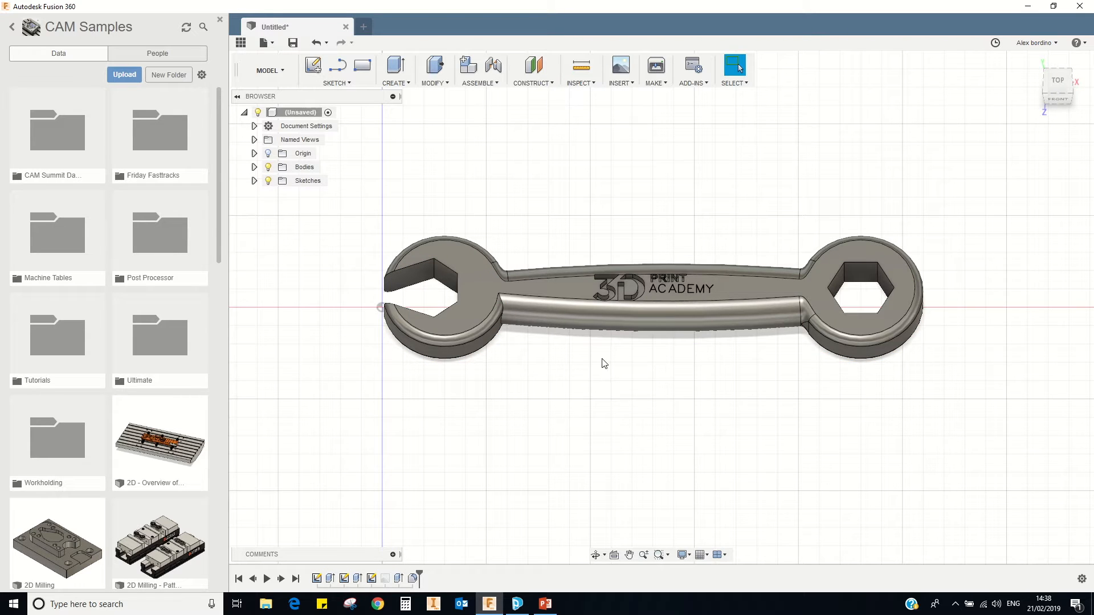
- Inspect the wrench's engraved handle, open jaw end and closed hexagonal end from several distances and angles
{"action": "scroll", "coordinate": [619, 299], "scroll_direction": "down", "scroll_amount": 1}
{"action": "scroll", "coordinate": [621, 299], "scroll_direction": "down", "scroll_amount": 1}
{"action": "scroll", "coordinate": [623, 304], "scroll_direction": "up", "scroll_amount": 5}
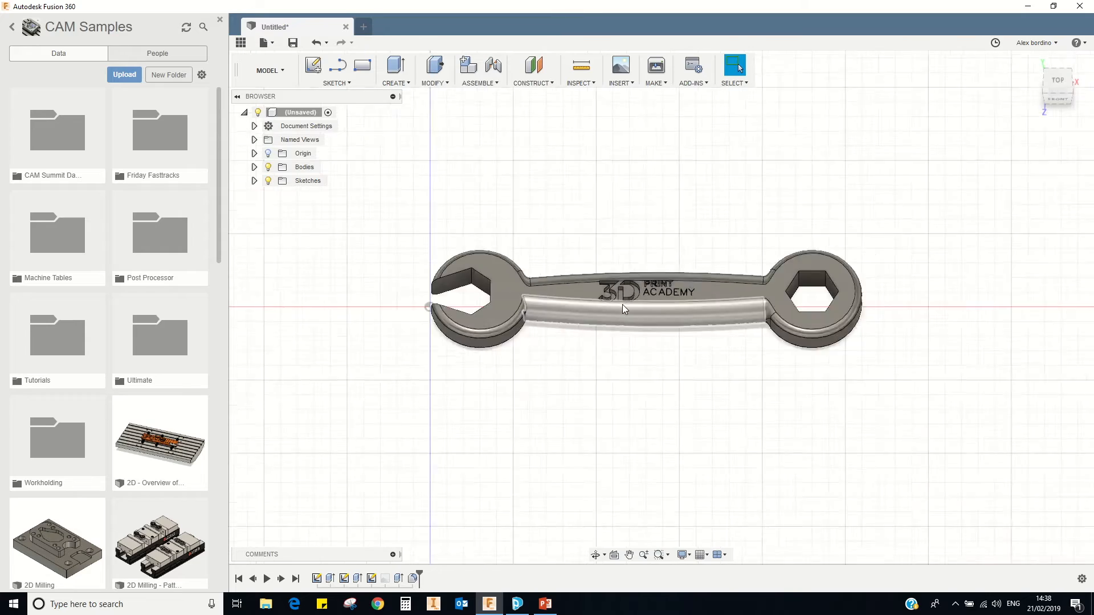
{"action": "scroll", "coordinate": [623, 307], "scroll_direction": "up", "scroll_amount": 3}
{"action": "scroll", "coordinate": [627, 309], "scroll_direction": "down", "scroll_amount": 7}
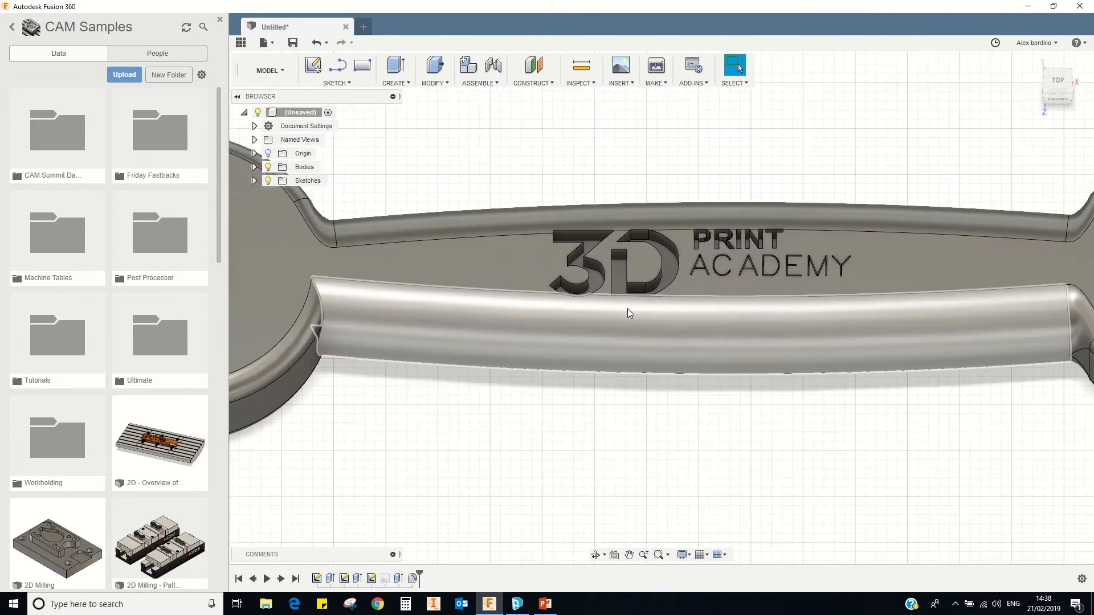
{"action": "scroll", "coordinate": [625, 309], "scroll_direction": "up", "scroll_amount": 5}
{"action": "scroll", "coordinate": [624, 309], "scroll_direction": "down", "scroll_amount": 5}
{"action": "mouse_move", "coordinate": [639, 236]}
{"action": "middle_mouse_down"}
{"action": "mouse_move", "coordinate": [467, 223]}
{"action": "mouse_move", "coordinate": [830, 237]}
{"action": "mouse_move", "coordinate": [437, 232]}
{"action": "mouse_move", "coordinate": [721, 376]}
{"action": "mouse_move", "coordinate": [566, 231]}
{"action": "mouse_move", "coordinate": [648, 239]}
{"action": "middle_mouse_up"}
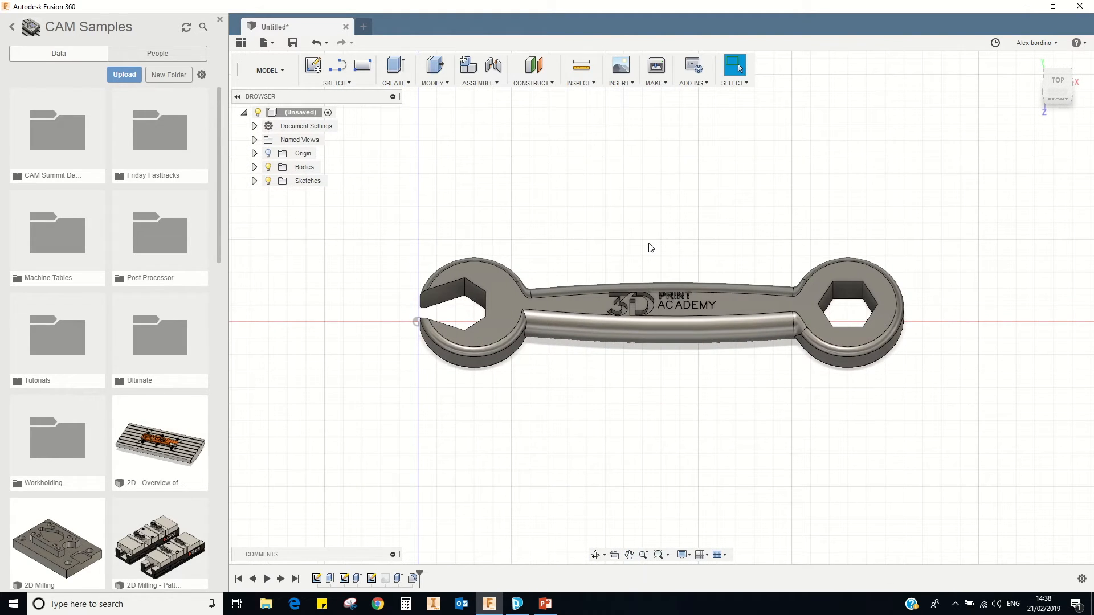
{"action": "middle_click_drag", "start_coordinate": [528, 232], "coordinate": [712, 256], "text": "shift"}
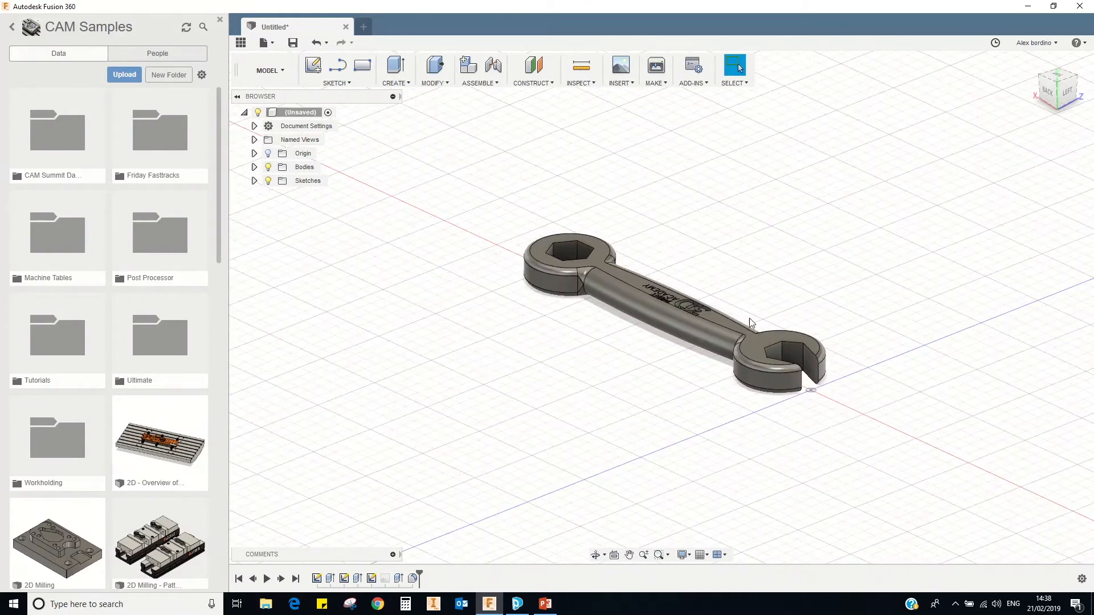
{"action": "scroll", "coordinate": [744, 343], "scroll_direction": "up", "scroll_amount": 4}
{"action": "middle_click_drag", "start_coordinate": [744, 344], "coordinate": [621, 367], "text": "shift"}
{"action": "scroll", "coordinate": [637, 348], "scroll_direction": "down", "scroll_amount": 3}
{"action": "scroll", "coordinate": [640, 346], "scroll_direction": "up", "scroll_amount": 6}
{"action": "scroll", "coordinate": [641, 348], "scroll_direction": "down", "scroll_amount": 2}
{"action": "middle_click_drag", "start_coordinate": [642, 353], "coordinate": [678, 349], "text": "shift"}
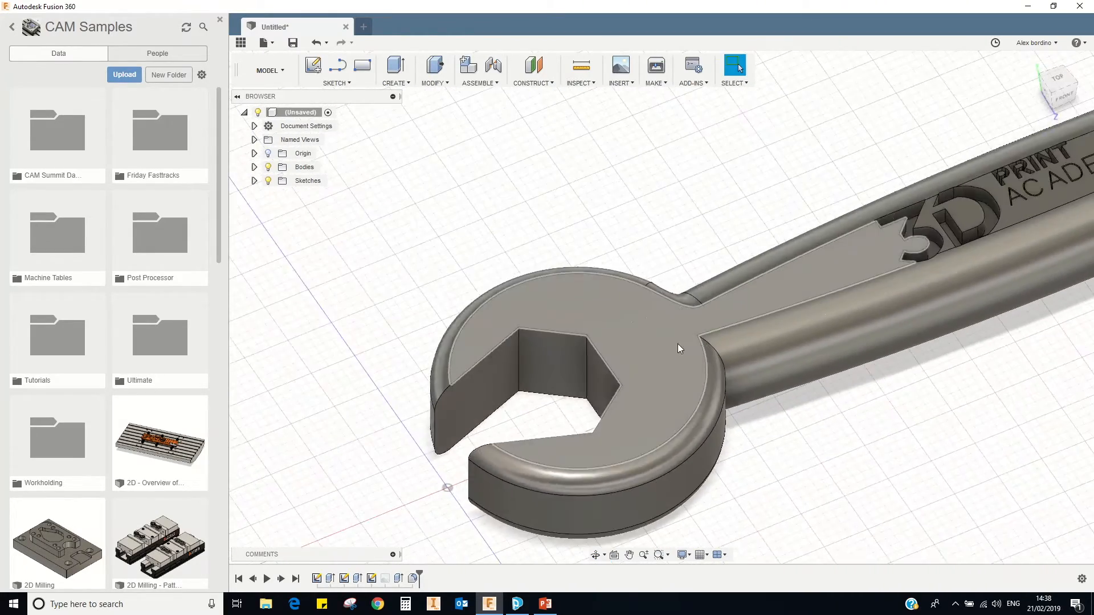
{"action": "scroll", "coordinate": [726, 308], "scroll_direction": "down", "scroll_amount": 4}
{"action": "scroll", "coordinate": [910, 207], "scroll_direction": "up", "scroll_amount": 2}
{"action": "middle_click_drag", "start_coordinate": [909, 207], "coordinate": [605, 212]}
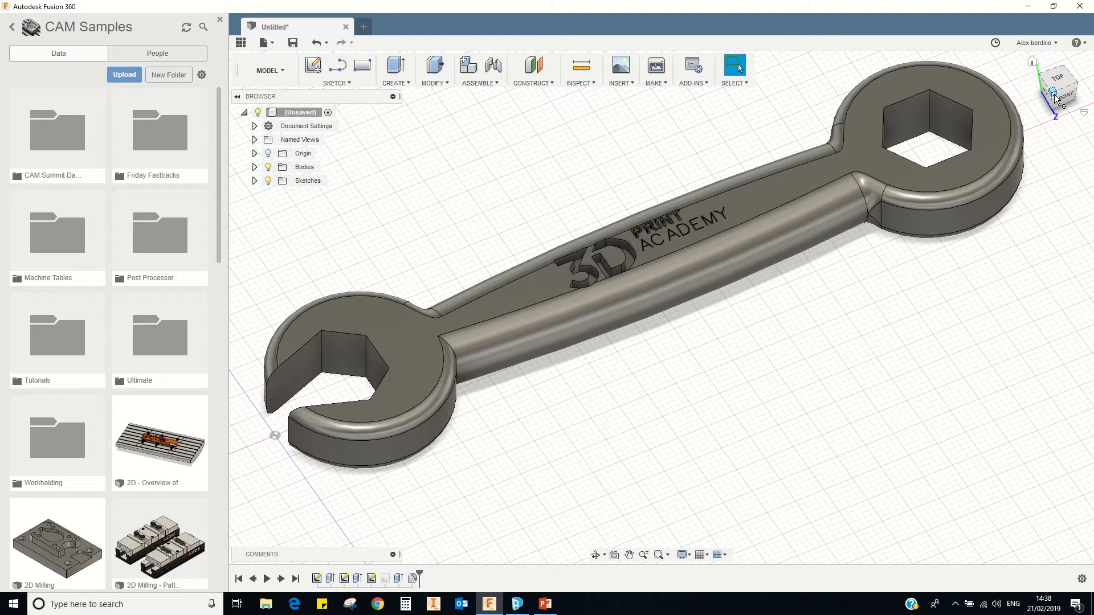
- View the wrench from the top, the left side and the home orientation, ending on a tilted view of its upper face
{"action": "left_click", "coordinate": [1034, 62]}
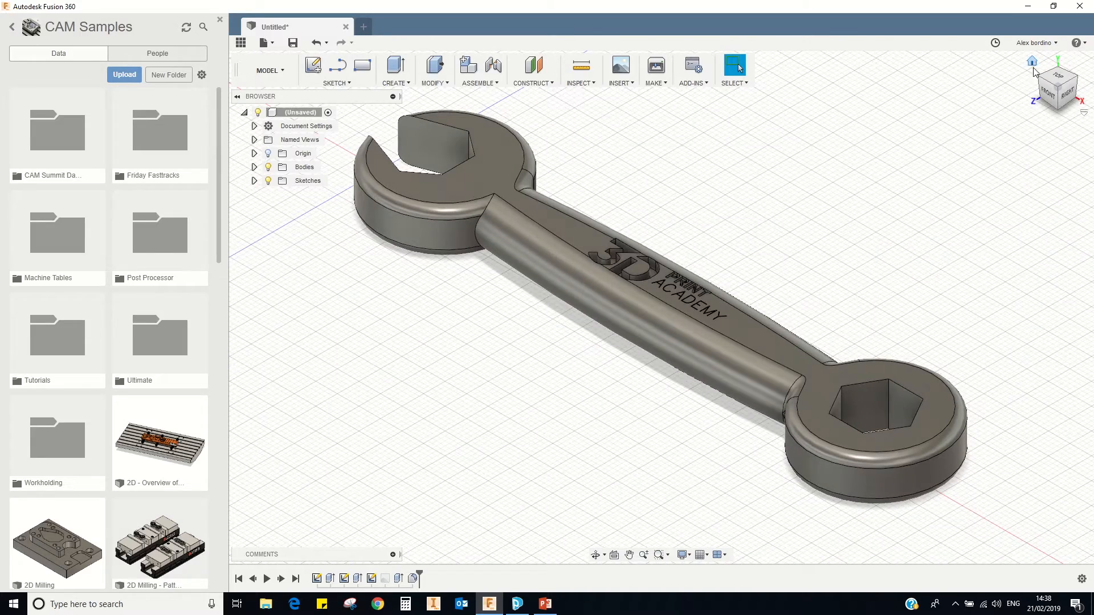
{"action": "left_click", "coordinate": [1049, 98]}
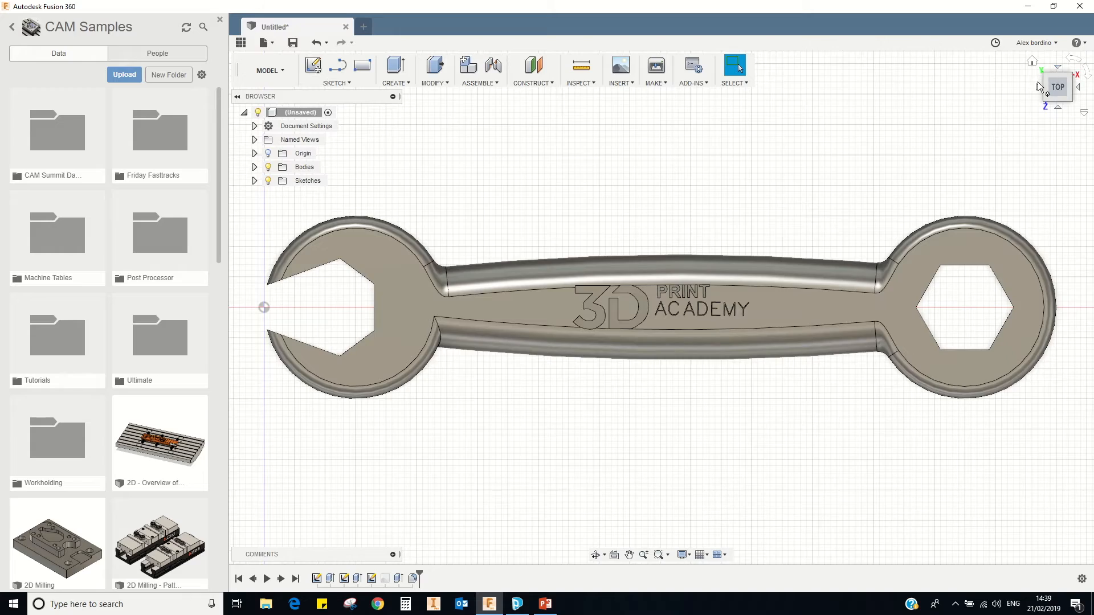
{"action": "left_click", "coordinate": [1038, 84]}
{"action": "left_click", "coordinate": [1033, 62]}
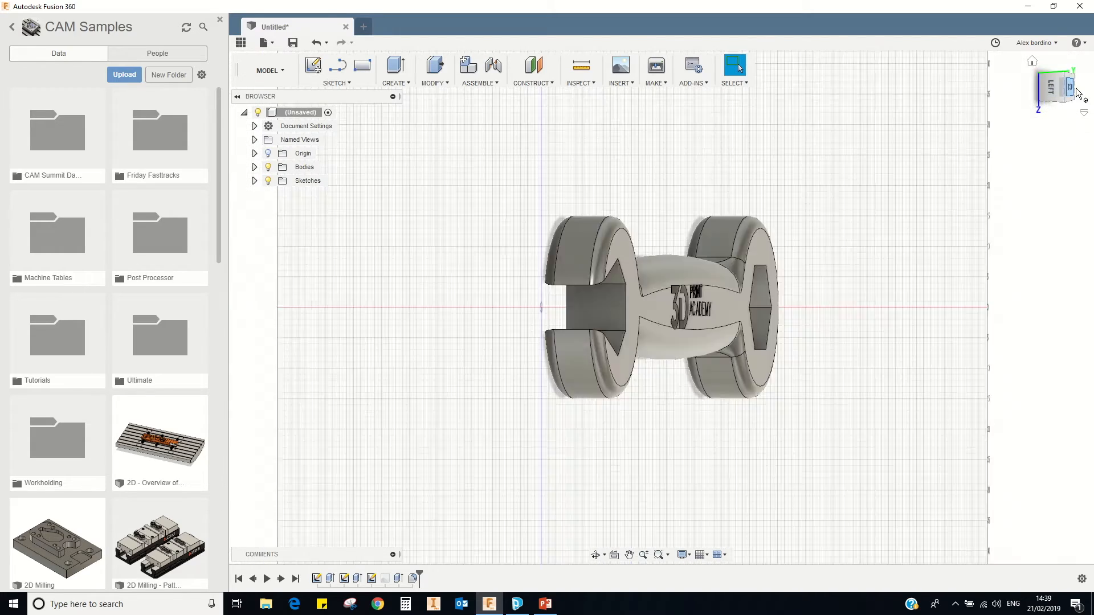
{"action": "left_click", "coordinate": [1033, 61]}
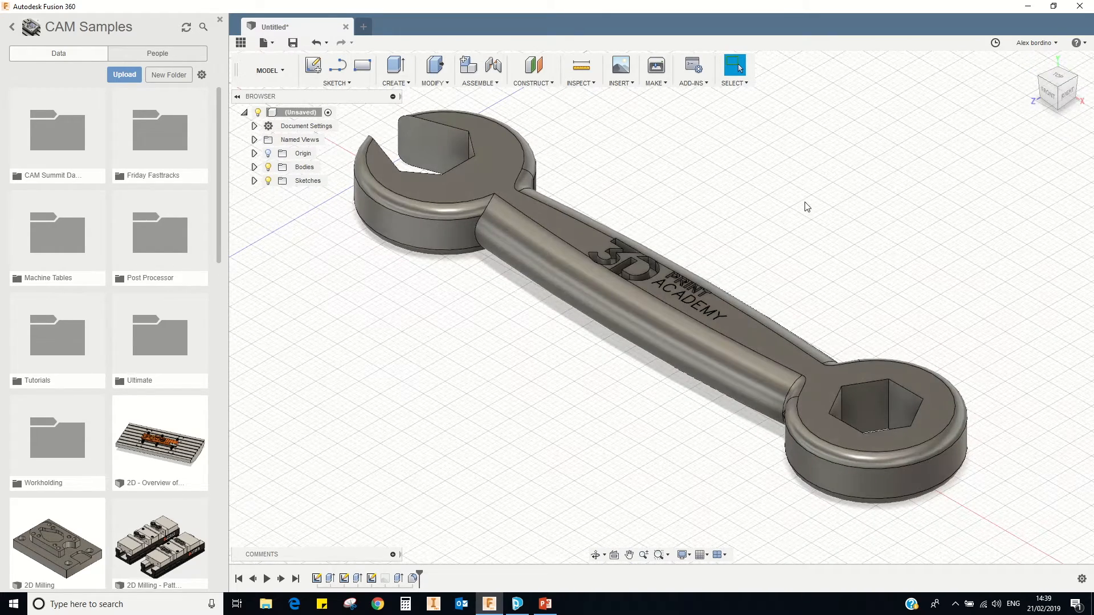
{"action": "middle_click_drag", "start_coordinate": [579, 223], "coordinate": [673, 285], "text": "shift"}
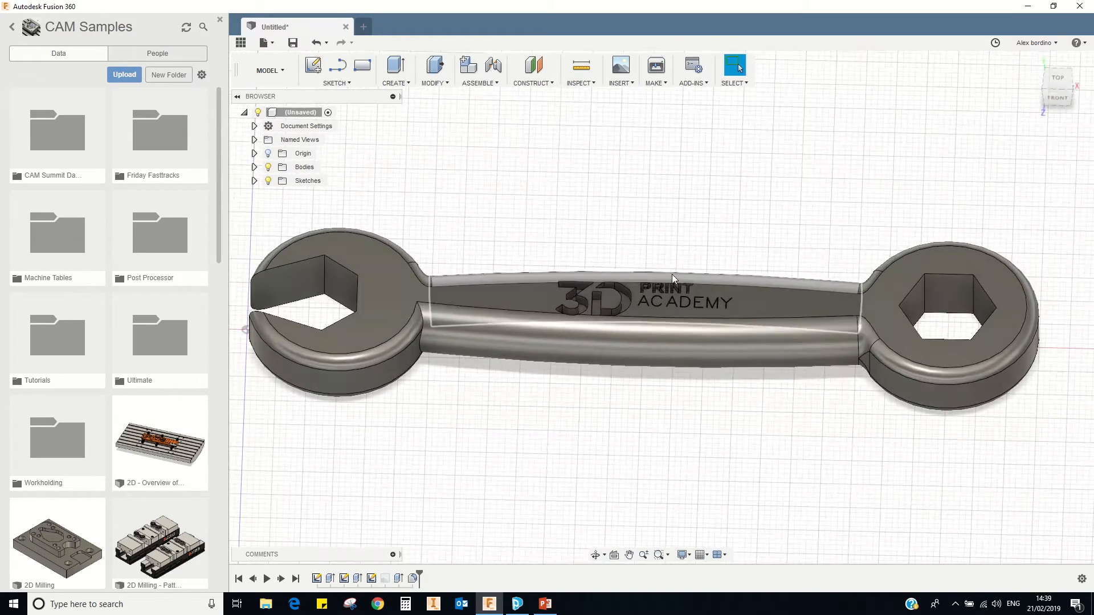
- Roll the wrench's design history back to the first sketch and open that outline sketch for editing
{"action": "left_click_drag", "start_coordinate": [419, 575], "coordinate": [319, 582]}
{"action": "right_click", "coordinate": [319, 581]}
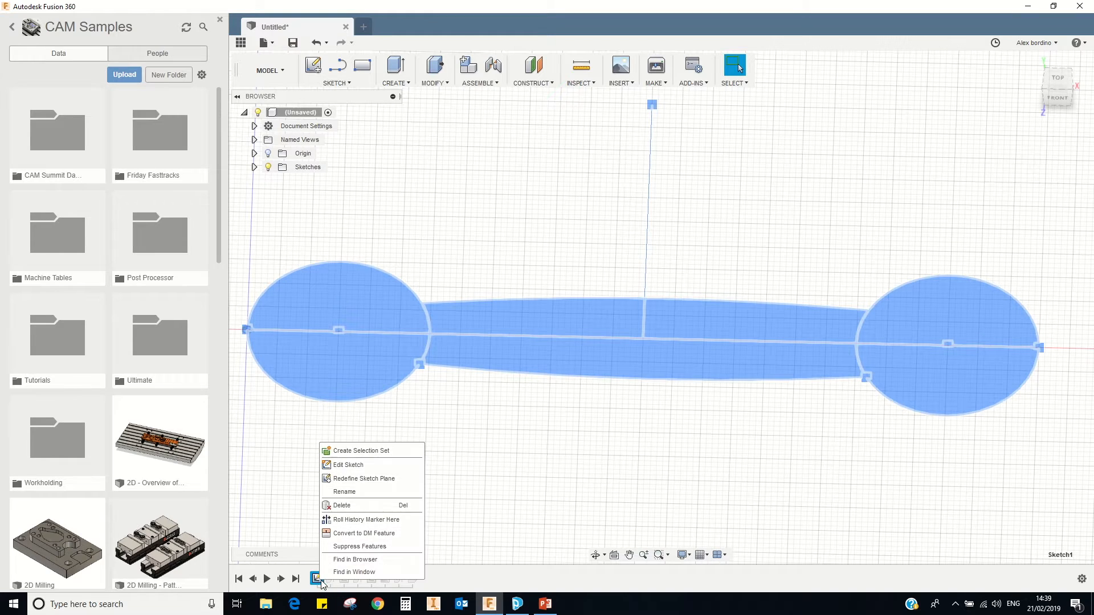
{"action": "left_click", "coordinate": [365, 467]}
{"action": "mouse_move", "coordinate": [537, 392]}
{"action": "middle_mouse_down"}
{"action": "mouse_move", "coordinate": [517, 407]}
{"action": "mouse_move", "coordinate": [523, 415]}
{"action": "middle_mouse_up"}
{"action": "scroll", "coordinate": [517, 407], "scroll_direction": "down", "scroll_amount": 3}
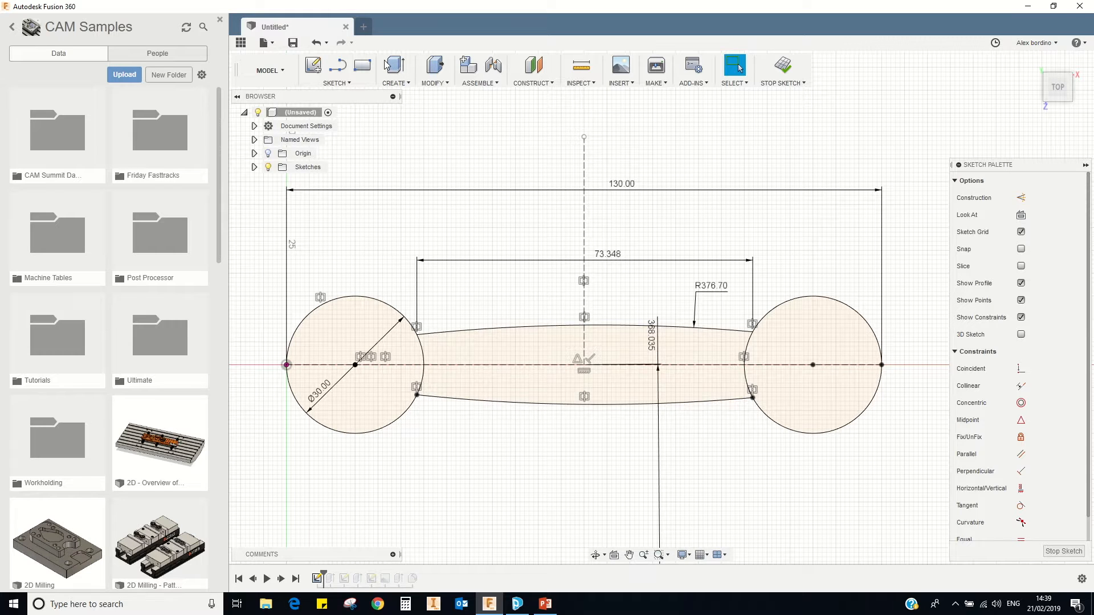
- Create a new design and start a sketch on the horizontal origin plane
{"action": "left_click", "coordinate": [264, 43]}
{"action": "left_click", "coordinate": [273, 53]}
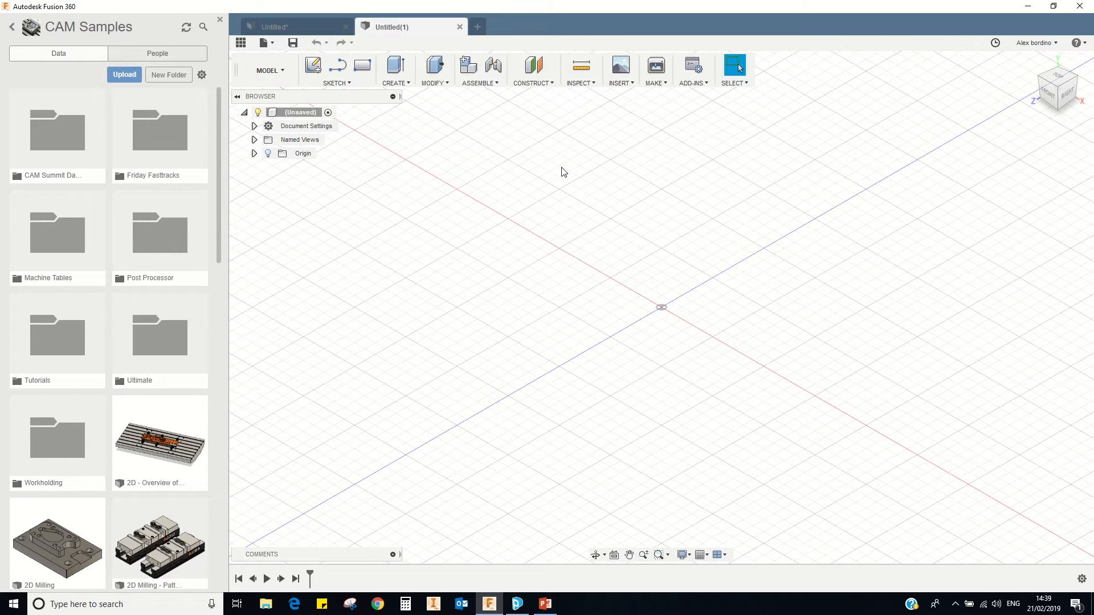
{"action": "left_click", "coordinate": [288, 78]}
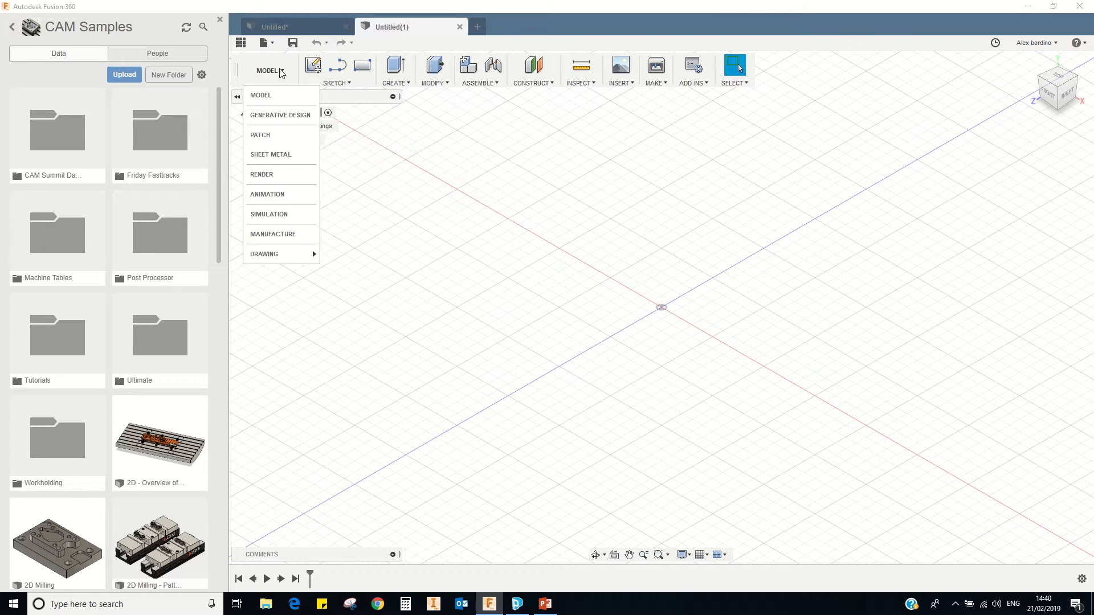
{"action": "left_click", "coordinate": [281, 71]}
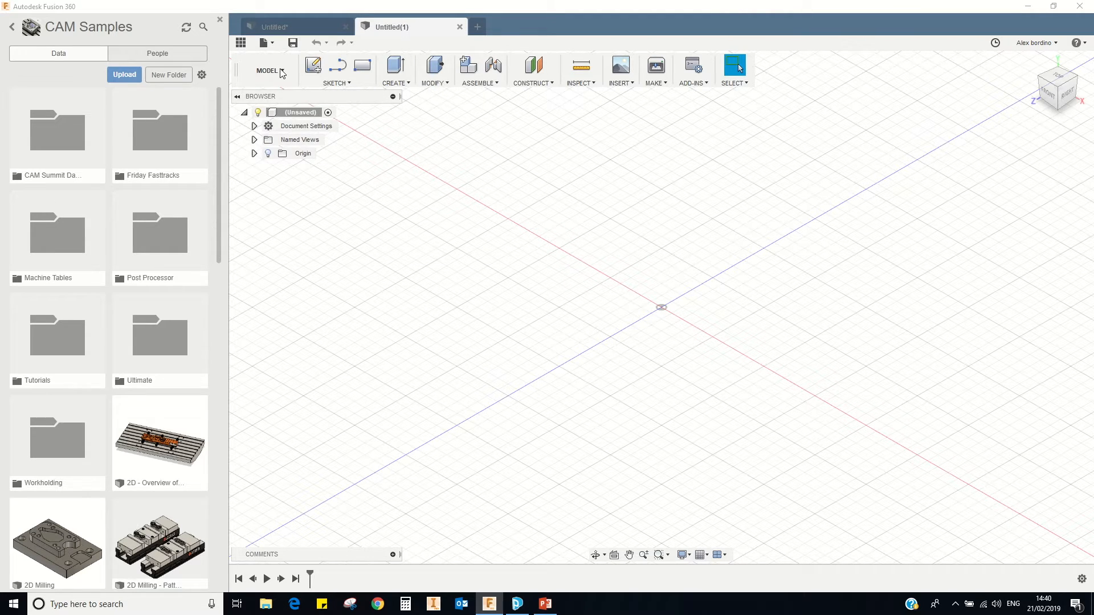
{"action": "left_click", "coordinate": [314, 68]}
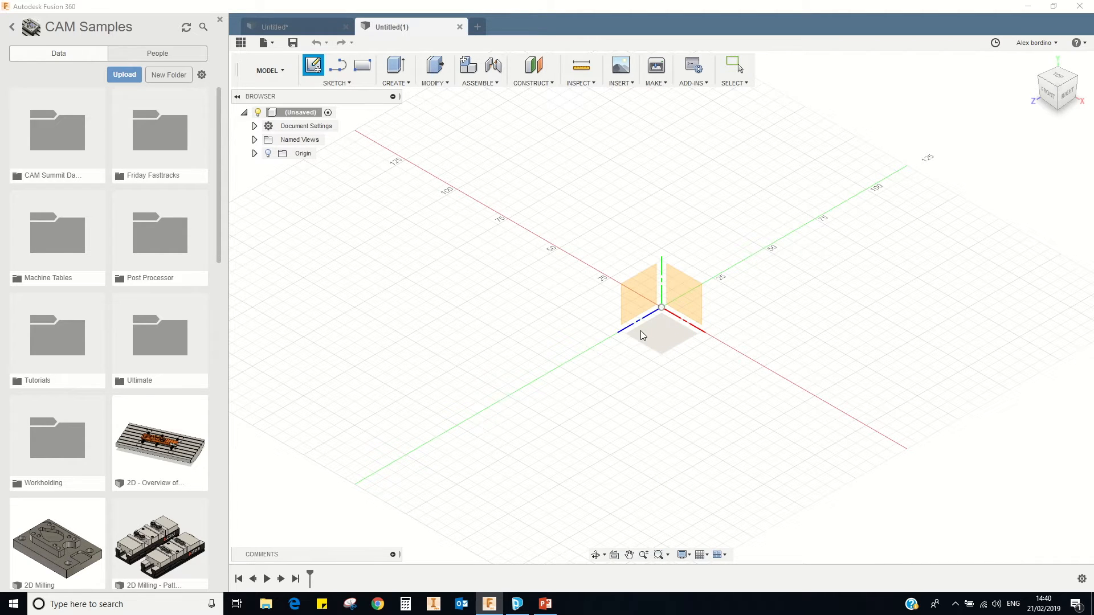
{"action": "left_click", "coordinate": [661, 335]}
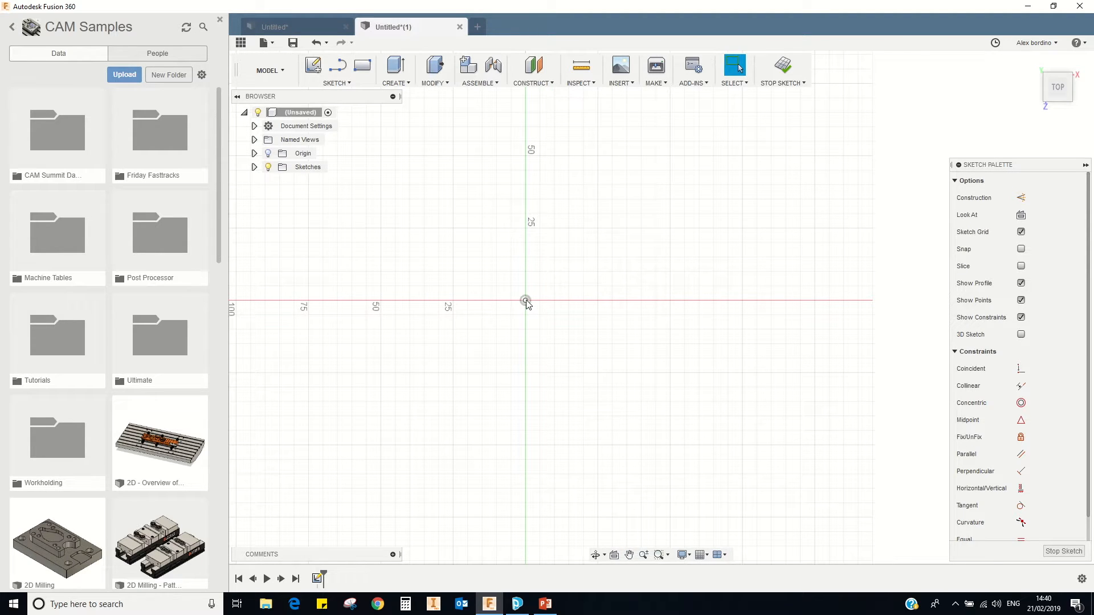
- Check the dimensioned outline sketch in the original wrench design and return to the new design's empty sketch
{"action": "left_click", "coordinate": [312, 27]}
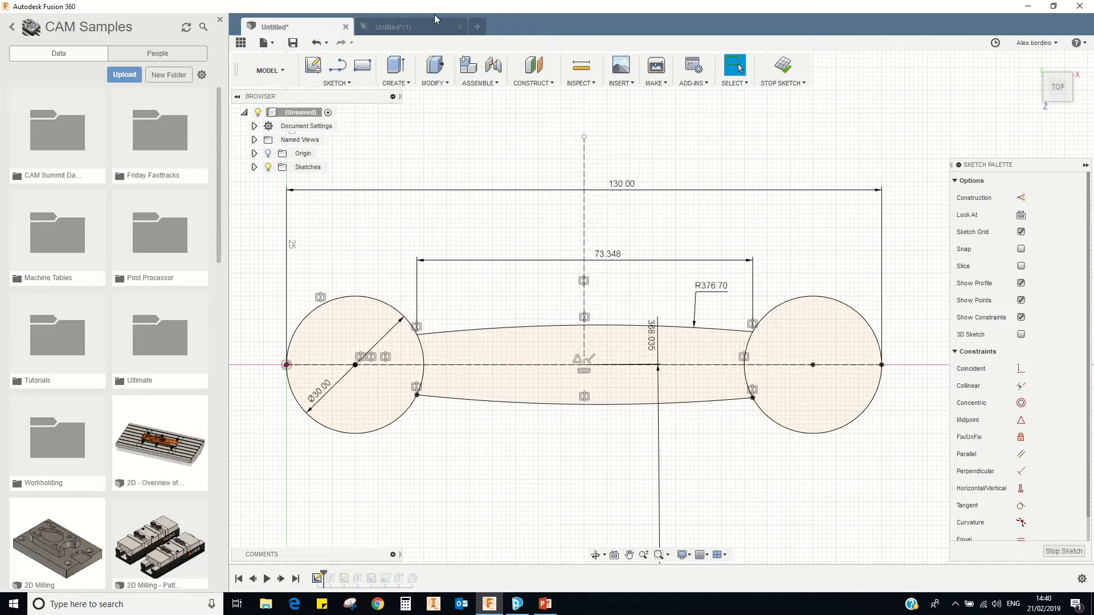
{"action": "left_click", "coordinate": [422, 27]}
{"action": "middle_click_drag", "start_coordinate": [635, 180], "coordinate": [544, 166]}
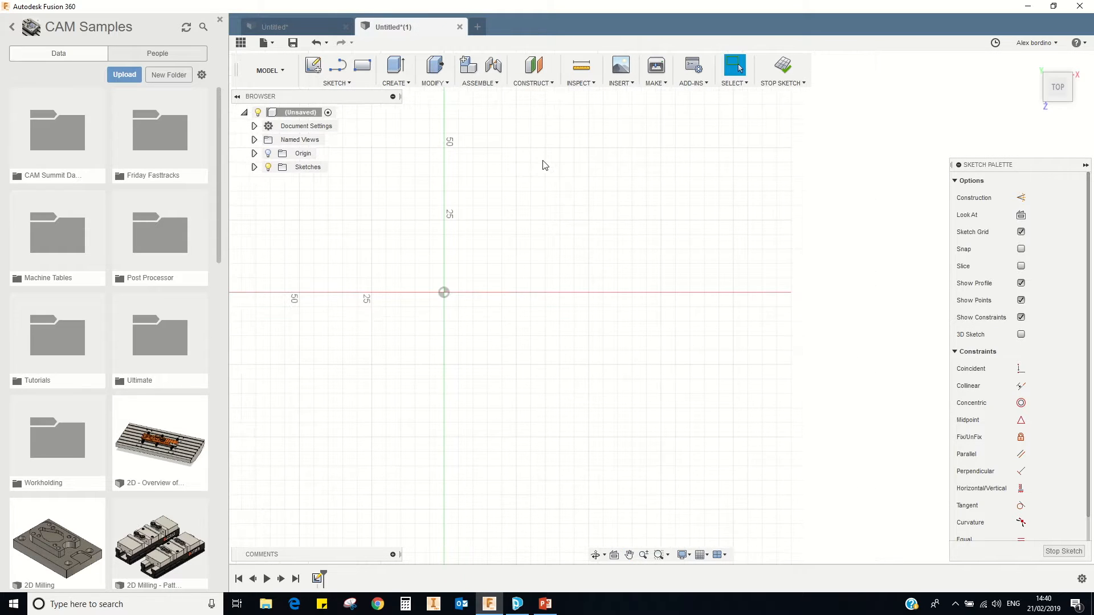
- Set the Line tool to draw construction geometry in the new sketch
{"action": "left_click", "coordinate": [336, 82]}
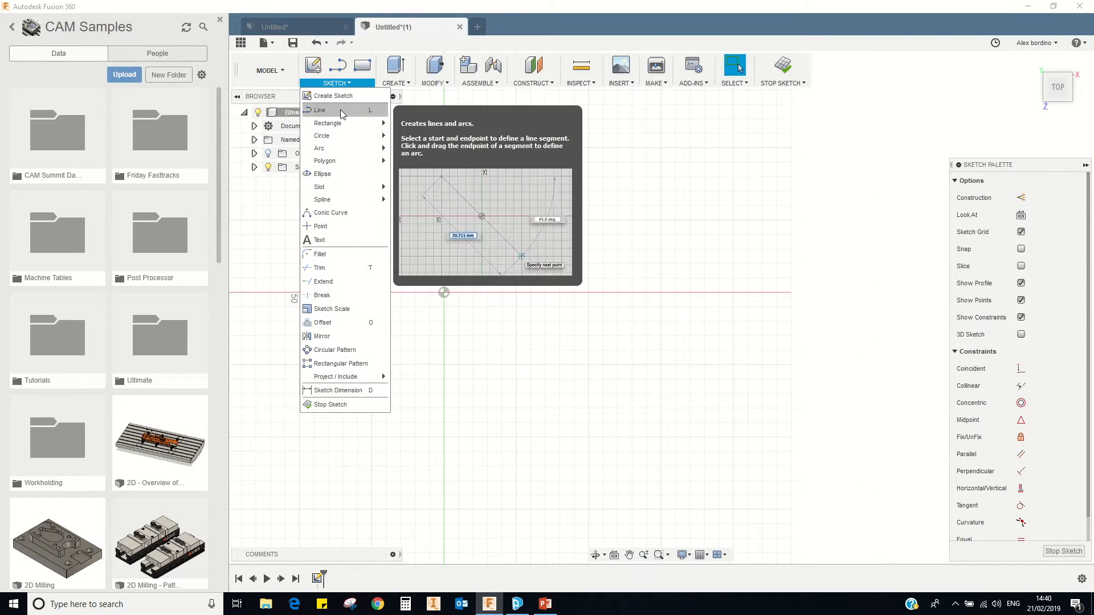
{"action": "left_click", "coordinate": [340, 111]}
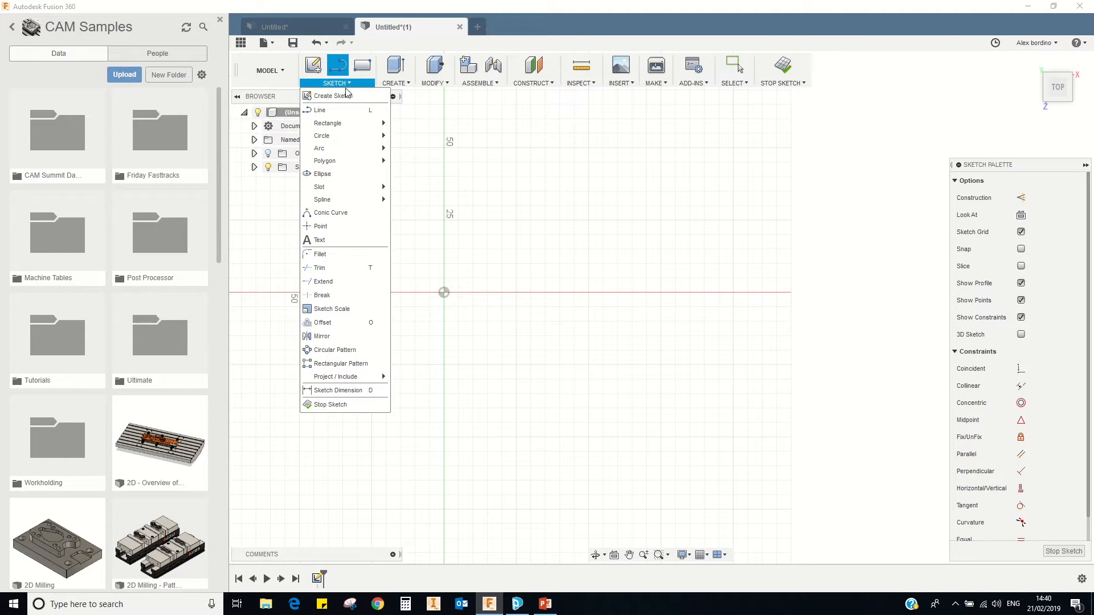
{"action": "left_click", "coordinate": [346, 109]}
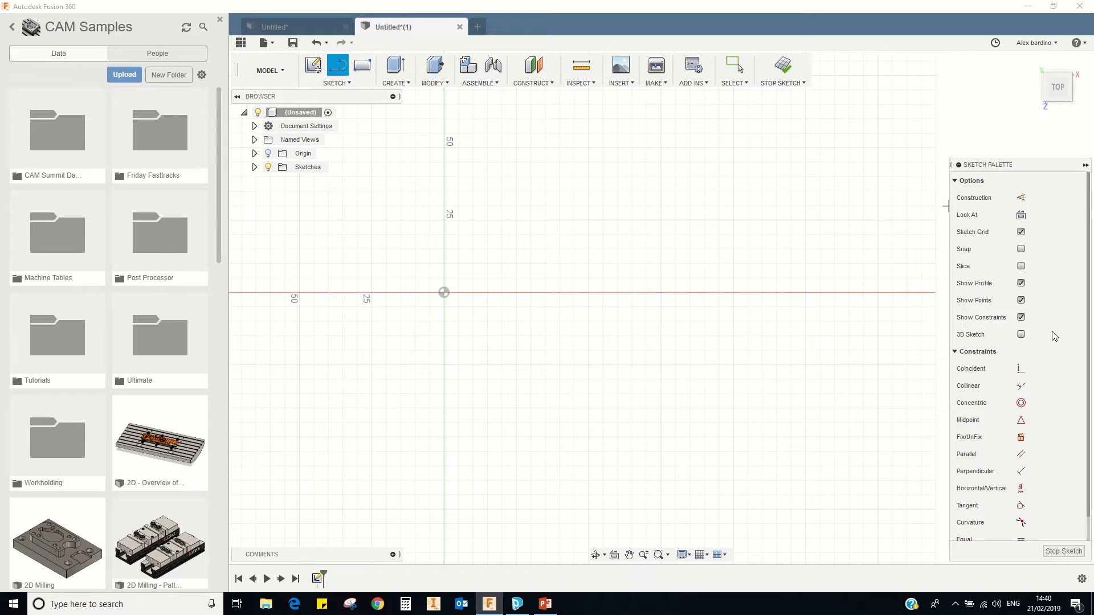
{"action": "left_click", "coordinate": [1021, 198]}
- Try to draw a 130 mm horizontal construction line from the origin at 0 degrees
{"action": "left_click", "coordinate": [444, 293]}
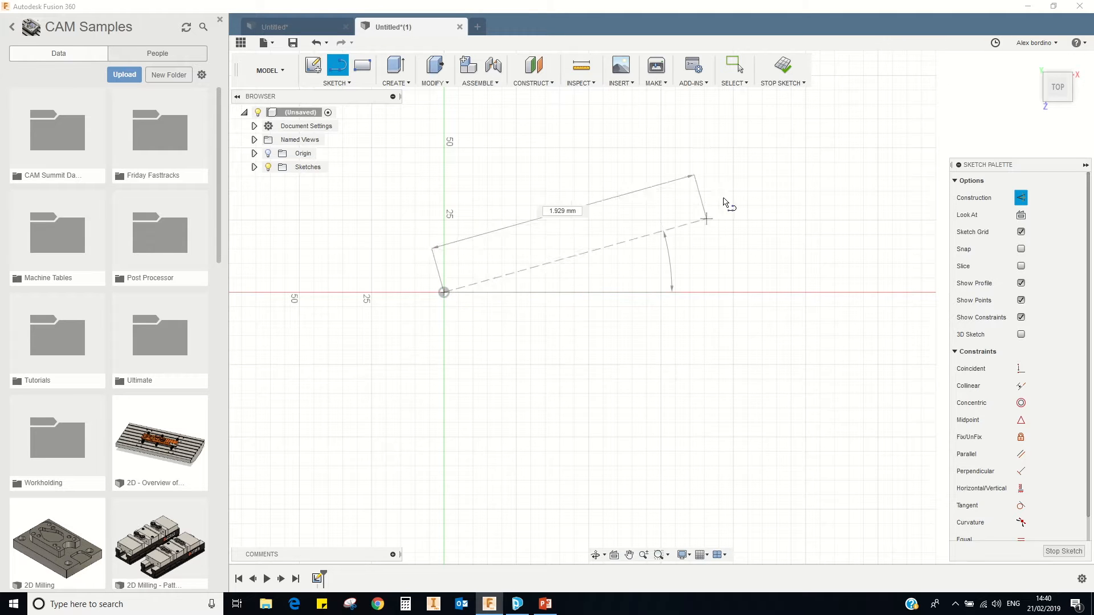
{"action": "middle_click_drag", "start_coordinate": [797, 184], "coordinate": [602, 197]}
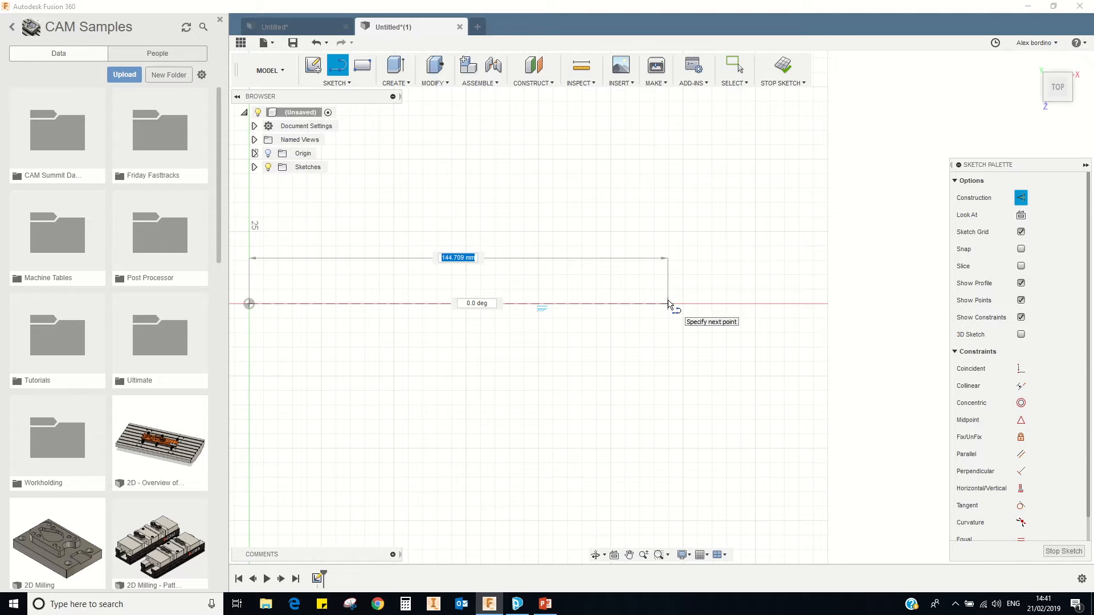
{"action": "type", "text": "130"}
{"action": "key", "text": "Tab"}
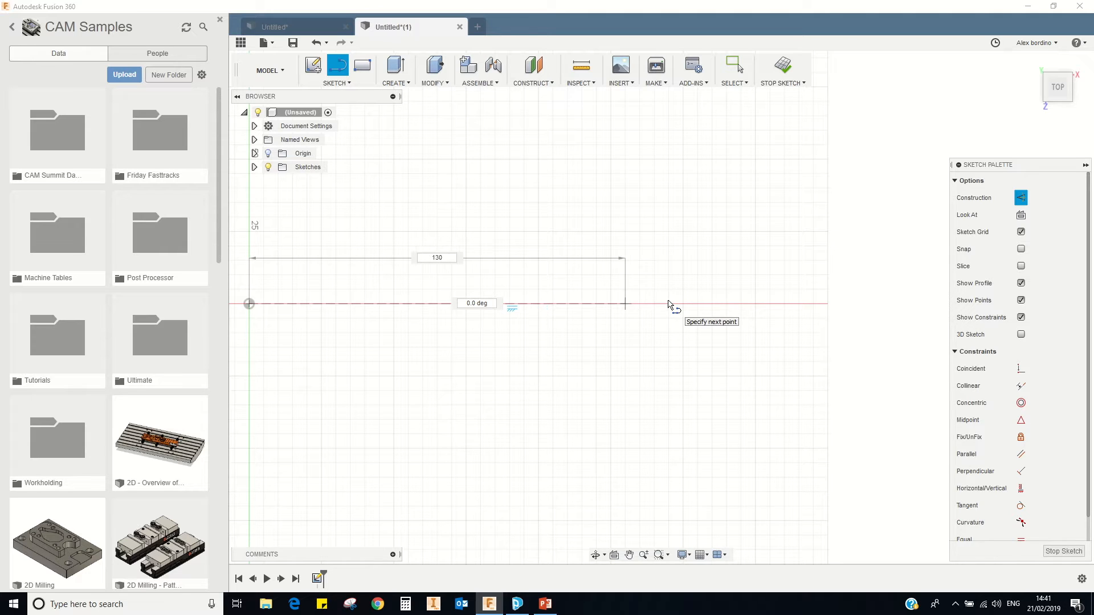
{"action": "type", "text": "0"}
{"action": "key", "text": "Tab"}
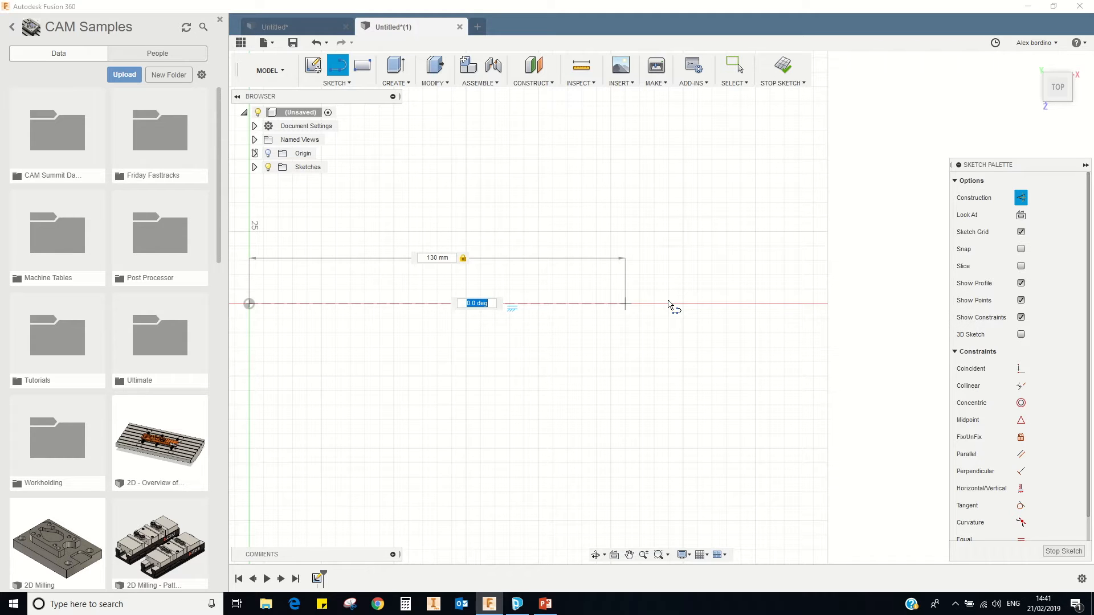
{"action": "key", "text": "Tab"}
{"action": "right_click", "coordinate": [514, 231]}
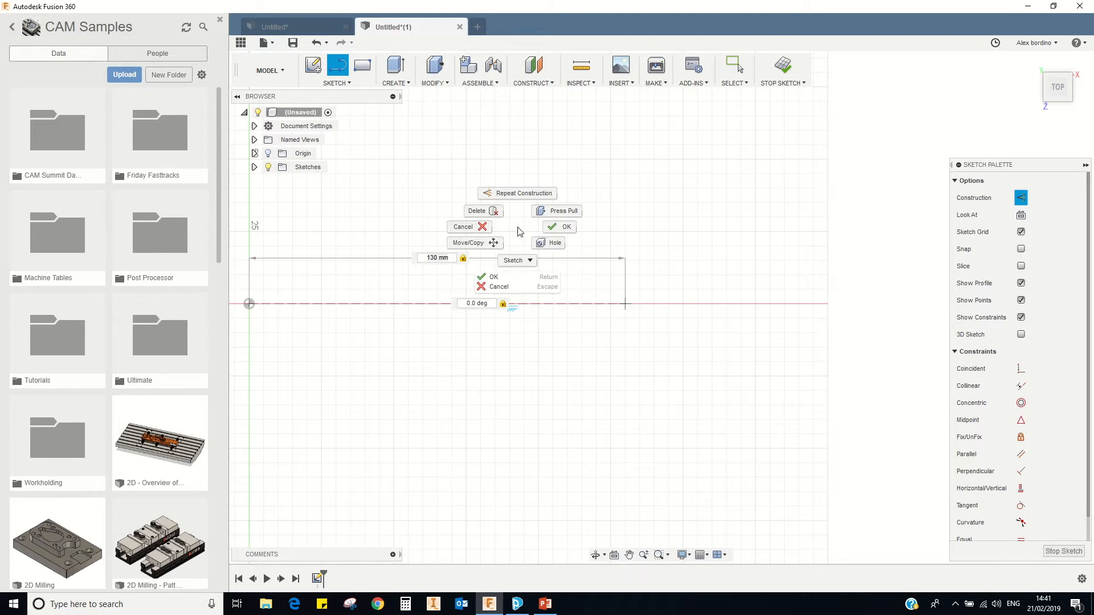
{"action": "left_click", "coordinate": [550, 230]}
{"action": "middle_click_drag", "start_coordinate": [391, 234], "coordinate": [490, 215]}
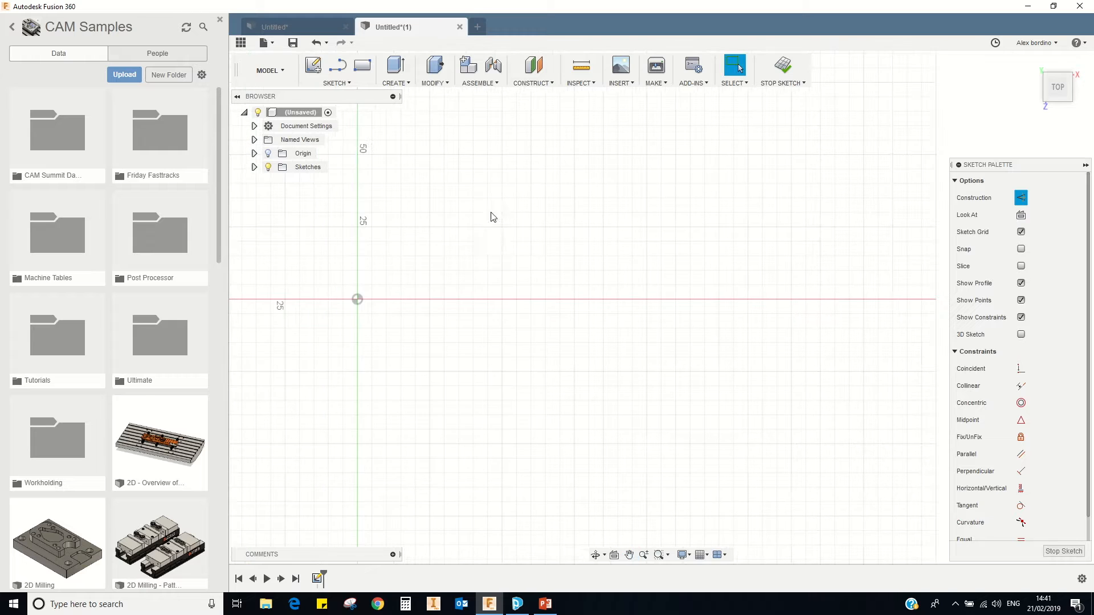
- Draw a 130 mm horizontal construction line from the origin and move its dimension farther above the line
{"action": "left_click", "coordinate": [337, 66]}
{"action": "left_click", "coordinate": [357, 300]}
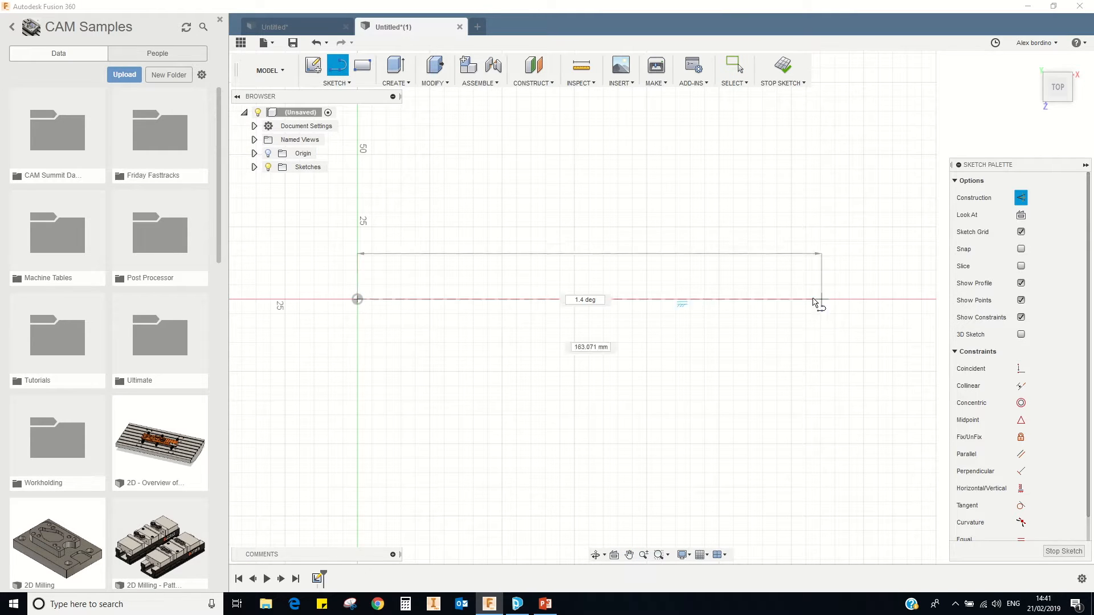
{"action": "type", "text": "130"}
{"action": "key", "text": "Tab"}
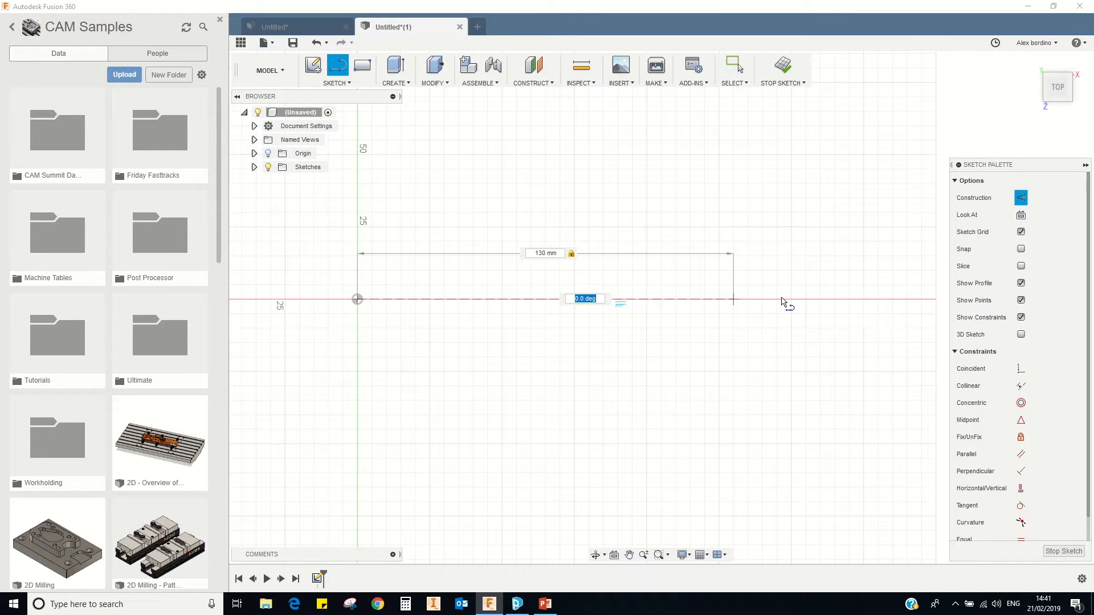
{"action": "key", "text": "Return"}
{"action": "right_click", "coordinate": [784, 225]}
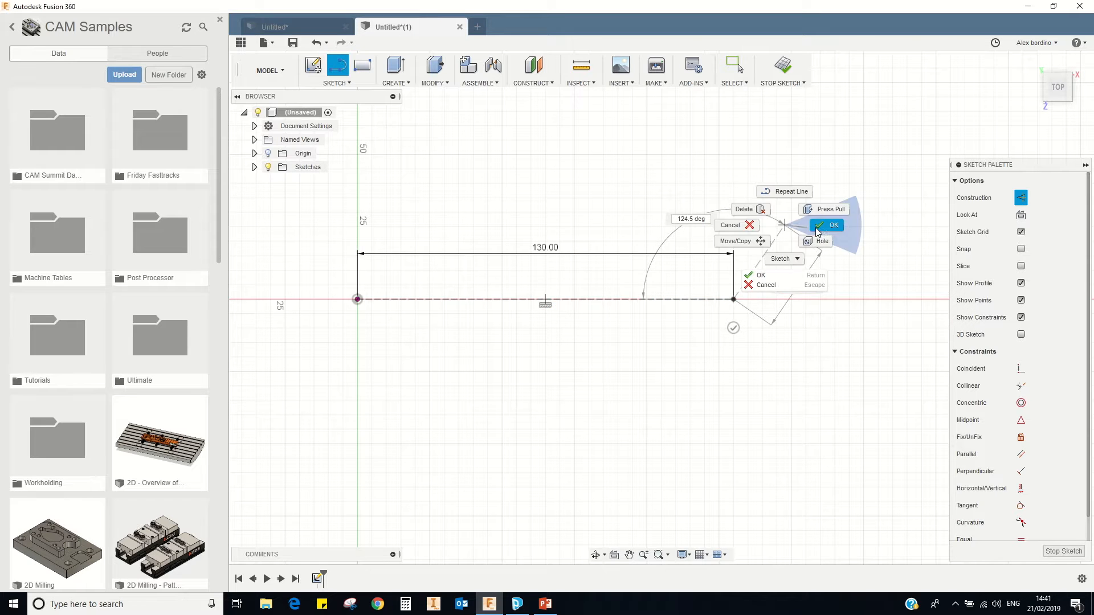
{"action": "left_click", "coordinate": [825, 226]}
{"action": "middle_click_drag", "start_coordinate": [569, 211], "coordinate": [595, 203]}
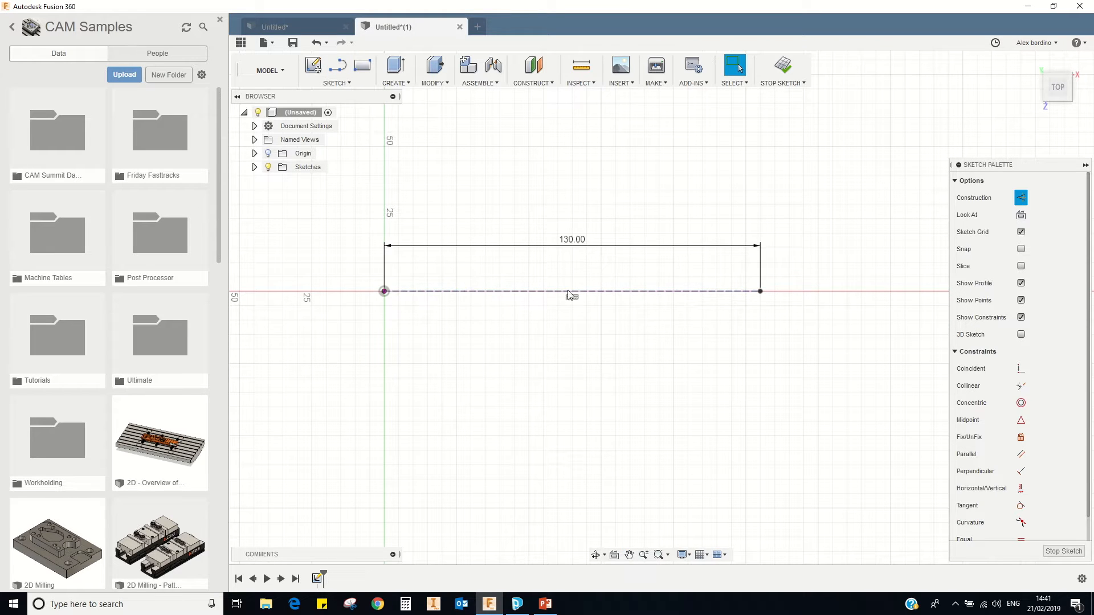
{"action": "left_click_drag", "start_coordinate": [577, 245], "coordinate": [562, 183]}
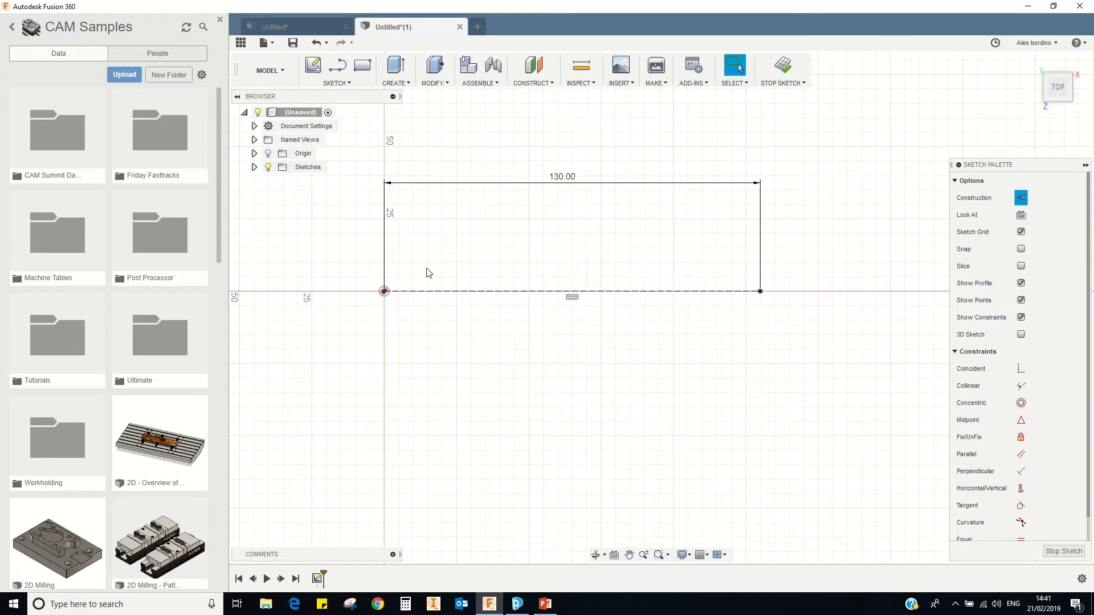
- Draw a center diameter circle about 55 mm across, centred on the construction line and passing through the origin
{"action": "left_click", "coordinate": [314, 27]}
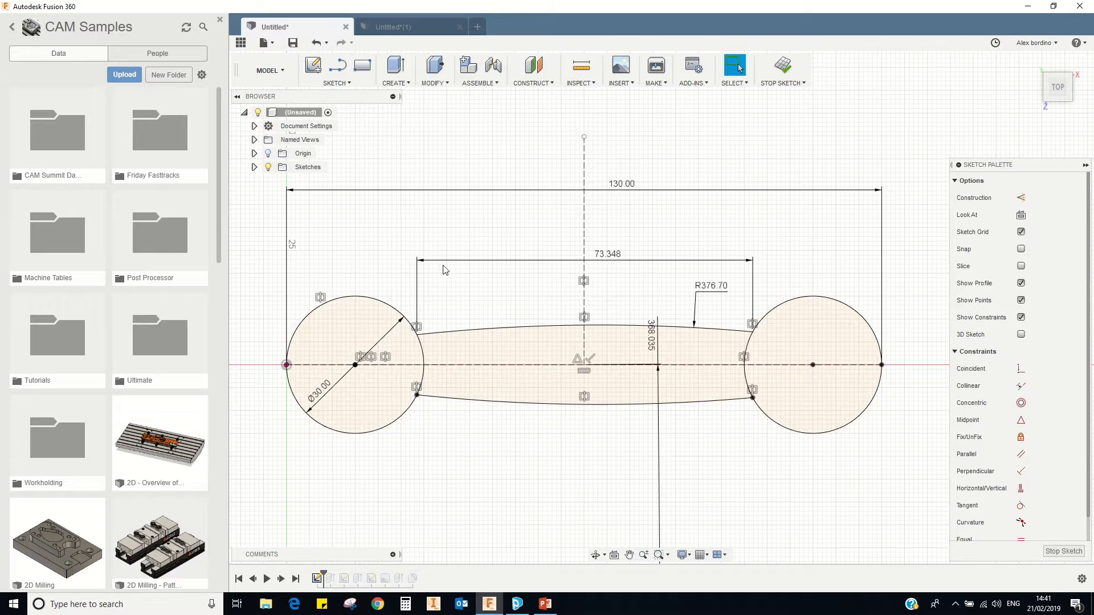
{"action": "left_click", "coordinate": [408, 30]}
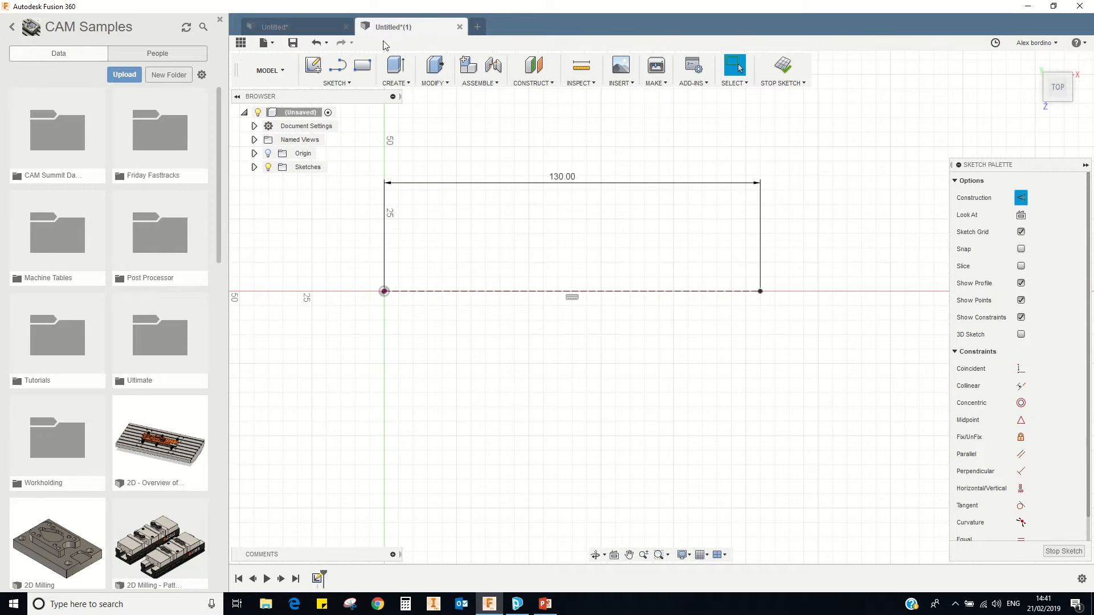
{"action": "left_click", "coordinate": [340, 83]}
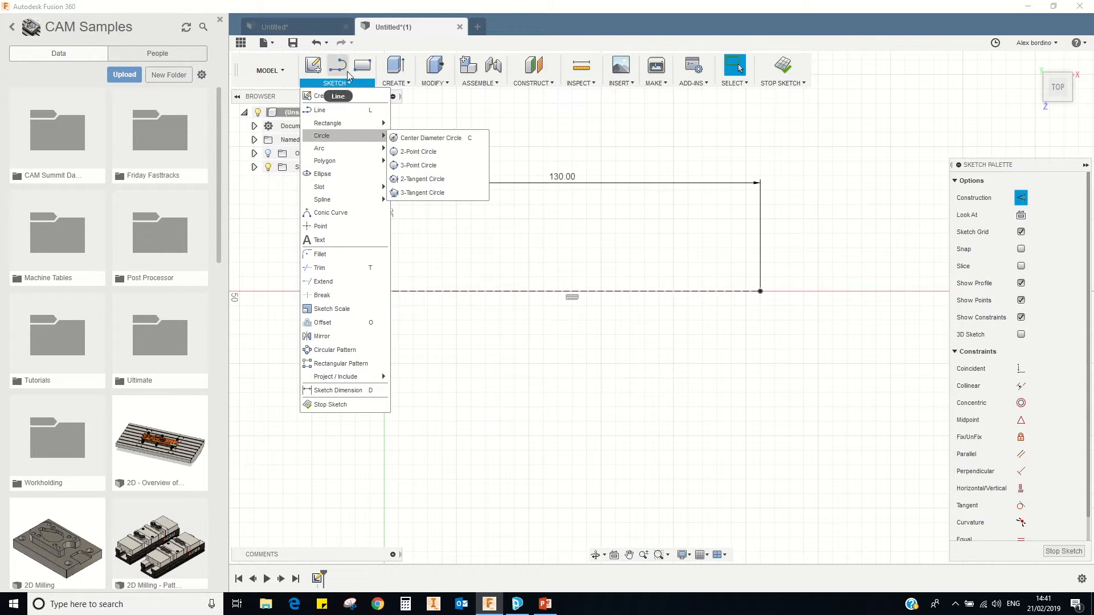
{"action": "mouse_move", "coordinate": [342, 136]}
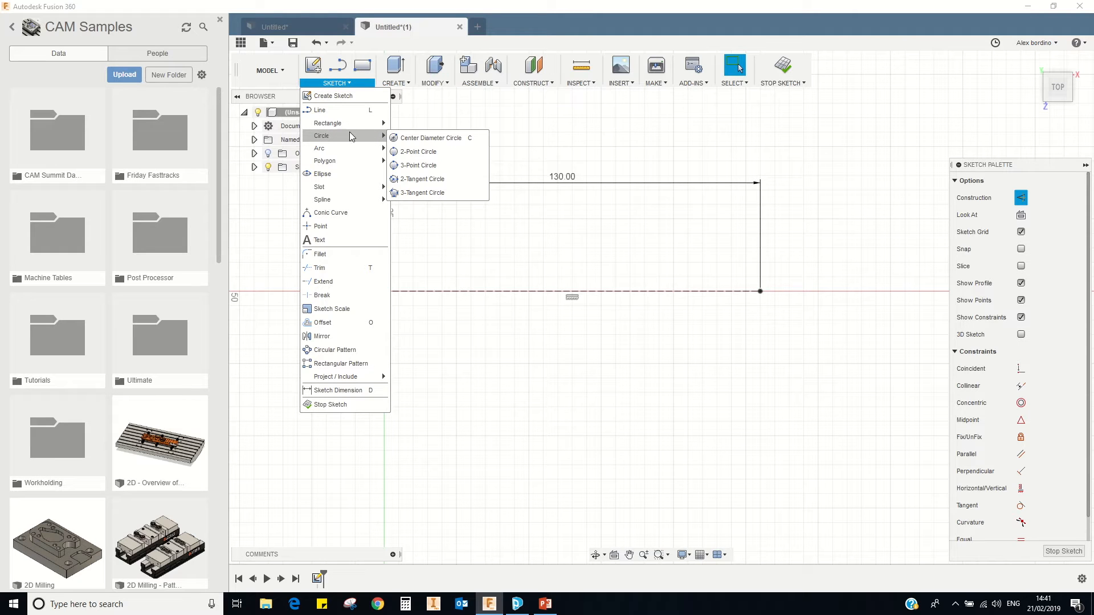
{"action": "left_click", "coordinate": [437, 143]}
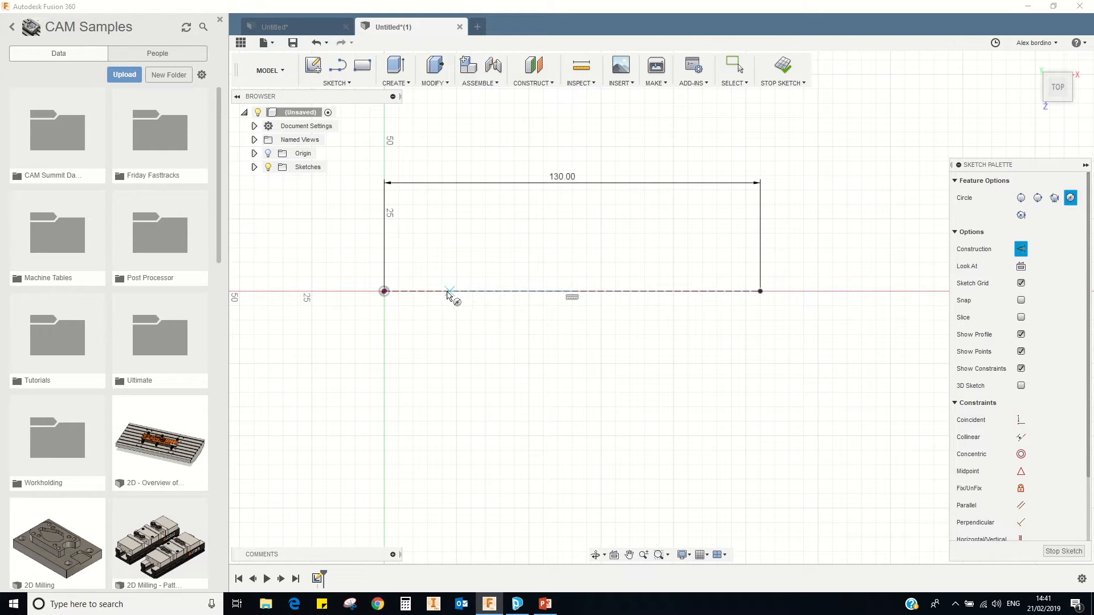
{"action": "left_click", "coordinate": [464, 292]}
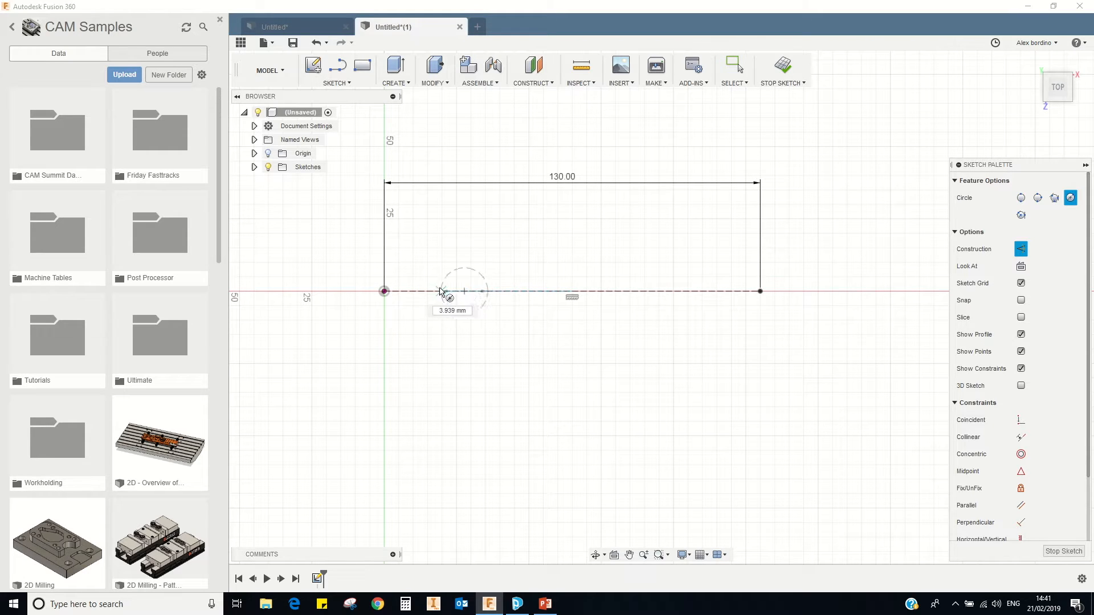
{"action": "left_click", "coordinate": [385, 292]}
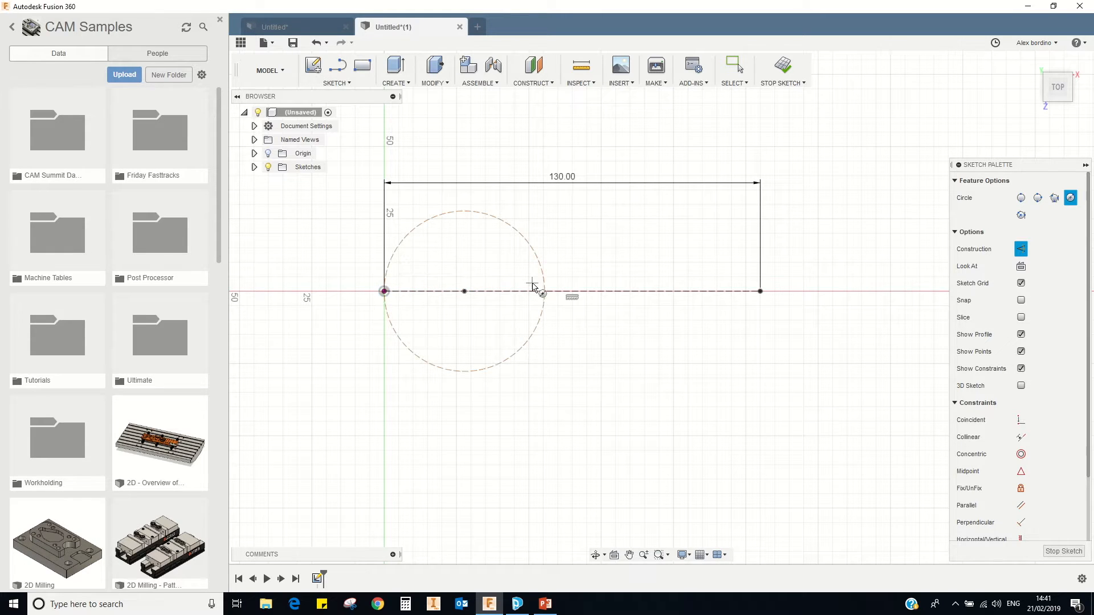
{"action": "right_click", "coordinate": [566, 247]}
{"action": "left_click", "coordinate": [602, 248]}
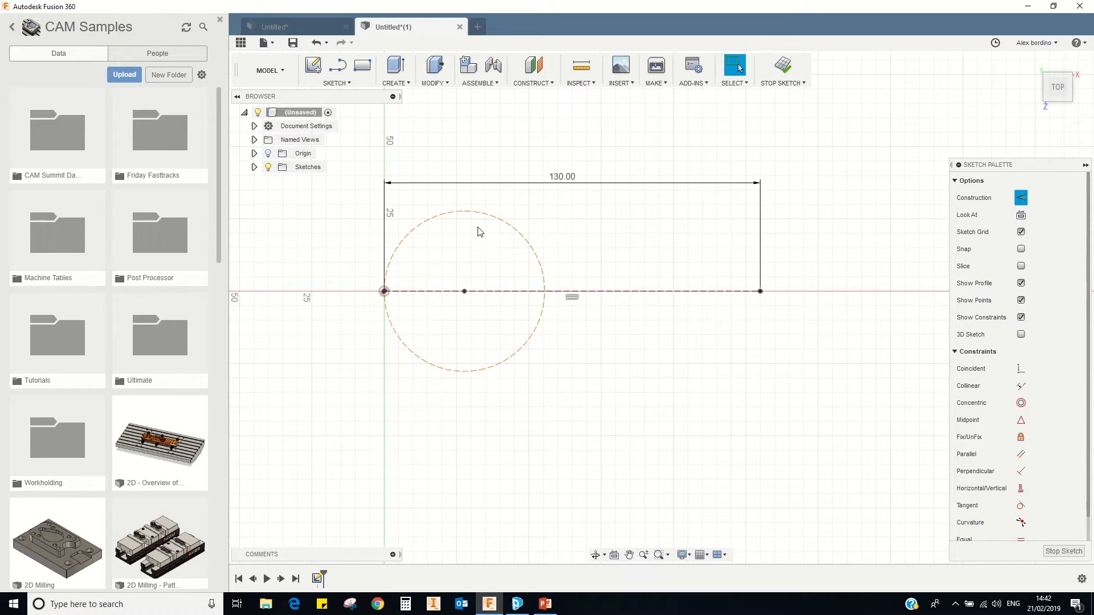
- Convert the circle at the origin from construction to regular geometry
{"action": "left_click", "coordinate": [476, 212]}
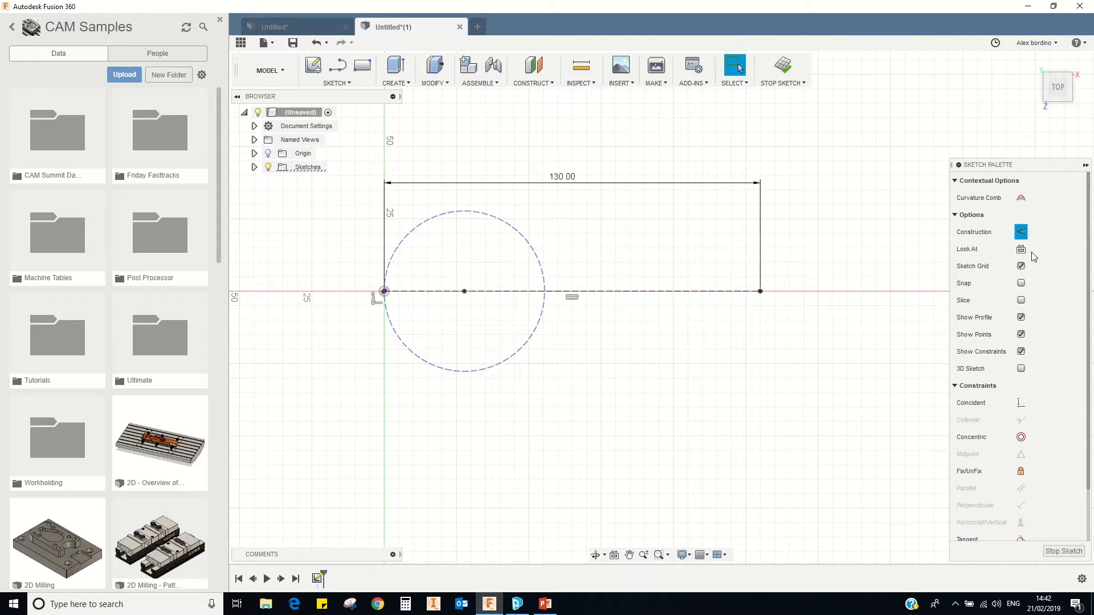
{"action": "left_click", "coordinate": [1021, 231]}
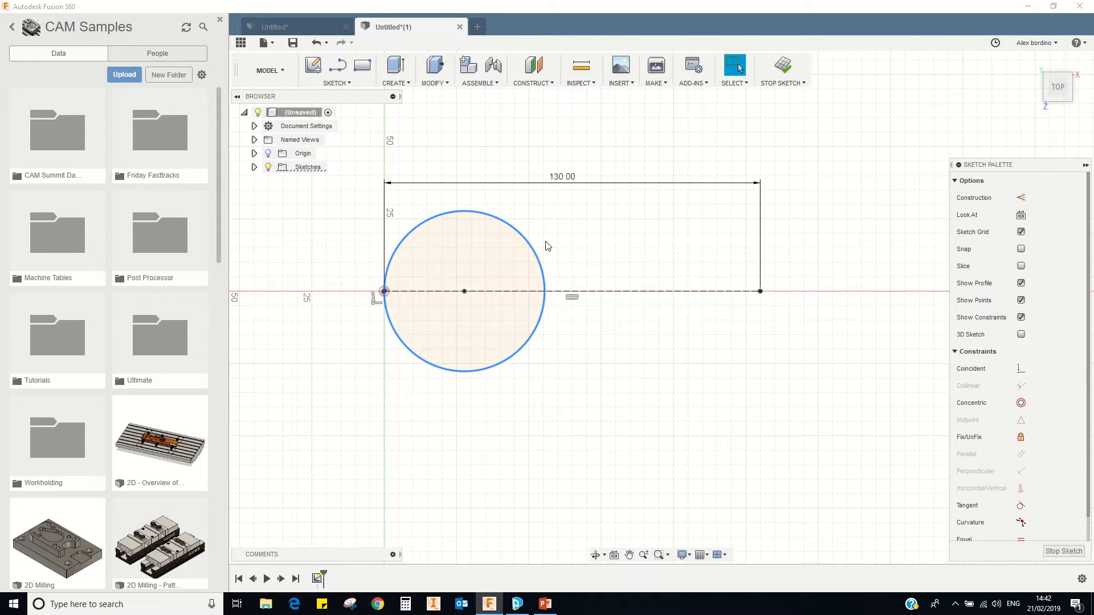
{"action": "left_click", "coordinate": [576, 244]}
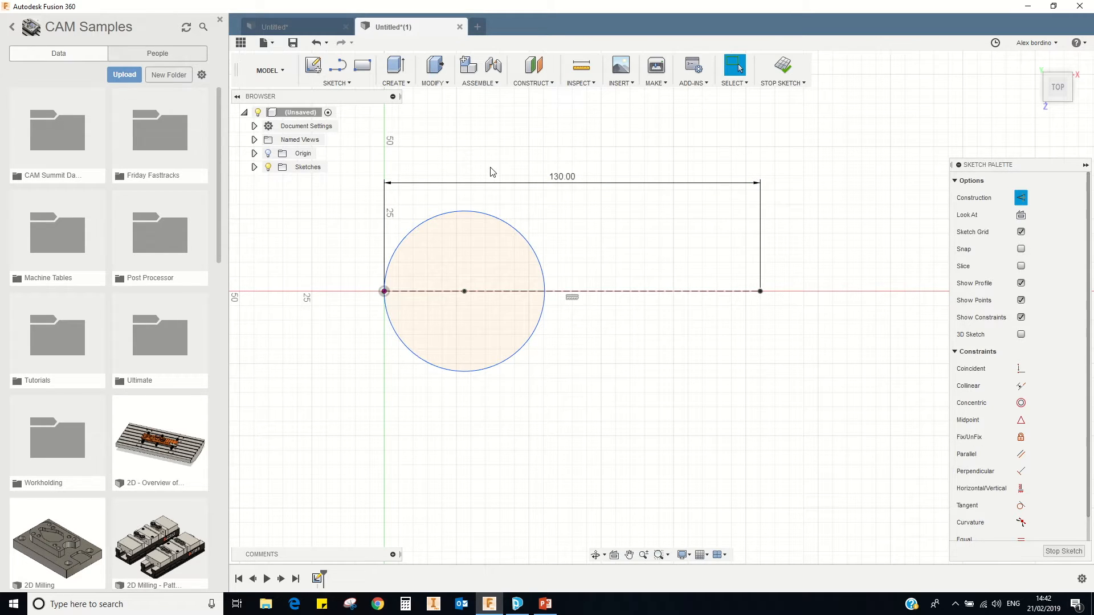
- Dimension the circle at the origin to a 30 mm diameter
{"action": "key", "text": "d"}
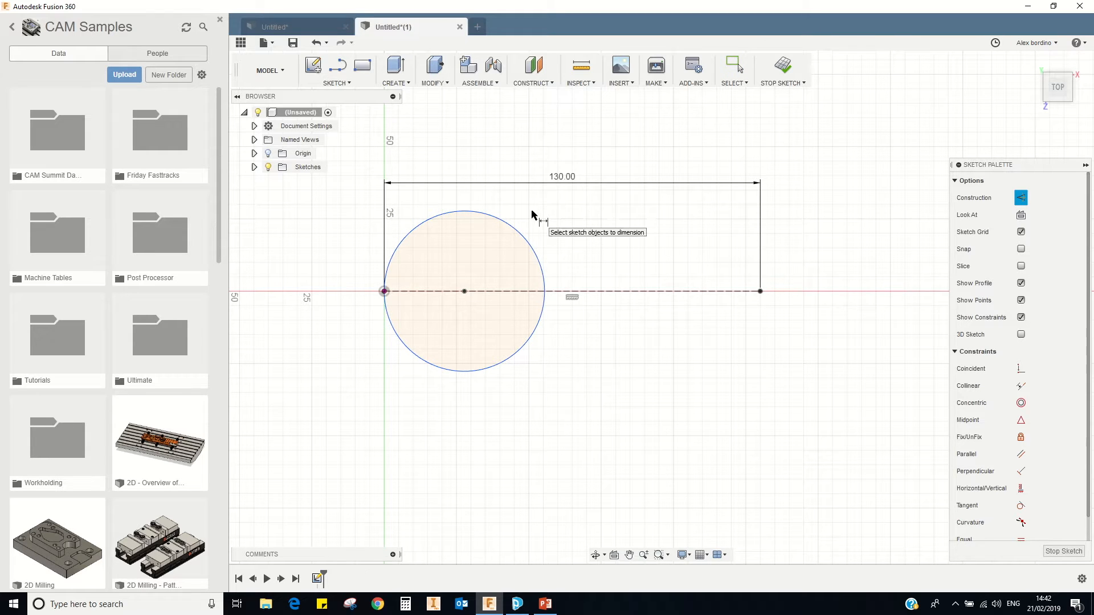
{"action": "left_click", "coordinate": [504, 220]}
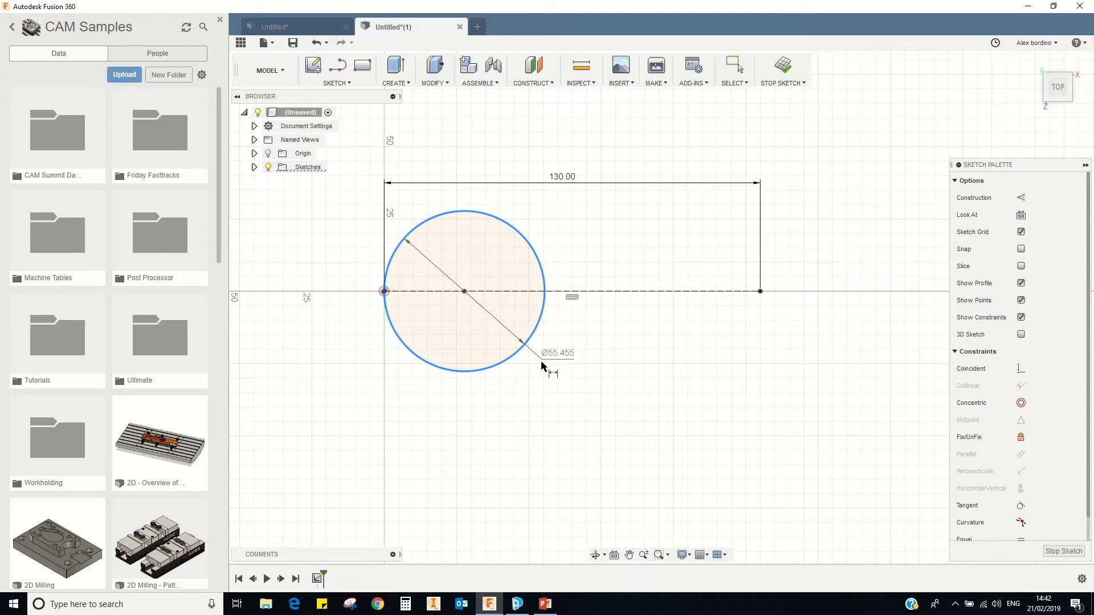
{"action": "left_click", "coordinate": [411, 405]}
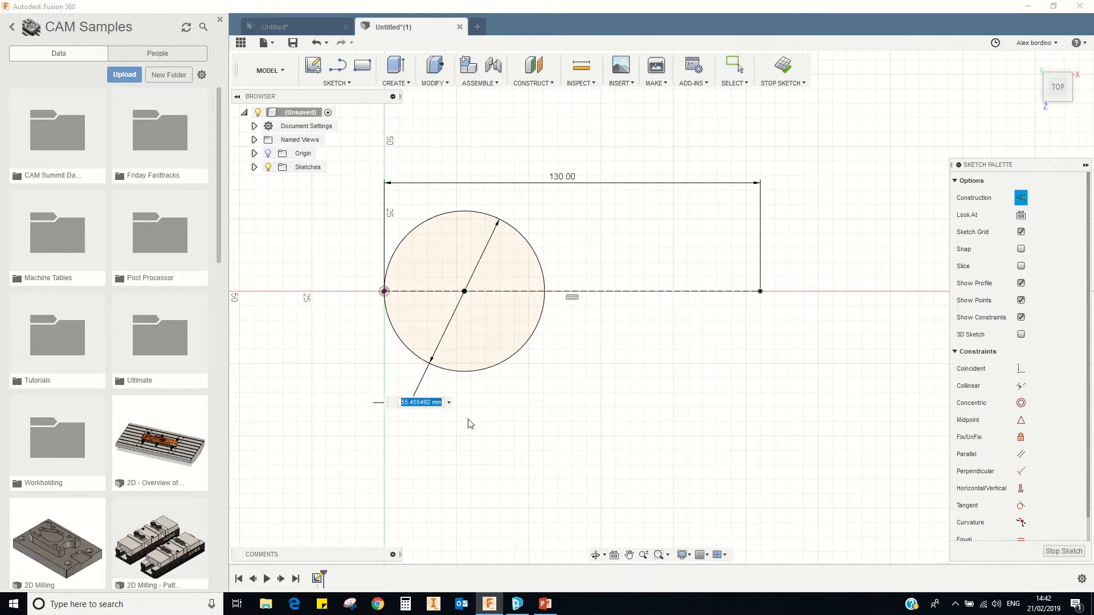
{"action": "type", "text": "30"}
{"action": "key", "text": "Return"}
{"action": "right_click", "coordinate": [495, 266]}
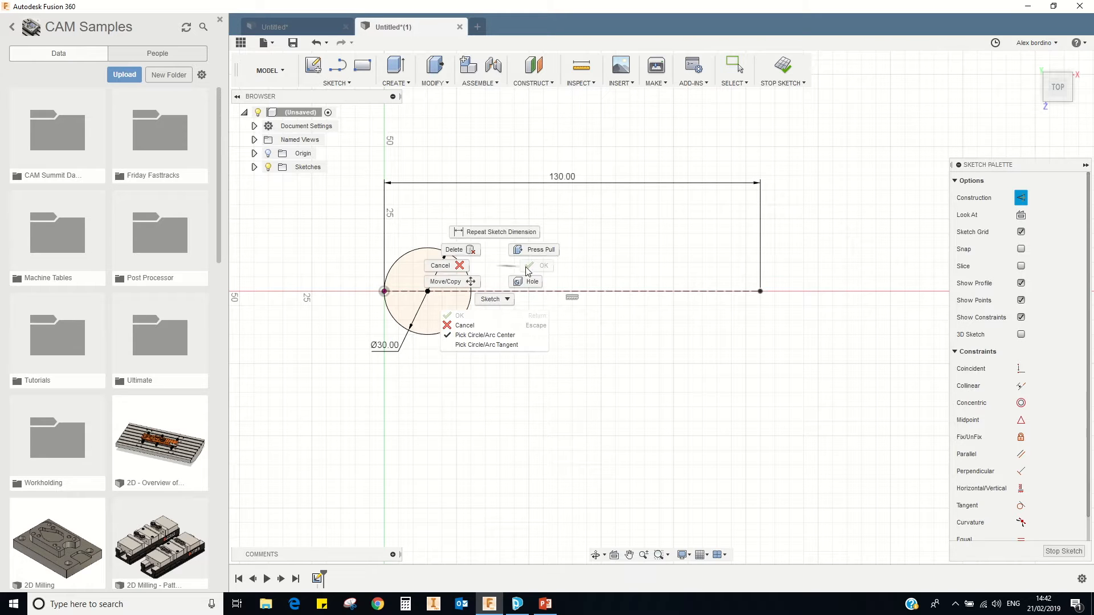
{"action": "left_click", "coordinate": [508, 268]}
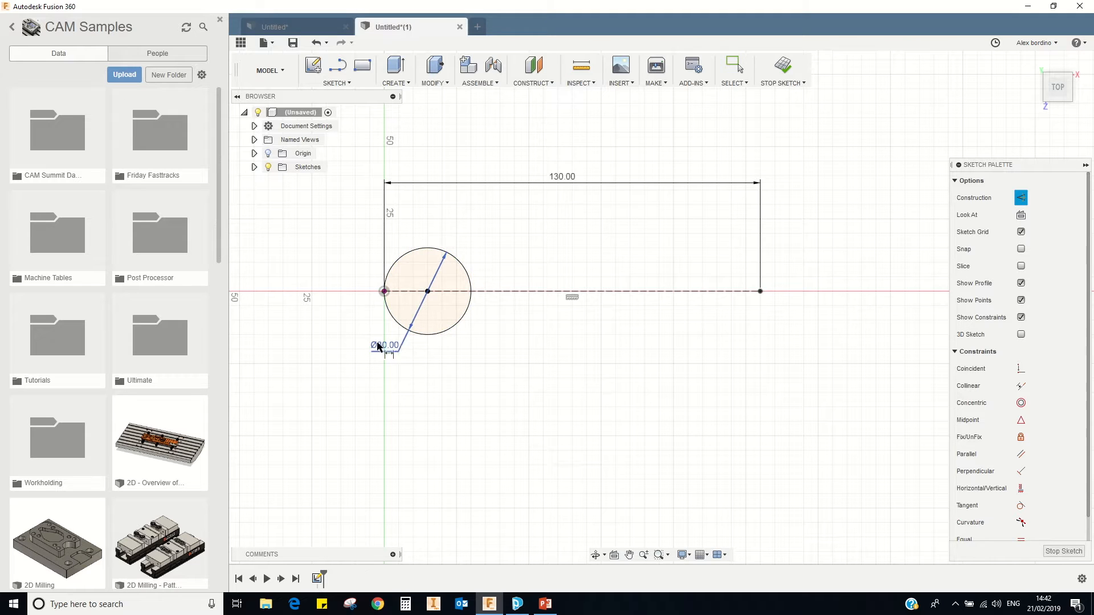
{"action": "right_click", "coordinate": [493, 277]}
{"action": "left_click", "coordinate": [502, 273]}
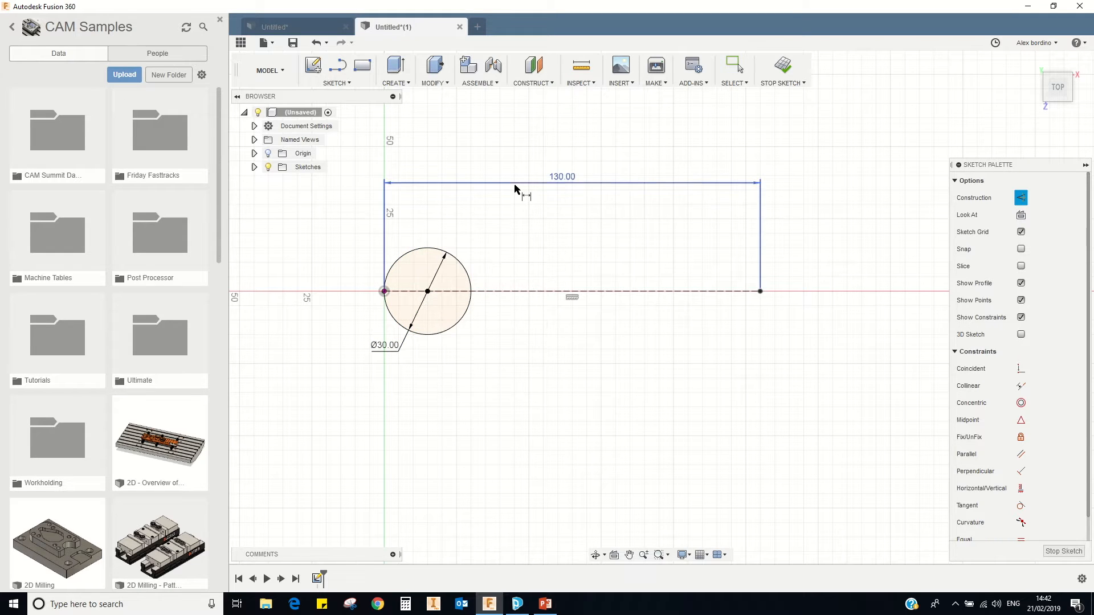
- Draw a second center diameter circle centred on the construction line and passing through the line's far endpoint
{"action": "left_click", "coordinate": [341, 83]}
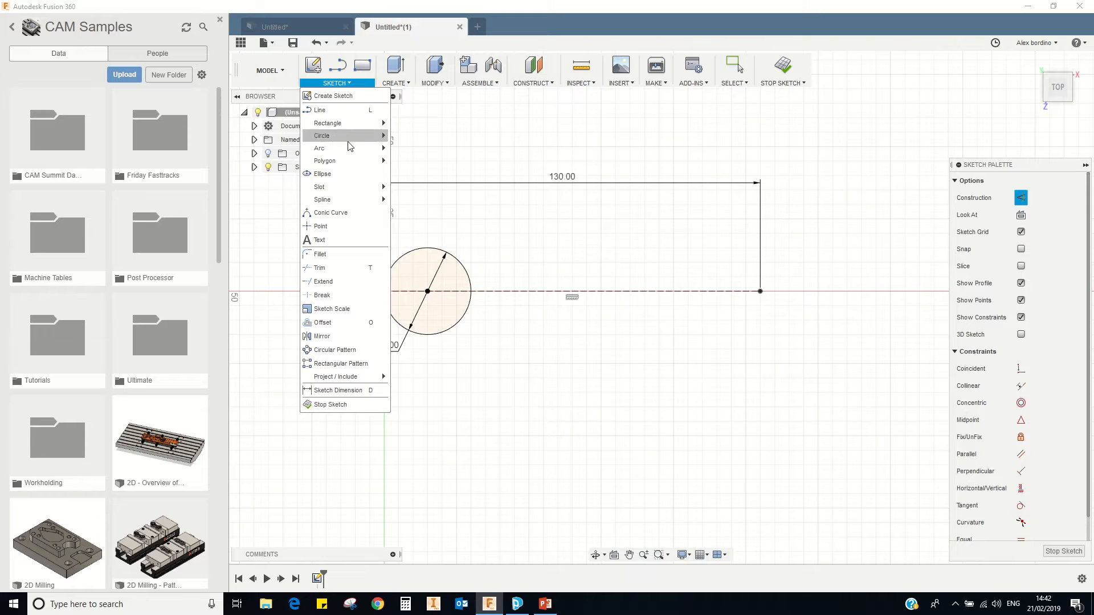
{"action": "mouse_move", "coordinate": [349, 148]}
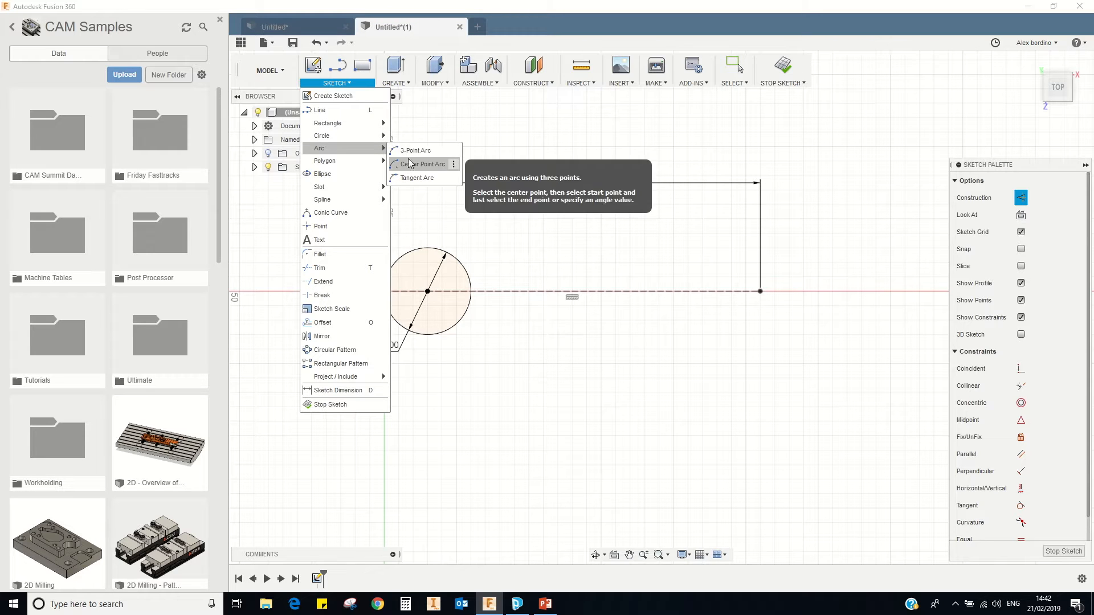
{"action": "left_click", "coordinate": [431, 138]}
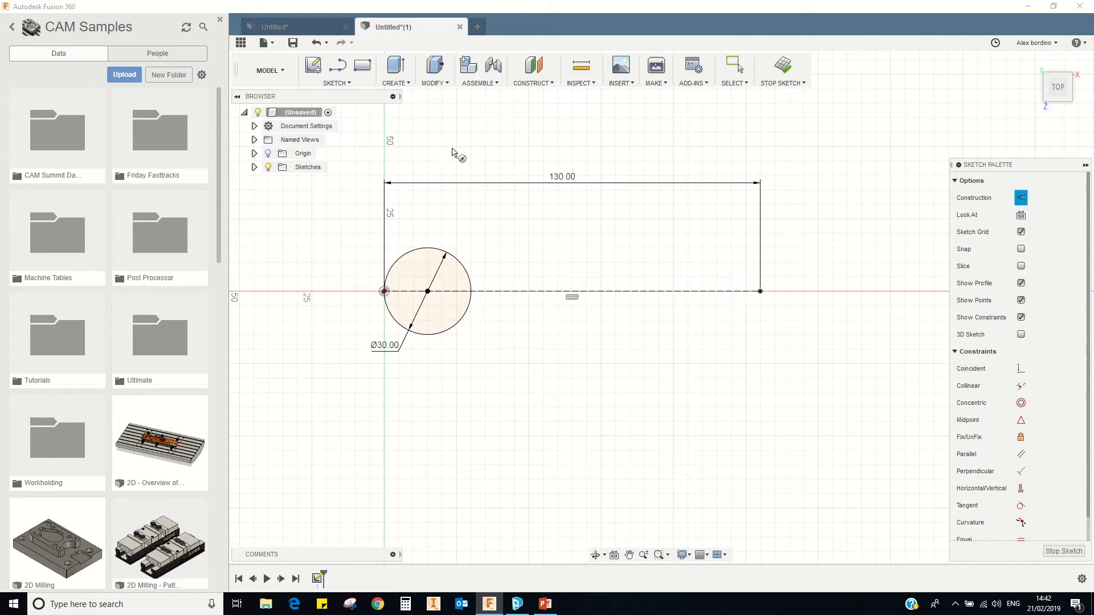
{"action": "left_click", "coordinate": [667, 291]}
{"action": "left_click", "coordinate": [760, 291]}
{"action": "right_click", "coordinate": [770, 267]}
{"action": "left_click", "coordinate": [798, 268]}
- Convert the second circle, at the far end of the line, from construction to regular geometry
{"action": "left_click", "coordinate": [734, 229]}
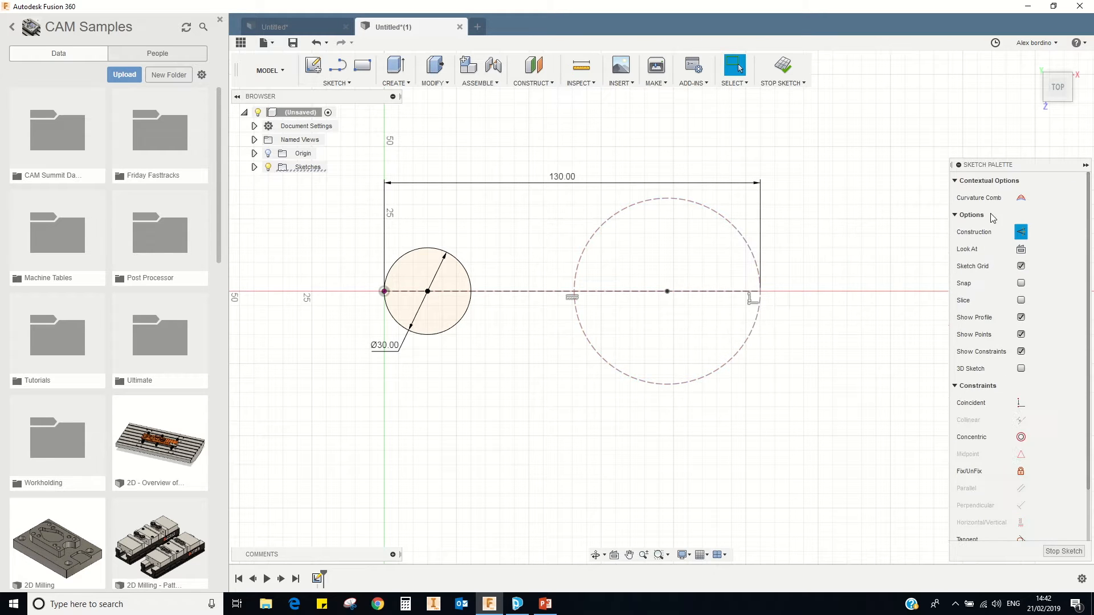
{"action": "left_click", "coordinate": [1029, 231]}
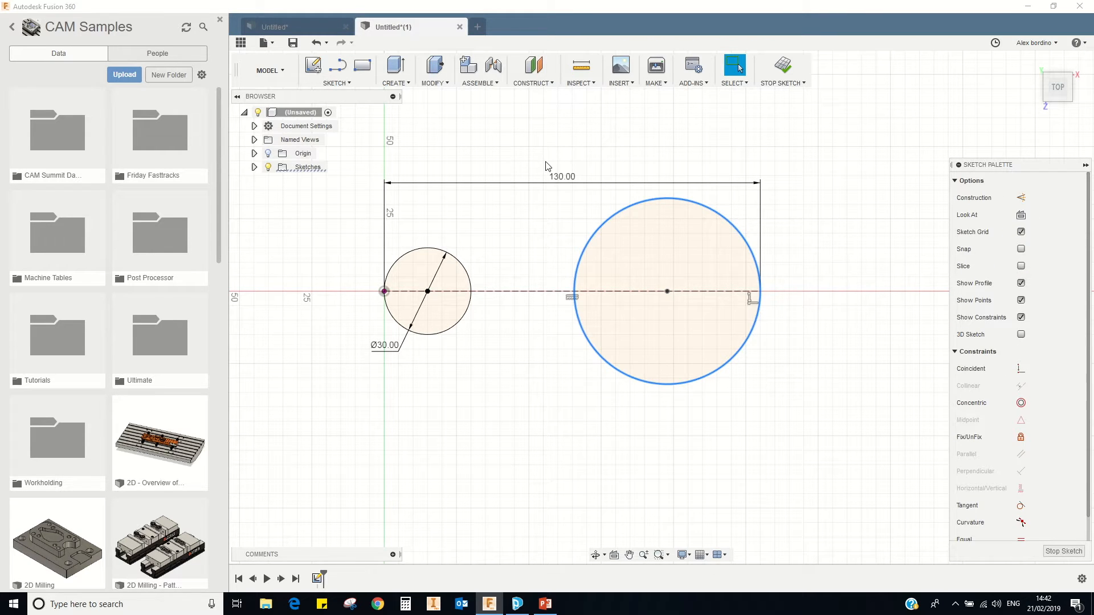
{"action": "key", "text": "Escape"}
- Dimension the circle at the far end of the line to a 30 mm diameter
{"action": "key", "text": "d"}
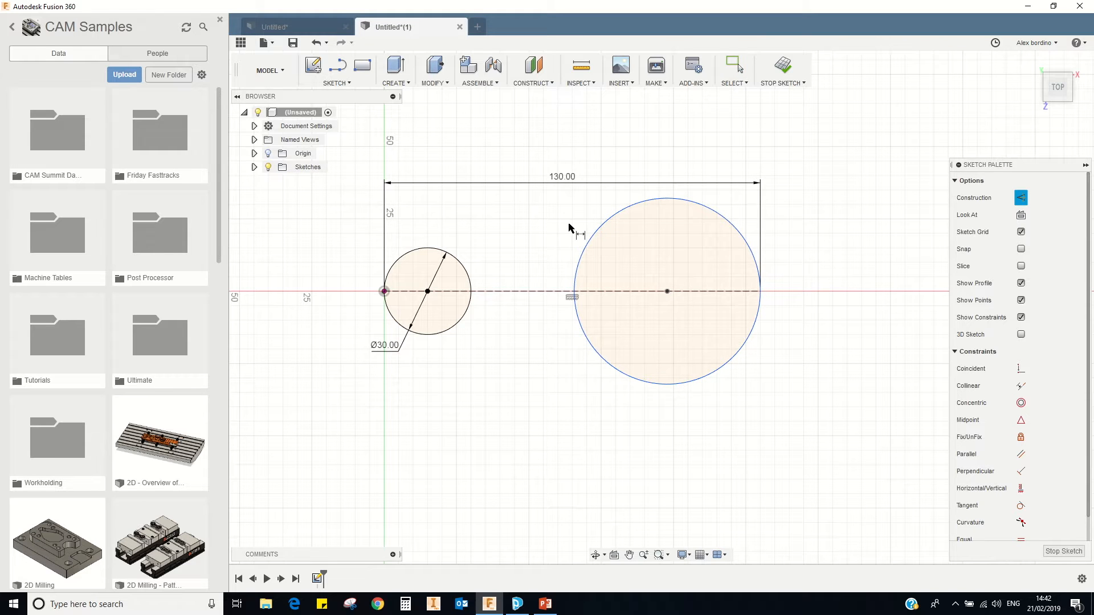
{"action": "left_click", "coordinate": [596, 238]}
{"action": "left_click", "coordinate": [766, 379]}
{"action": "type", "text": "30"}
{"action": "key", "text": "Return"}
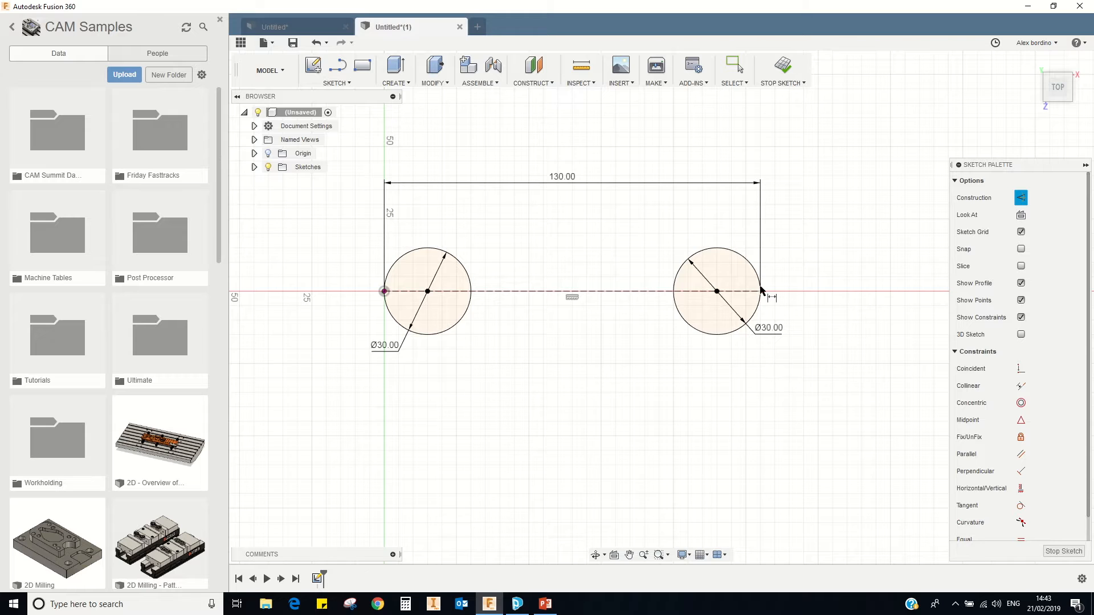
{"action": "right_click", "coordinate": [753, 267]}
{"action": "left_click", "coordinate": [769, 263]}
- Check the reference wrench sketch, and draw a shallow three-point arc about 74 mm wide, bulging upward, between the upper sides of the two circles
{"action": "left_click", "coordinate": [310, 27]}
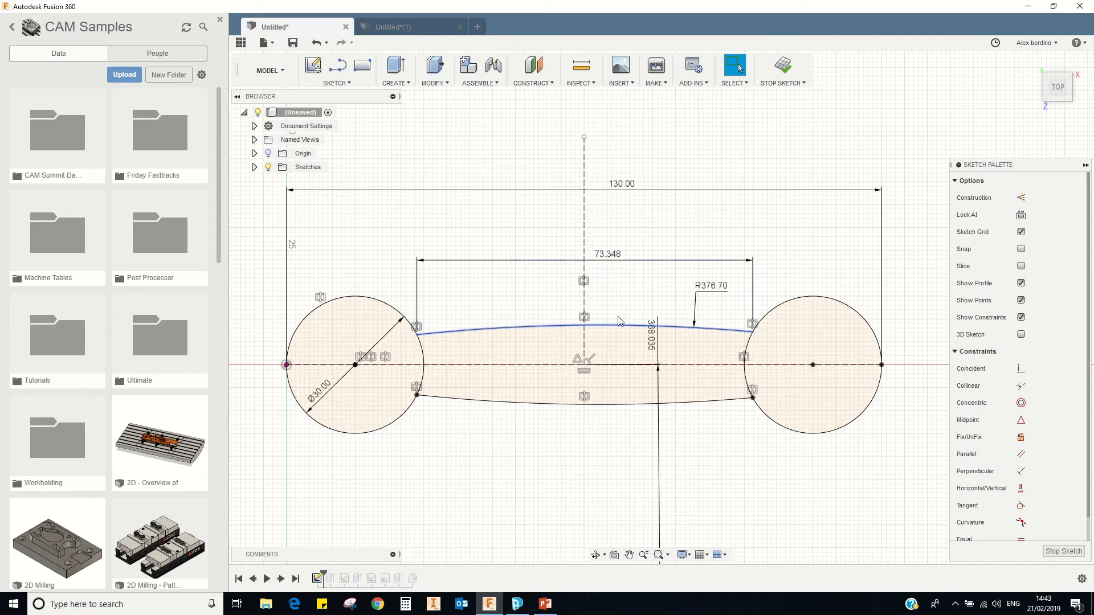
{"action": "key", "text": "ctrl+Tab"}
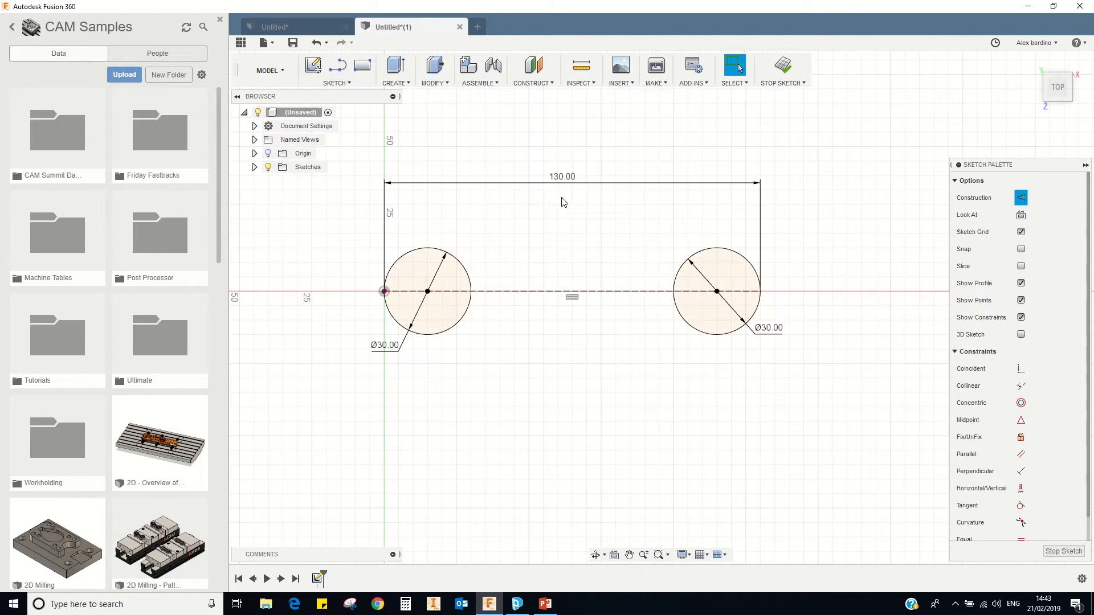
{"action": "left_click", "coordinate": [345, 82]}
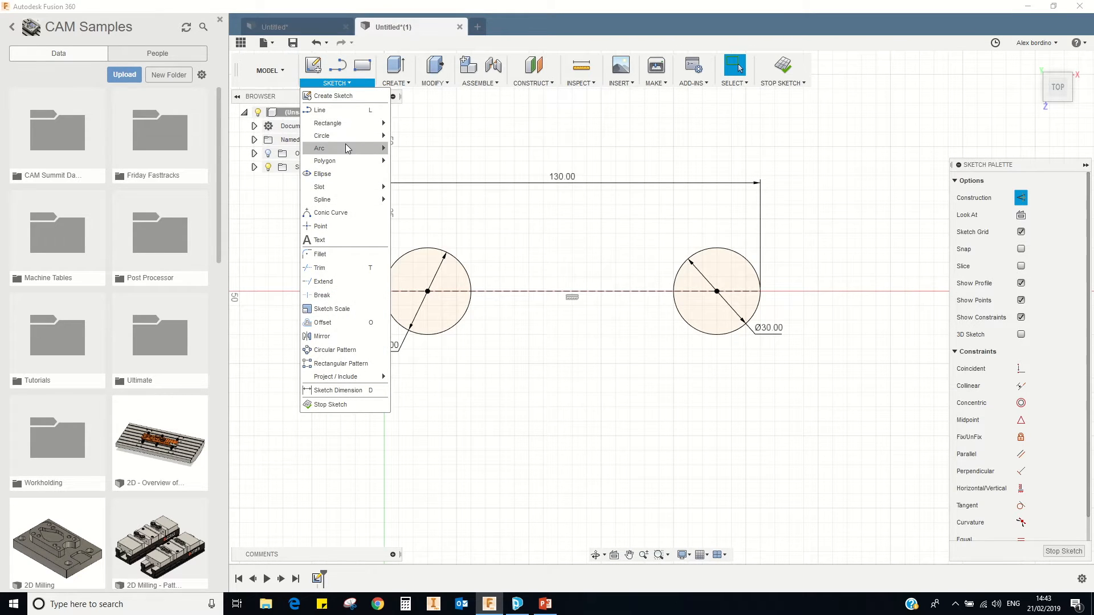
{"action": "mouse_move", "coordinate": [364, 149]}
{"action": "left_click", "coordinate": [415, 151]}
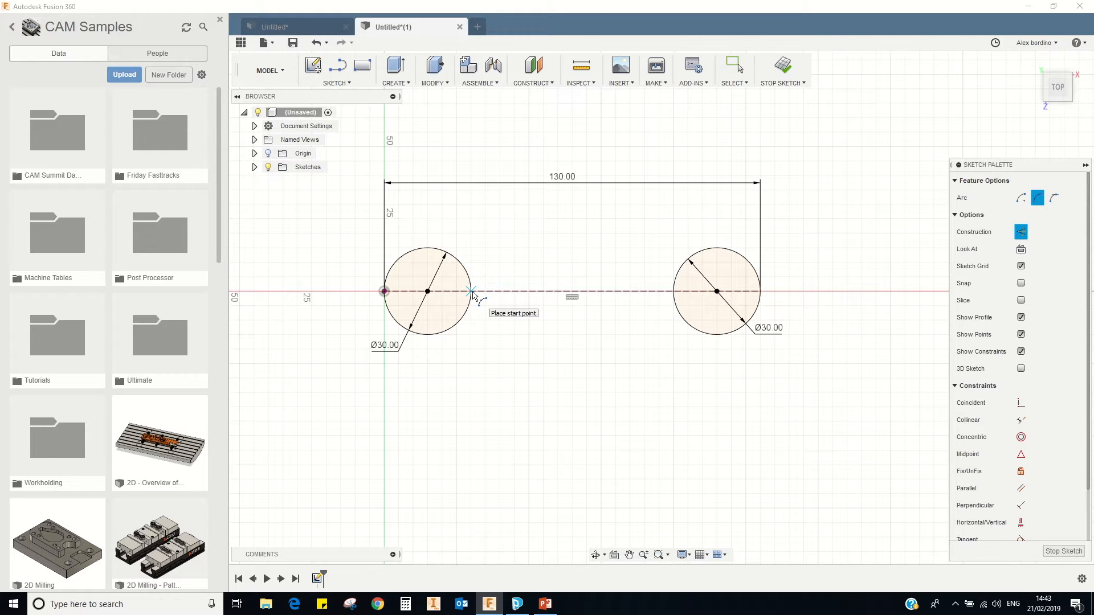
{"action": "left_click", "coordinate": [465, 269]}
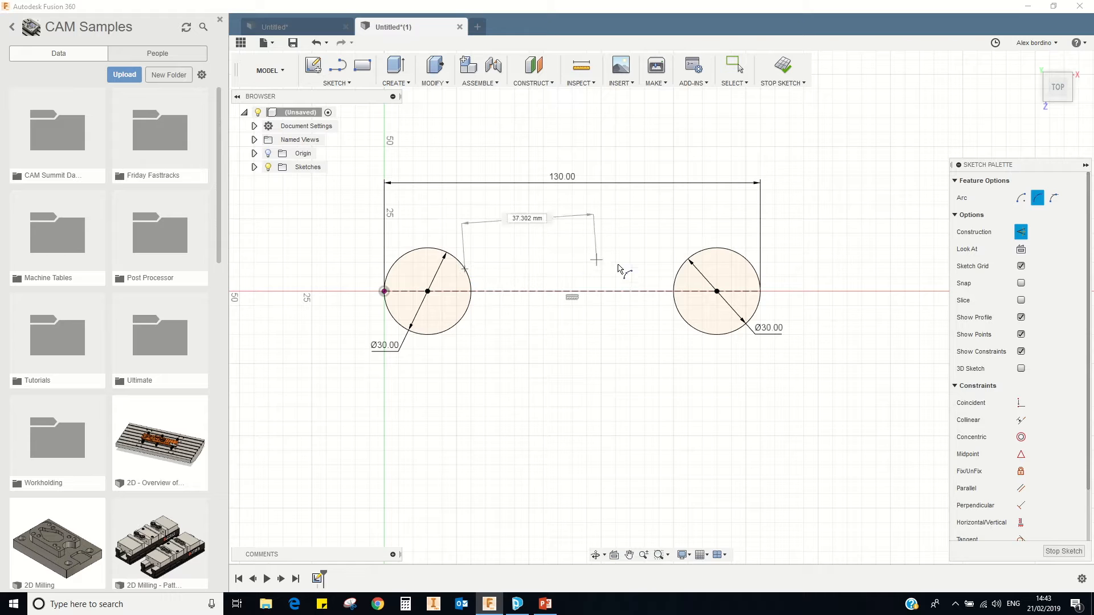
{"action": "left_click", "coordinate": [680, 269]}
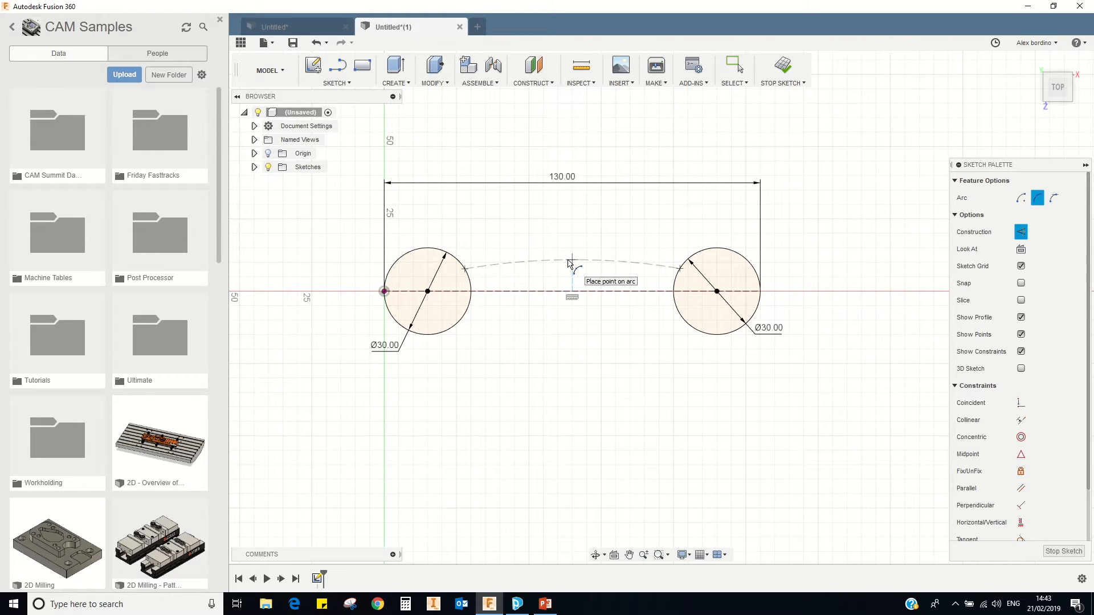
{"action": "left_click", "coordinate": [568, 264]}
- Convert the handle arc from construction to regular geometry and lower it slightly between the circles
{"action": "key", "text": "Escape"}
{"action": "left_click", "coordinate": [576, 261]}
{"action": "left_click", "coordinate": [1021, 234]}
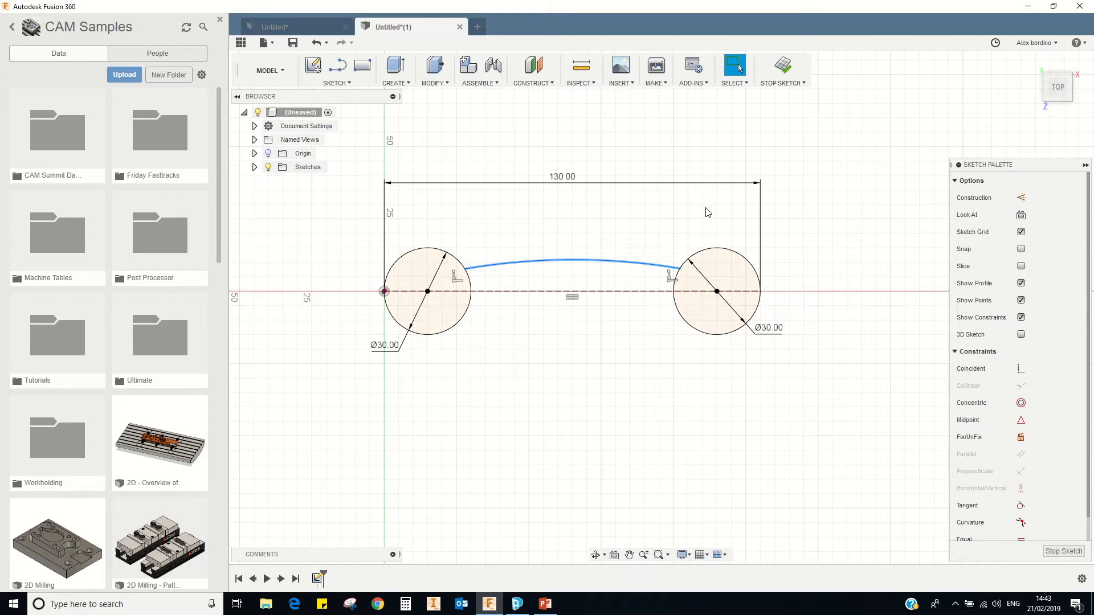
{"action": "left_click", "coordinate": [727, 234]}
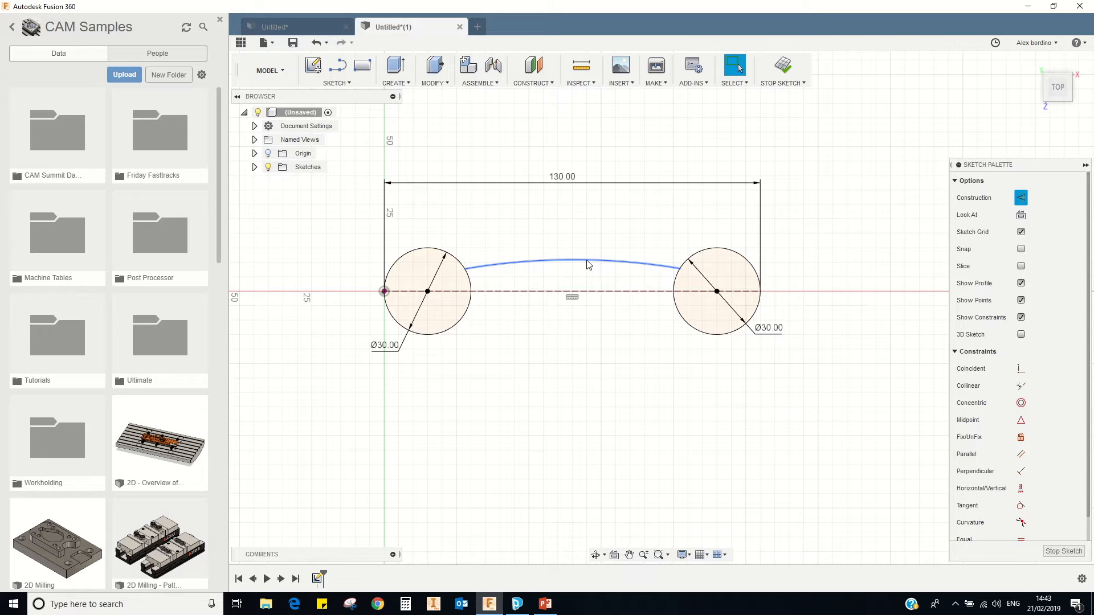
{"action": "mouse_move", "coordinate": [556, 262]}
{"action": "left_mouse_down"}
{"action": "mouse_move", "coordinate": [561, 281]}
{"action": "mouse_move", "coordinate": [567, 261]}
{"action": "left_mouse_up"}
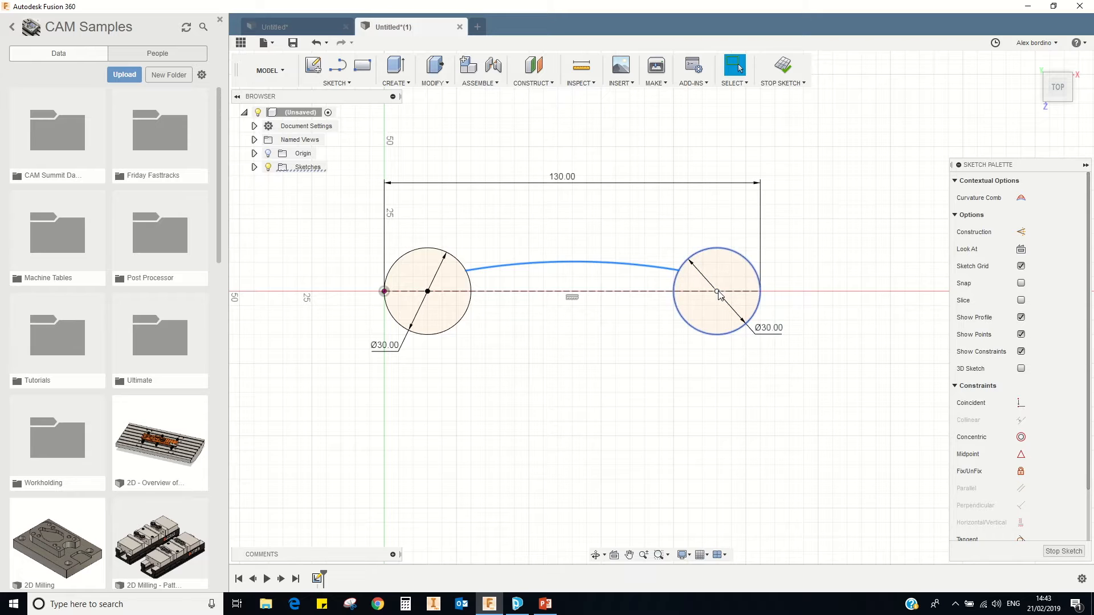
{"action": "left_click", "coordinate": [717, 291]}
{"action": "key", "text": "Escape"}
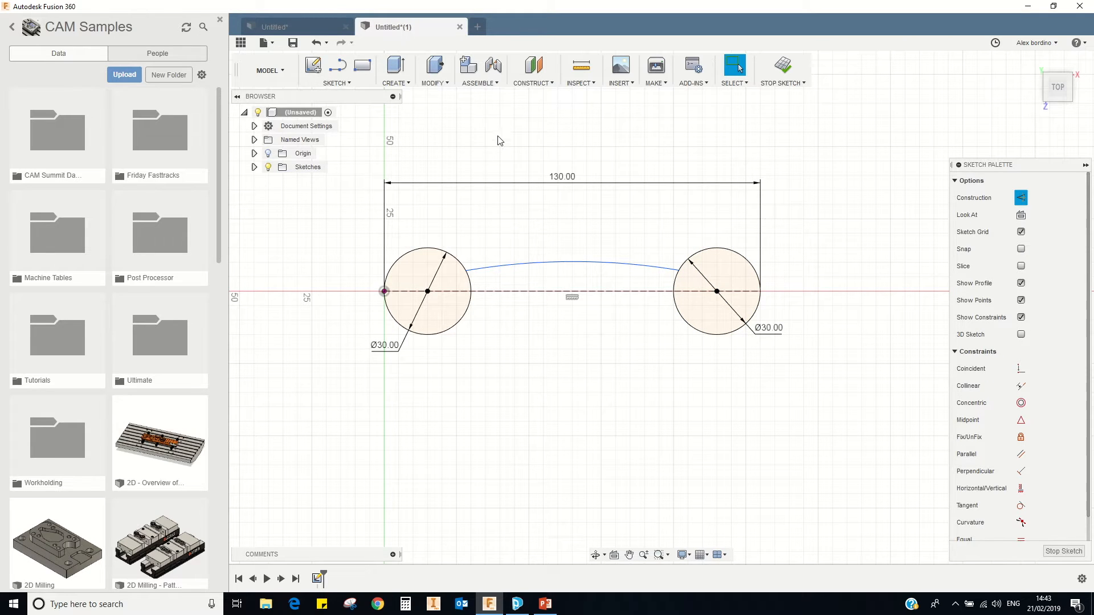
- Dimension the horizontal distance between the handle arc's two endpoints, accepting the current value
{"action": "key", "text": "d"}
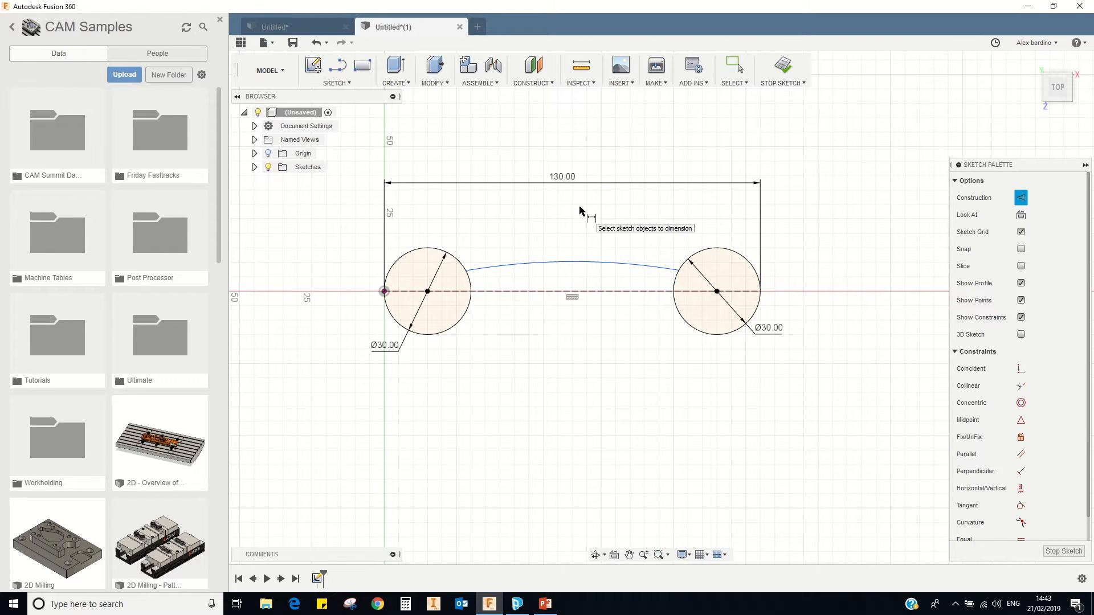
{"action": "left_click", "coordinate": [465, 272]}
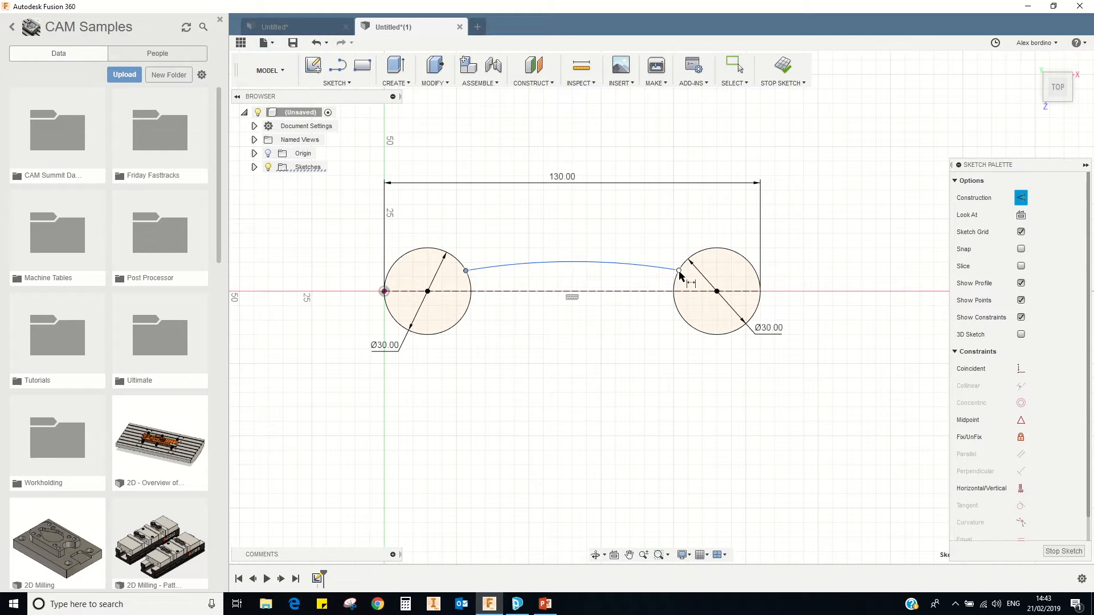
{"action": "left_click", "coordinate": [679, 271]}
{"action": "left_click", "coordinate": [586, 219]}
{"action": "key", "text": "Return"}
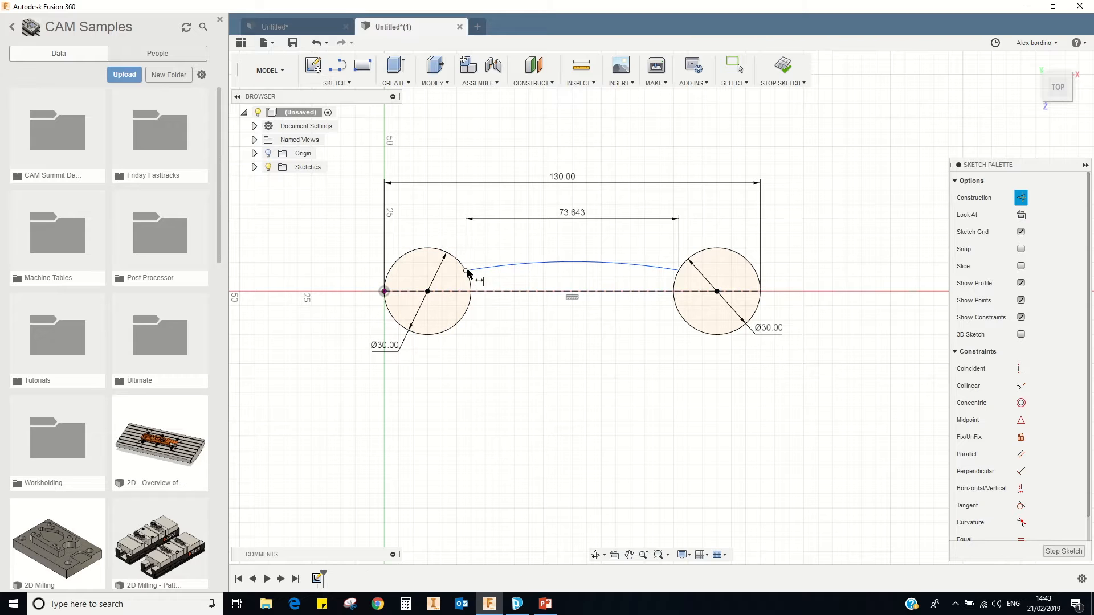
- Dimension the vertical distance from the handle arc's center to the horizontal construction line, accepting the current value
{"action": "left_click", "coordinate": [580, 264]}
{"action": "left_click", "coordinate": [587, 295]}
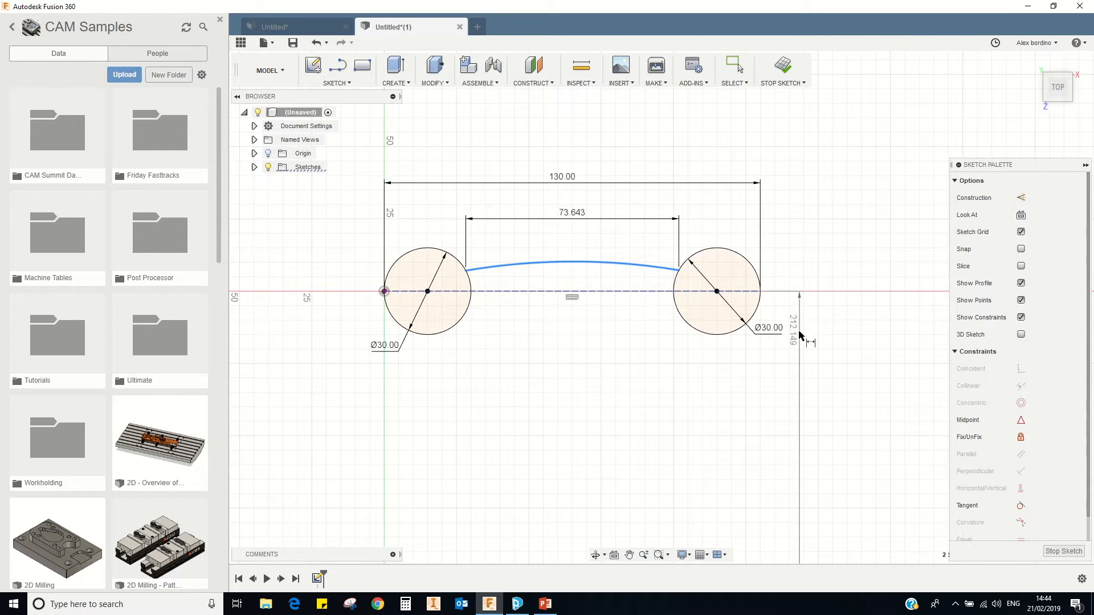
{"action": "left_click", "coordinate": [584, 342]}
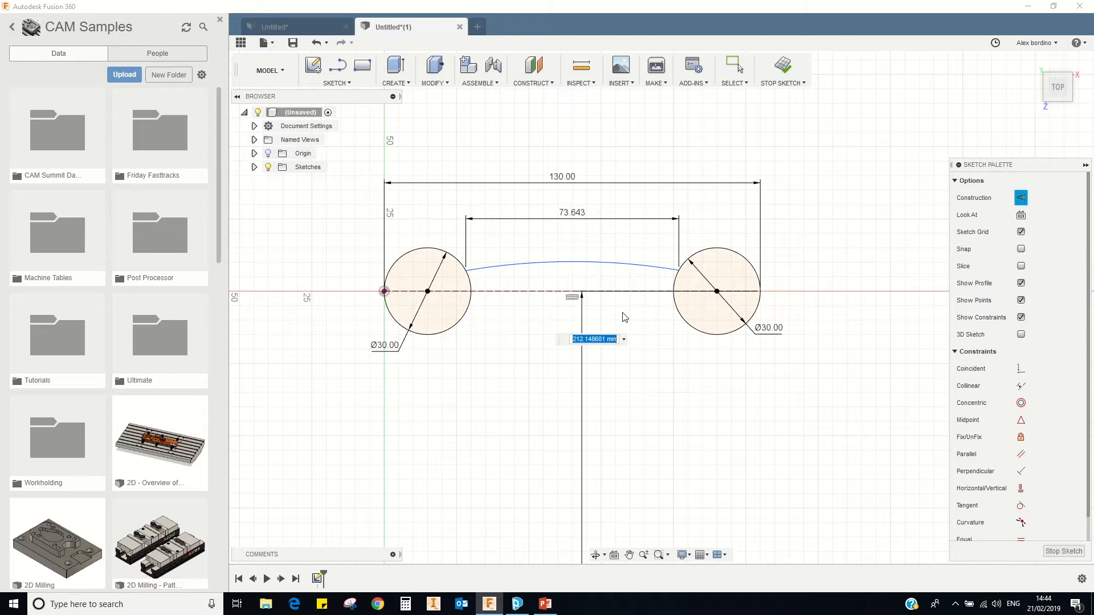
{"action": "key", "text": "Return"}
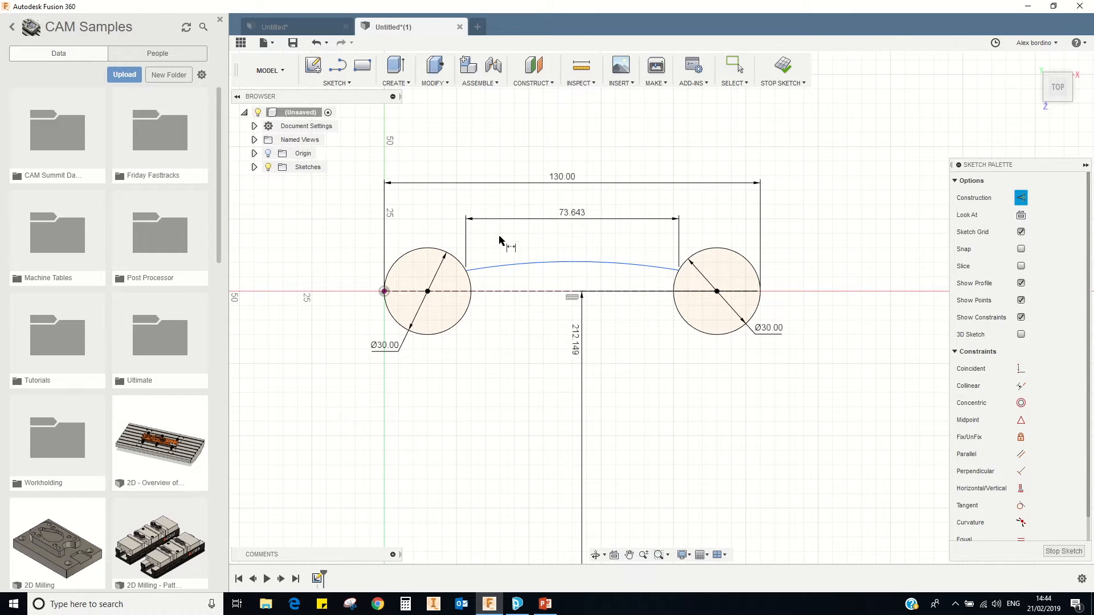
- Check the reference wrench sketch again, and add a radius dimension to the handle arc with its current value
{"action": "left_click", "coordinate": [294, 31]}
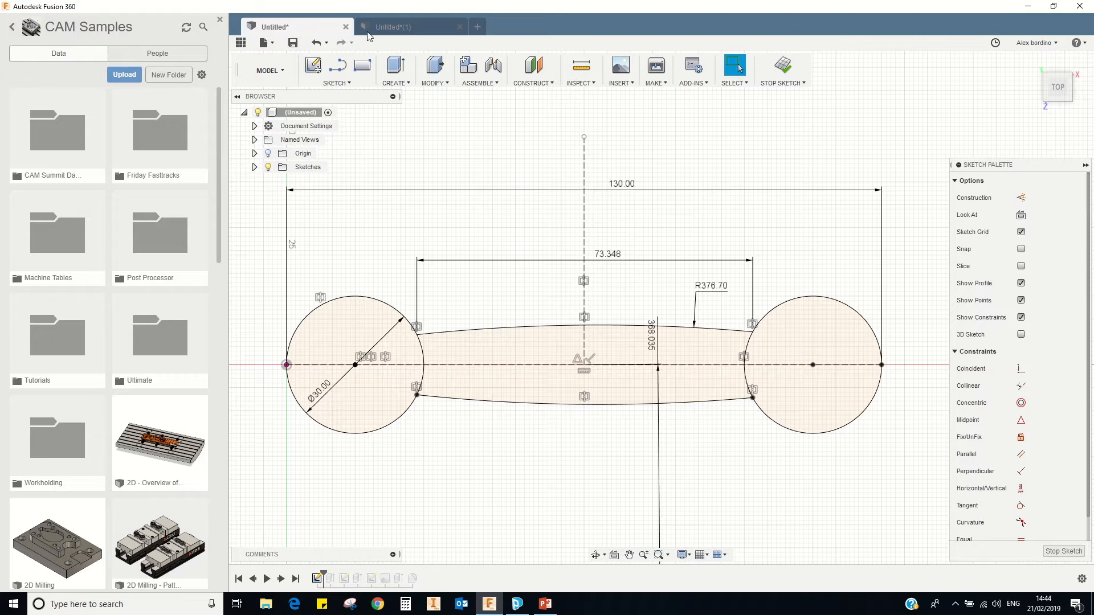
{"action": "left_click", "coordinate": [383, 29]}
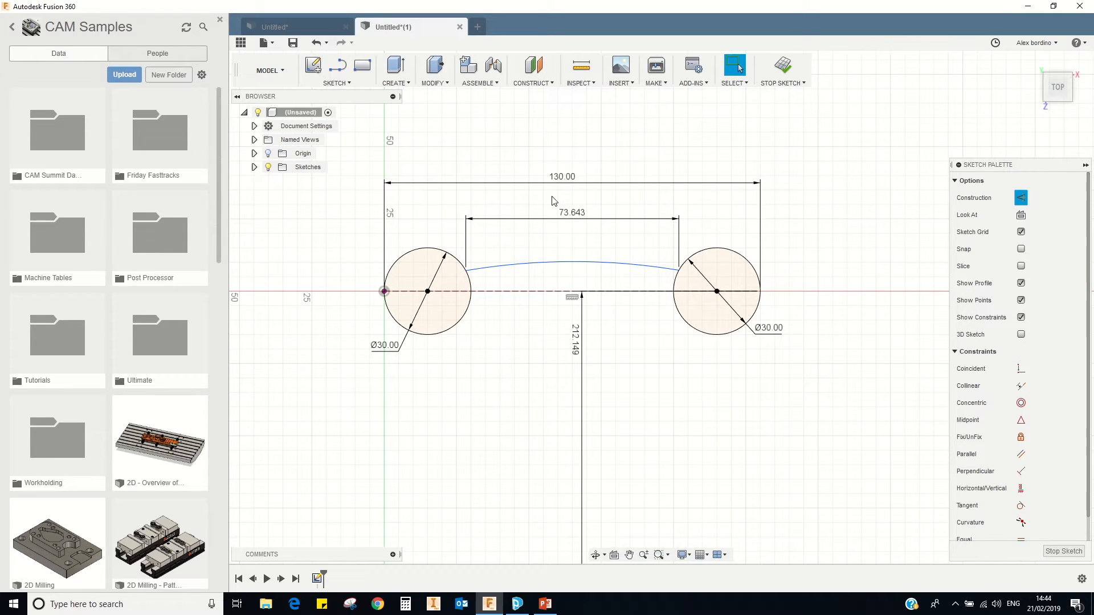
{"action": "key", "text": "d"}
{"action": "left_click", "coordinate": [630, 264]}
{"action": "left_click", "coordinate": [637, 246]}
{"action": "key", "text": "Return"}
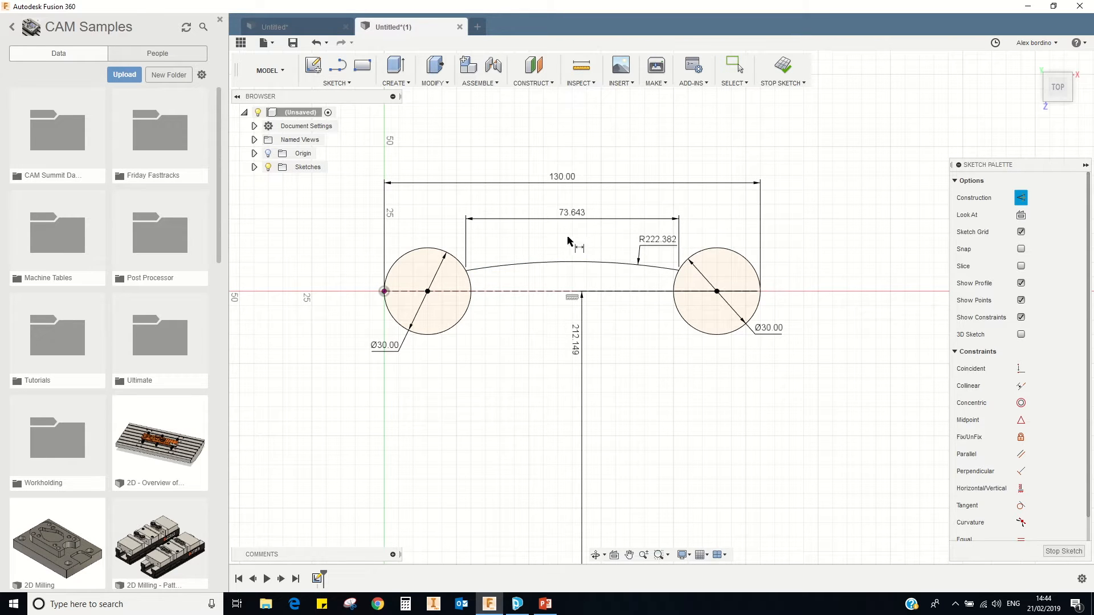
- Try to set the handle arc's radius to 299 mm
{"action": "right_click", "coordinate": [590, 261]}
{"action": "key", "text": "Escape"}
{"action": "double_click", "coordinate": [661, 244]}
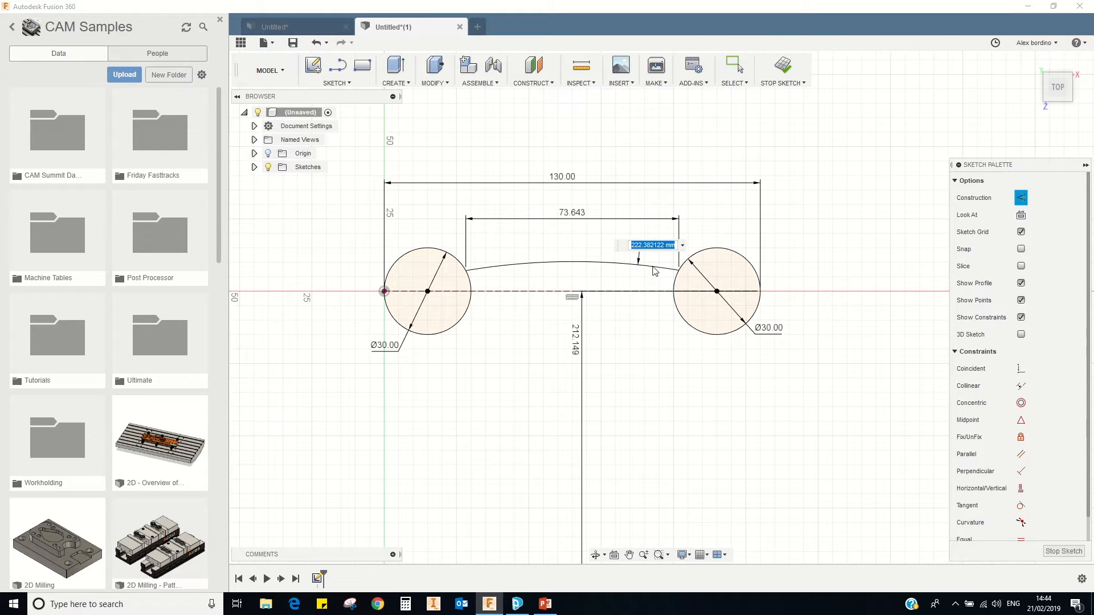
{"action": "key", "text": "Return"}
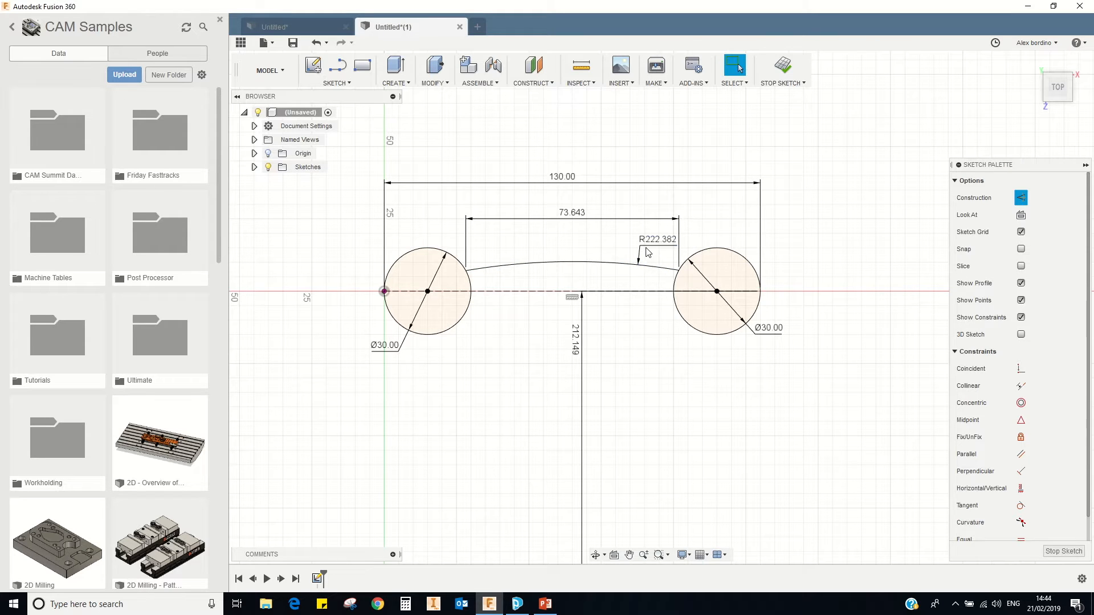
{"action": "type", "text": "2"}
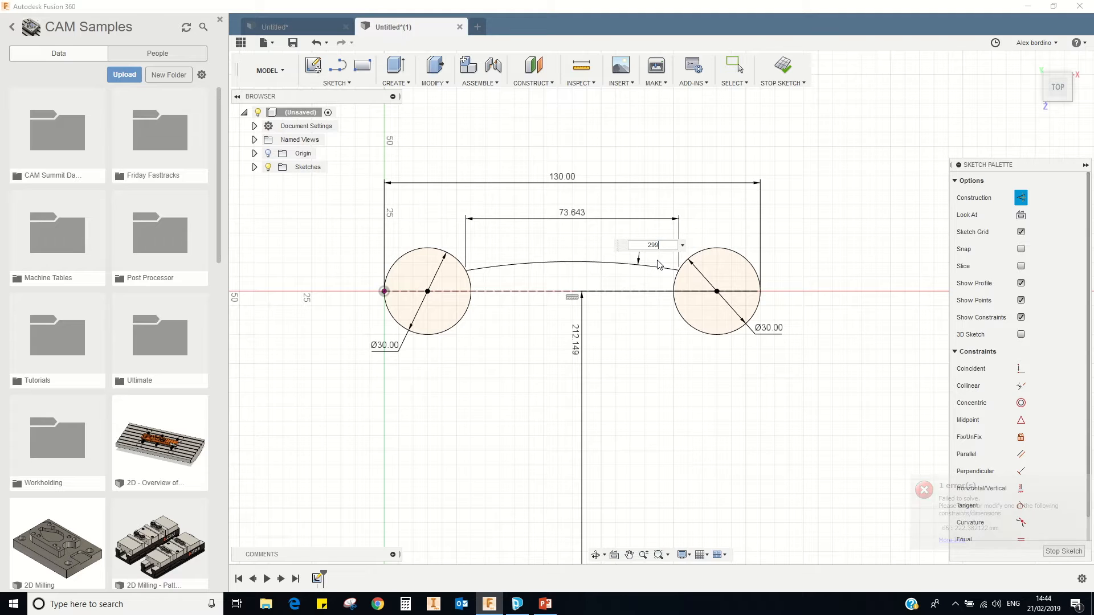
{"action": "type", "text": "00"}
{"action": "key", "text": "Return"}
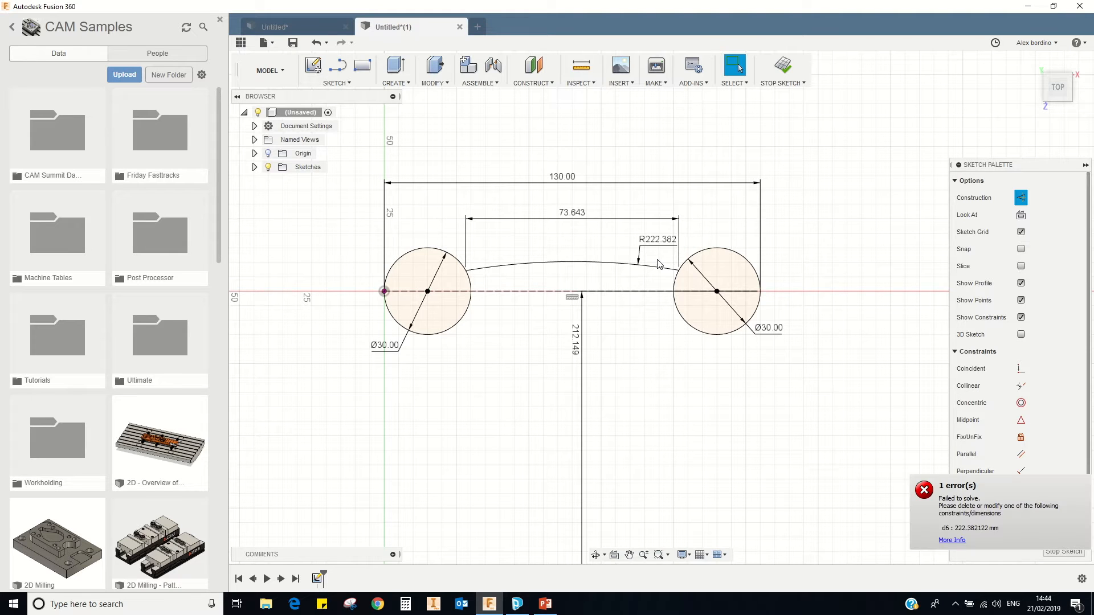
- Try to edit the arc's center offset dimension and its endpoint distance dimension
{"action": "double_click", "coordinate": [576, 342]}
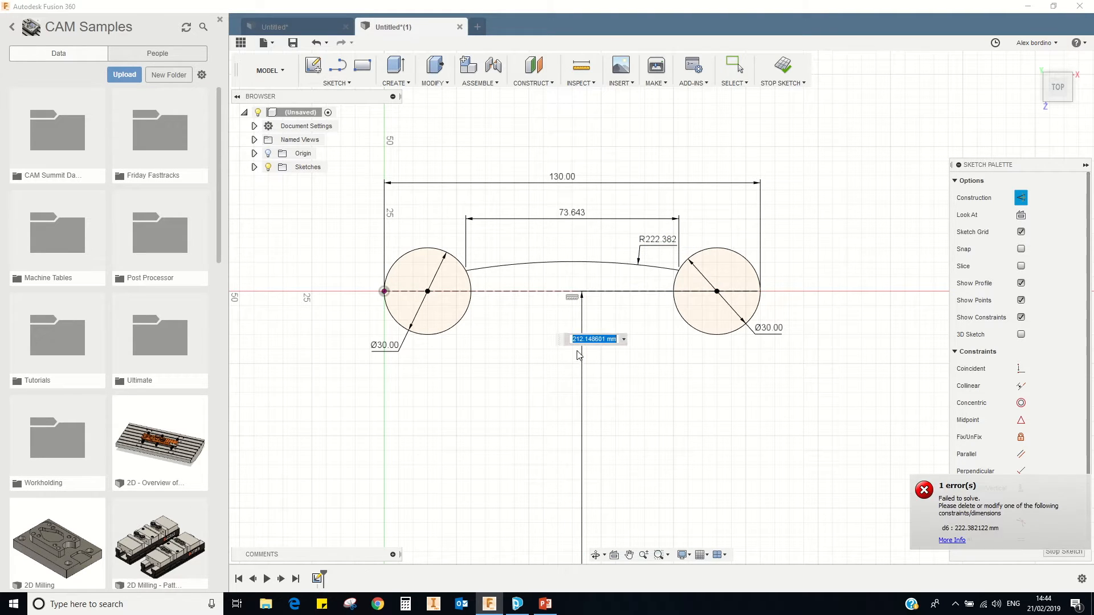
{"action": "key", "text": "Return"}
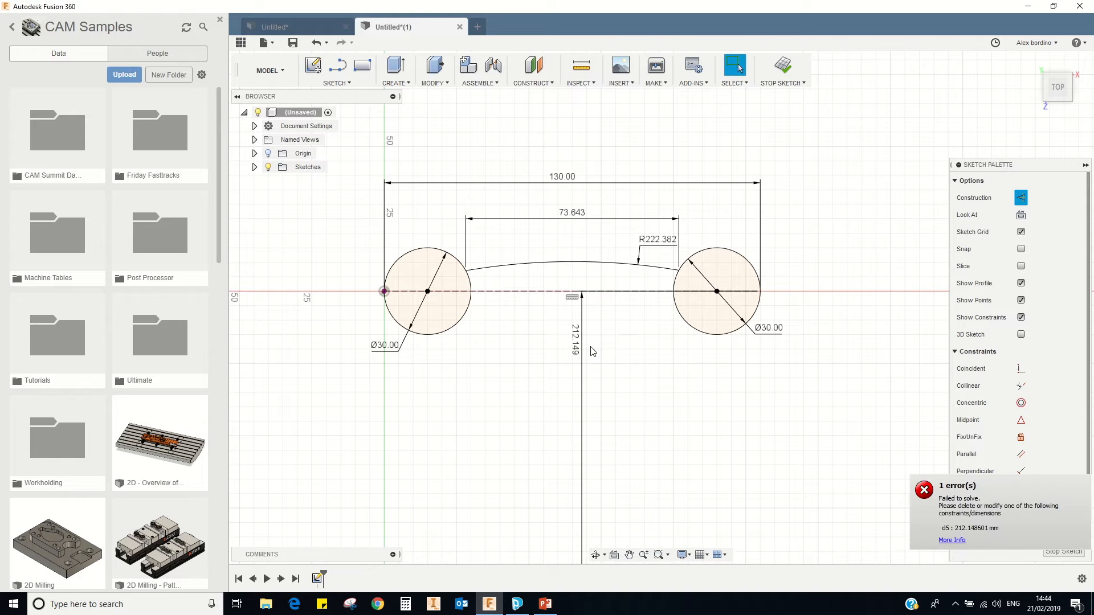
{"action": "double_click", "coordinate": [571, 213]}
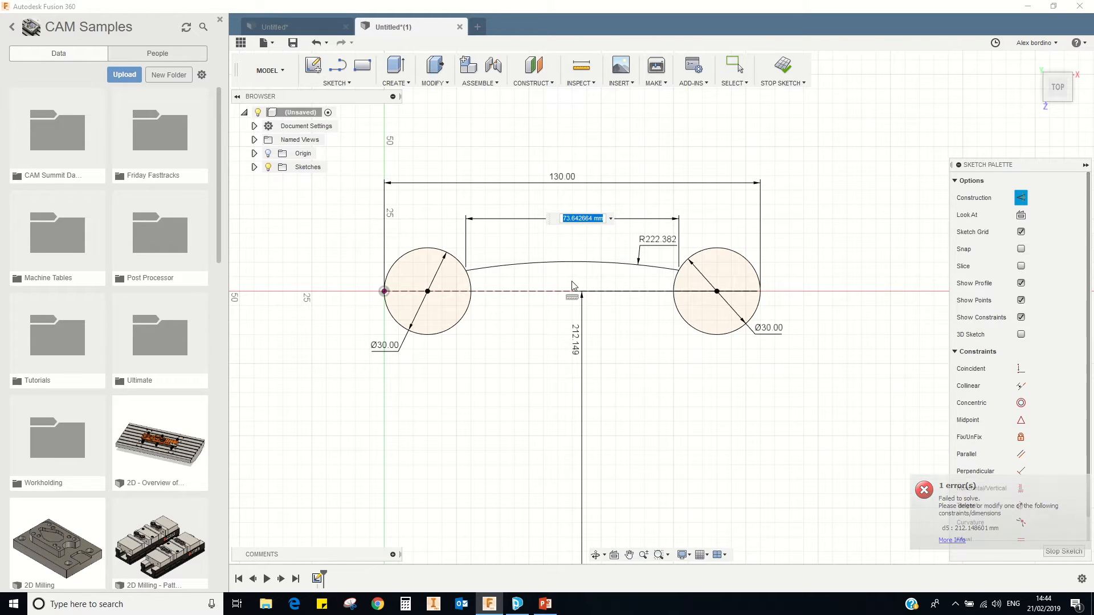
{"action": "key", "text": "Return"}
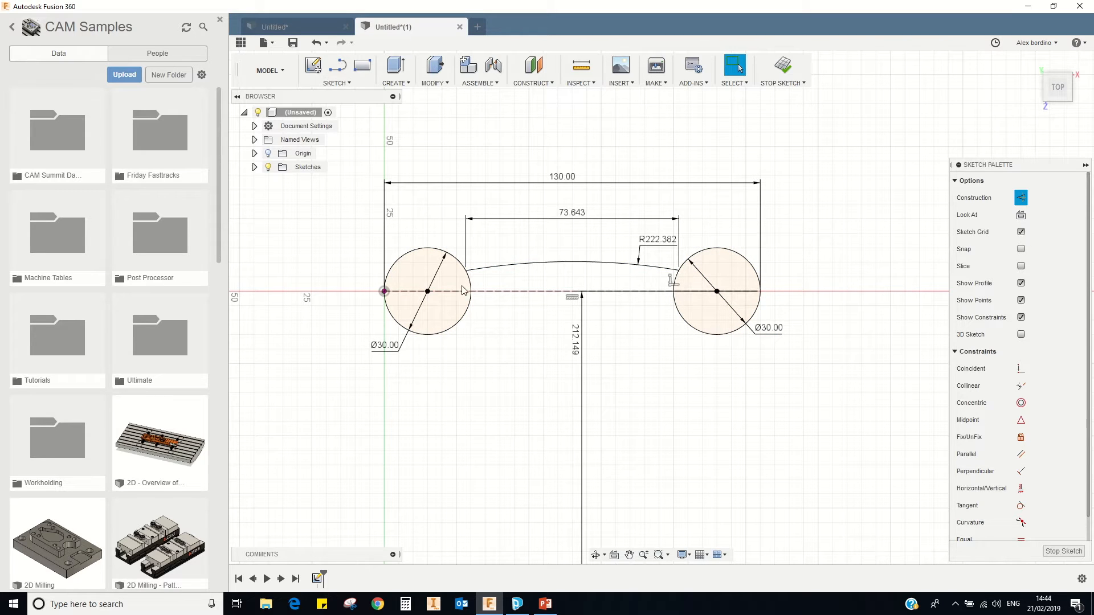
- Mirror the handle arc across the horizontal construction line to form the handle's lower edge, and inspect the outline
{"action": "left_click", "coordinate": [547, 264]}
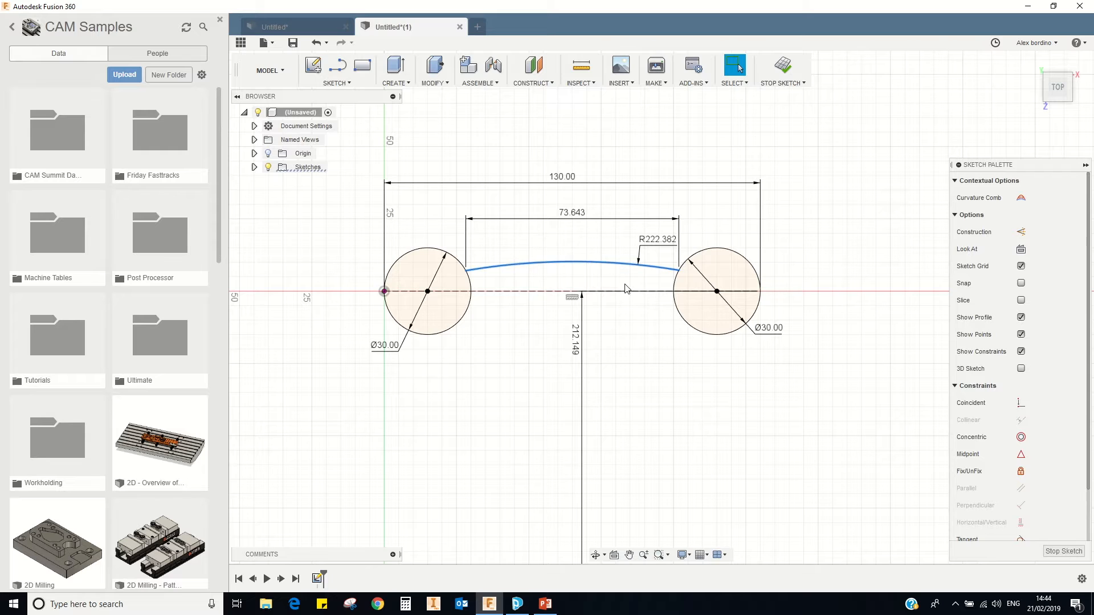
{"action": "left_click", "coordinate": [573, 279]}
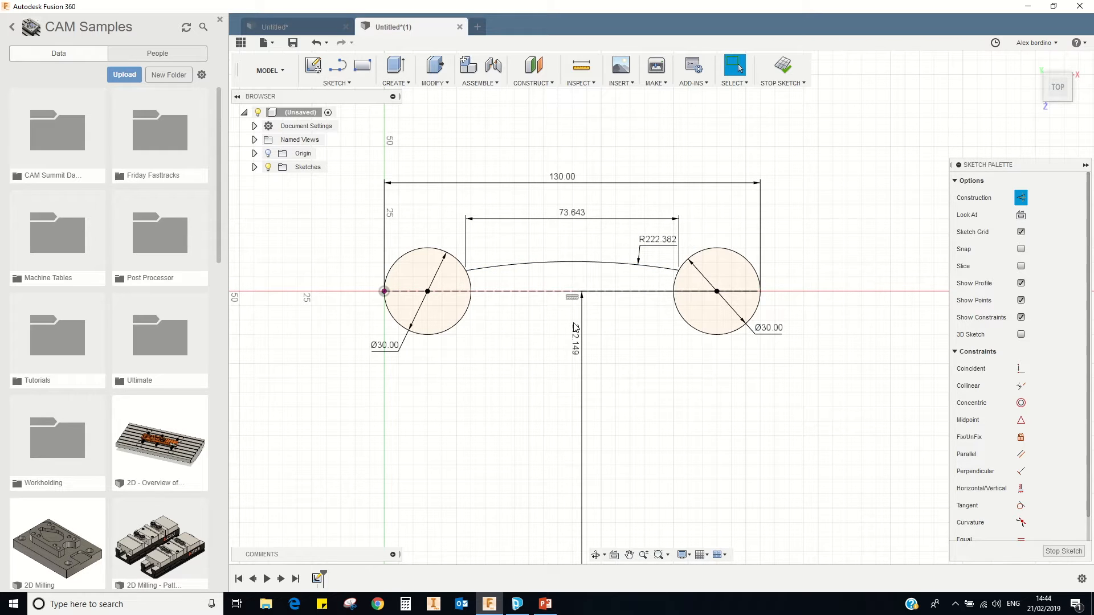
{"action": "left_click", "coordinate": [337, 83]}
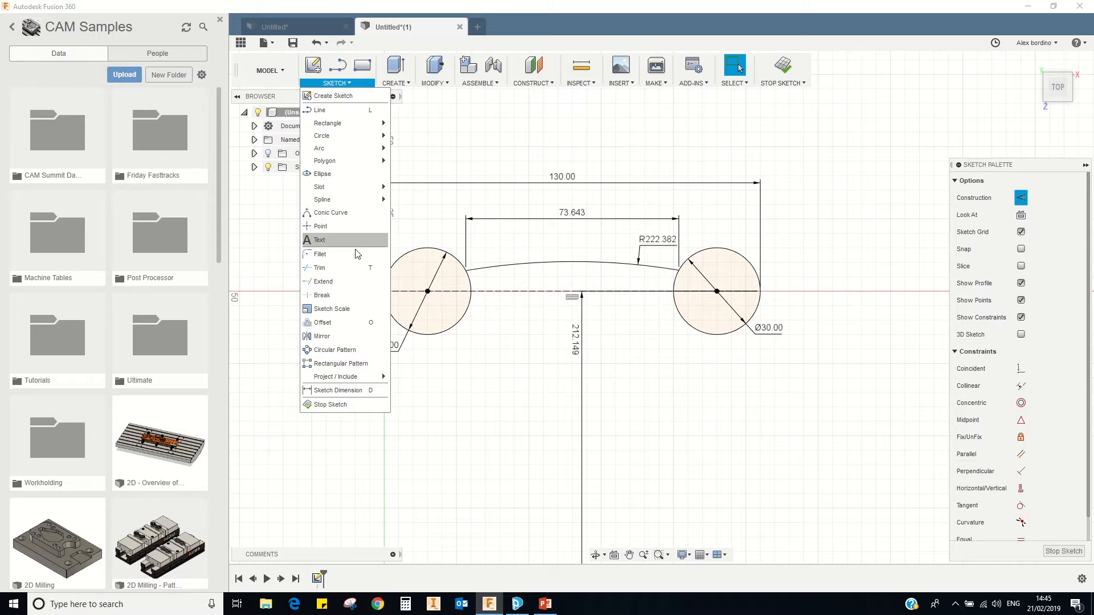
{"action": "left_click", "coordinate": [344, 336]}
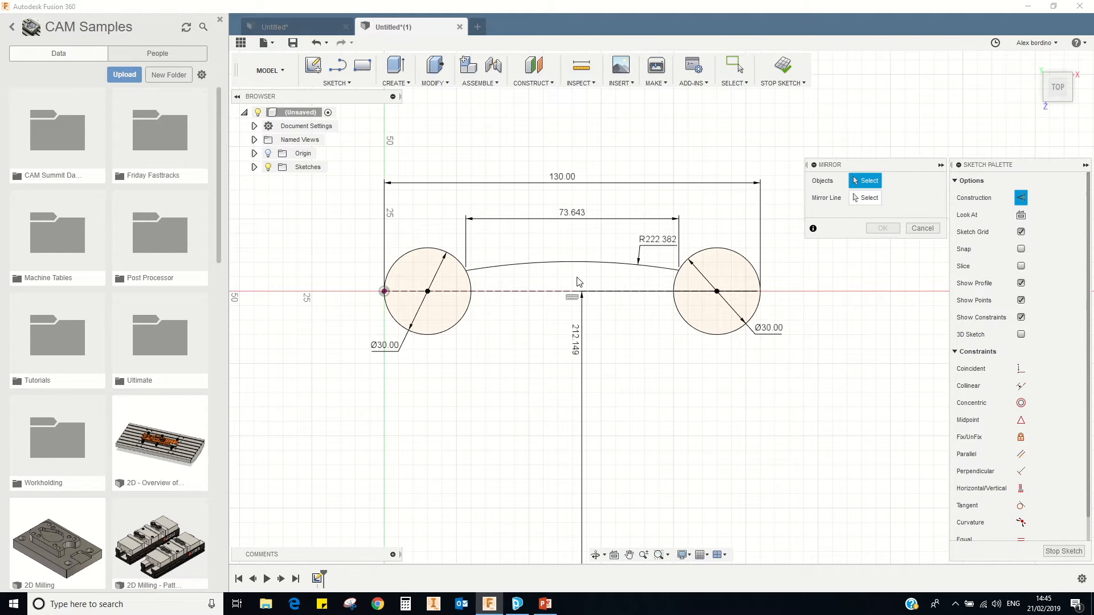
{"action": "left_click", "coordinate": [559, 263]}
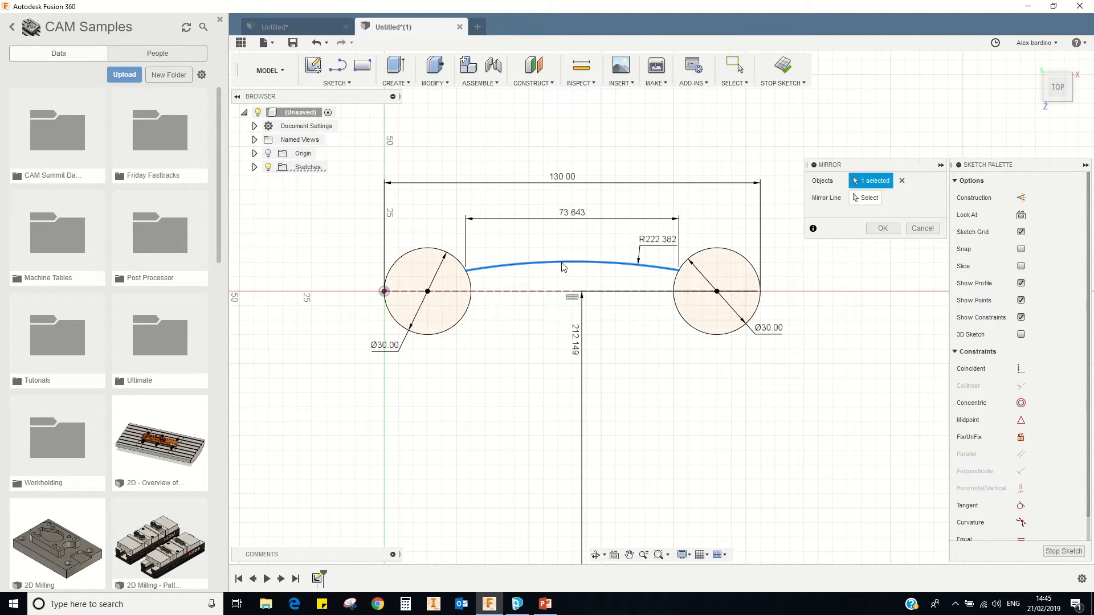
{"action": "left_click", "coordinate": [866, 200]}
{"action": "left_click", "coordinate": [558, 292]}
{"action": "left_click", "coordinate": [882, 228]}
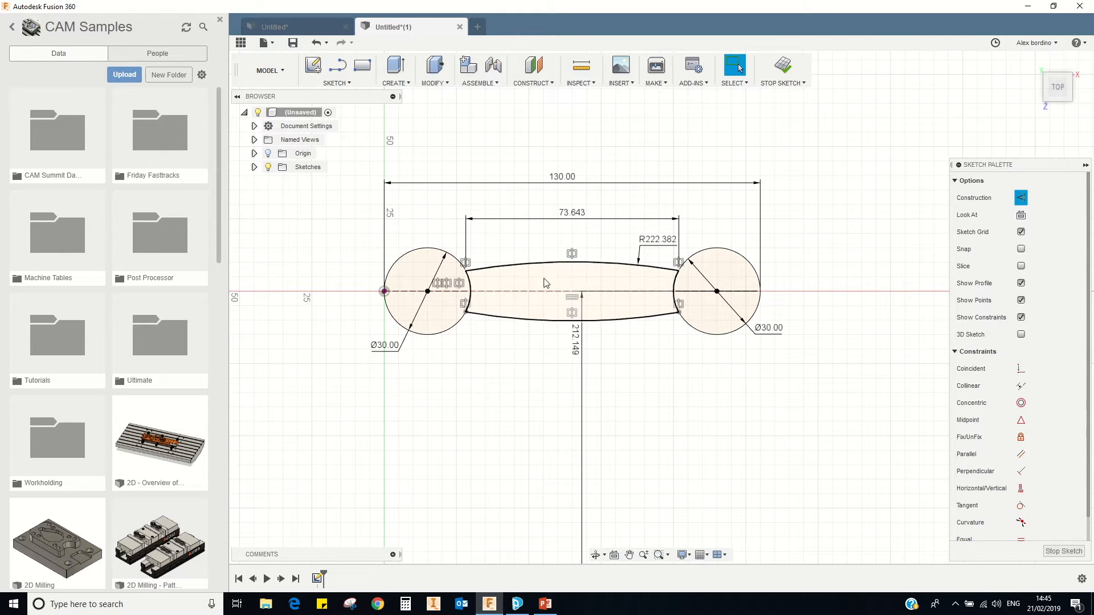
{"action": "mouse_move", "coordinate": [581, 291]}
{"action": "middle_mouse_down", "text": "shift"}
{"action": "mouse_move", "coordinate": [593, 223]}
{"action": "mouse_move", "coordinate": [452, 215]}
{"action": "mouse_move", "coordinate": [579, 215]}
{"action": "mouse_move", "coordinate": [491, 220]}
{"action": "mouse_move", "coordinate": [581, 222]}
{"action": "mouse_move", "coordinate": [590, 246]}
{"action": "middle_mouse_up", "text": "shift"}
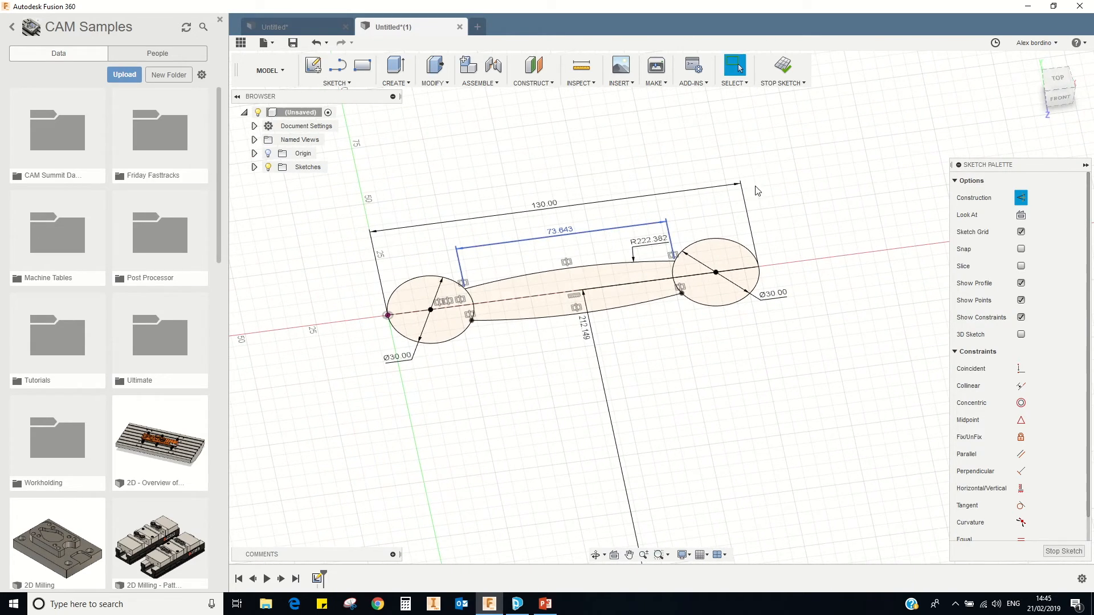
{"action": "left_click", "coordinate": [1060, 81]}
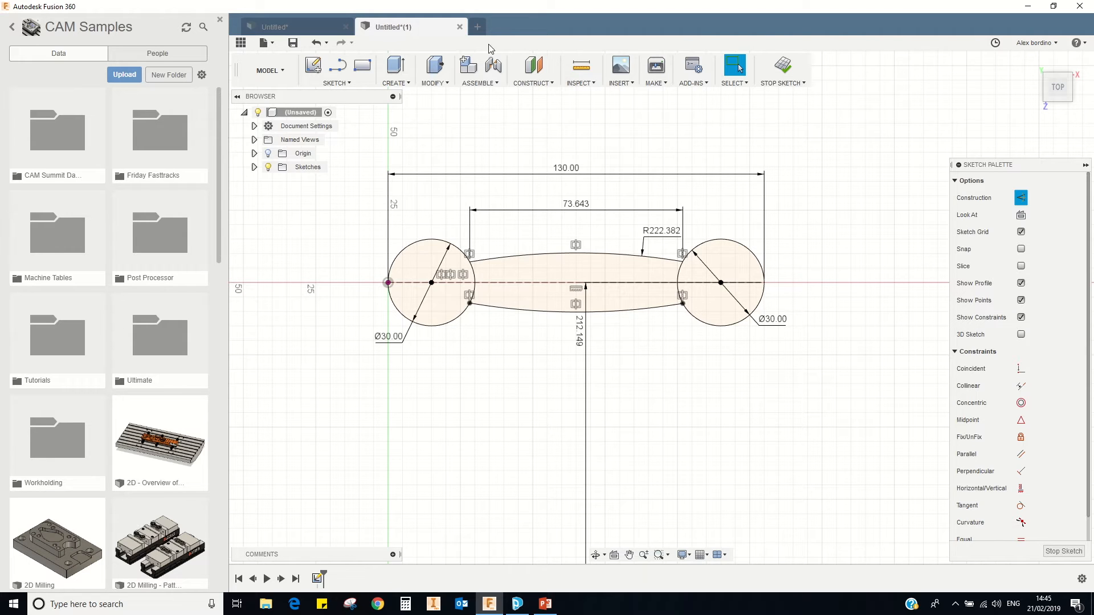
- Extrude the two end circles and the handle profile together 10 mm to one side as a new body
{"action": "left_click", "coordinate": [399, 83]}
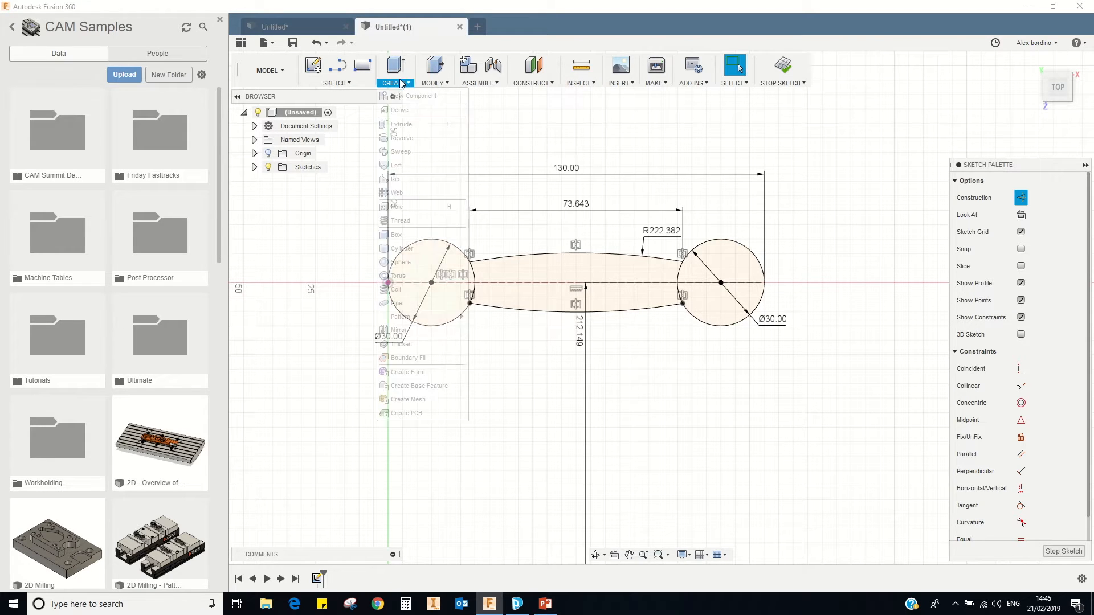
{"action": "left_click", "coordinate": [418, 123]}
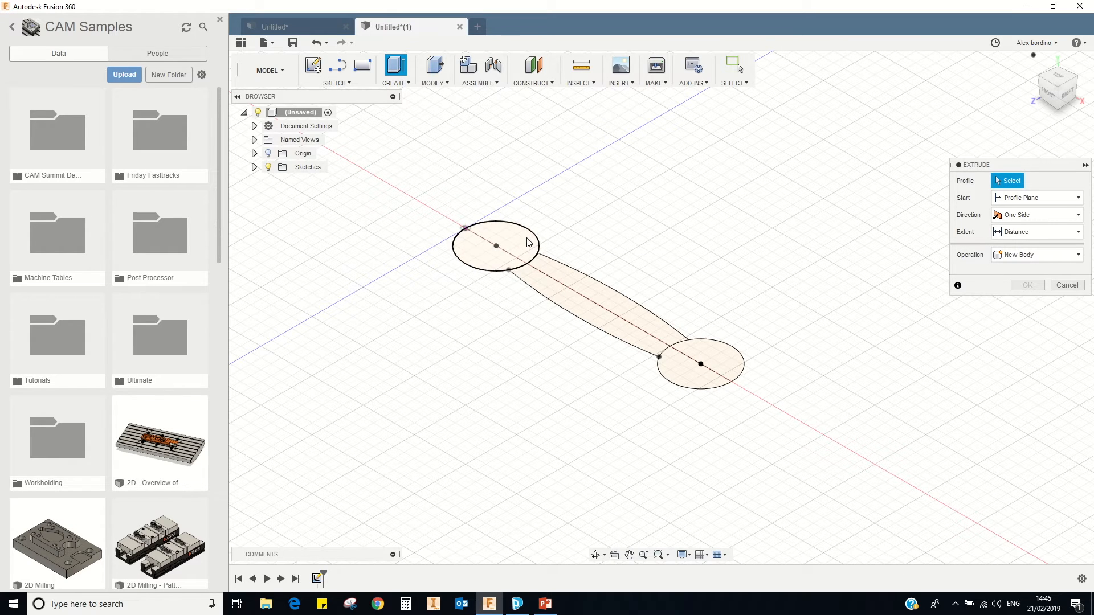
{"action": "left_click", "coordinate": [523, 238]}
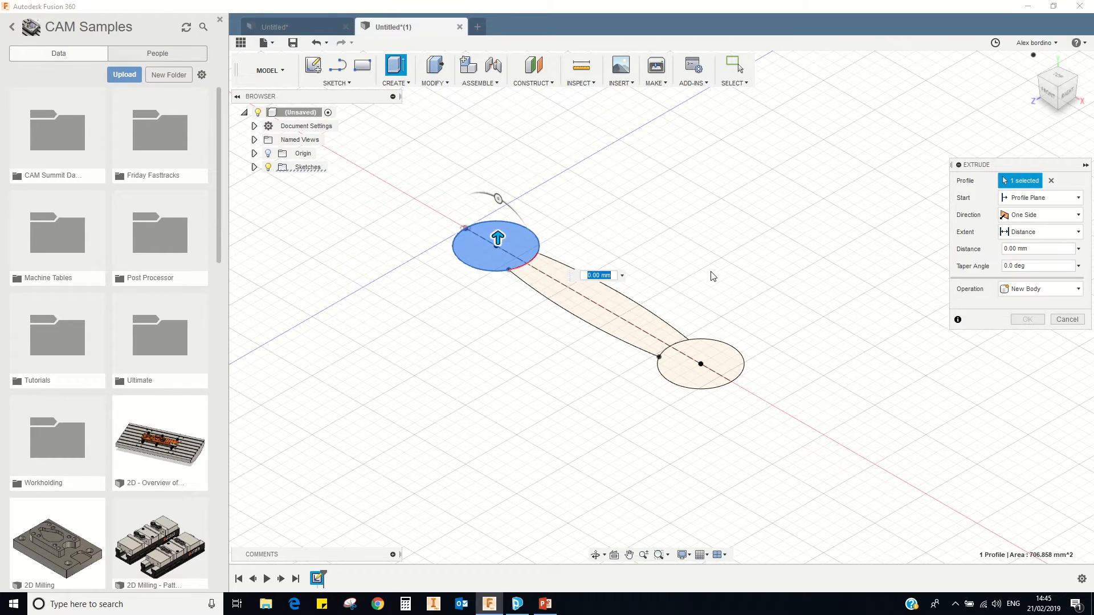
{"action": "left_click", "coordinate": [702, 362]}
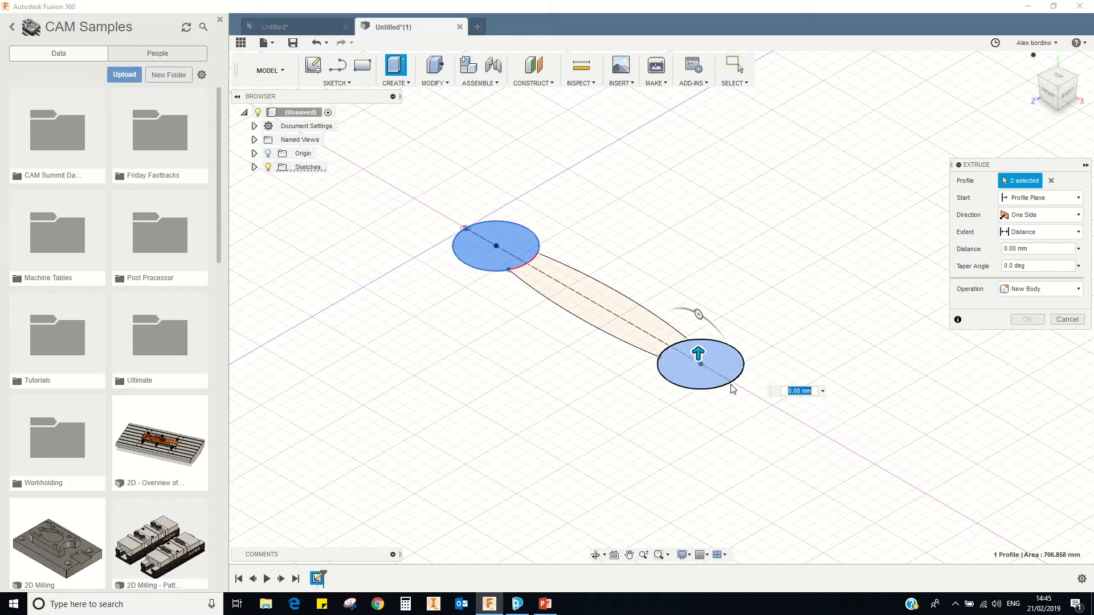
{"action": "left_click", "coordinate": [600, 317]}
{"action": "left_click_drag", "start_coordinate": [601, 293], "coordinate": [633, 216]}
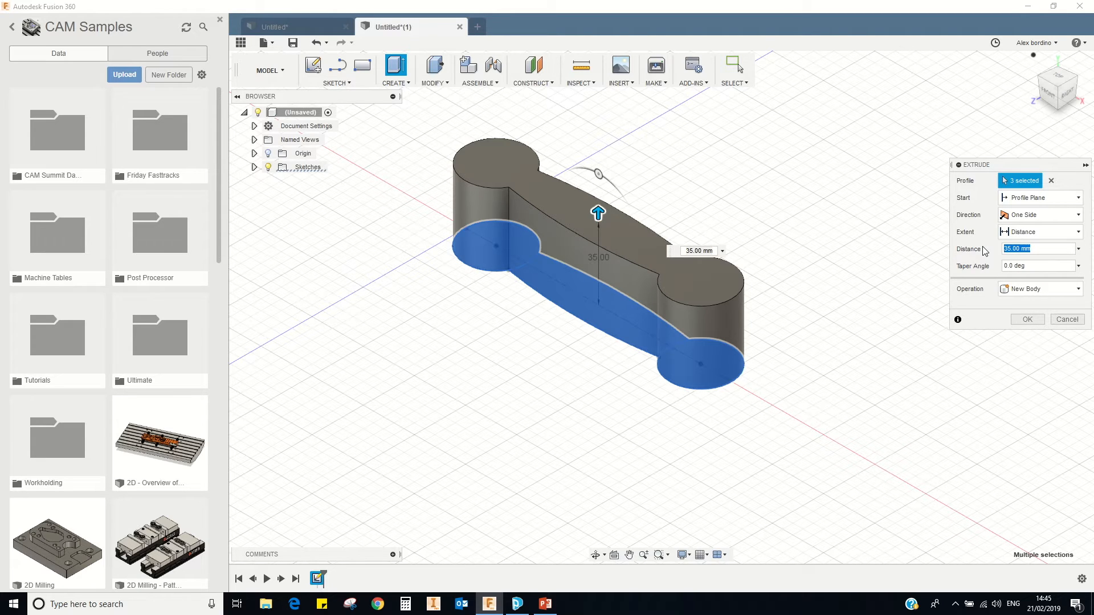
{"action": "type", "text": "10"}
{"action": "middle_click_drag", "start_coordinate": [798, 269], "coordinate": [707, 239], "text": "shift"}
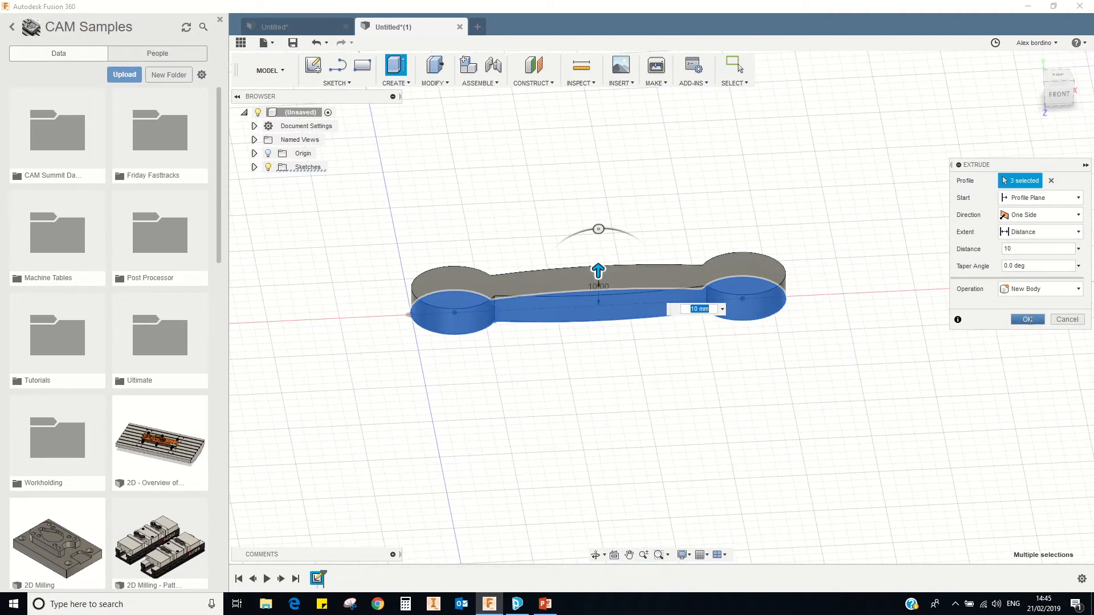
{"action": "left_click", "coordinate": [1027, 320]}
{"action": "middle_click_drag", "start_coordinate": [647, 212], "coordinate": [581, 222], "text": "shift"}
{"action": "middle_click_drag", "start_coordinate": [231, 5], "coordinate": [569, 192], "text": "shift"}
{"action": "right_click", "coordinate": [553, 175]}
{"action": "middle_click_drag", "start_coordinate": [609, 267], "coordinate": [481, 221]}
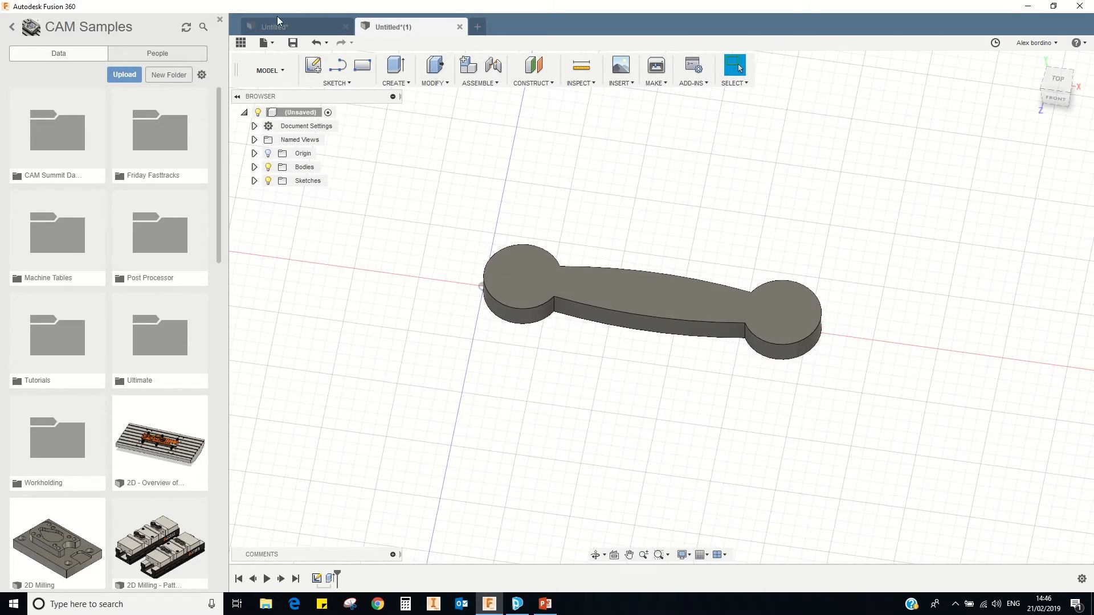
- Switch to the reference wrench design, finish its open sketch, and roll its history forward past the second extrusion to examine the hexagonal and jaw openings
{"action": "left_click", "coordinate": [277, 24]}
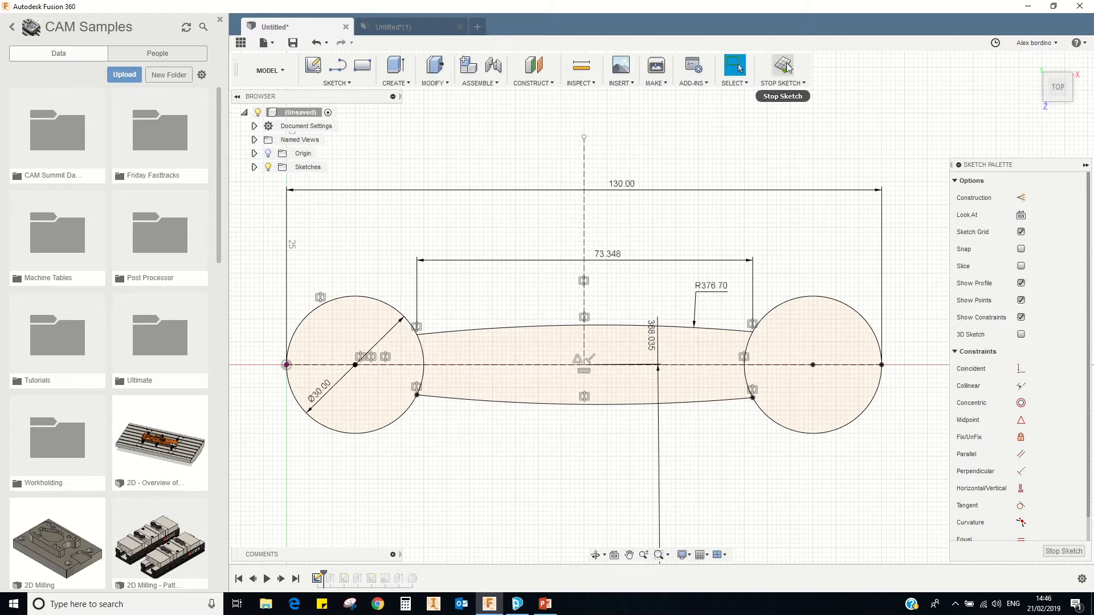
{"action": "left_click", "coordinate": [786, 67]}
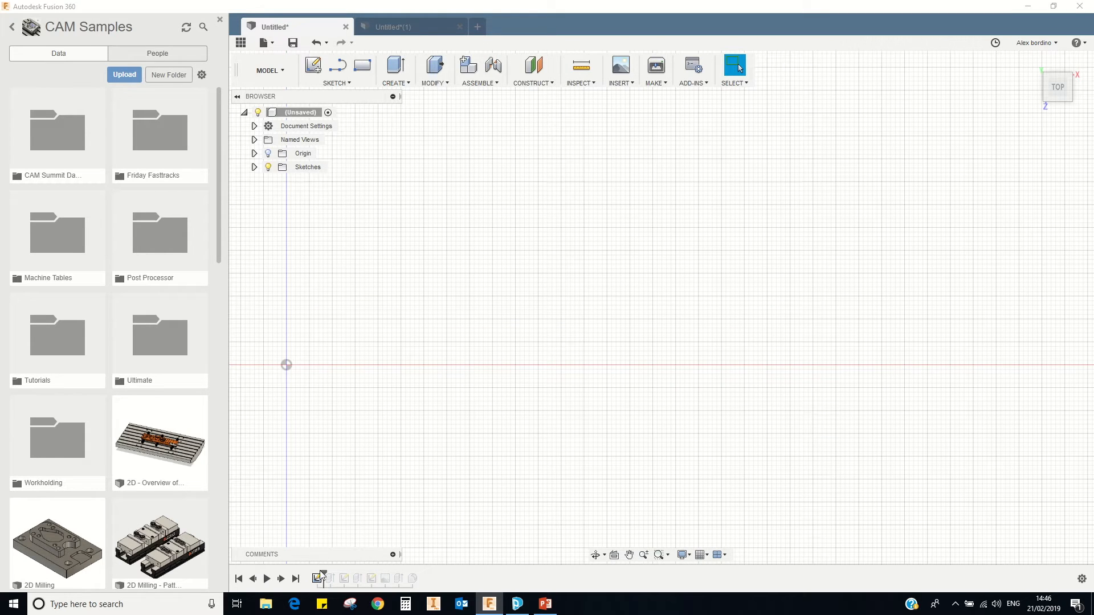
{"action": "left_click_drag", "start_coordinate": [323, 576], "coordinate": [351, 574]}
{"action": "left_click", "coordinate": [346, 578]}
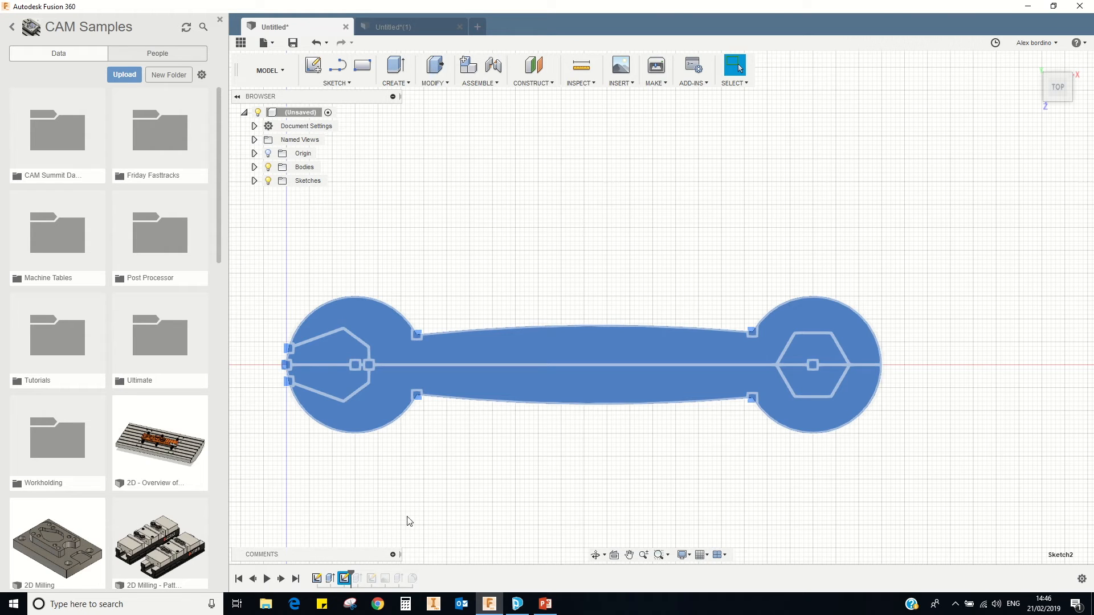
{"action": "left_click_drag", "start_coordinate": [351, 574], "coordinate": [360, 575]}
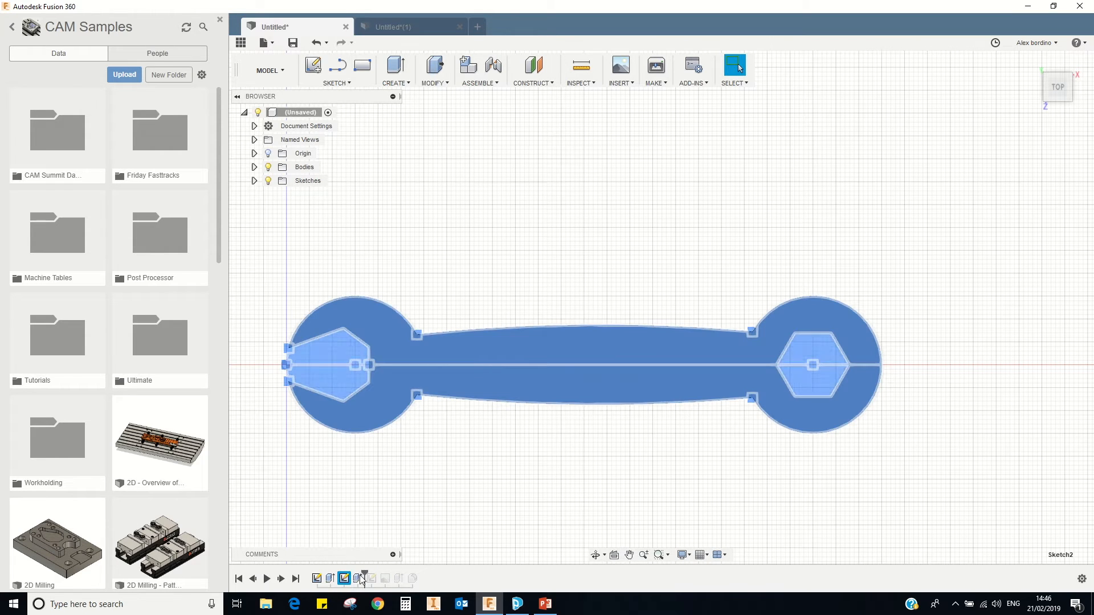
{"action": "left_click", "coordinate": [481, 498]}
{"action": "mouse_move", "coordinate": [481, 479]}
{"action": "middle_mouse_down", "text": "shift"}
{"action": "mouse_move", "coordinate": [486, 425]}
{"action": "mouse_move", "coordinate": [532, 437]}
{"action": "mouse_move", "coordinate": [434, 447]}
{"action": "mouse_move", "coordinate": [450, 435]}
{"action": "mouse_move", "coordinate": [466, 449]}
{"action": "mouse_move", "coordinate": [495, 436]}
{"action": "mouse_move", "coordinate": [481, 449]}
{"action": "middle_mouse_up", "text": "shift"}
{"action": "key", "text": "Escape"}
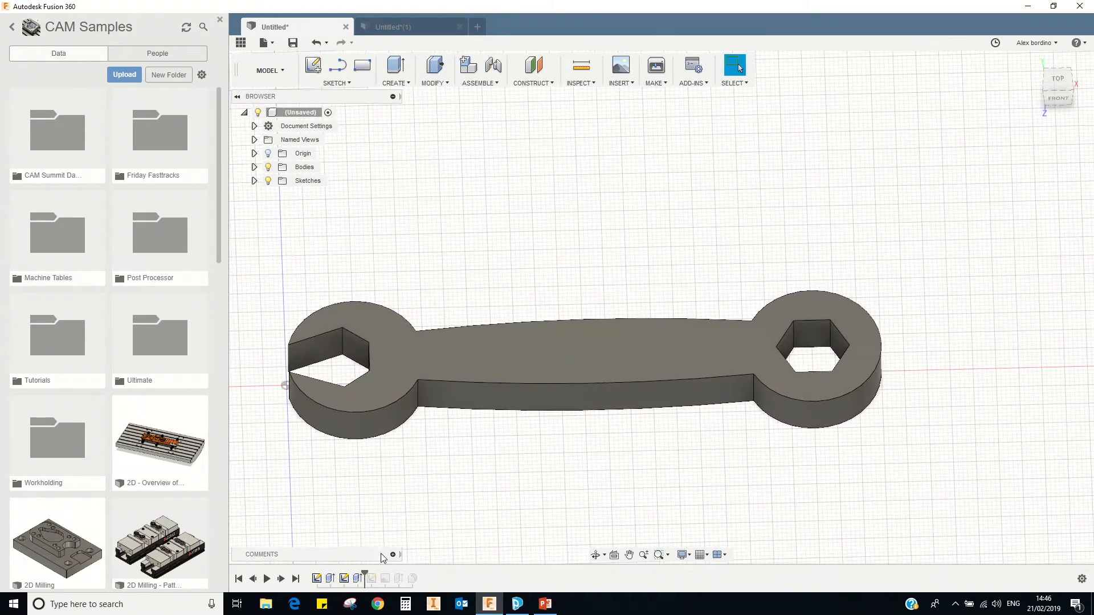
- Open the reference wrench's second sketch for editing and examine the dimensions of the jaw opening and hexagon
{"action": "right_click", "coordinate": [345, 579]}
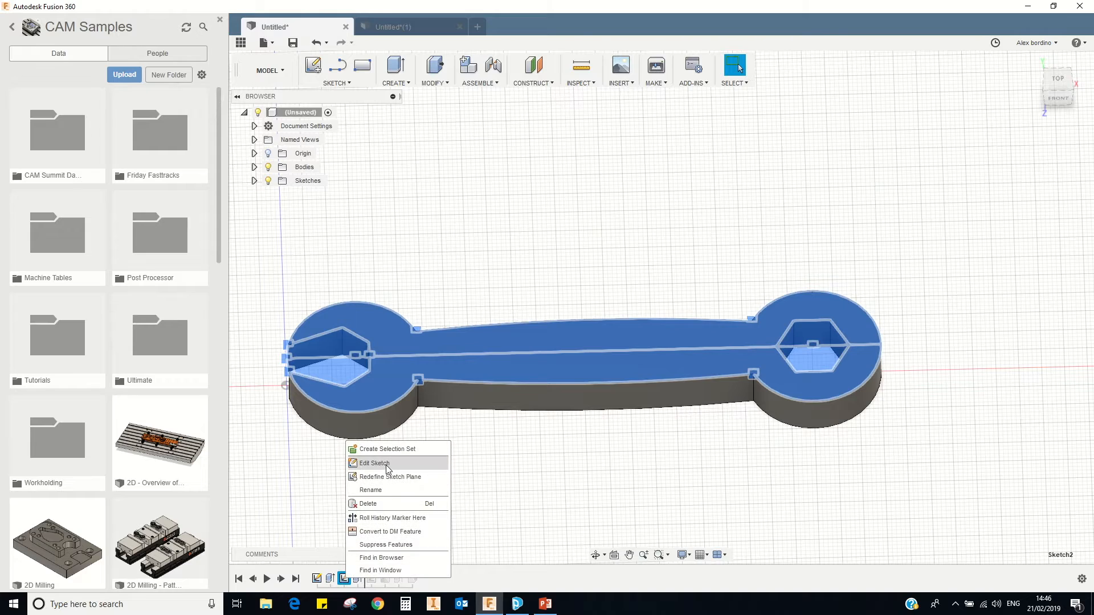
{"action": "left_click", "coordinate": [394, 460]}
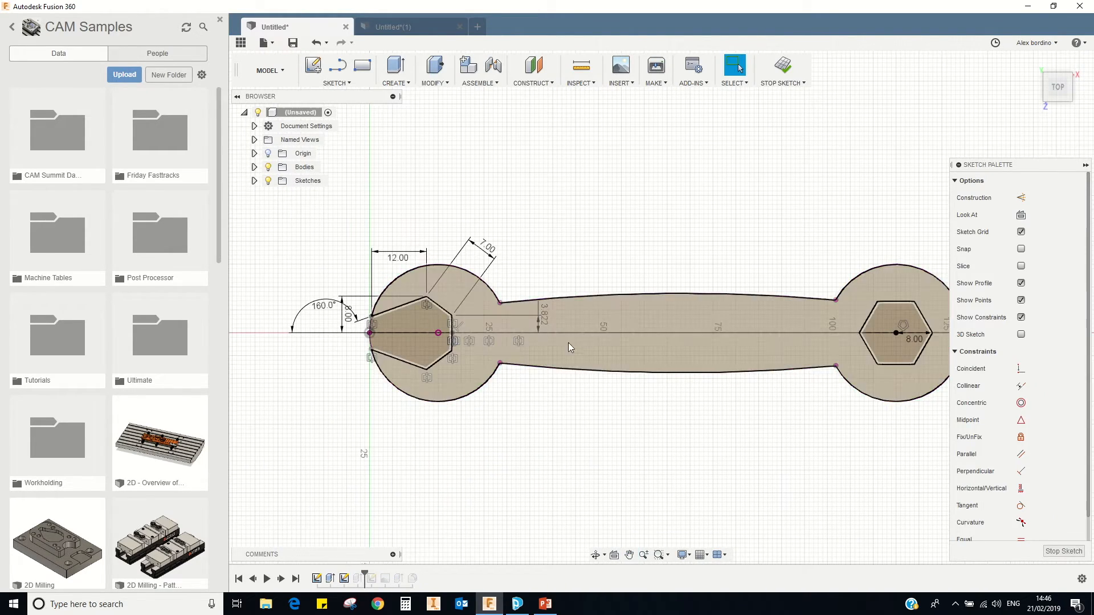
{"action": "mouse_move", "coordinate": [618, 356]}
{"action": "middle_mouse_down", "text": "shift"}
{"action": "mouse_move", "coordinate": [586, 302]}
{"action": "mouse_move", "coordinate": [562, 340]}
{"action": "middle_mouse_up", "text": "shift"}
{"action": "left_click", "coordinate": [1058, 81]}
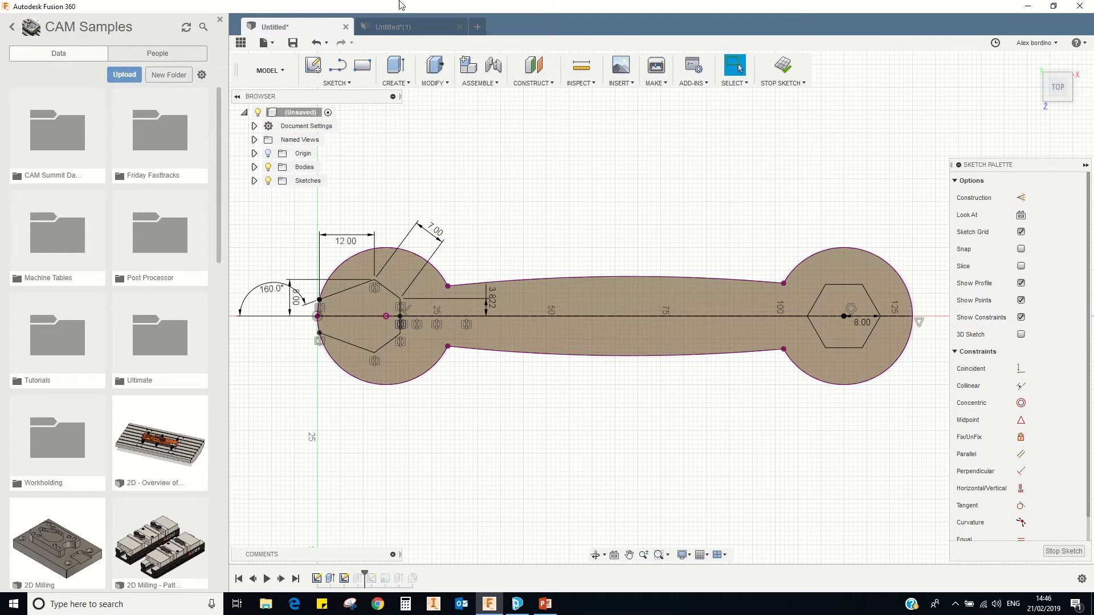
- Return to the new wrench design and create a sketch on the body's top face
{"action": "left_click", "coordinate": [406, 26]}
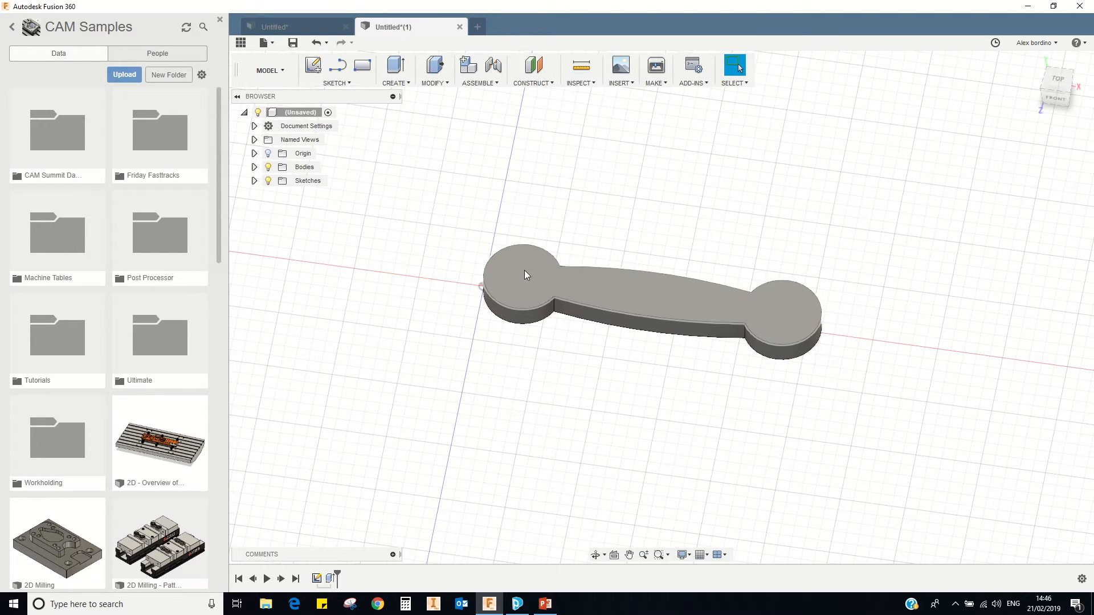
{"action": "left_click", "coordinate": [694, 319]}
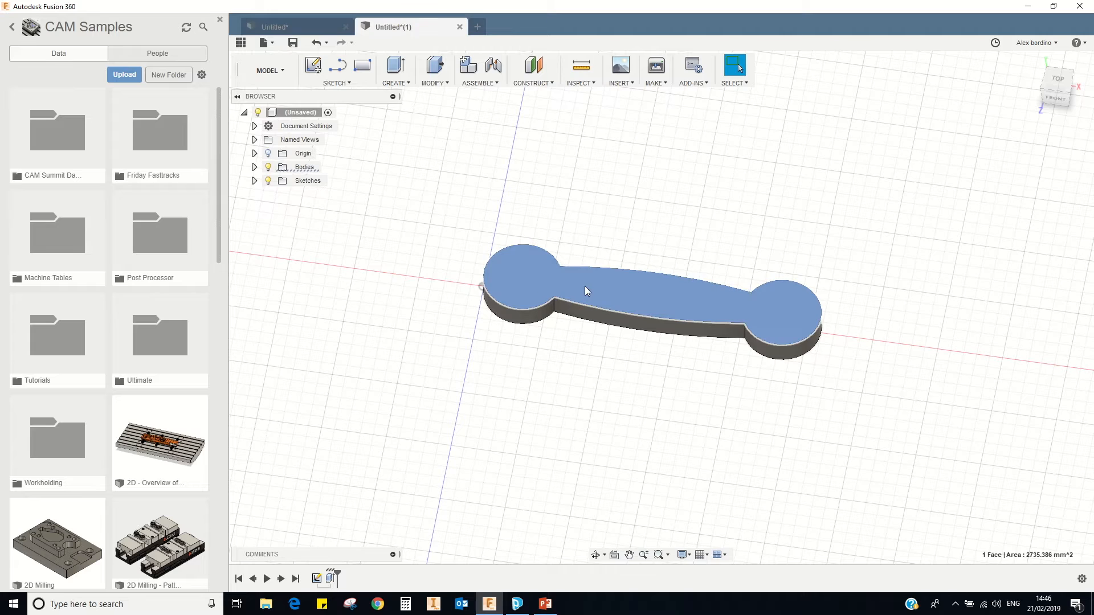
{"action": "right_click", "coordinate": [531, 270]}
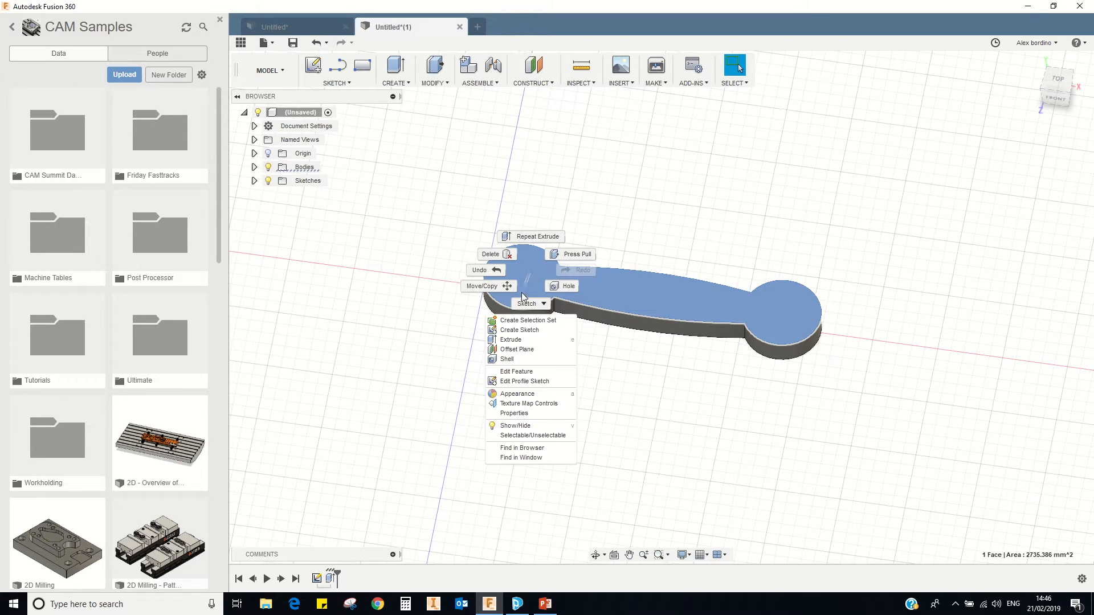
{"action": "left_click", "coordinate": [523, 332]}
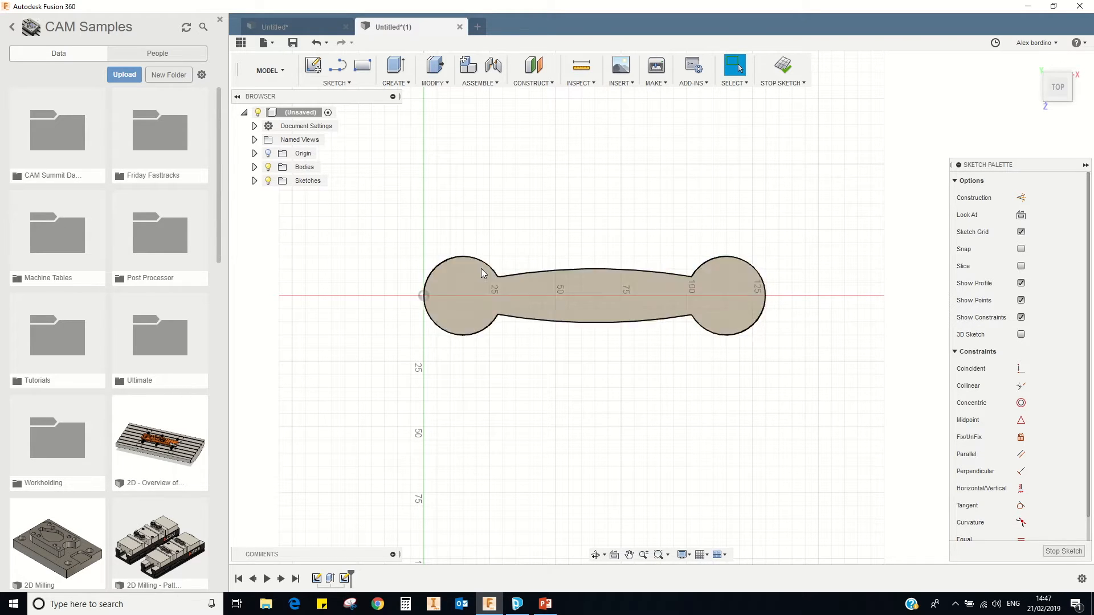
- Project the wrench's top face into the sketch with the projection link kept on
{"action": "left_click", "coordinate": [347, 84]}
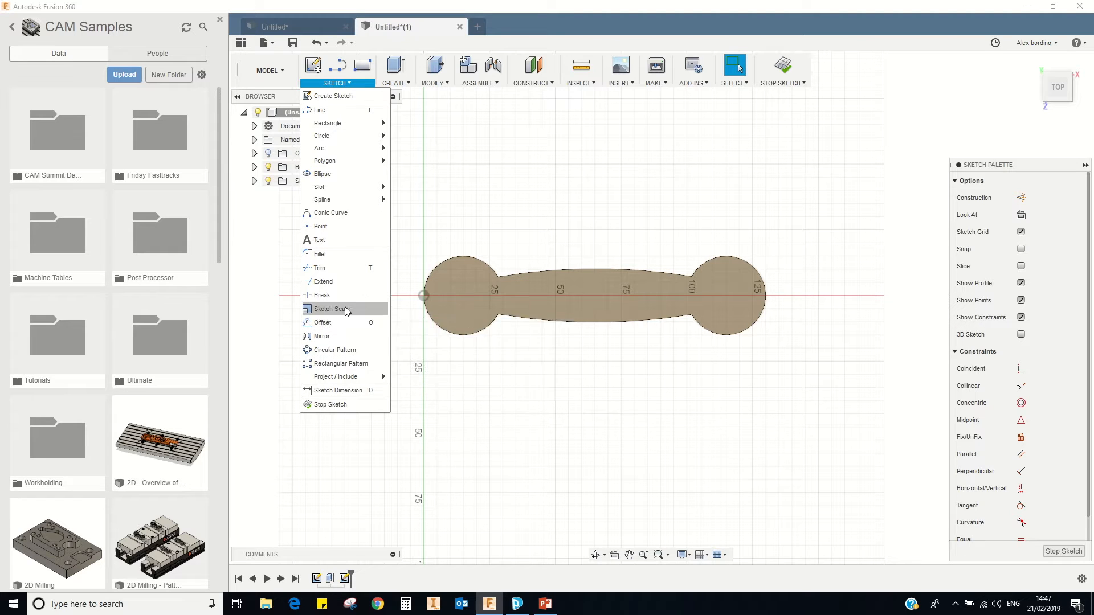
{"action": "mouse_move", "coordinate": [347, 379]}
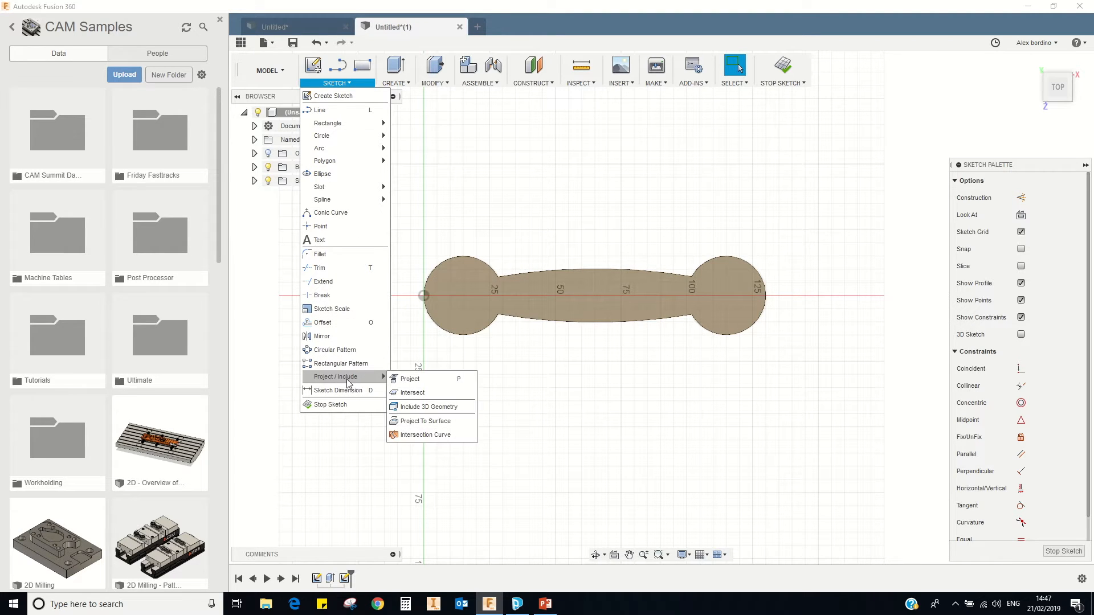
{"action": "left_click", "coordinate": [410, 381]}
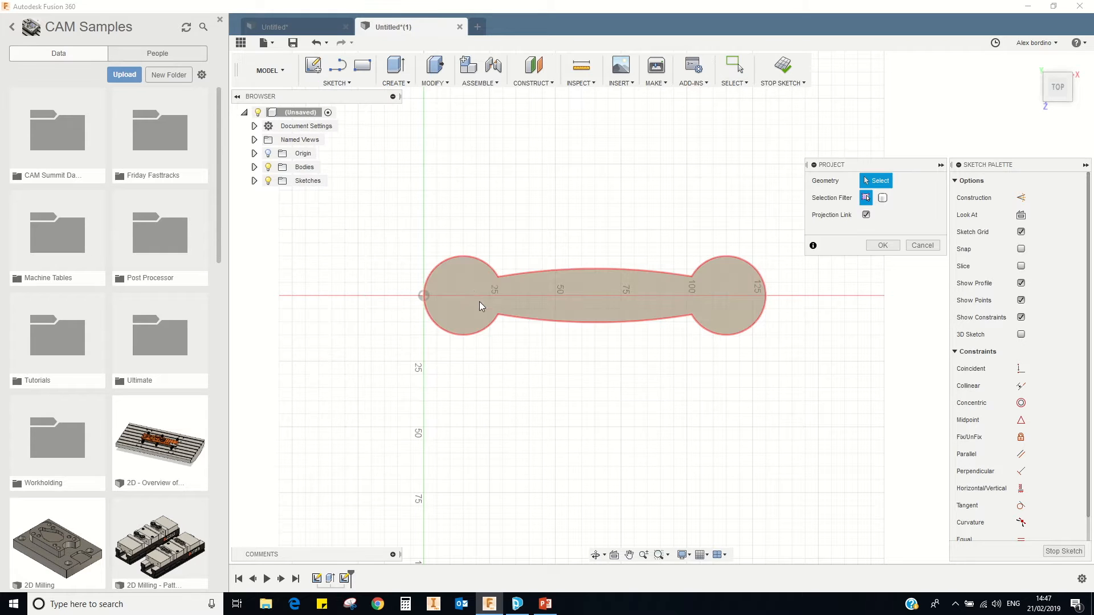
{"action": "left_click", "coordinate": [467, 274]}
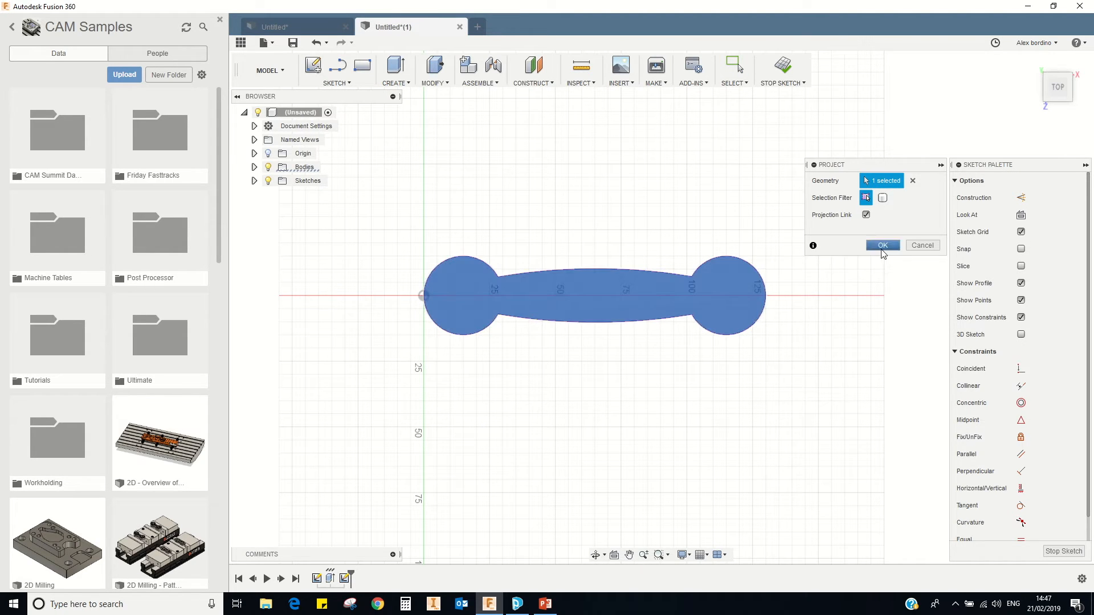
{"action": "left_click", "coordinate": [882, 246]}
- Draw a six-sided inscribed polygon with an 8 mm radius, centred on the end circle farther from the origin
{"action": "scroll", "coordinate": [513, 281], "scroll_direction": "up", "scroll_amount": 2}
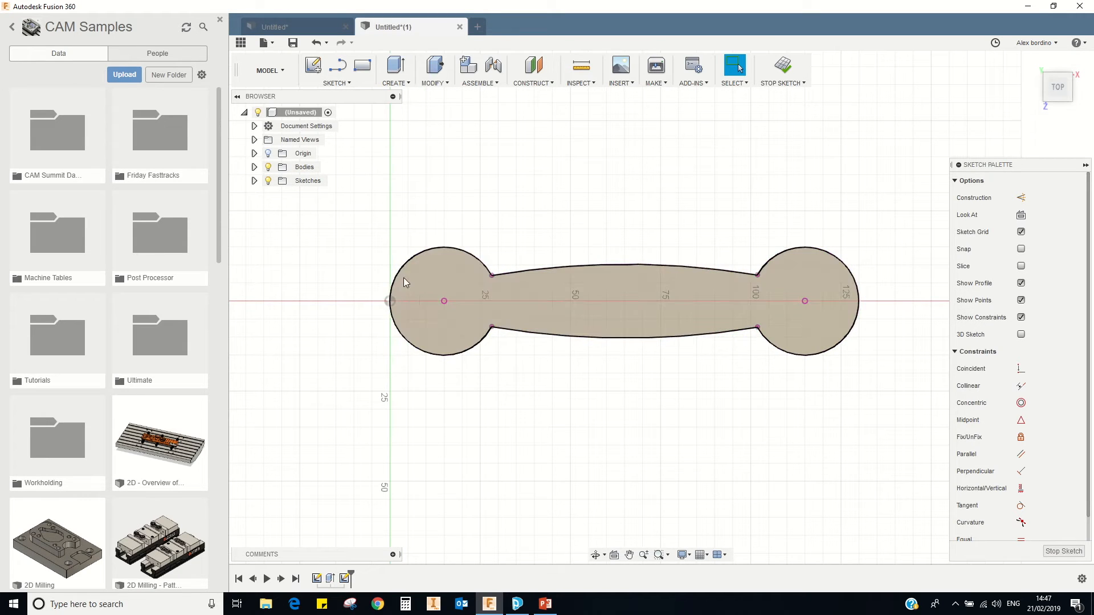
{"action": "scroll", "coordinate": [522, 271], "scroll_direction": "up", "scroll_amount": 4}
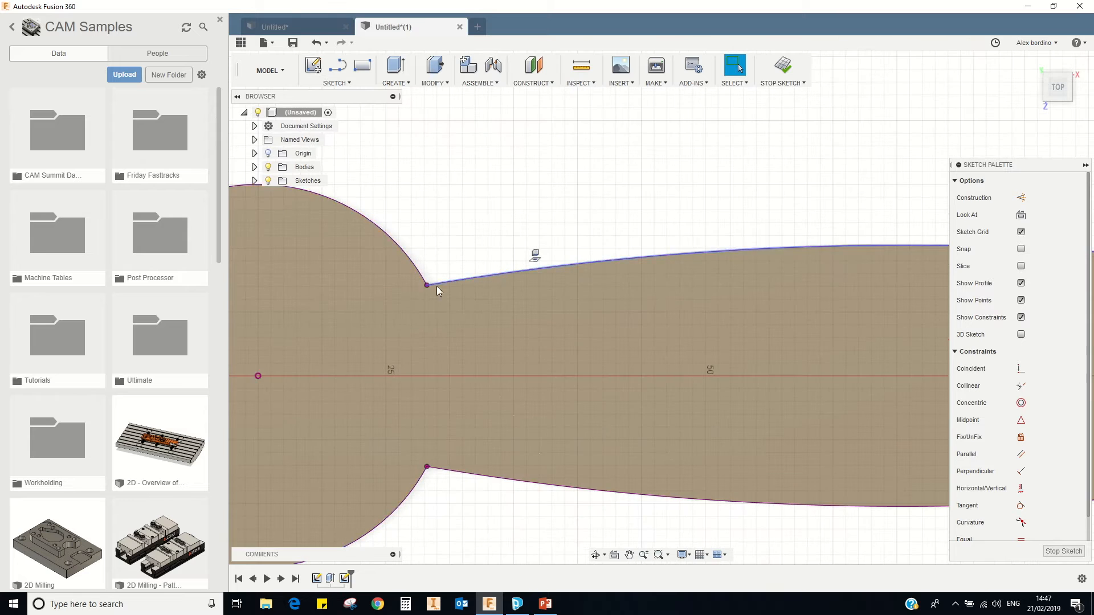
{"action": "scroll", "coordinate": [436, 286], "scroll_direction": "down", "scroll_amount": 3}
{"action": "middle_click_drag", "start_coordinate": [891, 300], "coordinate": [753, 268]}
{"action": "middle_click_drag", "start_coordinate": [397, 288], "coordinate": [487, 292]}
{"action": "mouse_move", "coordinate": [598, 274]}
{"action": "middle_mouse_down"}
{"action": "mouse_move", "coordinate": [412, 273]}
{"action": "mouse_move", "coordinate": [593, 266]}
{"action": "mouse_move", "coordinate": [450, 264]}
{"action": "middle_mouse_up"}
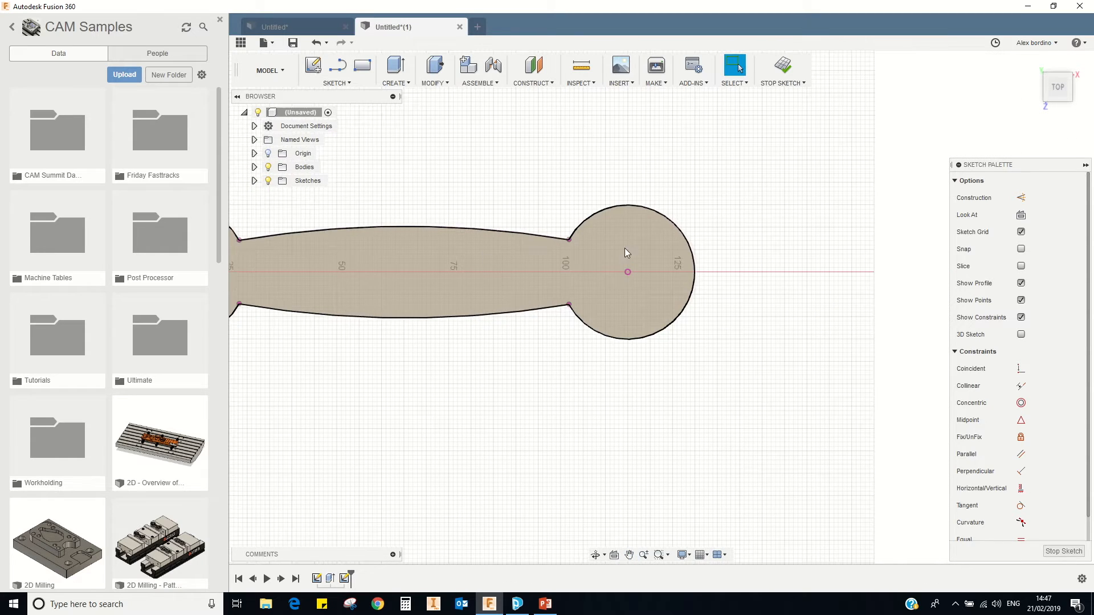
{"action": "left_click", "coordinate": [351, 84]}
{"action": "mouse_move", "coordinate": [359, 166]}
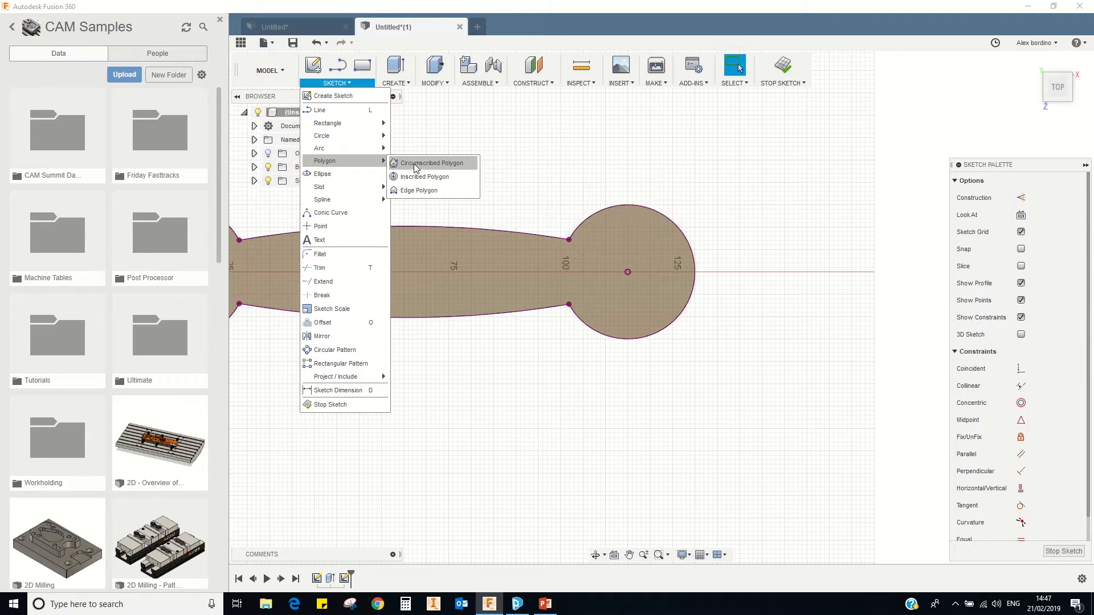
{"action": "left_click", "coordinate": [442, 180]}
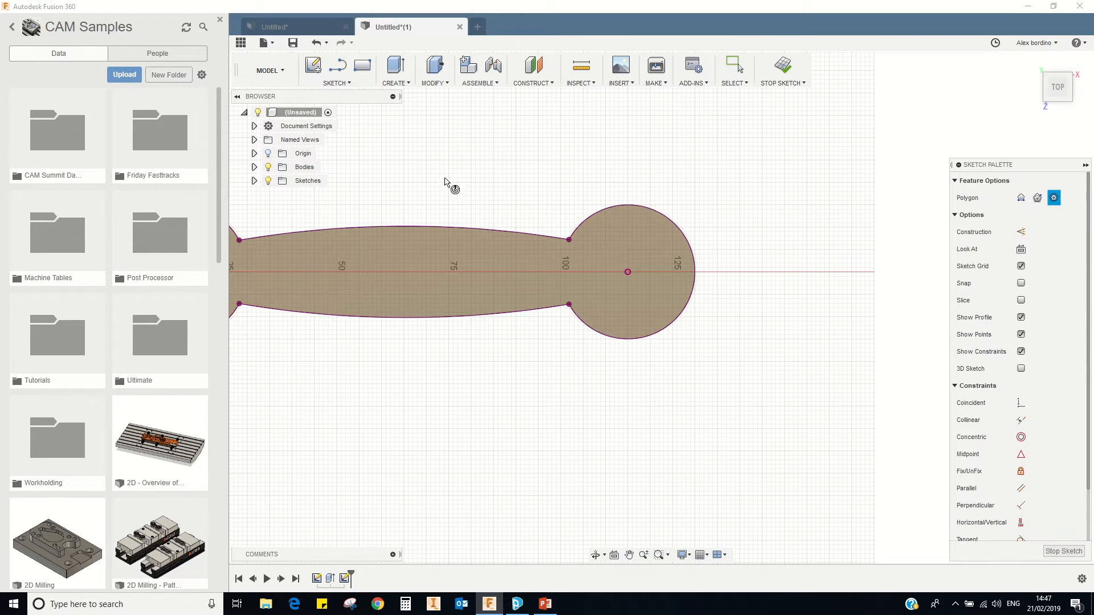
{"action": "left_click", "coordinate": [628, 272]}
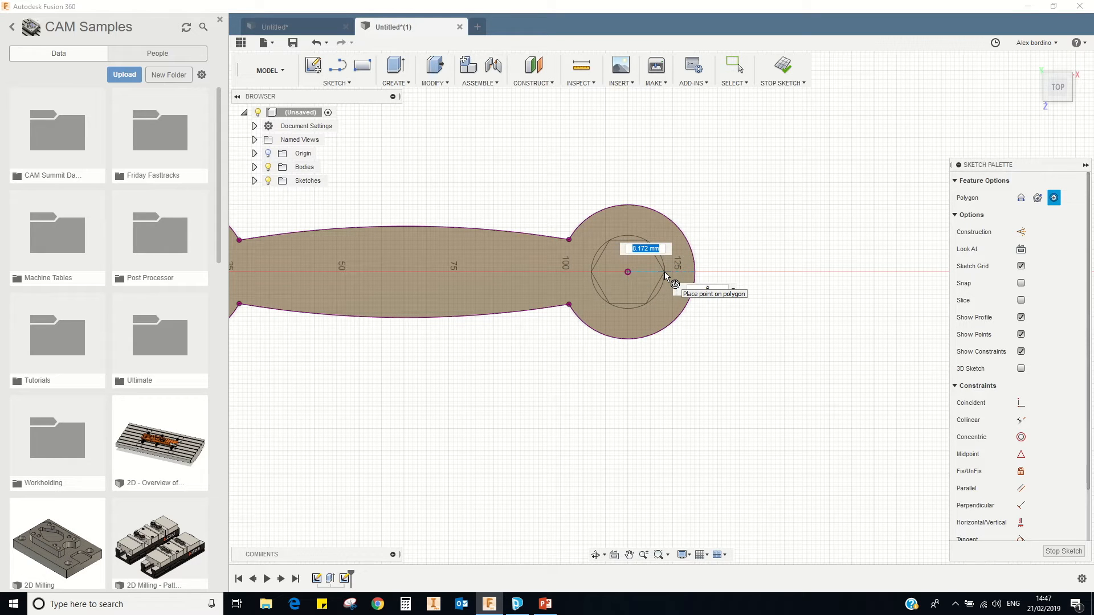
{"action": "type", "text": "8"}
{"action": "key", "text": "Tab"}
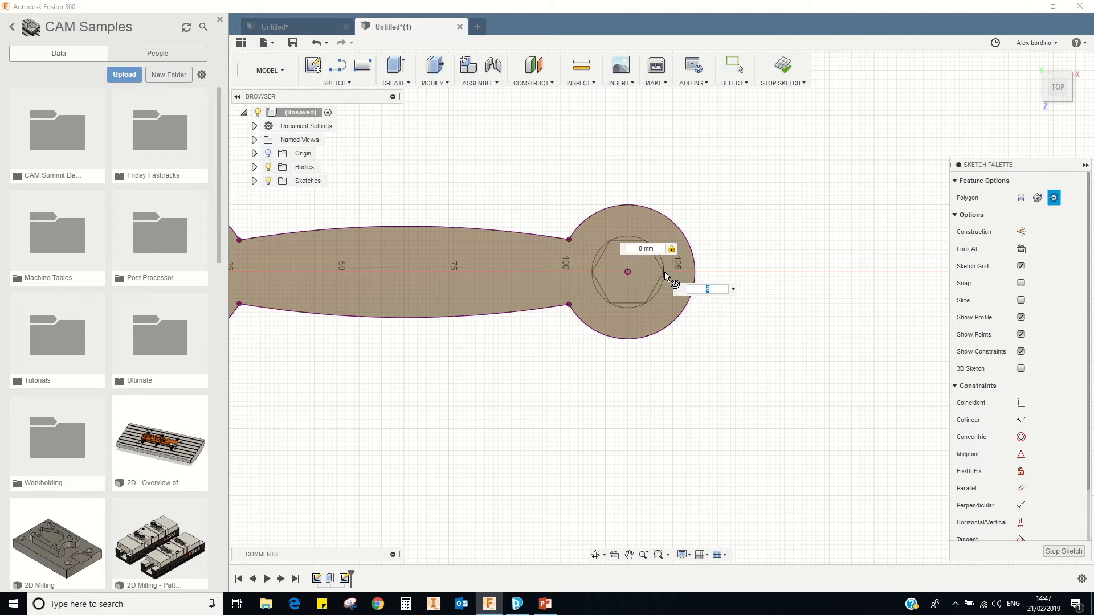
{"action": "key", "text": "Return"}
{"action": "key", "text": "Escape"}
- Add a driven dimension between the centres of the two end circles, and undo it
{"action": "middle_click_drag", "start_coordinate": [518, 223], "coordinate": [632, 224]}
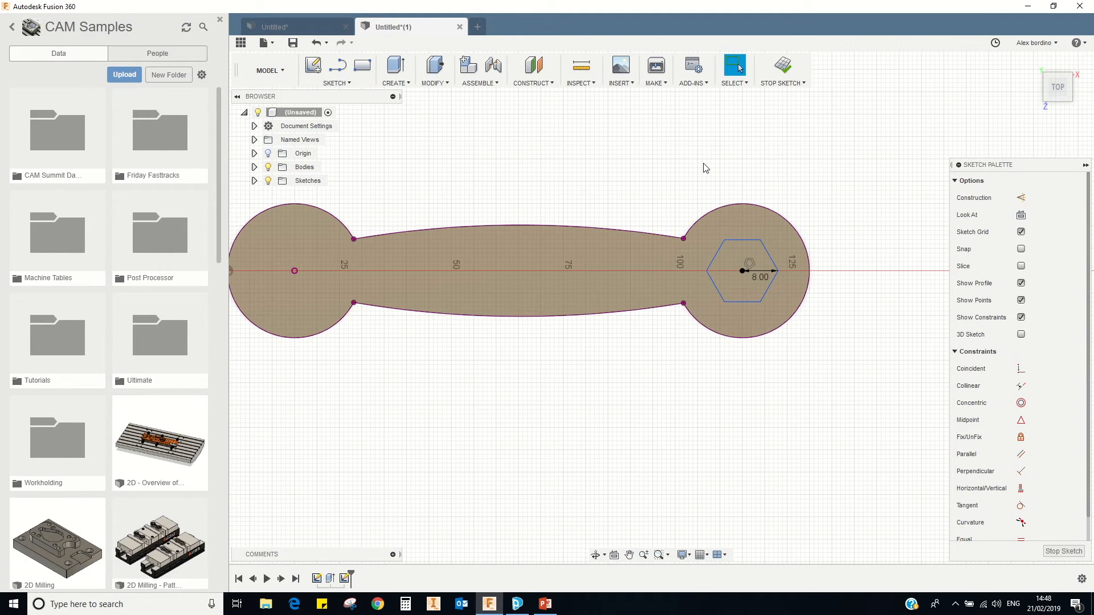
{"action": "key", "text": "d"}
{"action": "left_click", "coordinate": [742, 271]}
{"action": "left_click", "coordinate": [295, 271]}
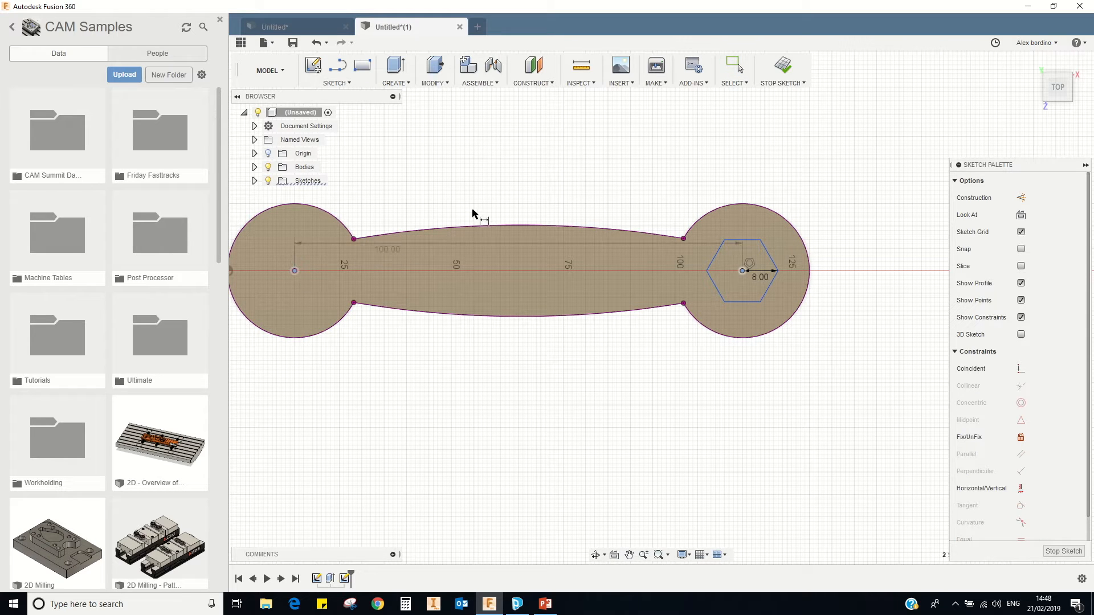
{"action": "left_click", "coordinate": [542, 170]}
{"action": "left_click", "coordinate": [579, 297]}
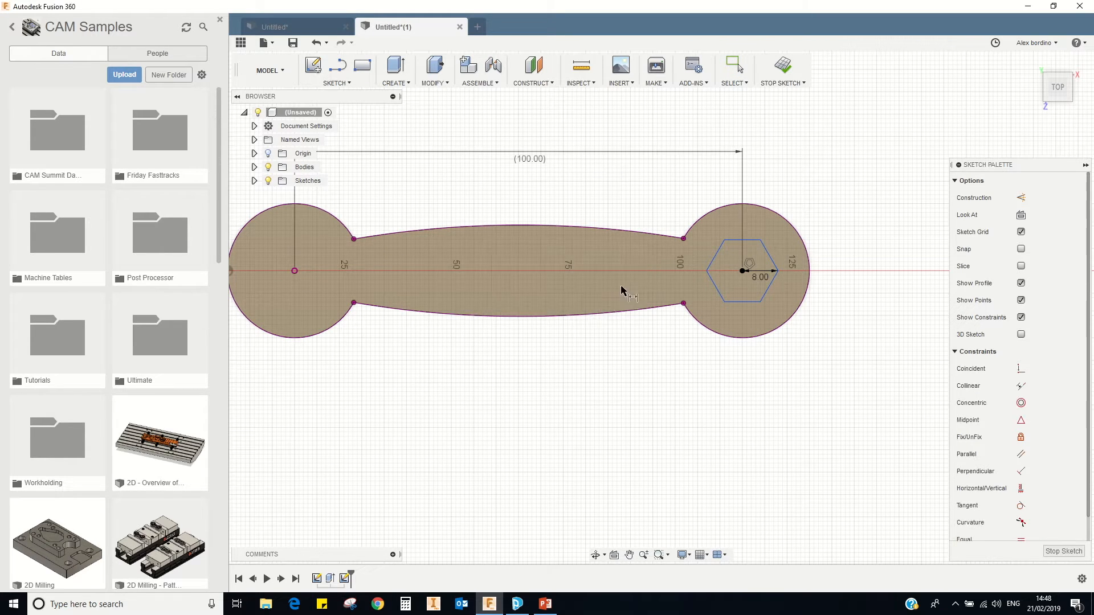
{"action": "key", "text": "Escape"}
{"action": "key", "text": "ctrl+z"}
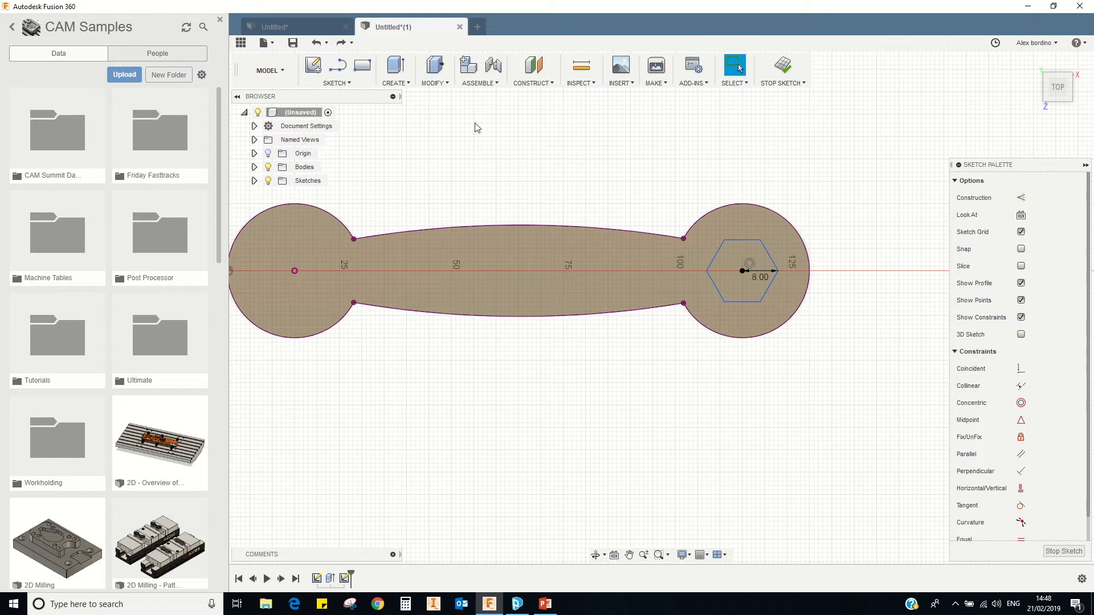
- Draw a horizontal construction line from the origin to the hexagon's centre
{"action": "left_click", "coordinate": [336, 83]}
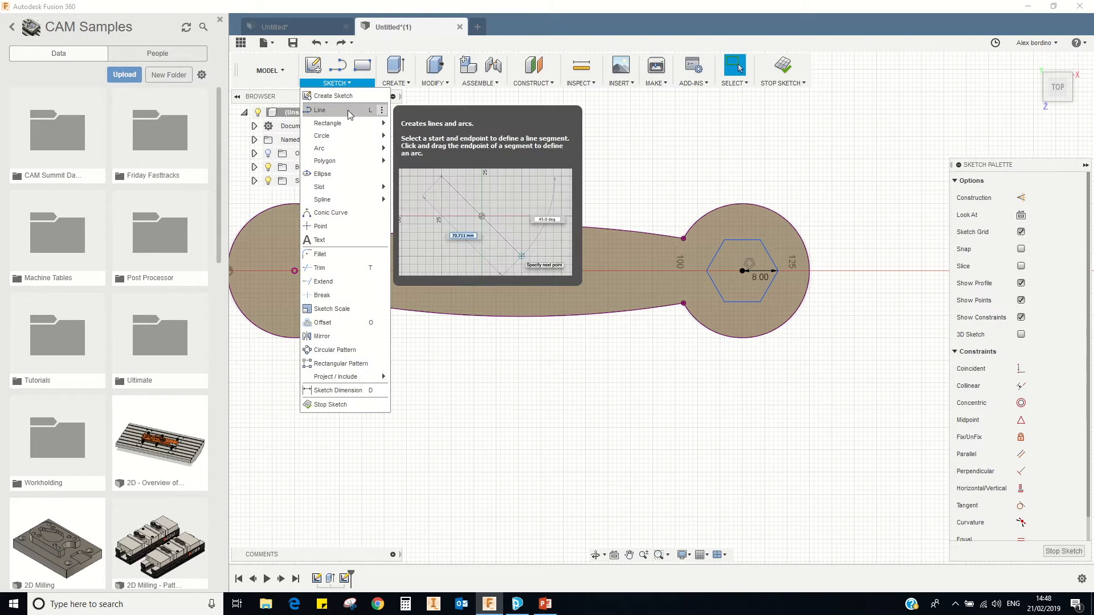
{"action": "left_click", "coordinate": [349, 115]}
{"action": "key", "text": "x"}
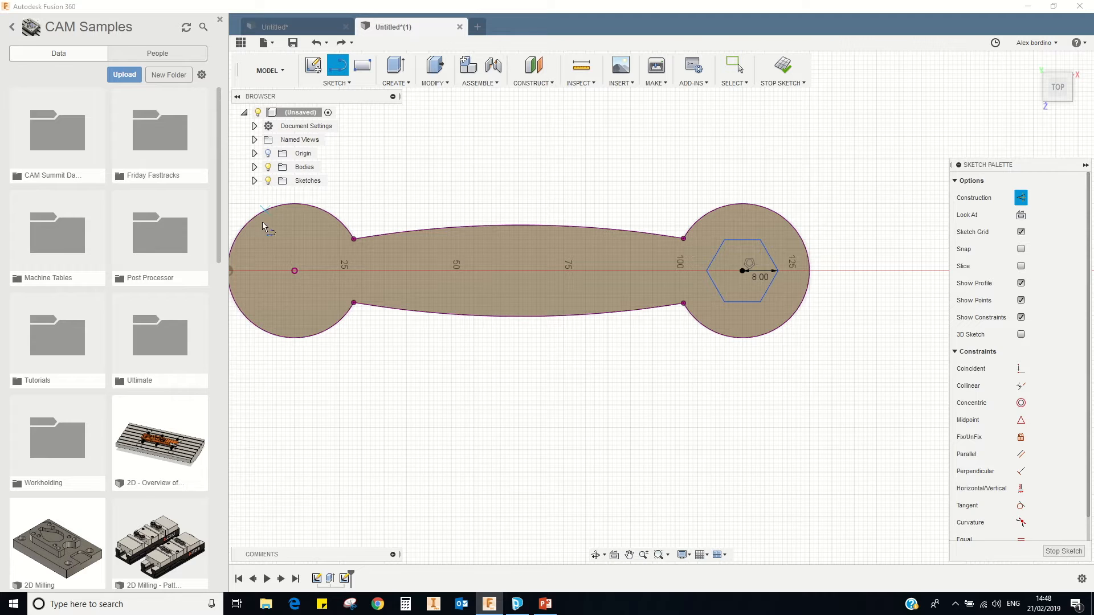
{"action": "middle_click_drag", "start_coordinate": [262, 267], "coordinate": [288, 261]}
{"action": "left_click", "coordinate": [253, 264]}
{"action": "left_click", "coordinate": [768, 264]}
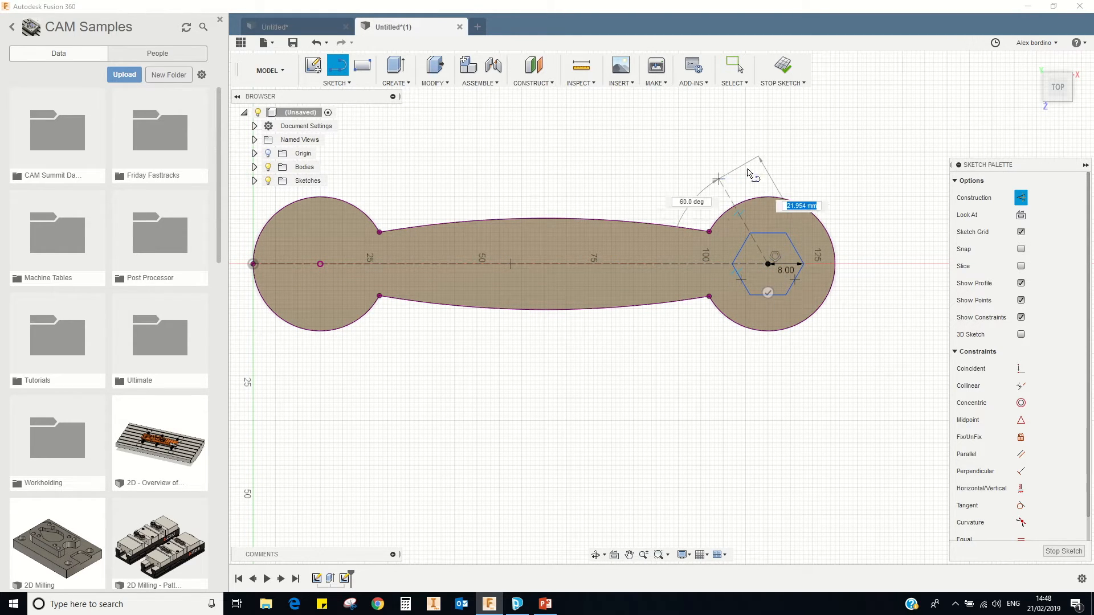
{"action": "key", "text": "Escape"}
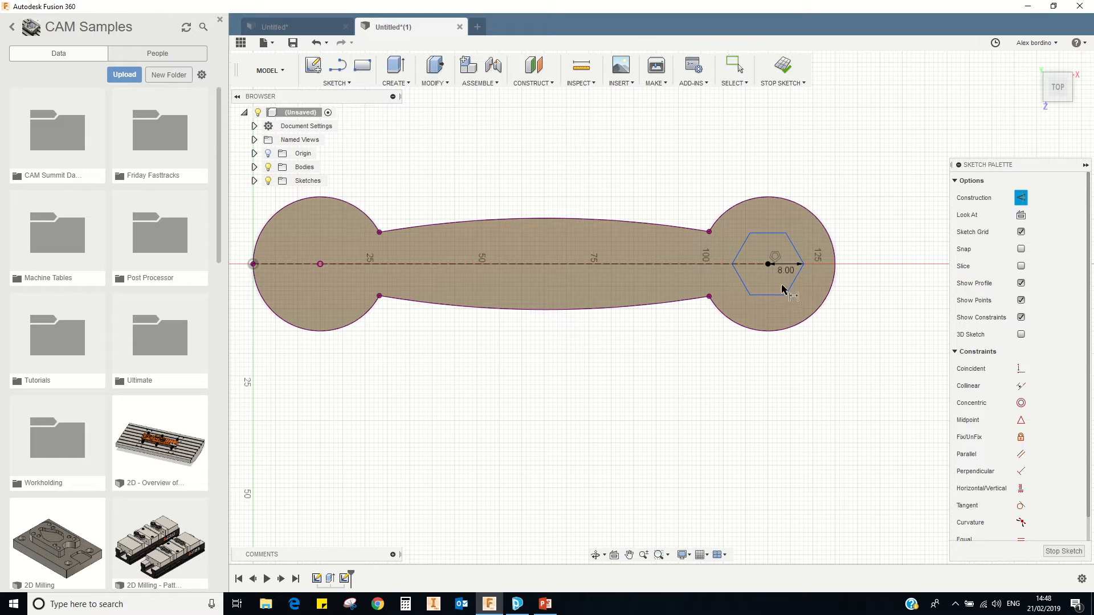
- Add a driven horizontal dimension between the origin and the hexagon's centre, placed above the wrench
{"action": "left_click", "coordinate": [311, 263]}
{"action": "left_click", "coordinate": [258, 265]}
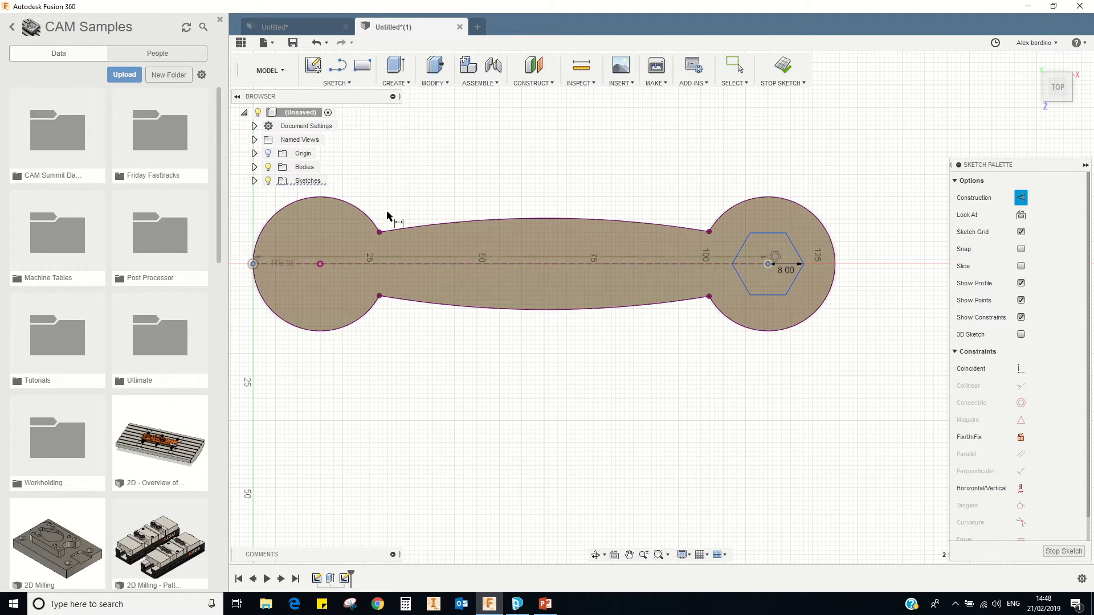
{"action": "left_click", "coordinate": [479, 146]}
{"action": "left_click", "coordinate": [580, 296]}
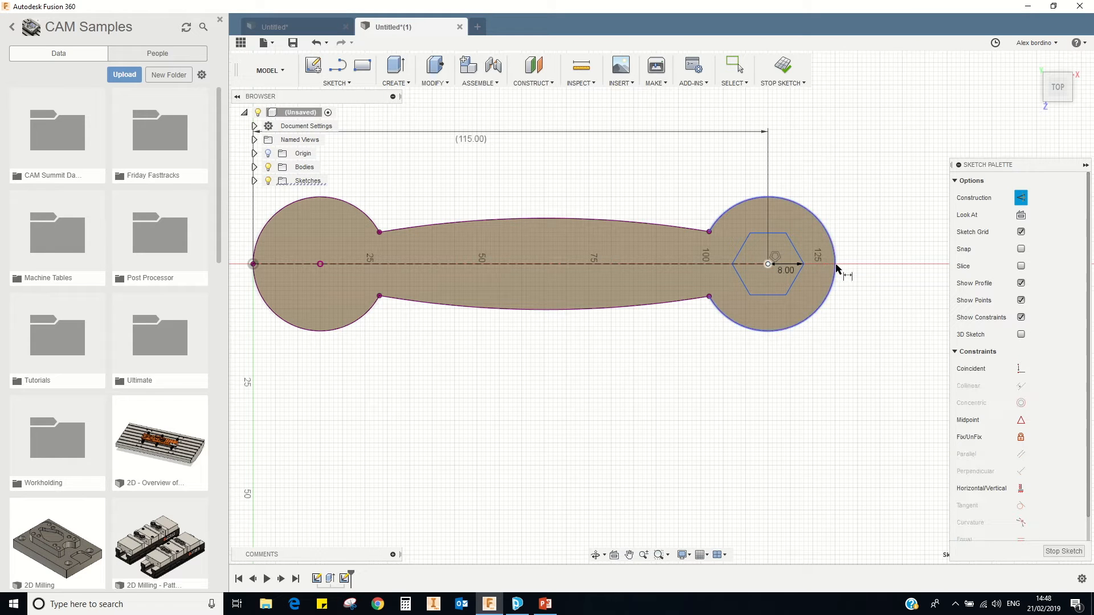
{"action": "left_click", "coordinate": [320, 264]}
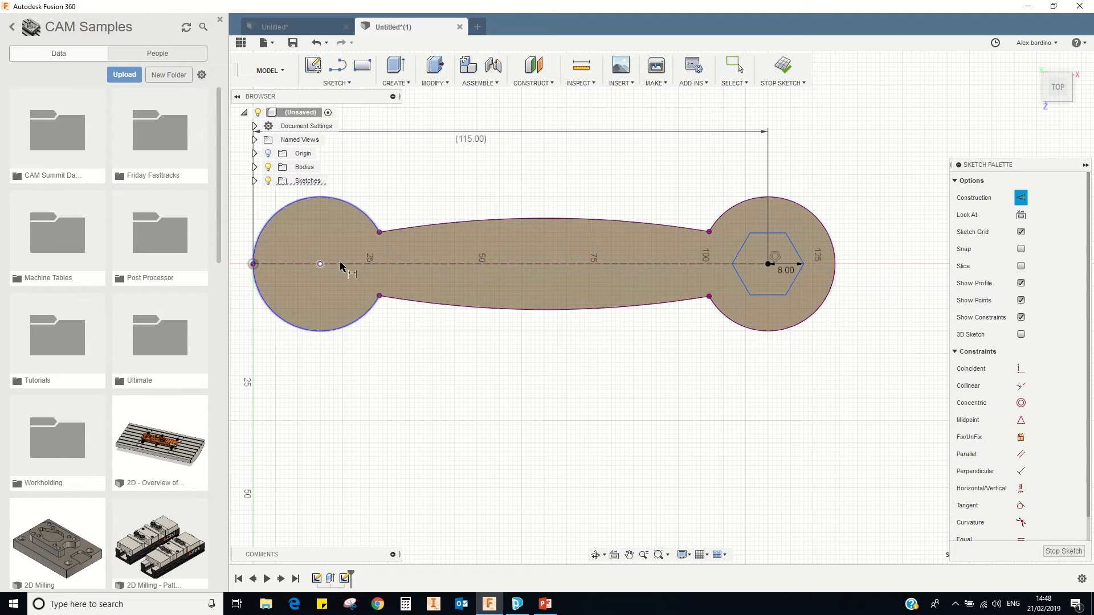
{"action": "key", "text": "Escape"}
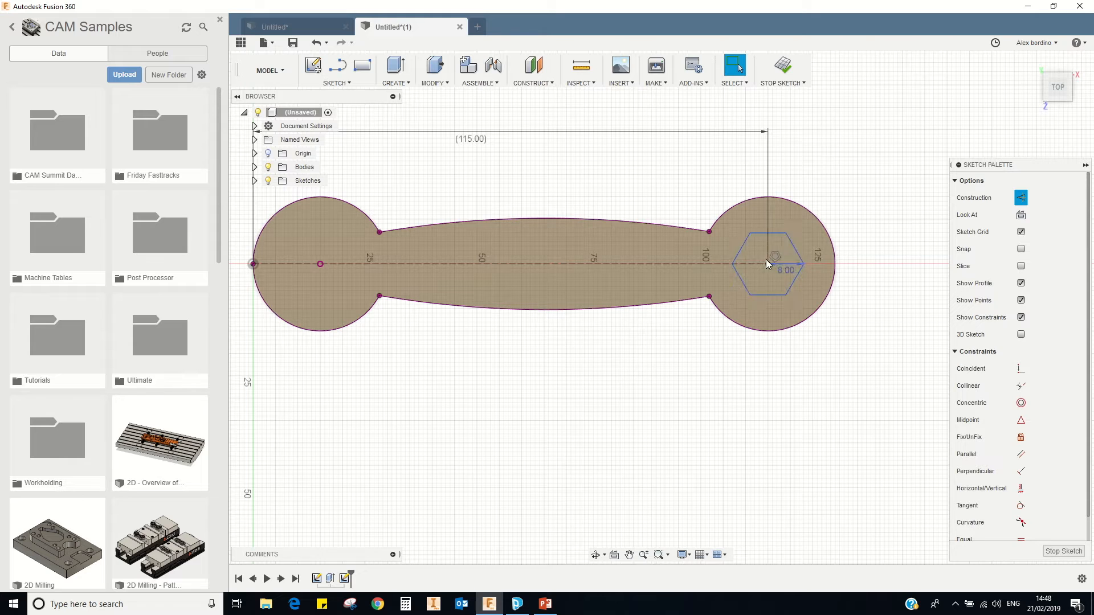
- Move the hexagon's 8 mm radius dimension below the hexagon, near the lower edge of the end circle
{"action": "left_click_drag", "start_coordinate": [743, 248], "coordinate": [728, 291]}
{"action": "left_click", "coordinate": [740, 247]}
{"action": "left_click", "coordinate": [810, 328]}
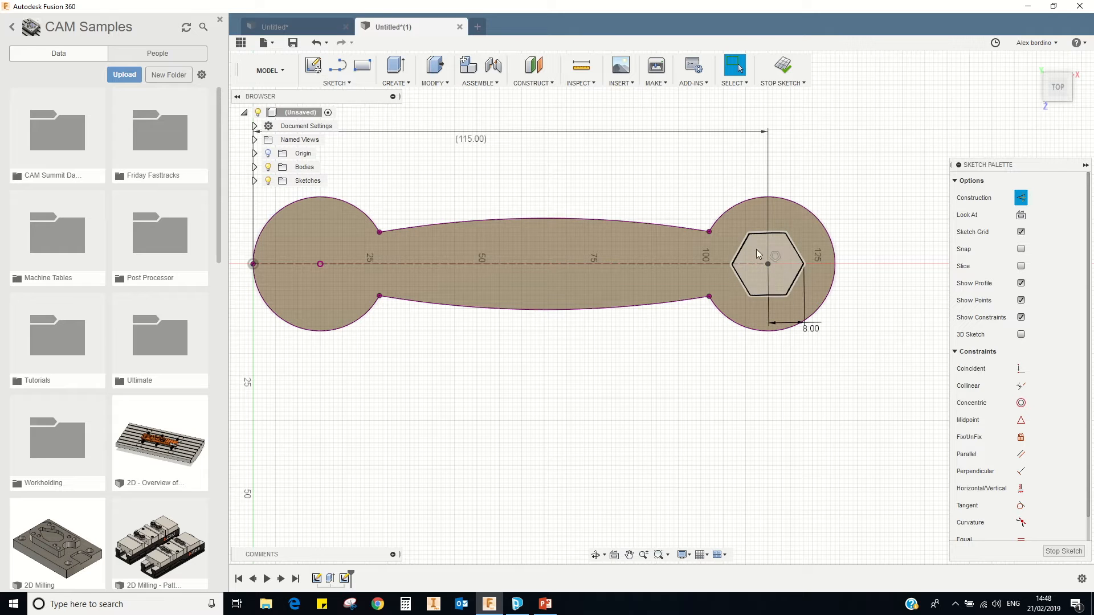
{"action": "middle_click_drag", "start_coordinate": [559, 249], "coordinate": [669, 251]}
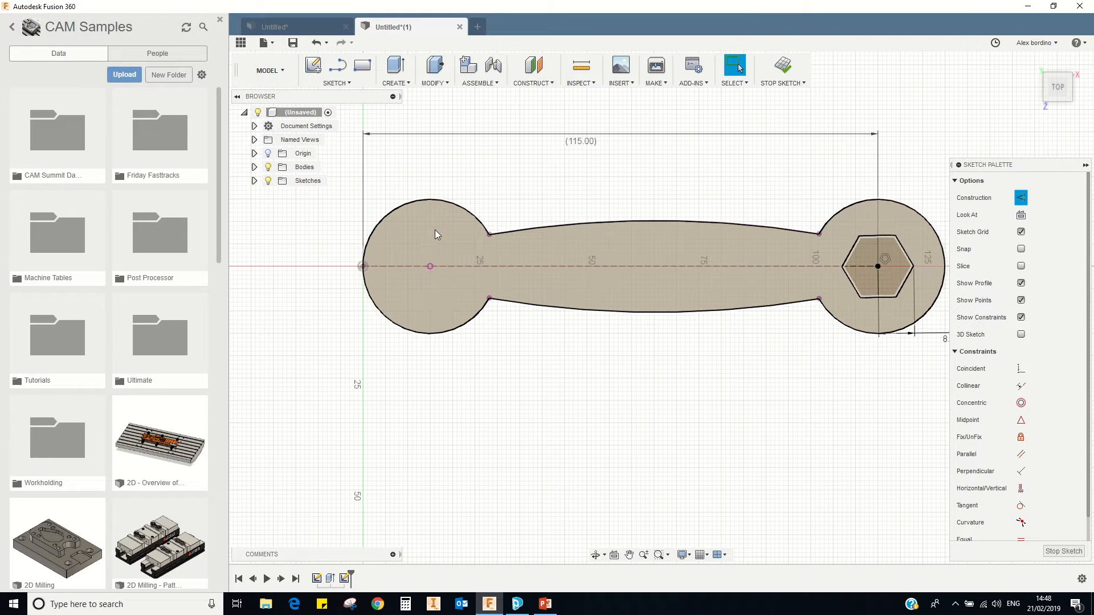
{"action": "left_click", "coordinate": [463, 244]}
{"action": "left_click", "coordinate": [338, 83]}
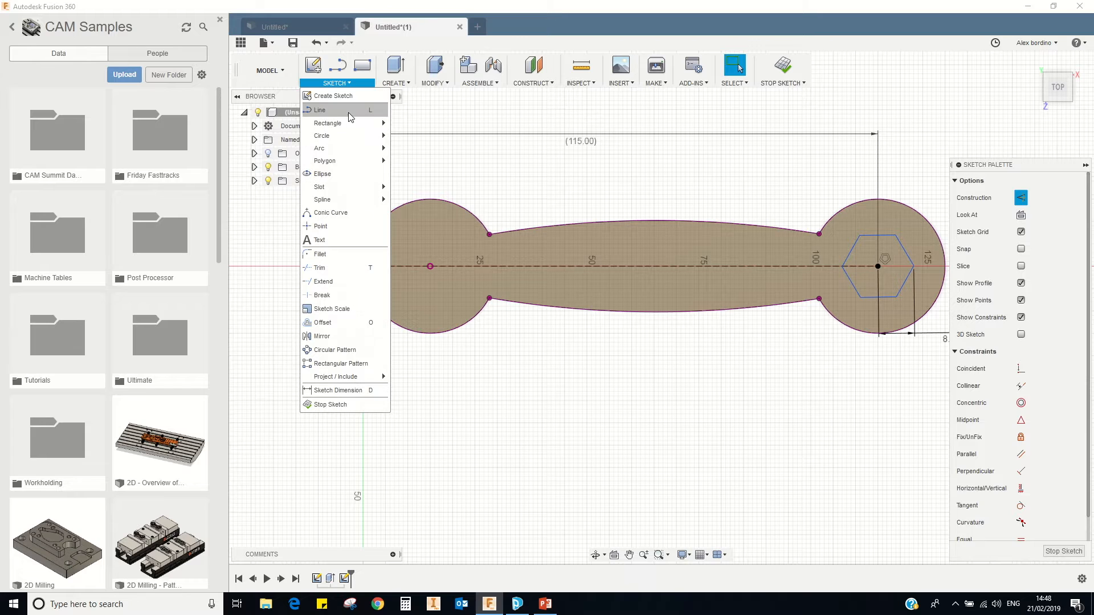
{"action": "left_click", "coordinate": [335, 110]}
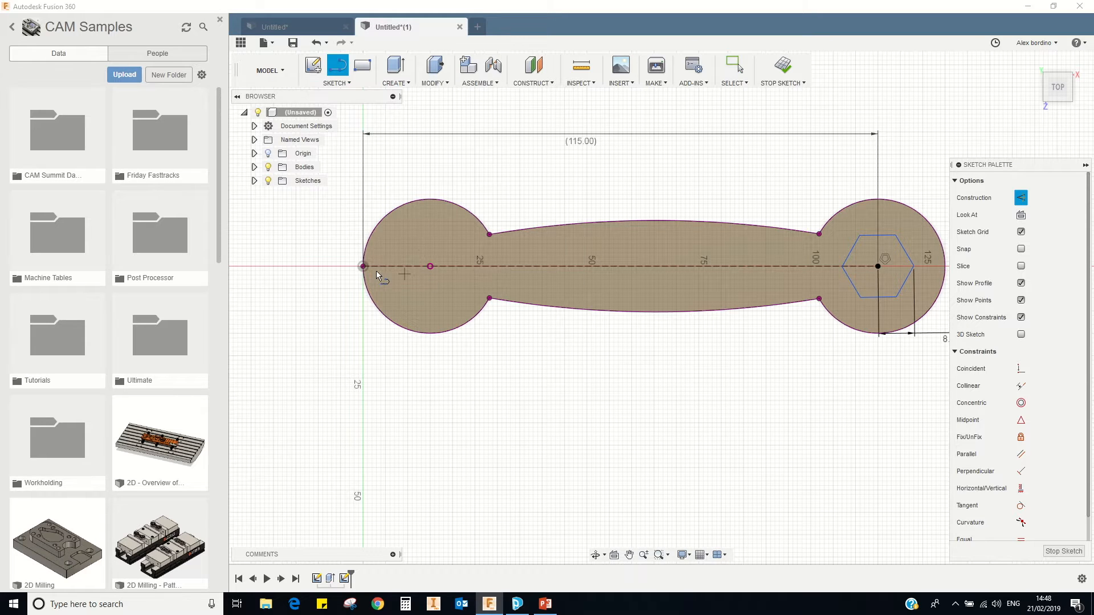
{"action": "left_click", "coordinate": [364, 266]}
{"action": "key", "text": "Escape"}
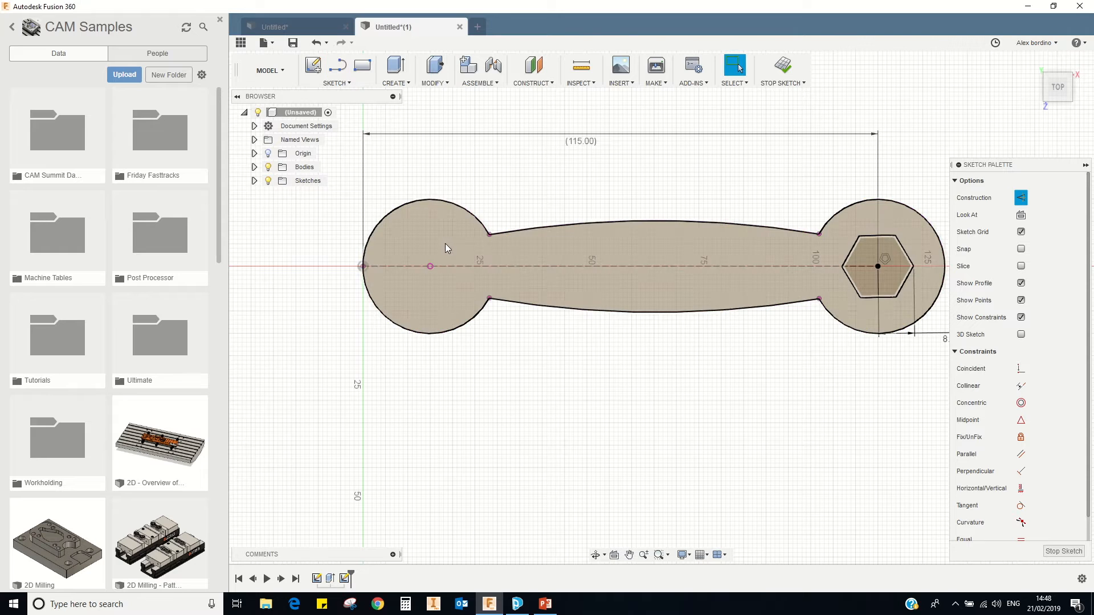
- Turn off construction mode for the Line tool and start a line at the origin
{"action": "left_click", "coordinate": [337, 84]}
{"action": "left_click", "coordinate": [343, 110]}
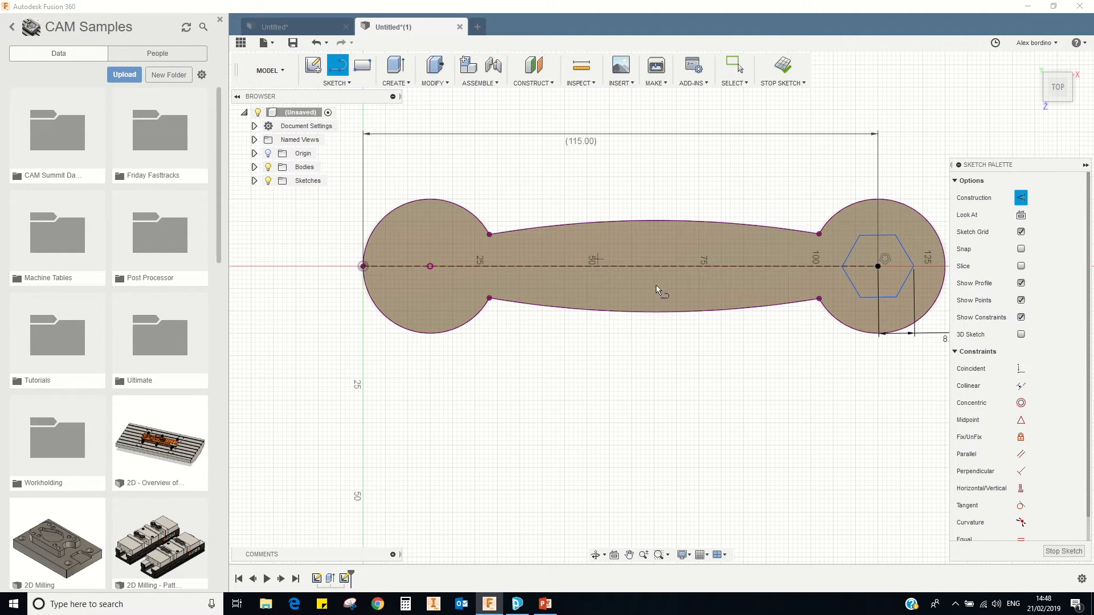
{"action": "left_click", "coordinate": [363, 267]}
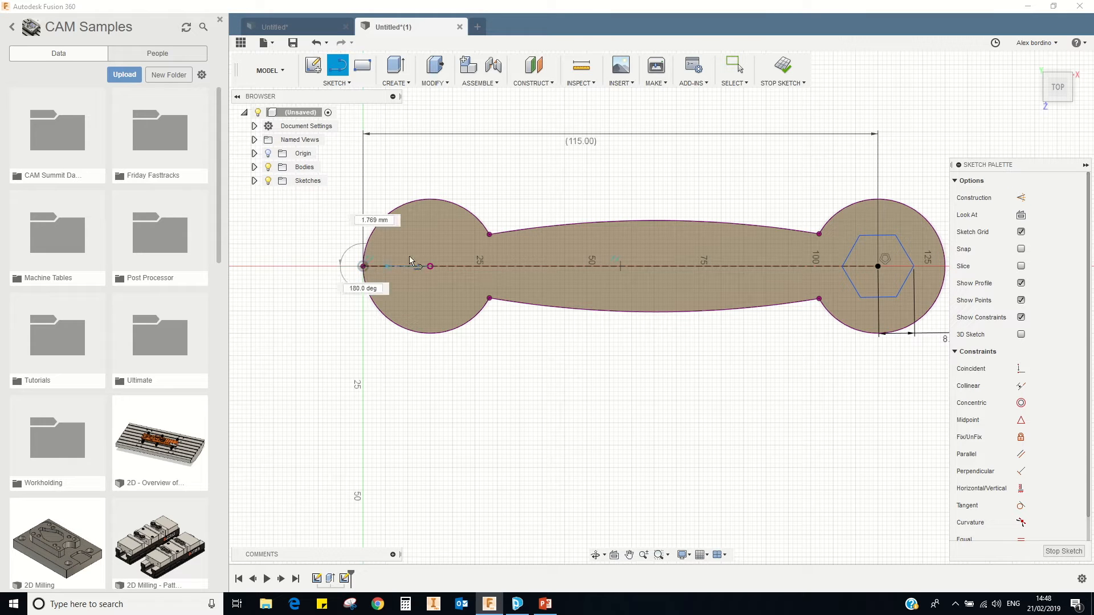
{"action": "middle_click_drag", "start_coordinate": [398, 241], "coordinate": [402, 256]}
{"action": "scroll", "coordinate": [402, 256], "scroll_direction": "up", "scroll_amount": 2}
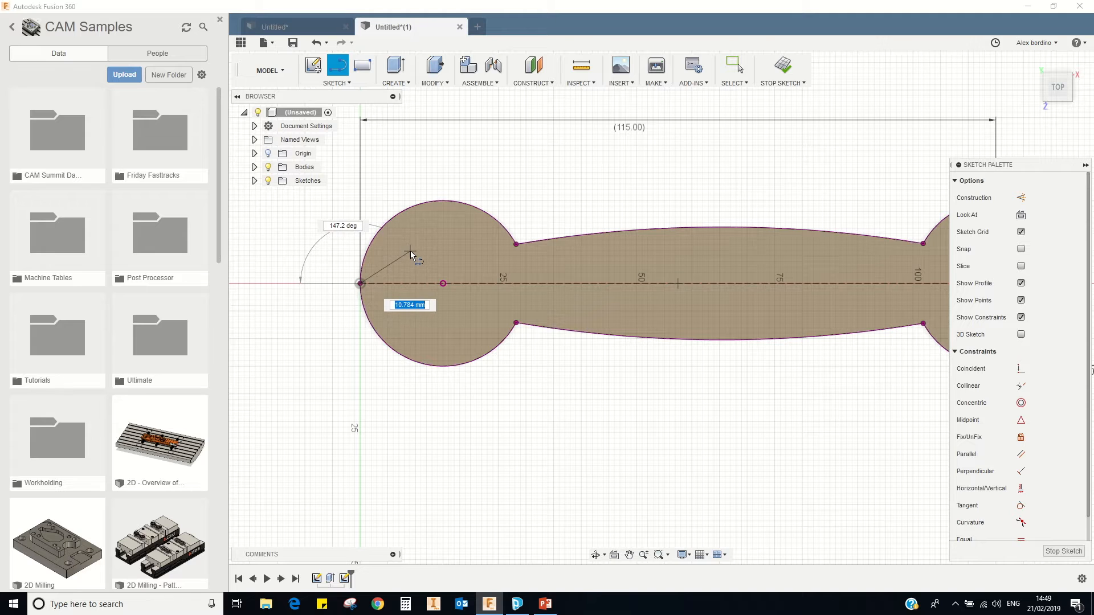
- Check the reference design's jaw sketch and draw a three-line chain from the near end circle's centre, about 5 mm straight up, and back to the origin
{"action": "left_click", "coordinate": [310, 28]}
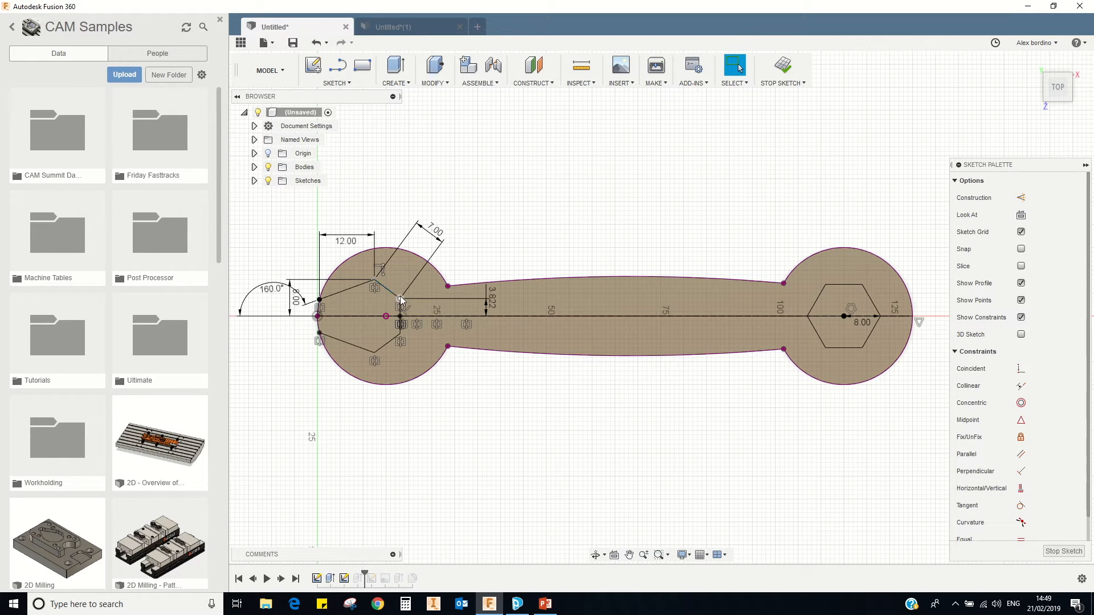
{"action": "left_click", "coordinate": [406, 27]}
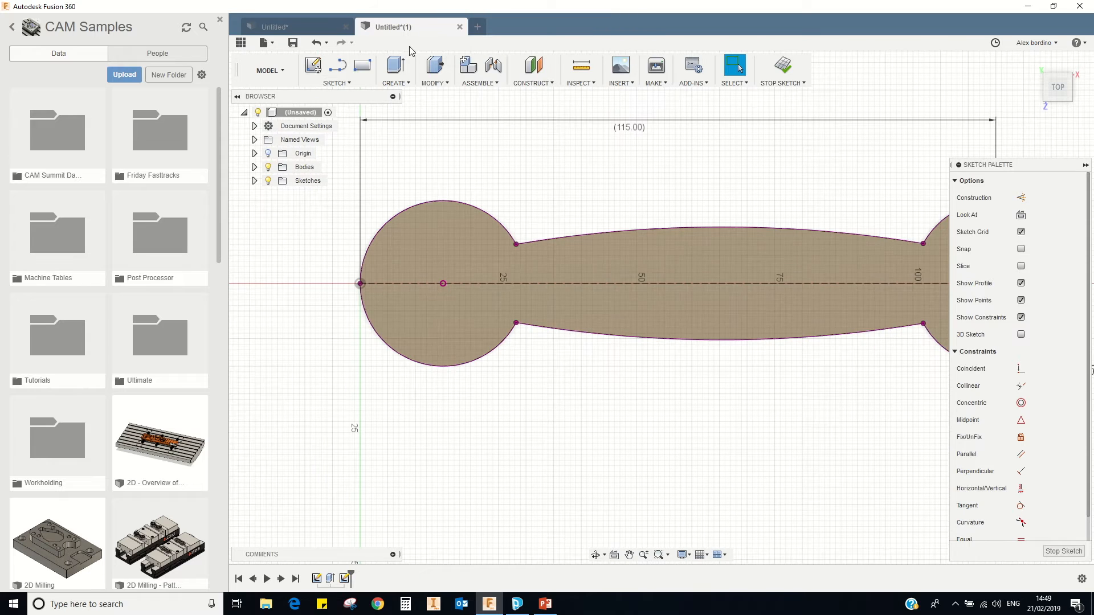
{"action": "left_click", "coordinate": [339, 66]}
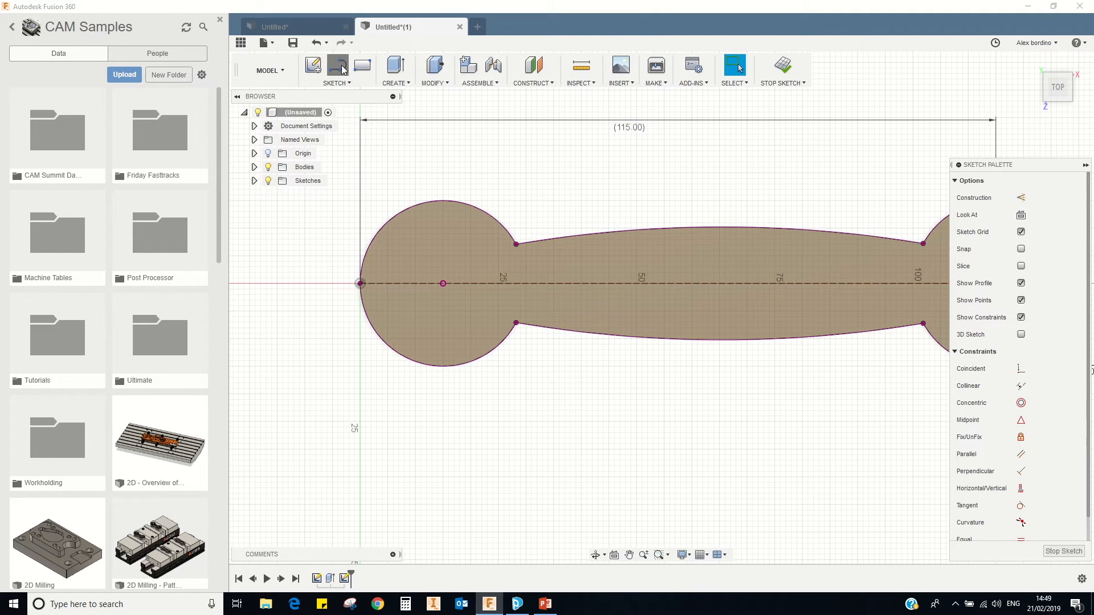
{"action": "left_click", "coordinate": [443, 284]}
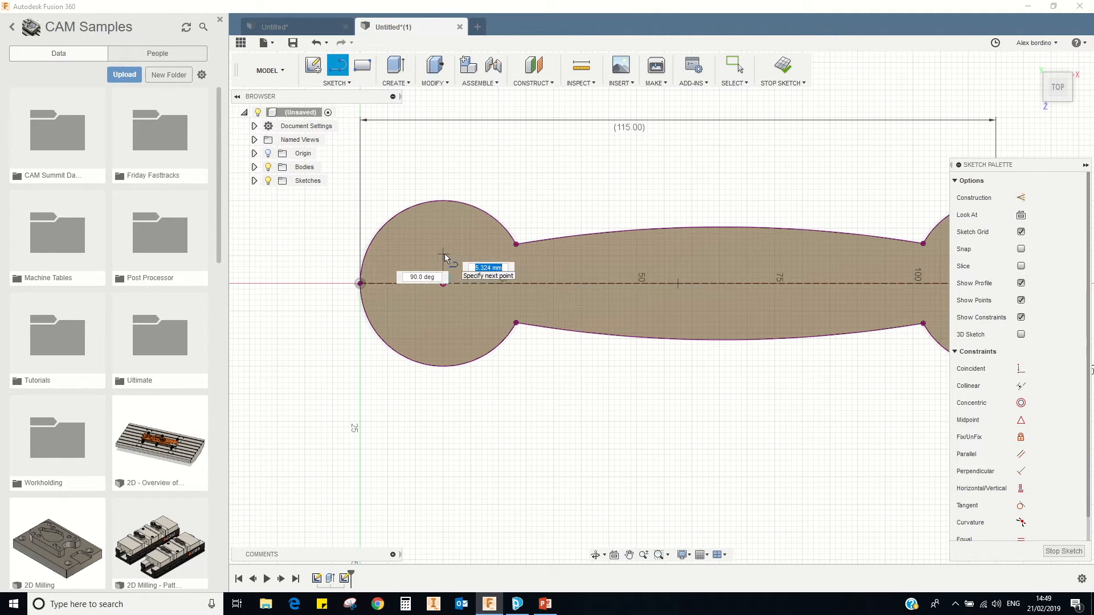
{"action": "left_click", "coordinate": [443, 257]}
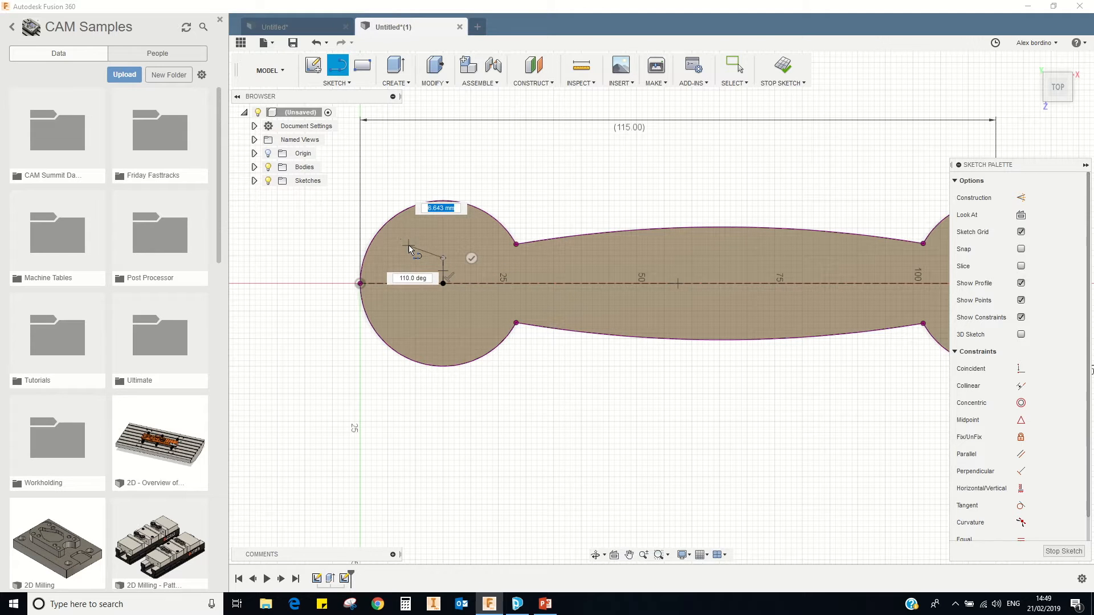
{"action": "right_click", "coordinate": [404, 271]}
{"action": "left_click", "coordinate": [434, 271]}
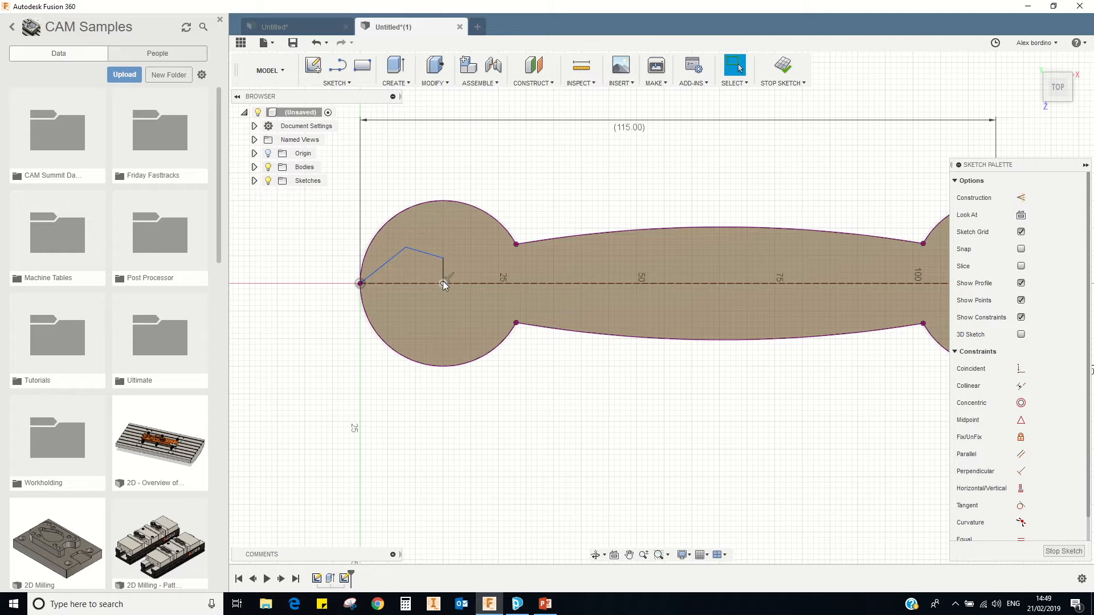
- Reshape the line chain and dimension its long slanted line to 12 mm and its short slanted line to 5 mm
{"action": "left_click_drag", "start_coordinate": [422, 252], "coordinate": [424, 259]}
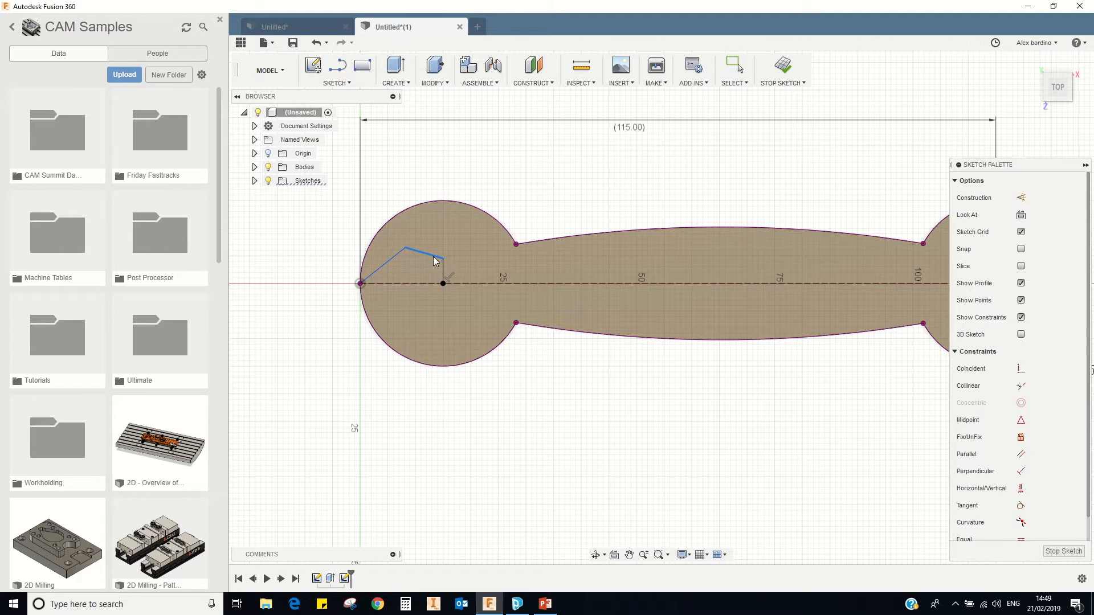
{"action": "left_click_drag", "start_coordinate": [376, 273], "coordinate": [384, 272]}
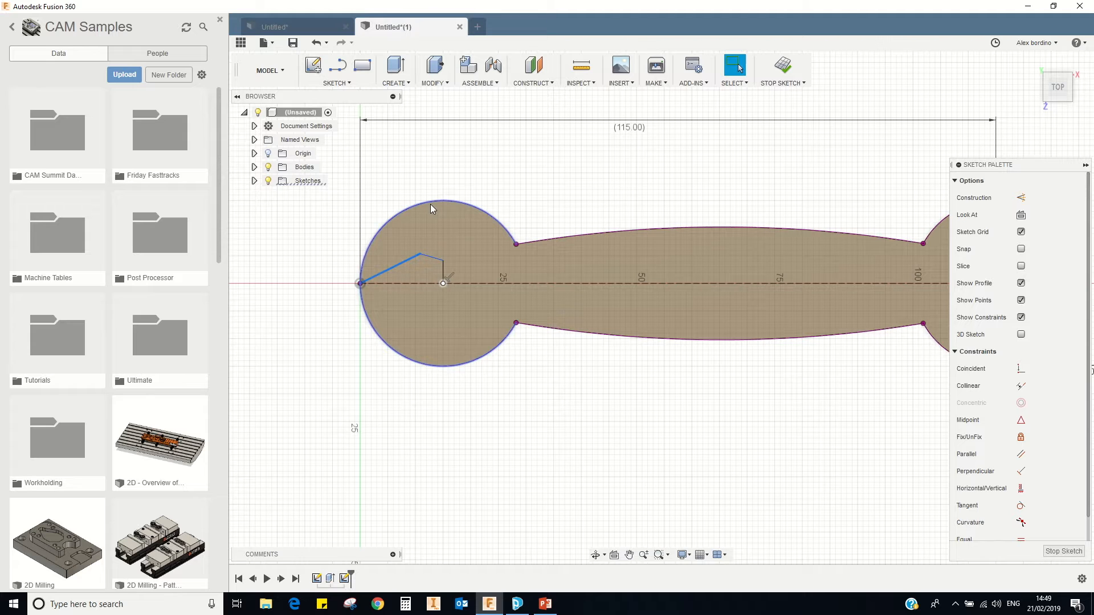
{"action": "key", "text": "d"}
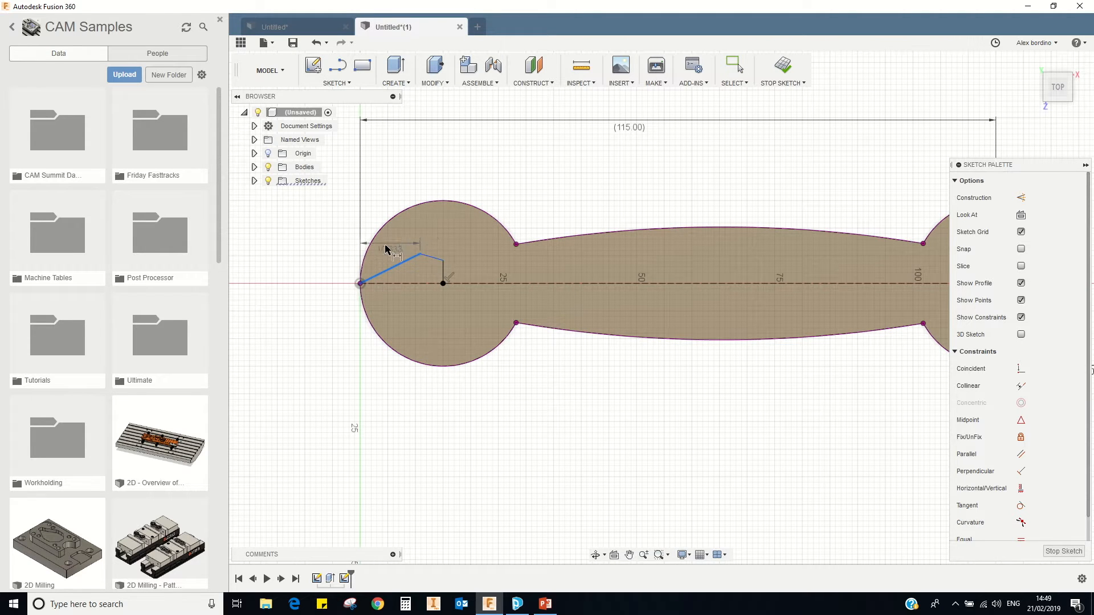
{"action": "left_click", "coordinate": [306, 244]}
{"action": "type", "text": "12"}
{"action": "key", "text": "Return"}
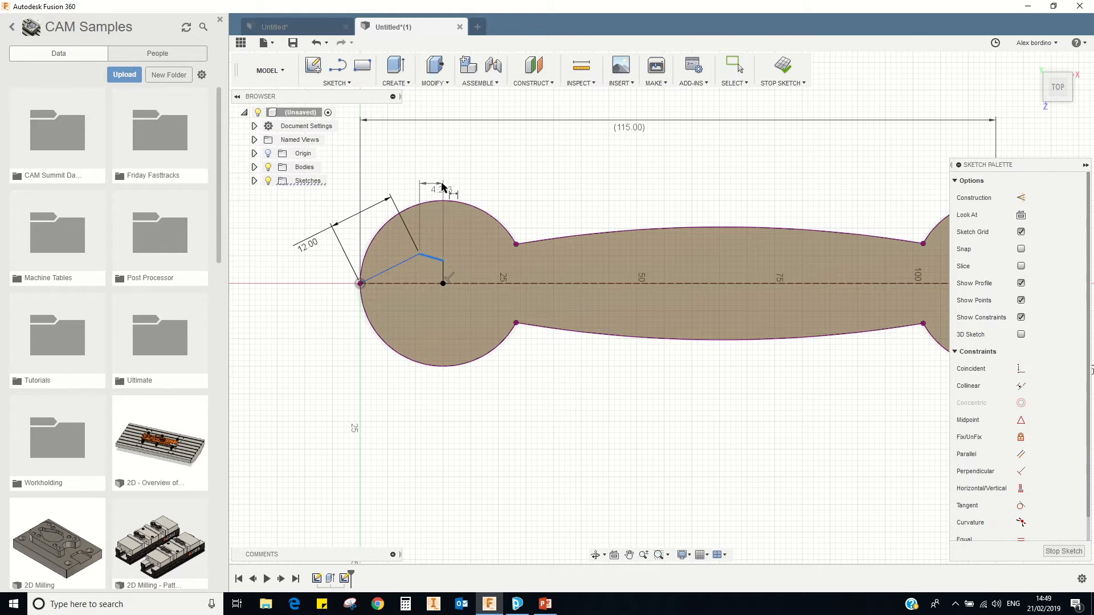
{"action": "left_click", "coordinate": [461, 191]}
{"action": "type", "text": "5"}
{"action": "key", "text": "Return"}
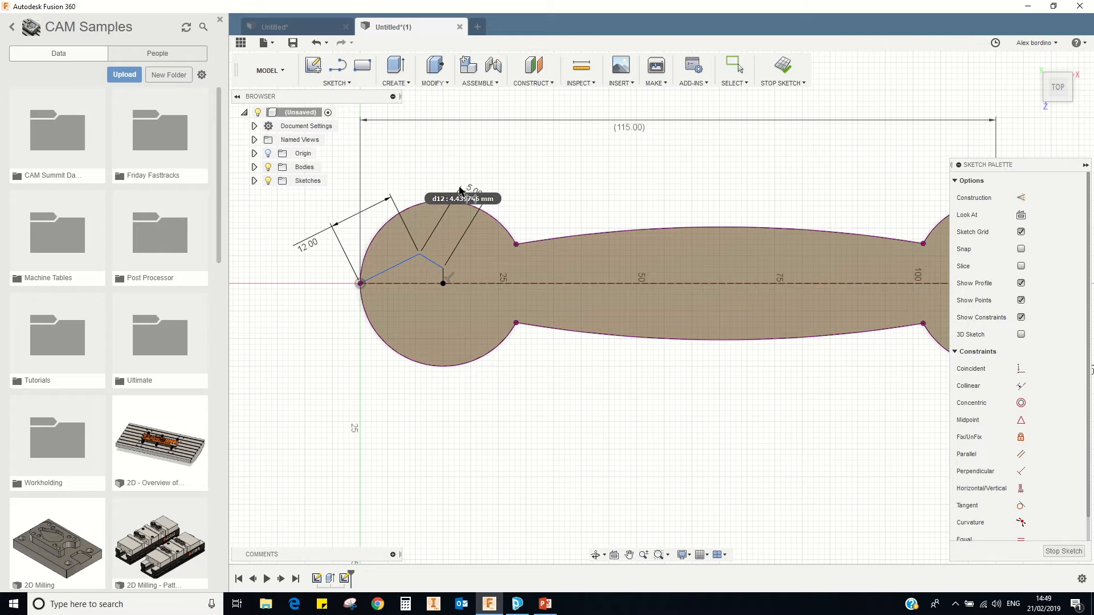
- Dimension the distance from the chain's peak to the near end circle's centre as 7 mm
{"action": "left_click", "coordinate": [421, 256]}
{"action": "left_click", "coordinate": [444, 284]}
{"action": "left_click", "coordinate": [288, 322]}
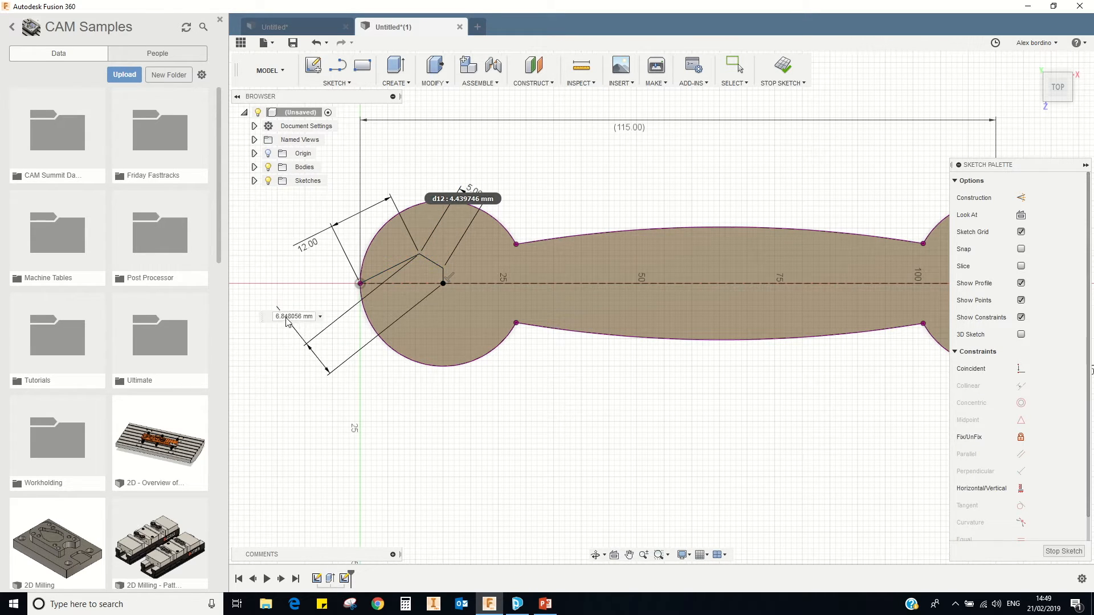
{"action": "type", "text": "7"}
{"action": "key", "text": "Return"}
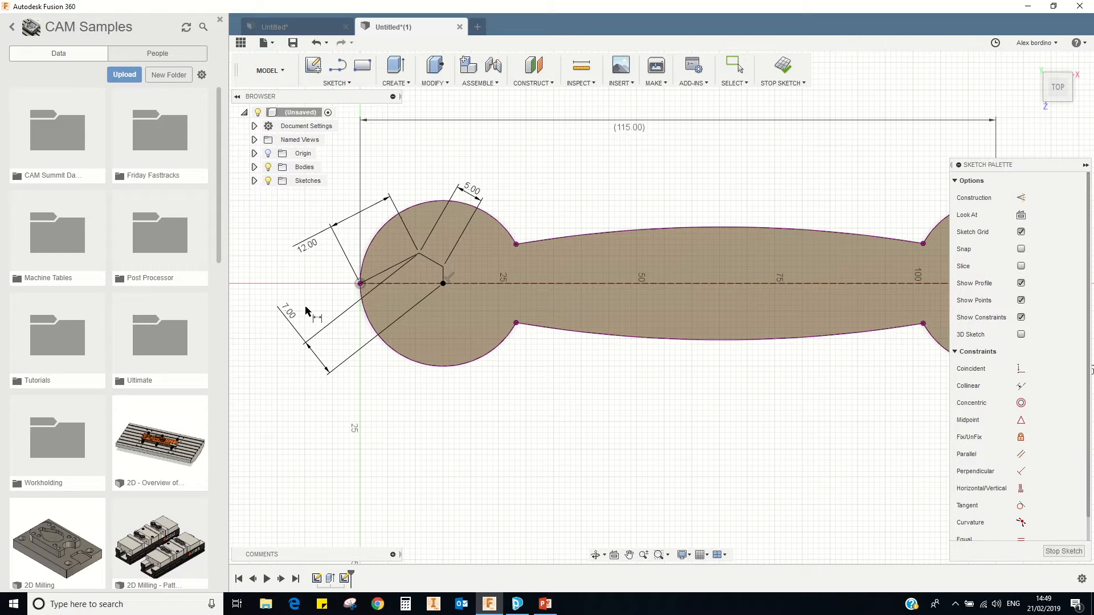
{"action": "right_click", "coordinate": [311, 290]}
{"action": "key", "text": "Escape"}
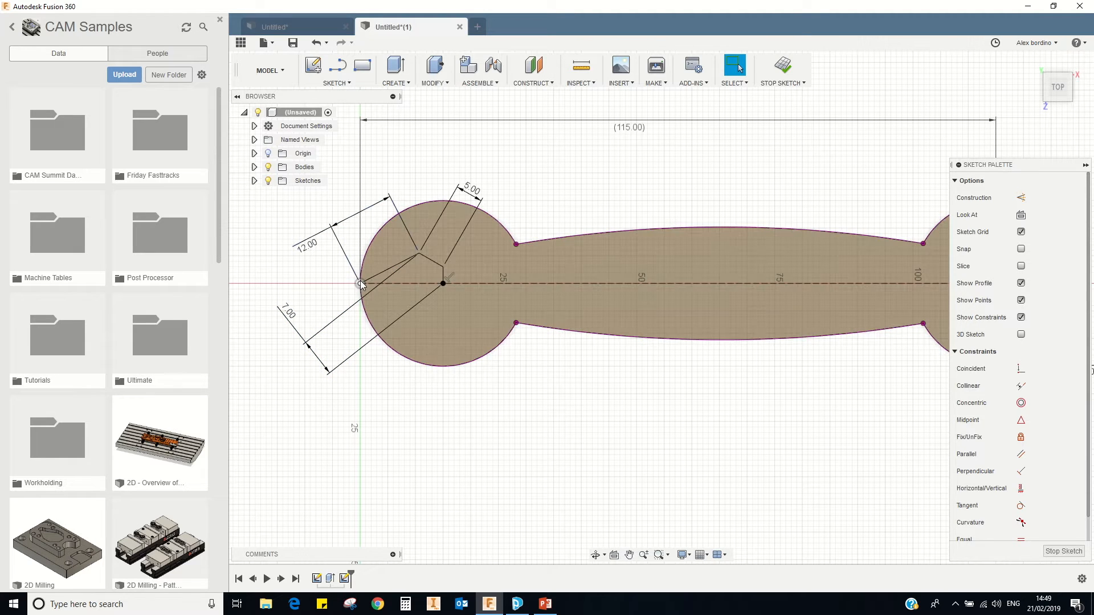
- Undo the 7 mm and 5 mm dimensions on the line chain
{"action": "key", "text": "ctrl+z"}
{"action": "key", "text": "ctrl+z"}
{"action": "key", "text": "ctrl+z"}
{"action": "key", "text": "ctrl+z"}
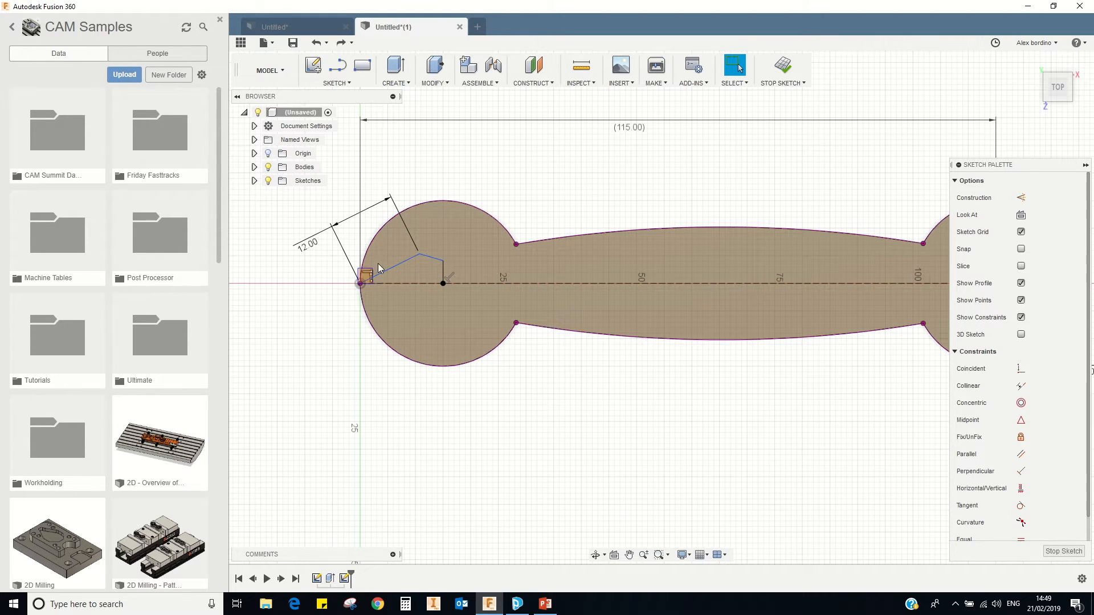
- Replace the long slanted line with one from the chain's peak to the circle's outer edge just above the origin
{"action": "left_click", "coordinate": [397, 267]}
{"action": "key", "text": "Delete"}
{"action": "key", "text": "l"}
{"action": "left_click", "coordinate": [420, 254]}
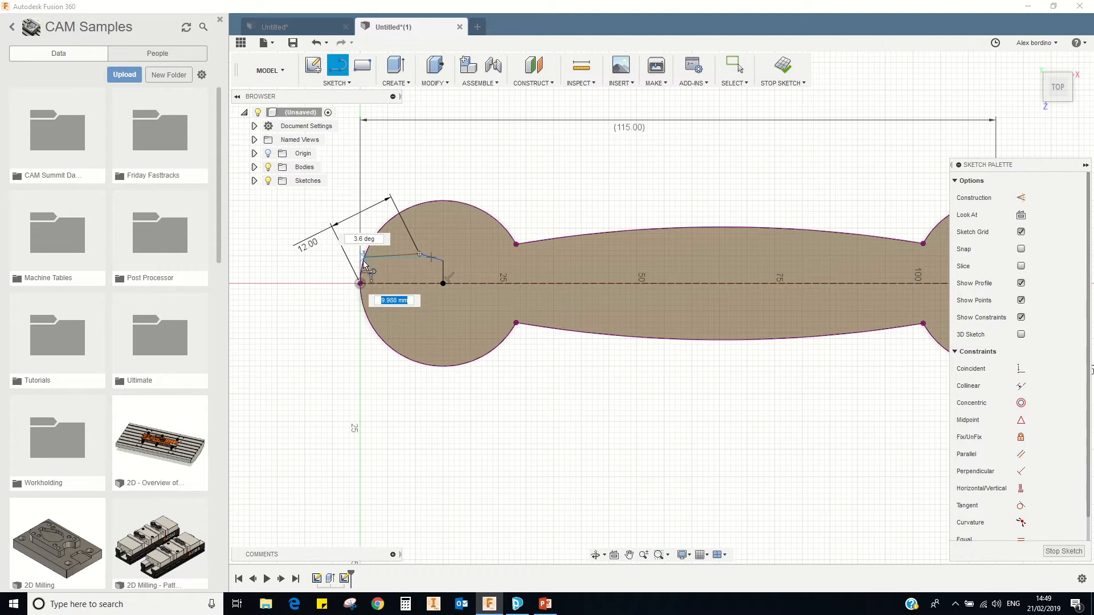
{"action": "left_click", "coordinate": [363, 265]}
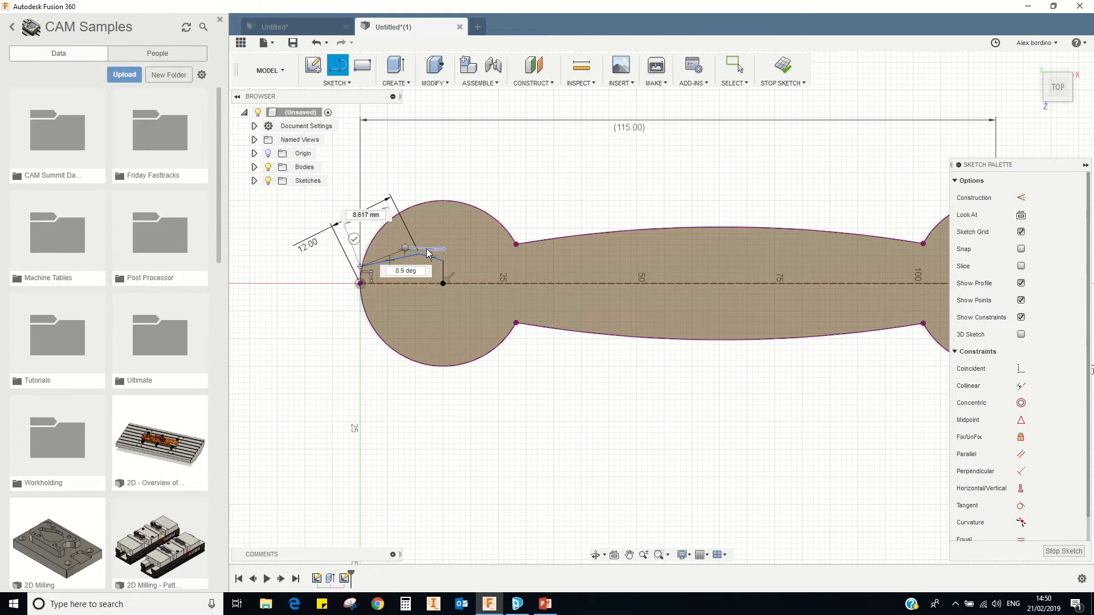
{"action": "key", "text": "Escape"}
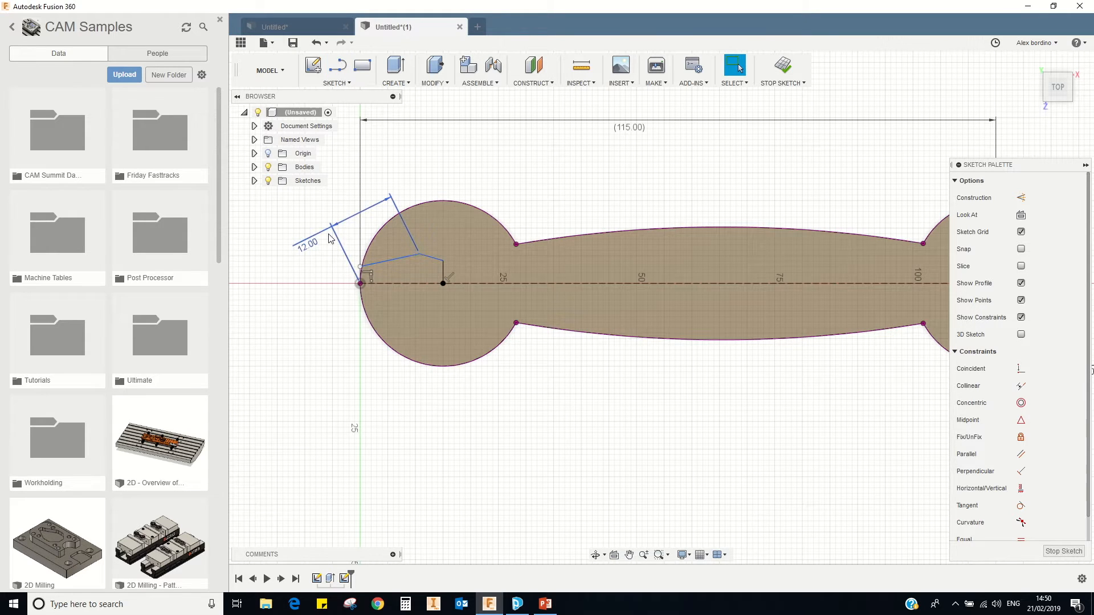
- Undo the last slanted line and delete the remaining short slanted and vertical lines of the chain
{"action": "key", "text": "ctrl+z"}
{"action": "left_click", "coordinate": [422, 258]}
{"action": "key", "text": "Delete"}
{"action": "left_click", "coordinate": [444, 272]}
{"action": "key", "text": "Delete"}
- Draw a line chain from the near end circle's centre: 5 mm vertically, a short slanted line to a peak, and a long one to the circle's edge
{"action": "key", "text": "l"}
{"action": "left_click", "coordinate": [444, 283]}
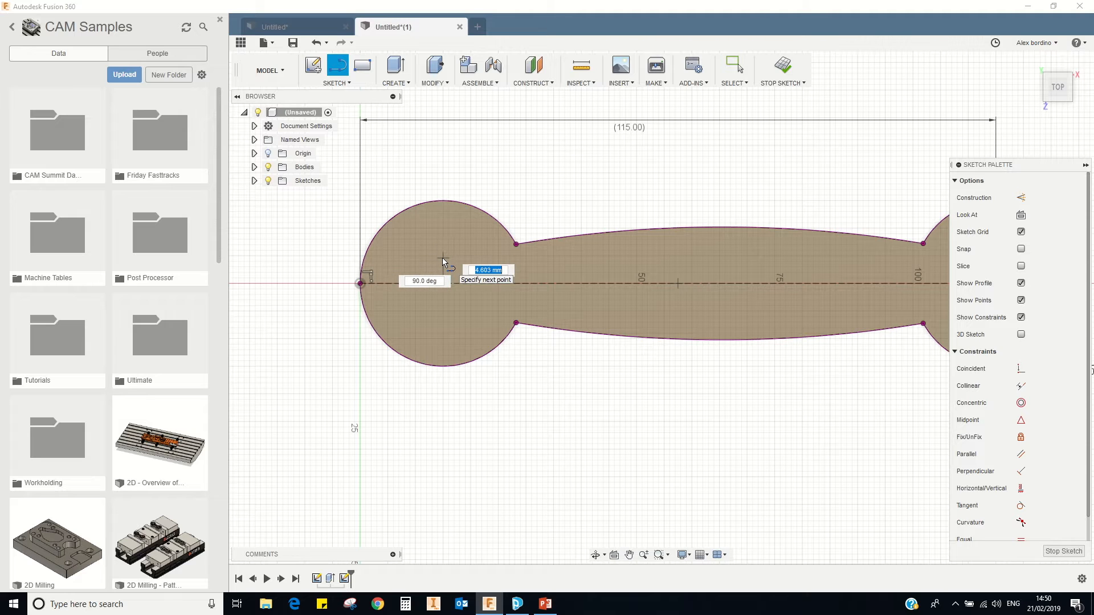
{"action": "type", "text": "5"}
{"action": "key", "text": "Tab"}
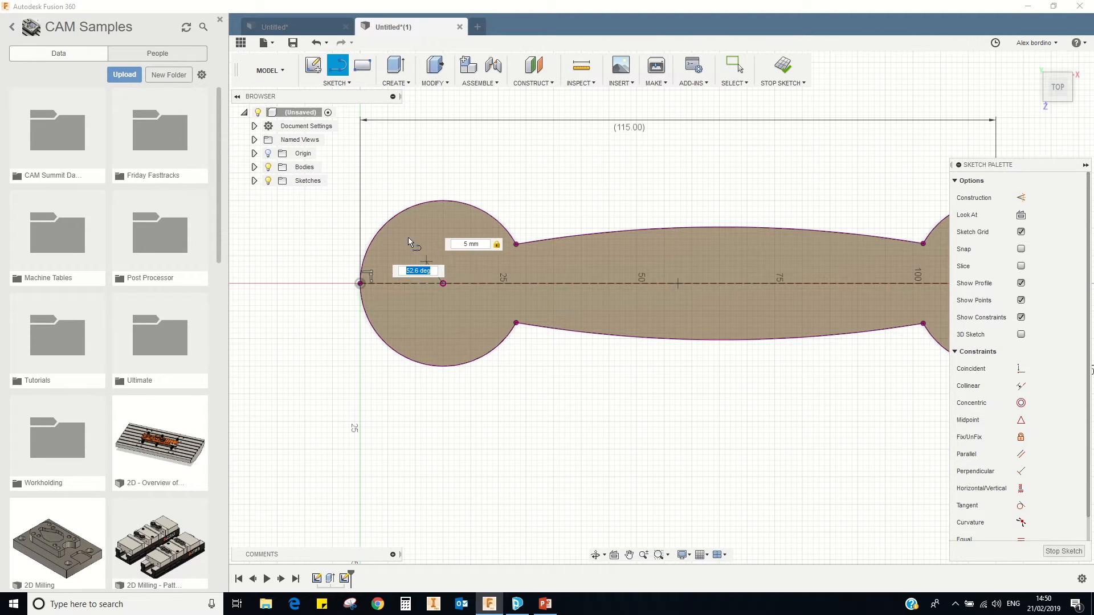
{"action": "key", "text": "Return"}
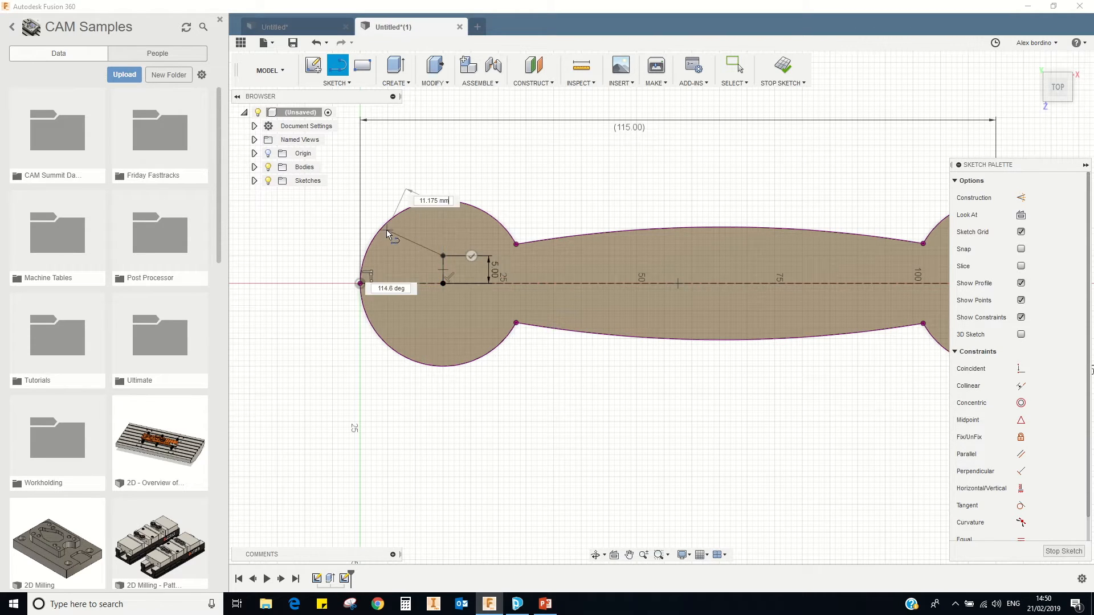
{"action": "left_click", "coordinate": [415, 243]}
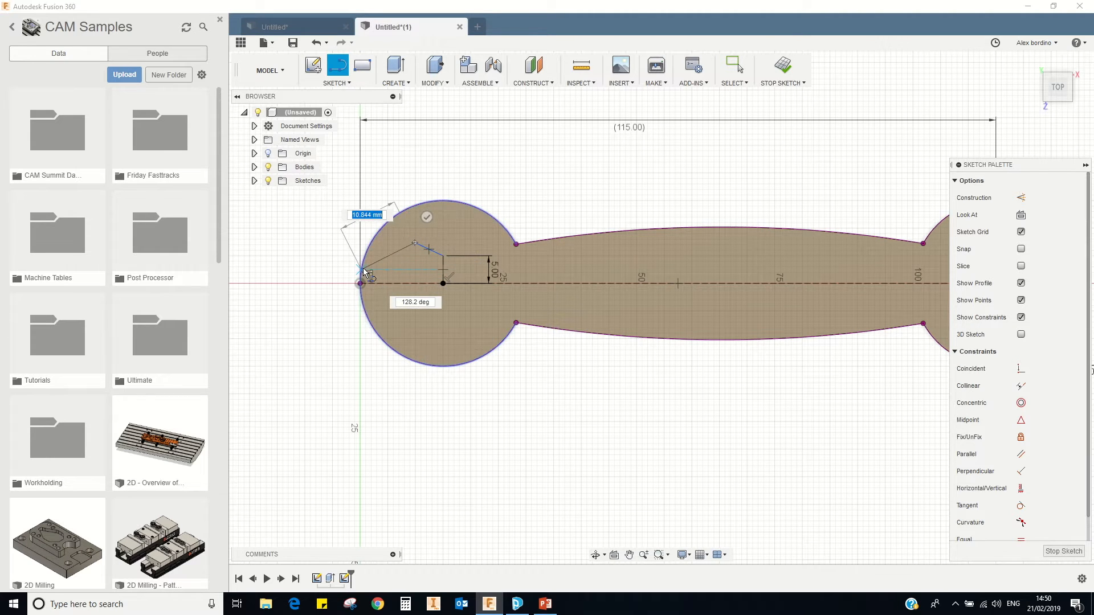
{"action": "left_click", "coordinate": [363, 269]}
{"action": "right_click", "coordinate": [379, 245]}
{"action": "left_click", "coordinate": [410, 245]}
- Dimension the long slanted line between the chain's peak and the circle's edge as 10 mm
{"action": "scroll", "coordinate": [365, 261], "scroll_direction": "up", "scroll_amount": 5}
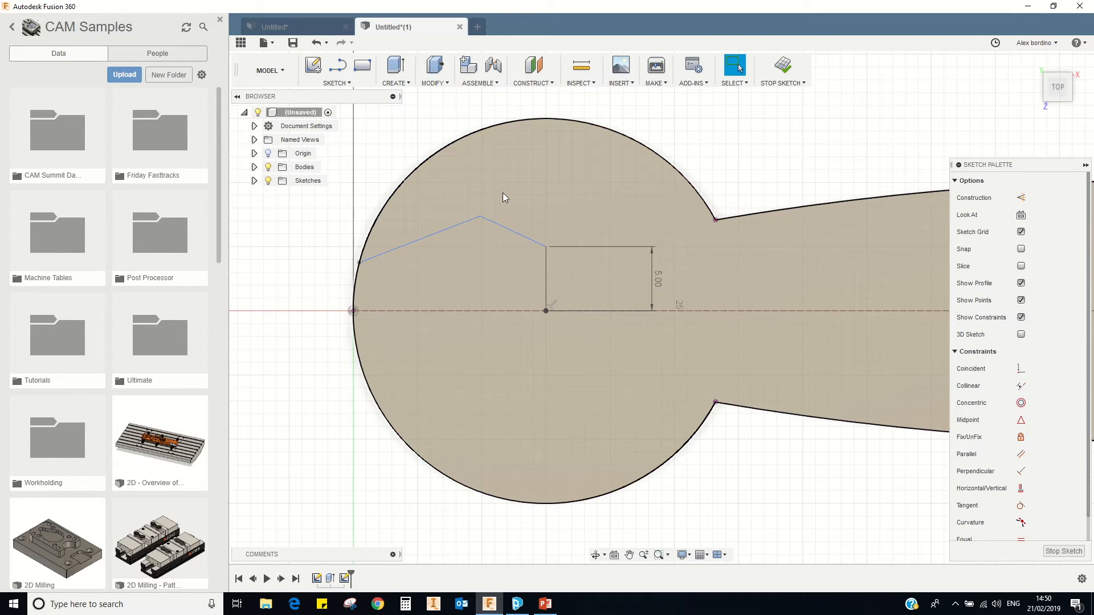
{"action": "key", "text": "d"}
{"action": "left_click", "coordinate": [439, 232]}
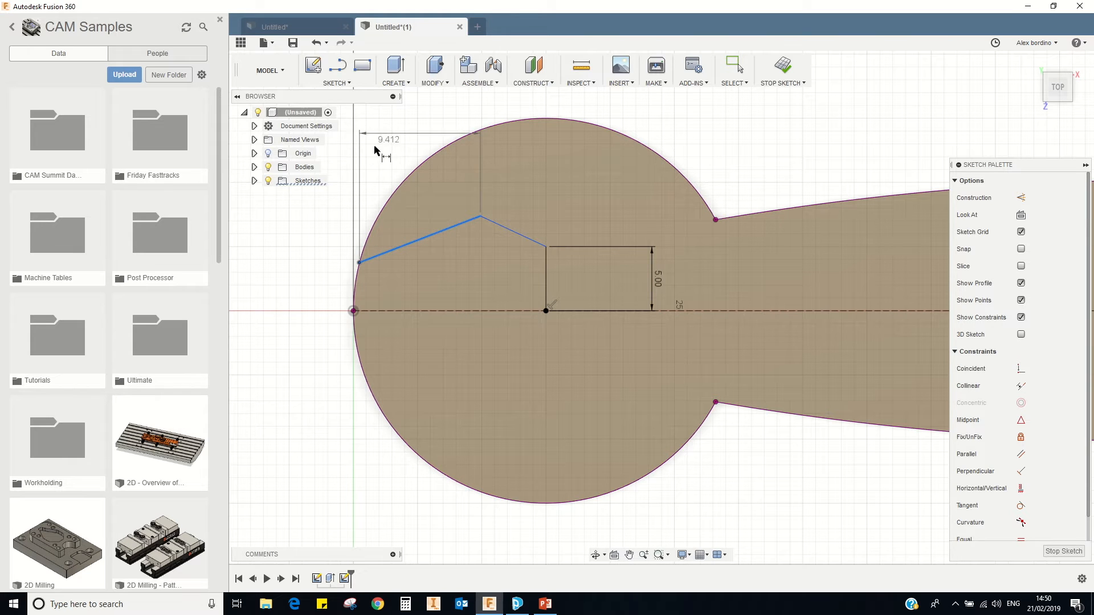
{"action": "left_click", "coordinate": [291, 215]}
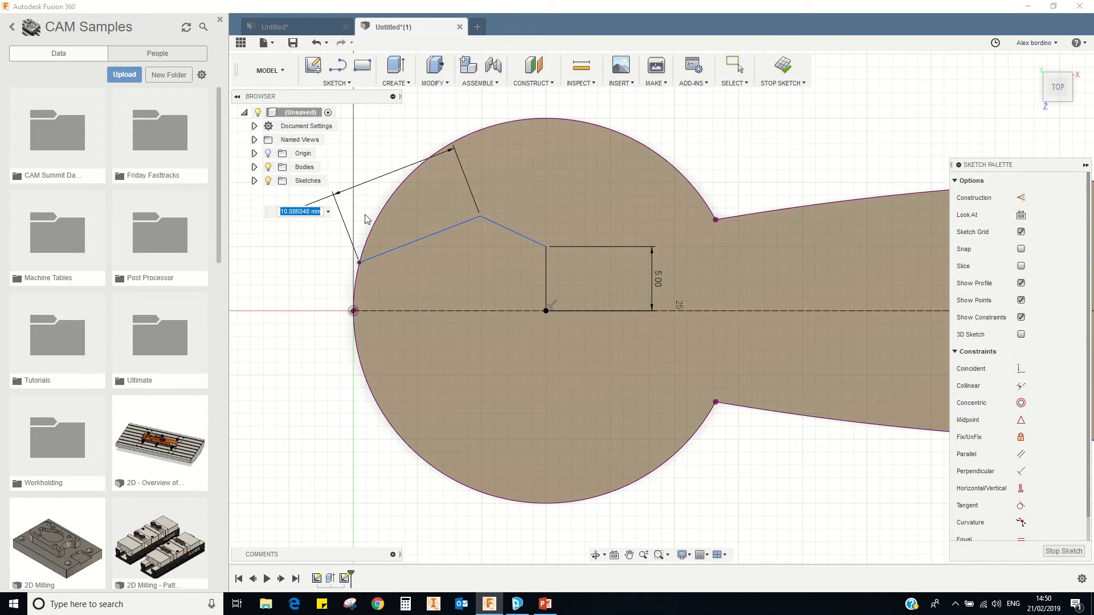
{"action": "type", "text": "12"}
{"action": "key", "text": "Return"}
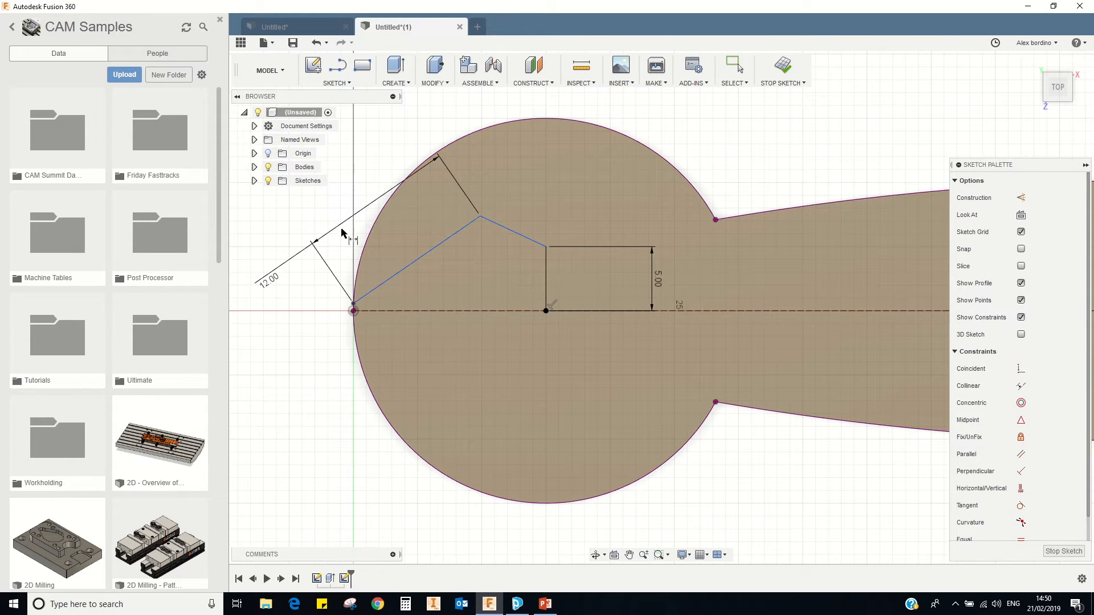
{"action": "double_click", "coordinate": [270, 279]}
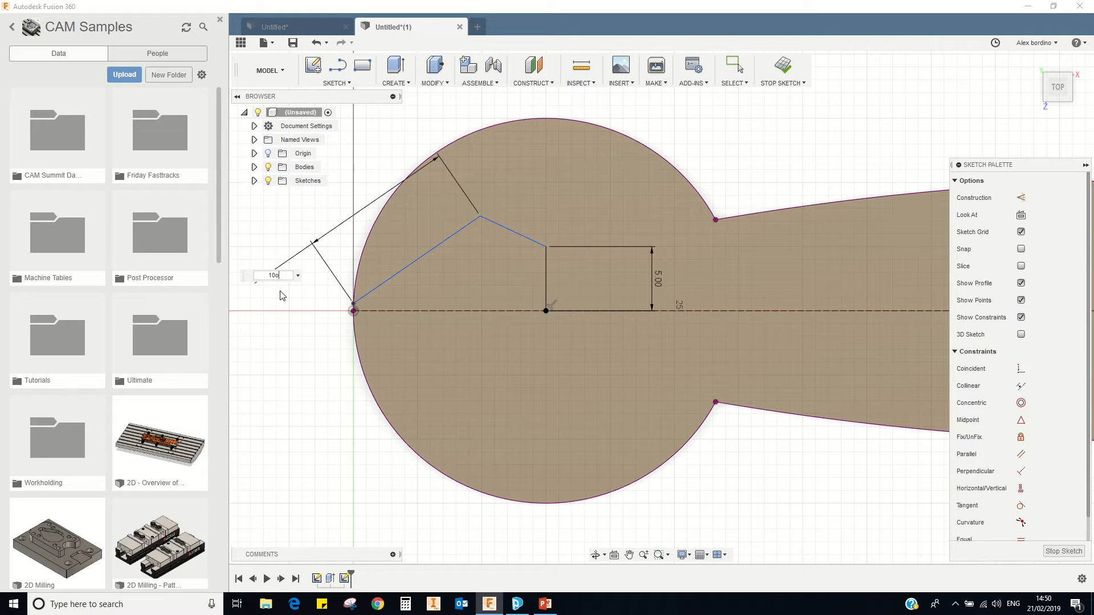
{"action": "key", "text": "Return"}
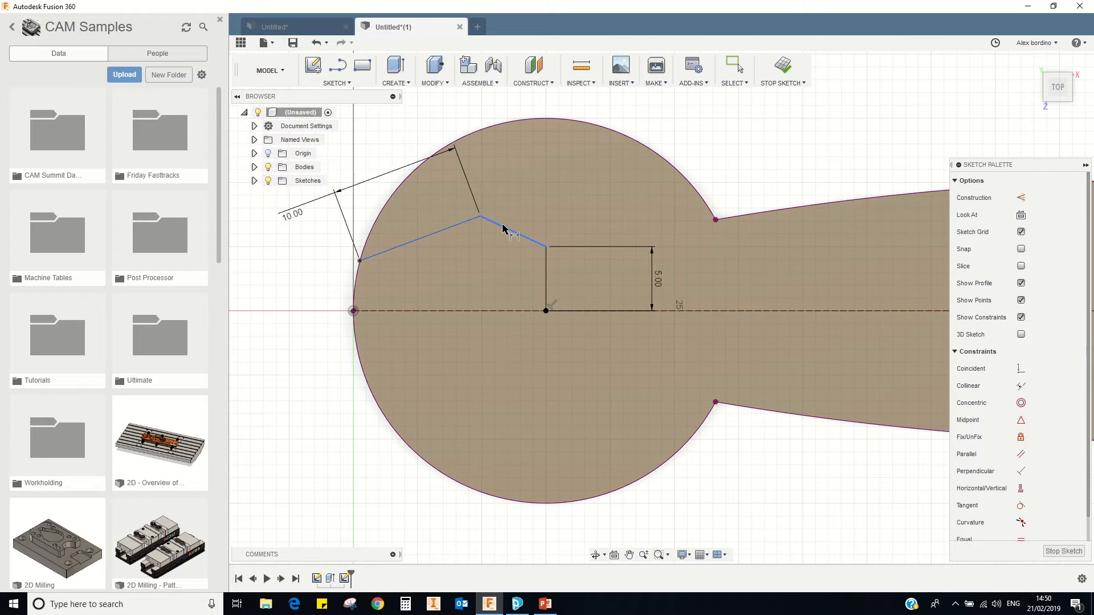
- Dimension the short slanted line of the chain as 5 mm
{"action": "left_click", "coordinate": [560, 173]}
{"action": "type", "text": "5"}
{"action": "key", "text": "Return"}
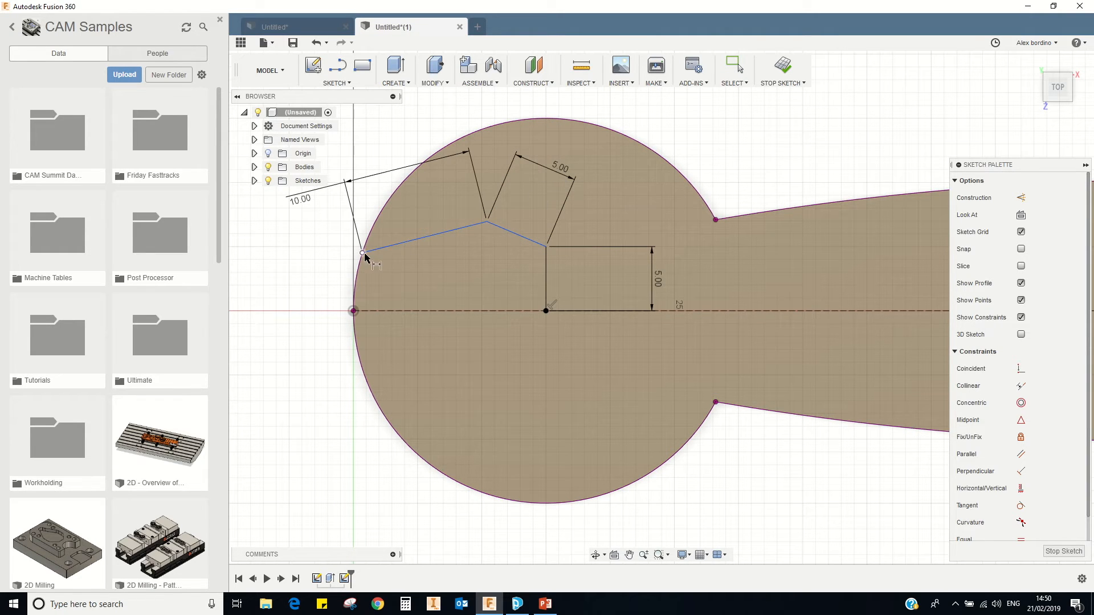
- Dimension the height of the chain's peak above the wrench's centre line as 7 mm and end the dimension command
{"action": "left_click", "coordinate": [487, 222]}
{"action": "left_click", "coordinate": [484, 310]}
{"action": "left_click", "coordinate": [289, 281]}
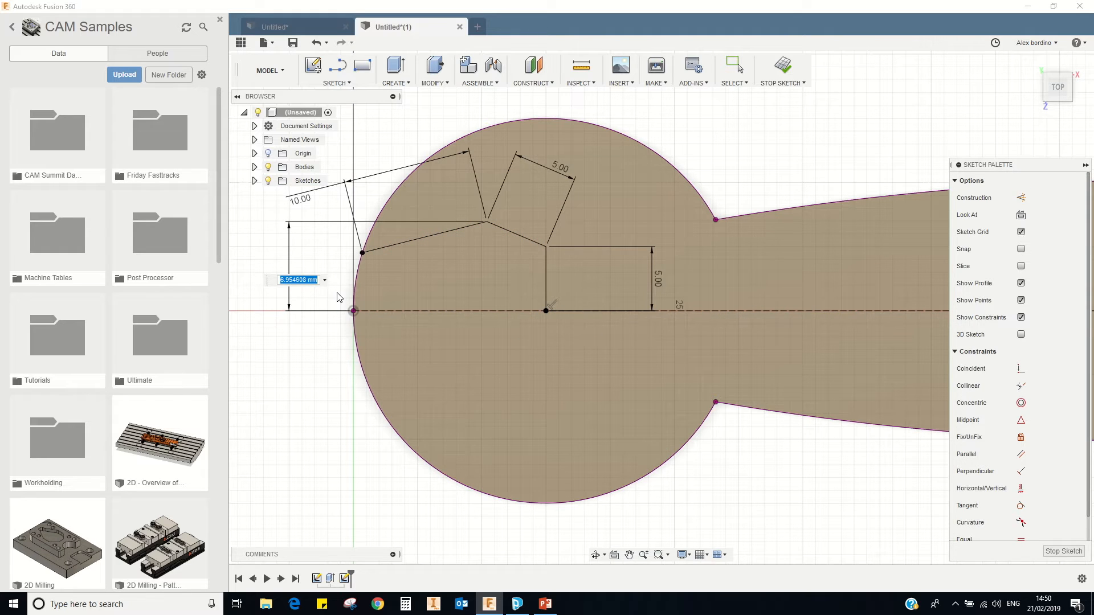
{"action": "type", "text": "7"}
{"action": "key", "text": "Return"}
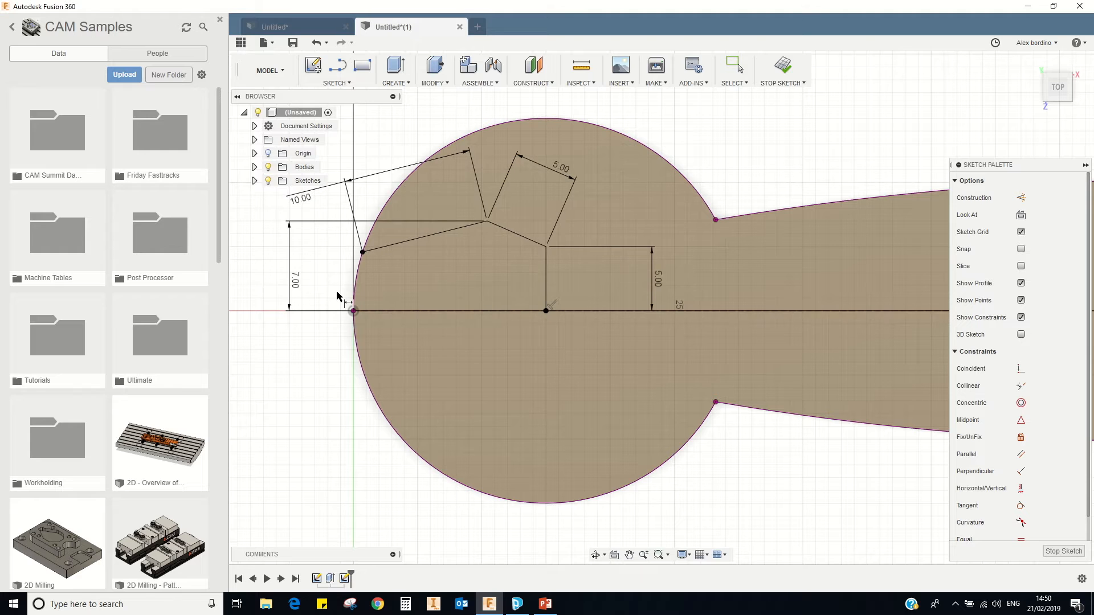
{"action": "scroll", "coordinate": [453, 273], "scroll_direction": "down", "scroll_amount": 4}
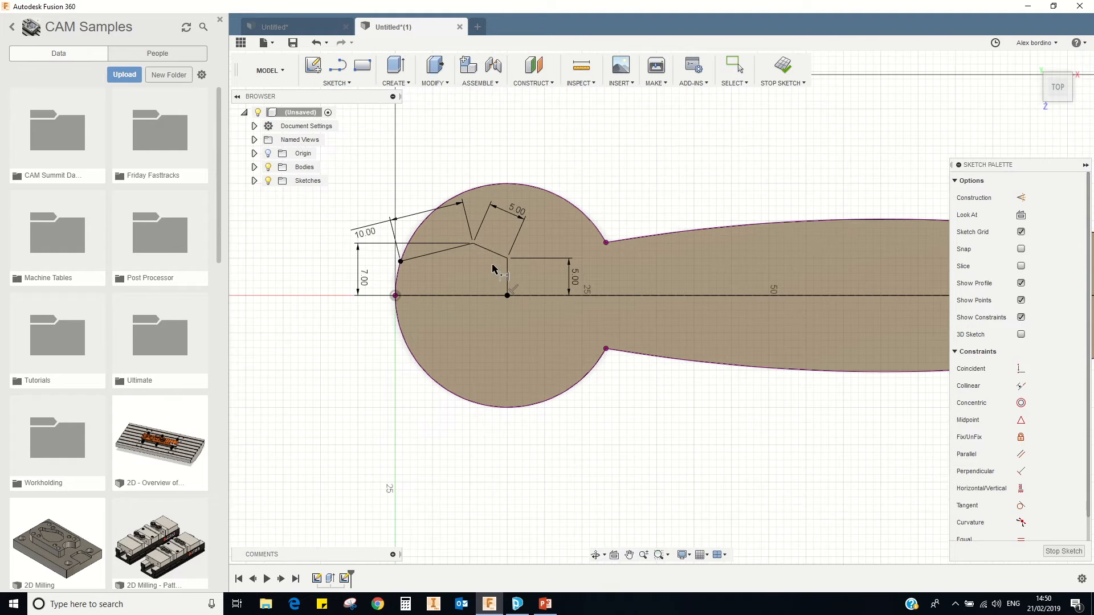
{"action": "right_click", "coordinate": [538, 190]}
{"action": "left_click", "coordinate": [544, 187]}
- Mirror the three jaw lines about the horizontal centre line to complete the open-jaw outline
{"action": "left_click", "coordinate": [336, 83]}
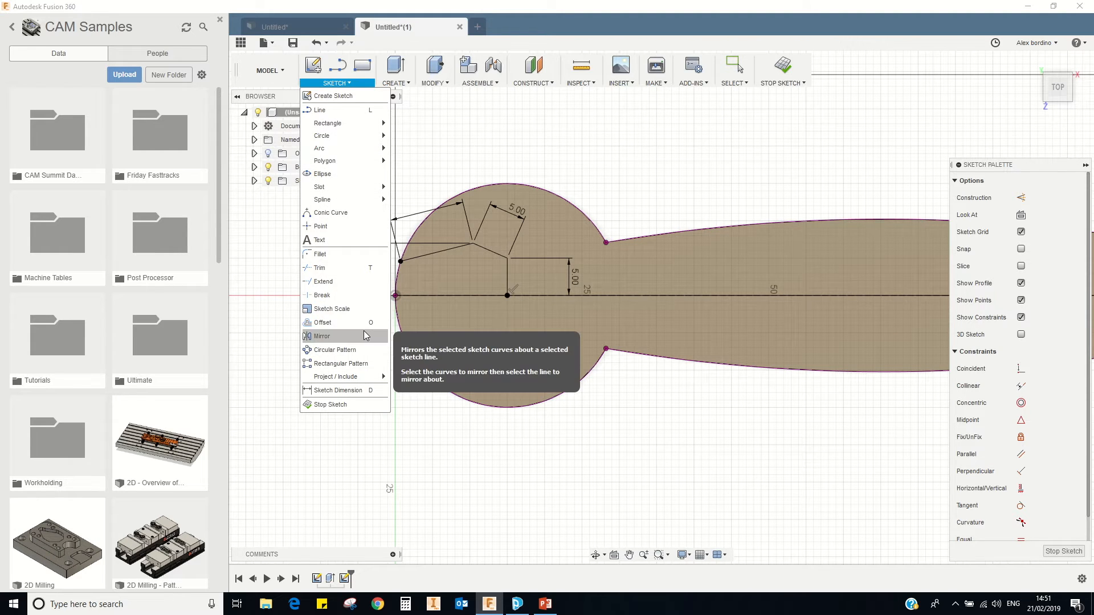
{"action": "left_click", "coordinate": [322, 336]}
{"action": "left_click", "coordinate": [451, 250]}
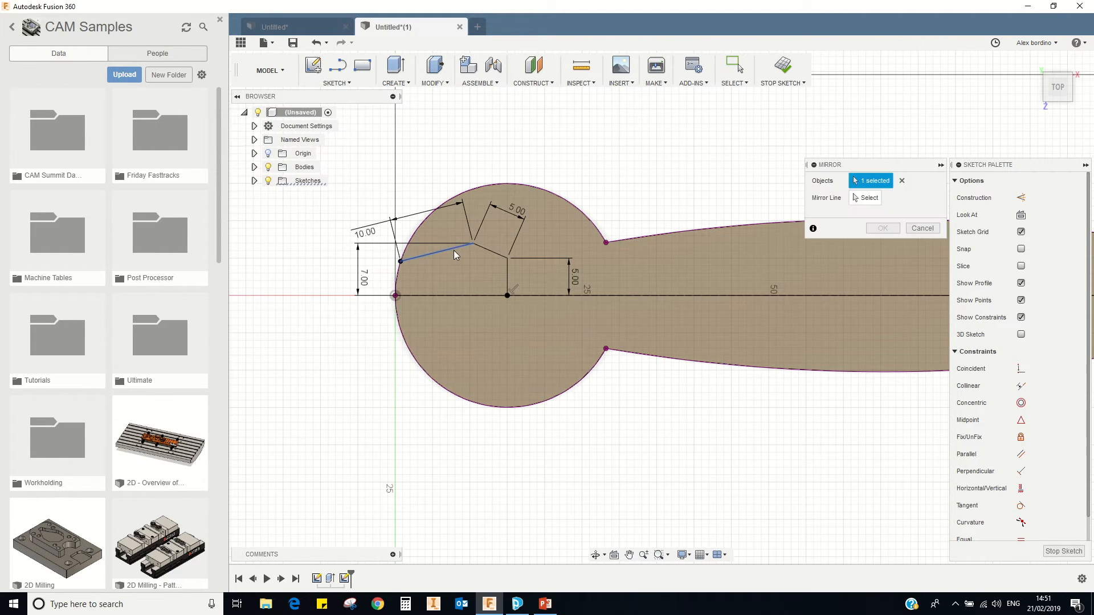
{"action": "left_click", "coordinate": [508, 278]}
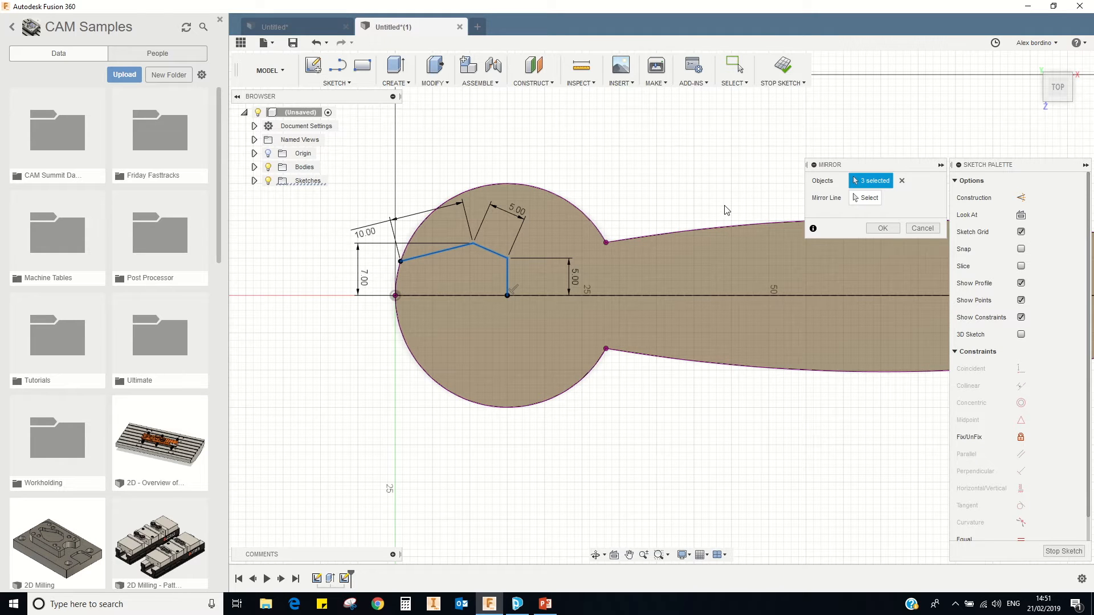
{"action": "left_click", "coordinate": [875, 203]}
{"action": "left_click", "coordinate": [477, 296]}
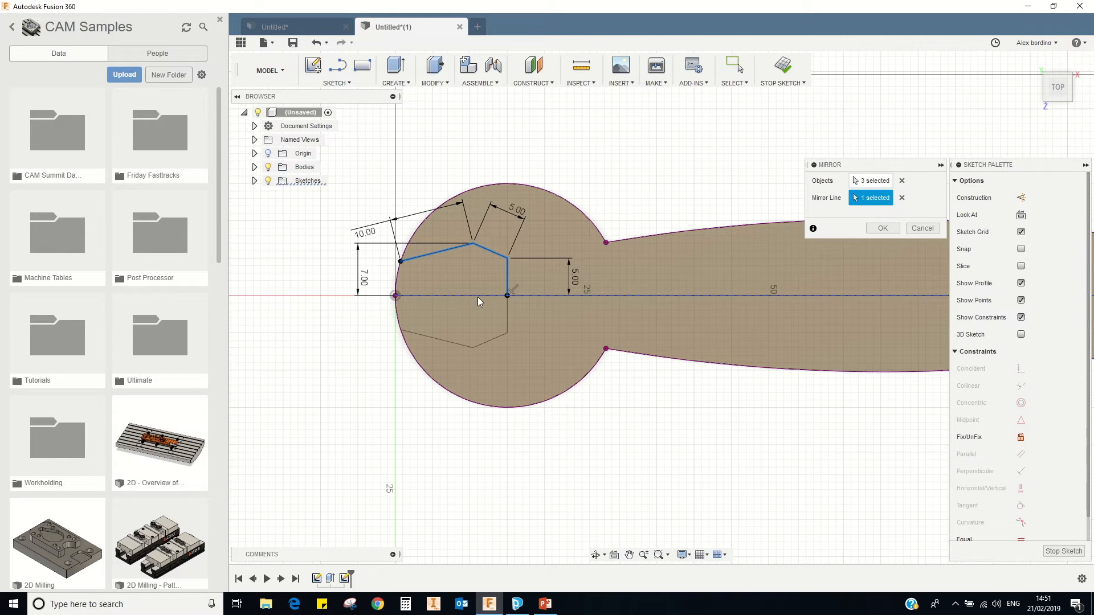
{"action": "left_click", "coordinate": [883, 228]}
- Extrude the open-jaw and hexagon profiles together as a cut, -25 mm through the wrench body
{"action": "middle_click_drag", "start_coordinate": [637, 224], "coordinate": [471, 218]}
{"action": "scroll", "coordinate": [501, 221], "scroll_direction": "down", "scroll_amount": 3}
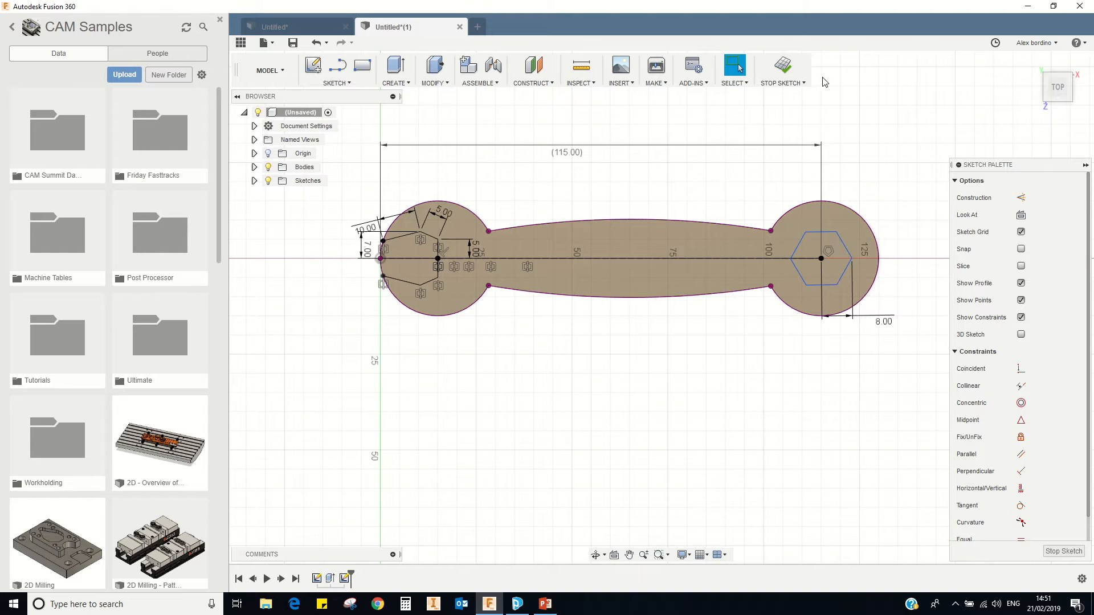
{"action": "left_click", "coordinate": [400, 85]}
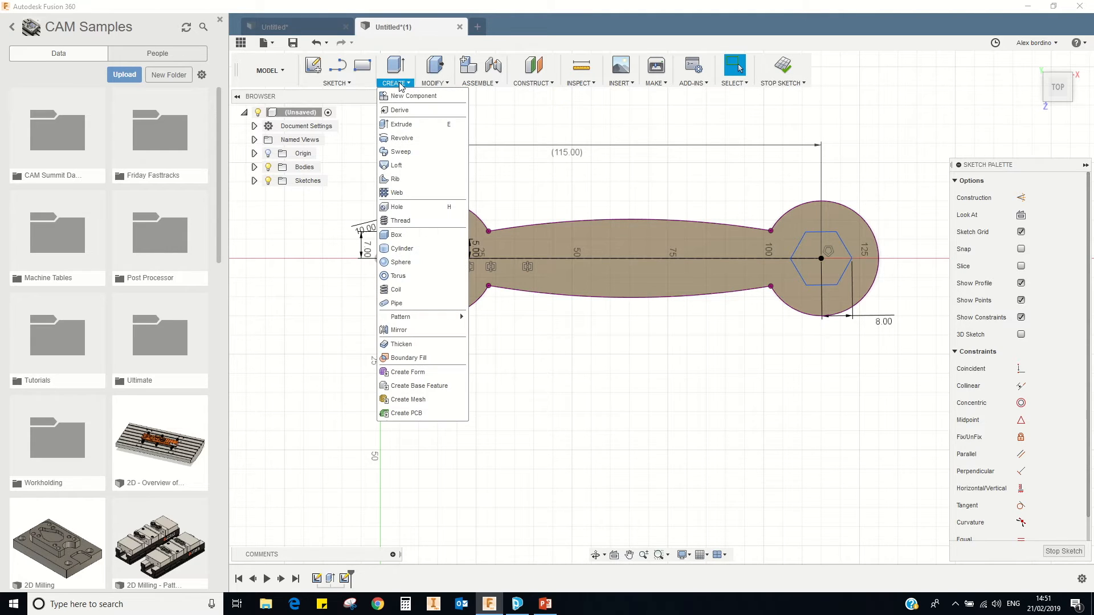
{"action": "left_click", "coordinate": [411, 125]}
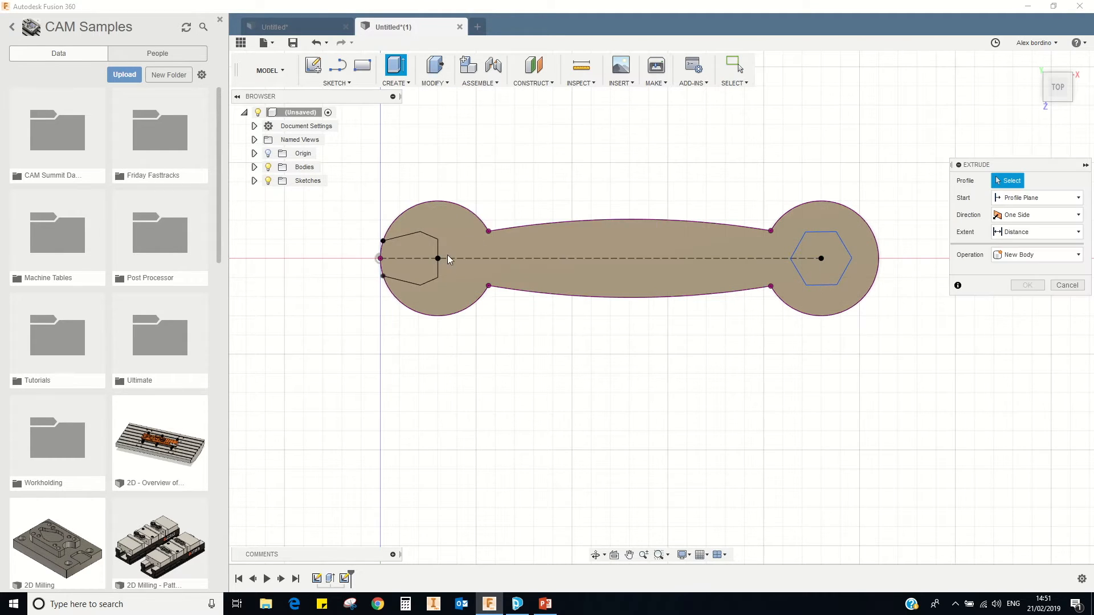
{"action": "left_click", "coordinate": [420, 253]}
{"action": "left_click", "coordinate": [841, 262]}
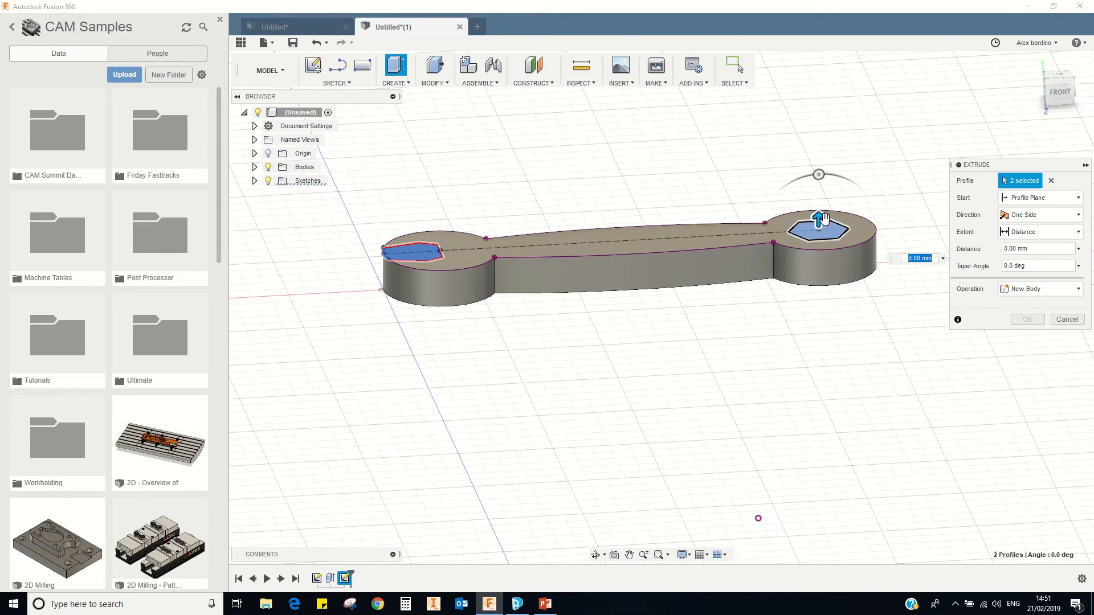
{"action": "left_click_drag", "start_coordinate": [819, 216], "coordinate": [821, 325]}
{"action": "middle_click_drag", "start_coordinate": [640, 240], "coordinate": [587, 246], "text": "shift"}
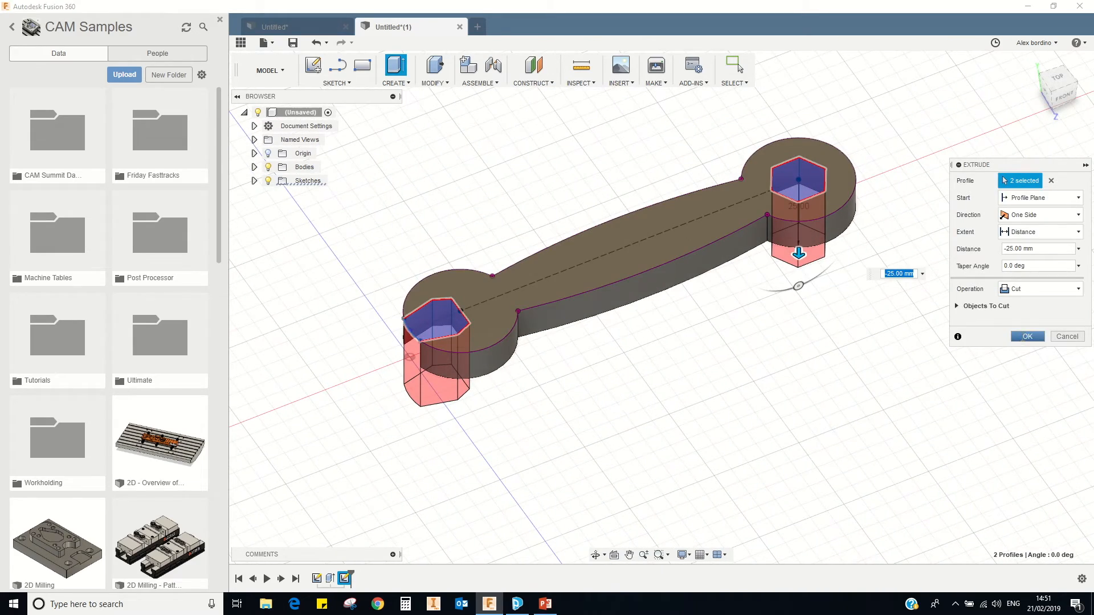
{"action": "left_click", "coordinate": [1026, 337]}
{"action": "mouse_move", "coordinate": [517, 239]}
{"action": "middle_mouse_down", "text": "shift"}
{"action": "mouse_move", "coordinate": [501, 283]}
{"action": "mouse_move", "coordinate": [511, 214]}
{"action": "mouse_move", "coordinate": [845, 371]}
{"action": "mouse_move", "coordinate": [446, 237]}
{"action": "mouse_move", "coordinate": [442, 286]}
{"action": "mouse_move", "coordinate": [505, 211]}
{"action": "mouse_move", "coordinate": [567, 190]}
{"action": "mouse_move", "coordinate": [513, 240]}
{"action": "mouse_move", "coordinate": [500, 225]}
{"action": "middle_mouse_up", "text": "shift"}
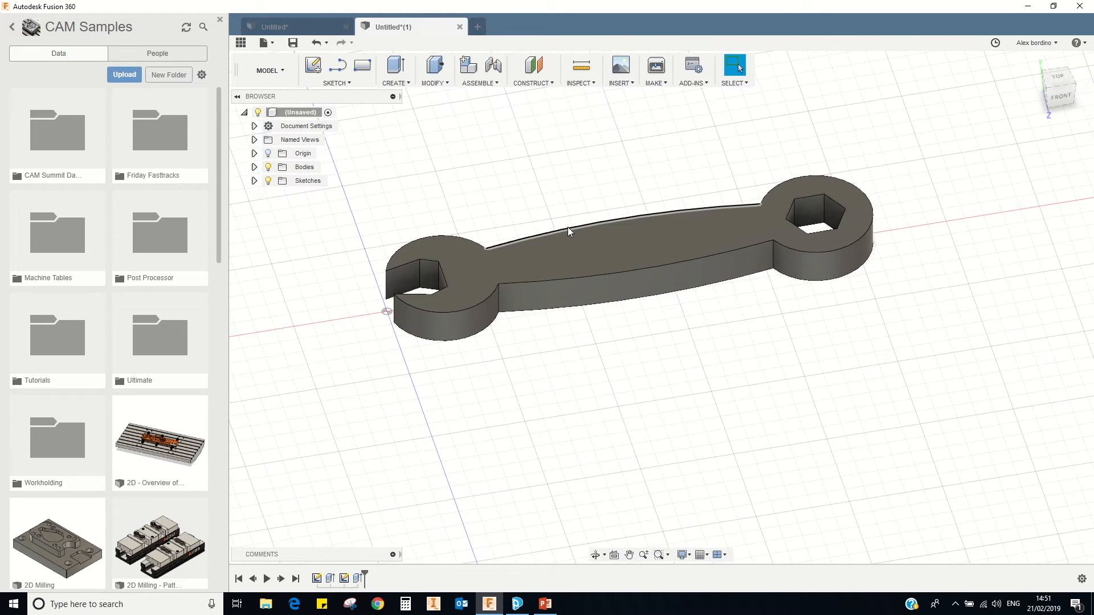
{"action": "mouse_move", "coordinate": [617, 247]}
{"action": "middle_mouse_down", "text": "shift"}
{"action": "mouse_move", "coordinate": [601, 237]}
{"action": "mouse_move", "coordinate": [603, 253]}
{"action": "middle_mouse_up", "text": "shift"}
- Switch to the original wrench design, finish its open sketch and roll the timeline forward past the logo cut
{"action": "key", "text": "ctrl+Tab"}
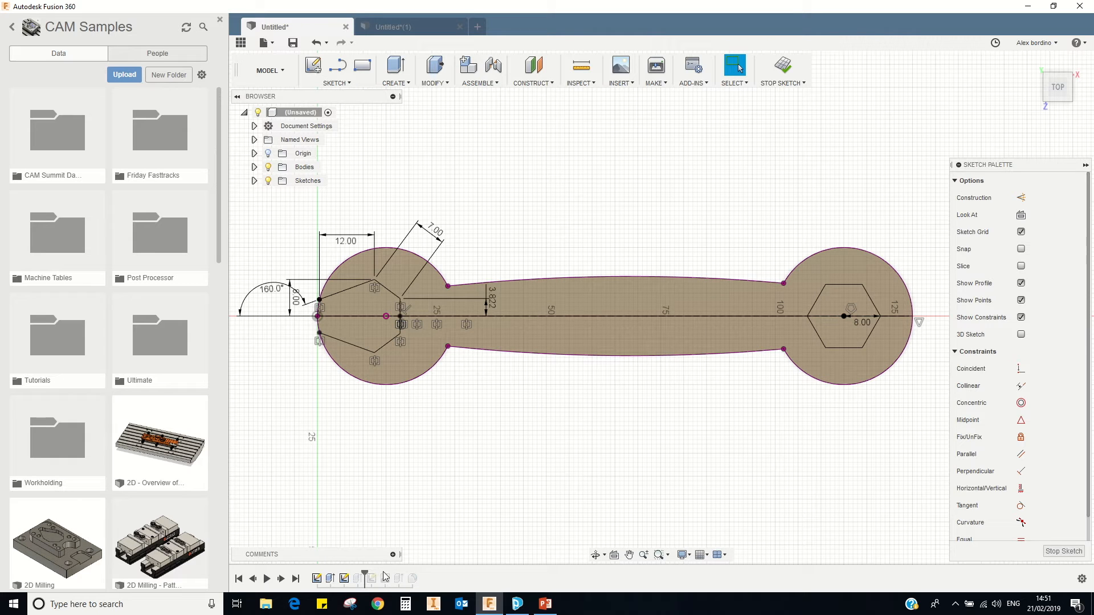
{"action": "left_click", "coordinate": [783, 65]}
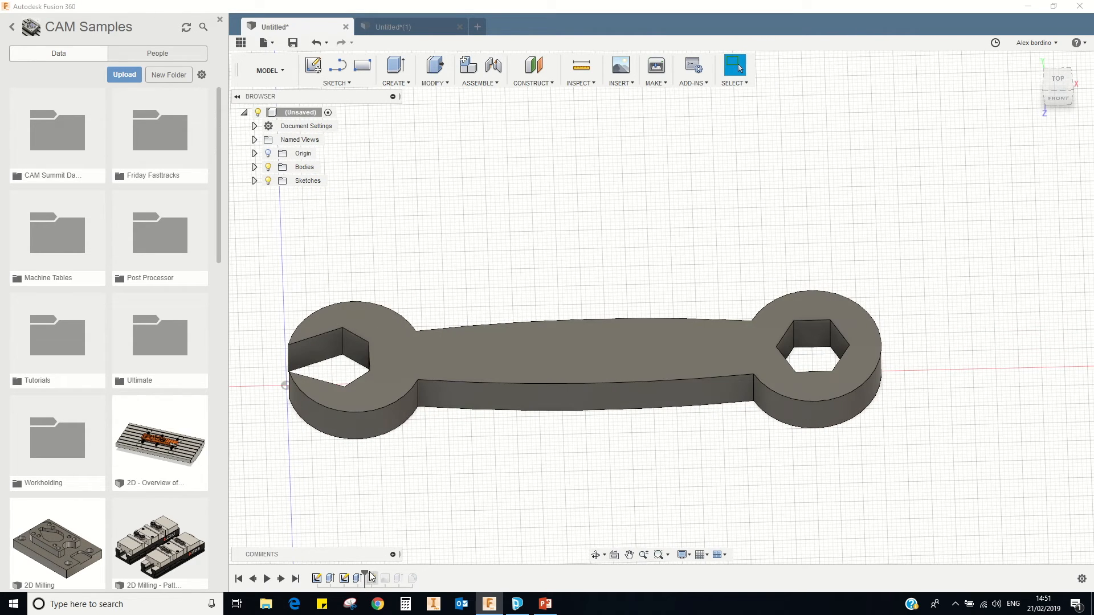
{"action": "left_click_drag", "start_coordinate": [375, 571], "coordinate": [404, 573]}
- Examine the engraved 3D PRINT ACADEMY logo on the wrench handle up close and from several angles
{"action": "middle_click_drag", "start_coordinate": [518, 444], "coordinate": [514, 427], "text": "shift"}
{"action": "scroll", "coordinate": [573, 362], "scroll_direction": "up", "scroll_amount": 5}
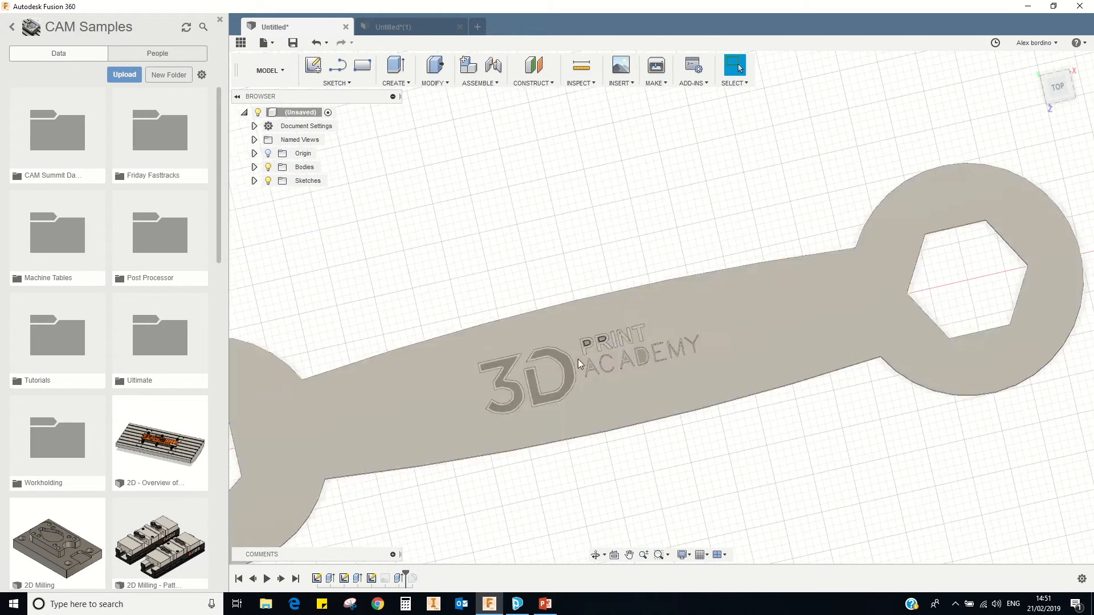
{"action": "middle_click_drag", "start_coordinate": [638, 333], "coordinate": [580, 313], "text": "shift"}
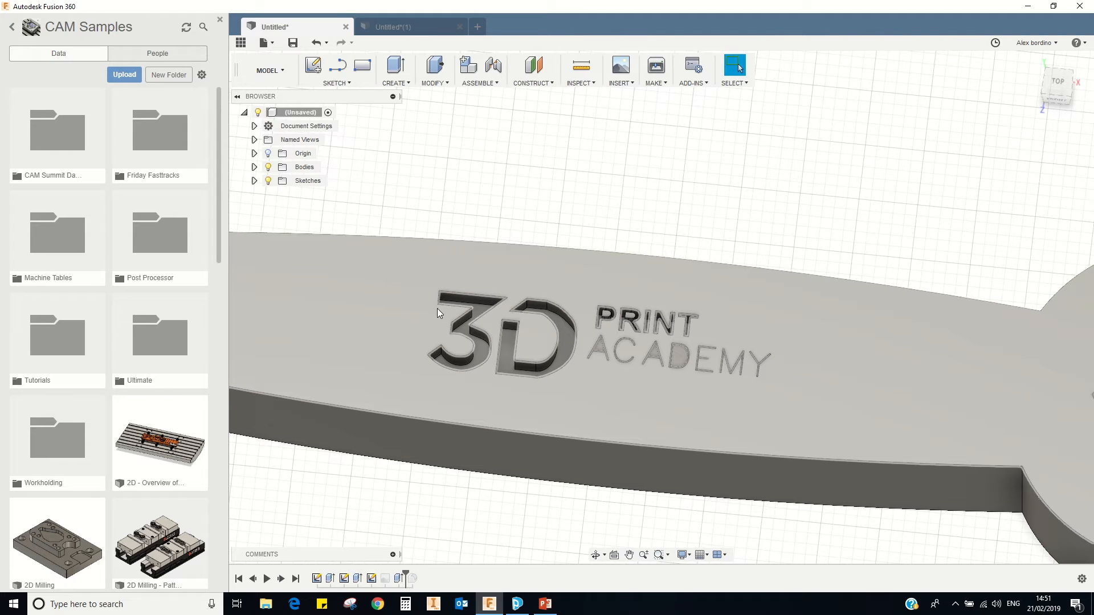
{"action": "scroll", "coordinate": [448, 305], "scroll_direction": "up", "scroll_amount": 3}
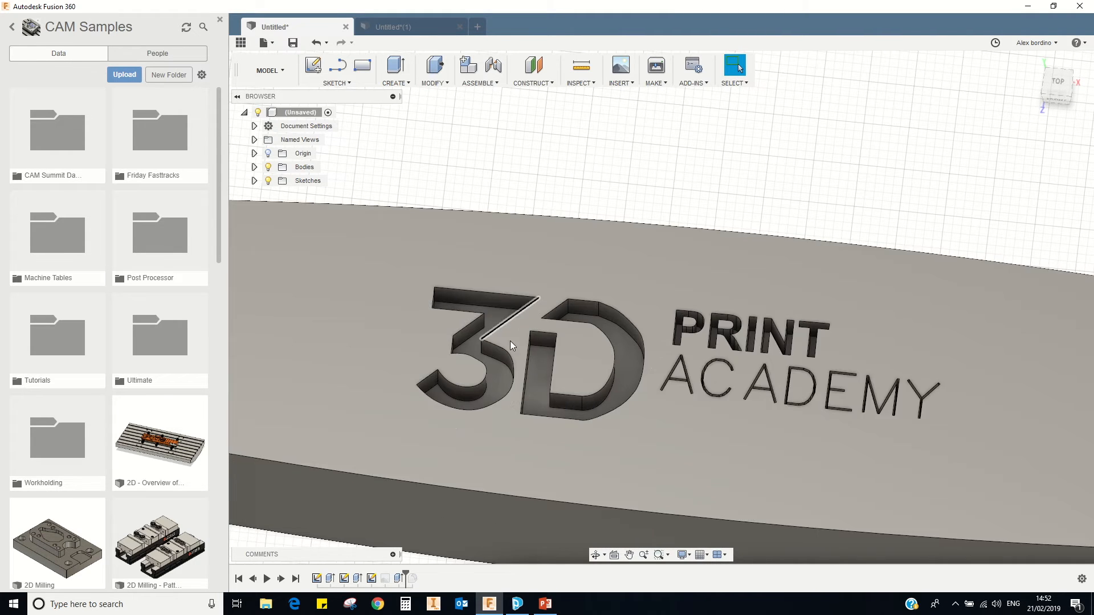
{"action": "middle_click_drag", "start_coordinate": [510, 341], "coordinate": [527, 359], "text": "shift"}
{"action": "middle_click_drag", "start_coordinate": [626, 354], "coordinate": [464, 345]}
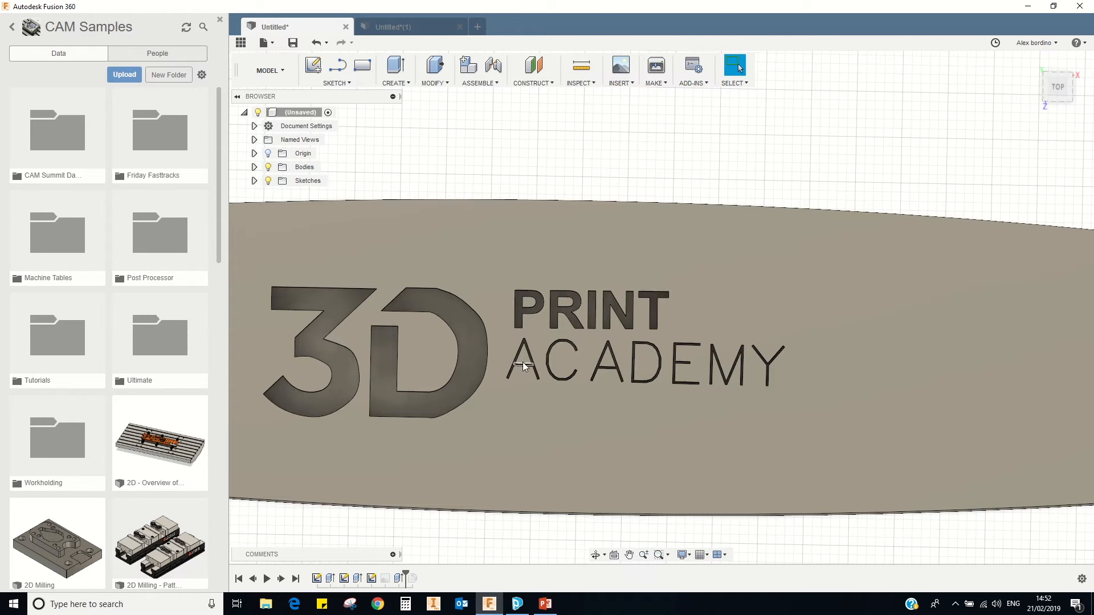
{"action": "scroll", "coordinate": [749, 361], "scroll_direction": "down", "scroll_amount": 1}
{"action": "scroll", "coordinate": [748, 358], "scroll_direction": "up", "scroll_amount": 1}
{"action": "scroll", "coordinate": [692, 357], "scroll_direction": "down", "scroll_amount": 2}
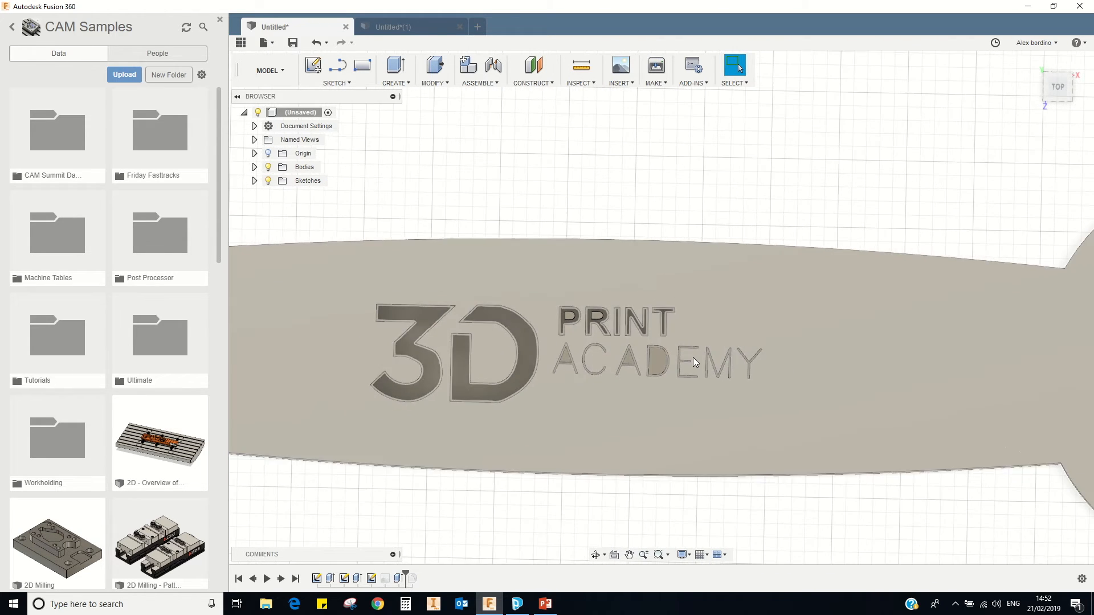
{"action": "scroll", "coordinate": [654, 356], "scroll_direction": "up", "scroll_amount": 3}
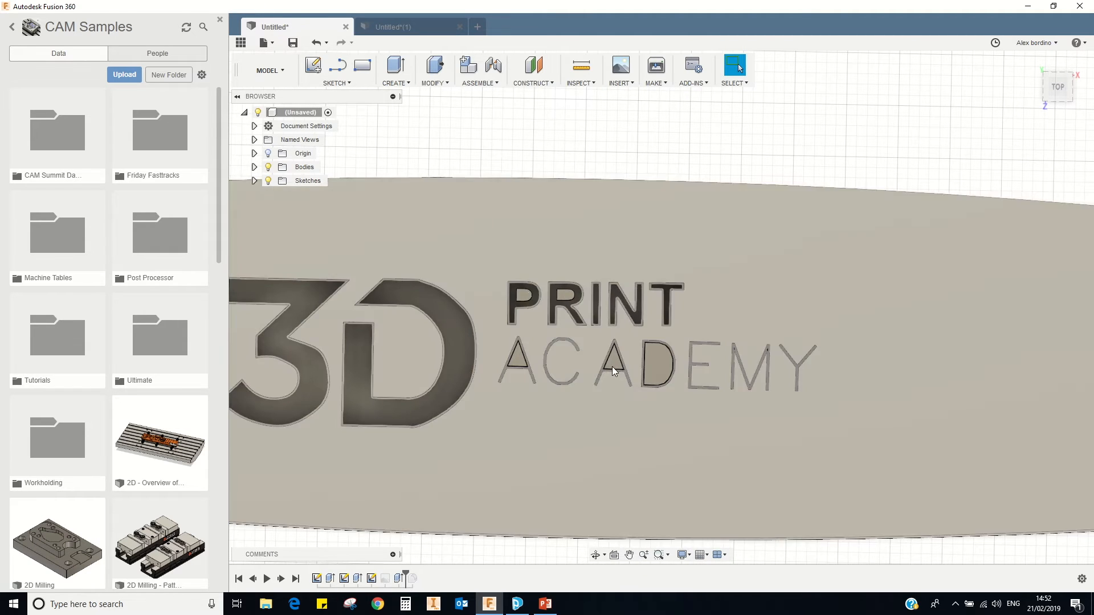
{"action": "middle_click_drag", "start_coordinate": [612, 367], "coordinate": [621, 393], "text": "shift"}
{"action": "scroll", "coordinate": [612, 387], "scroll_direction": "down", "scroll_amount": 6}
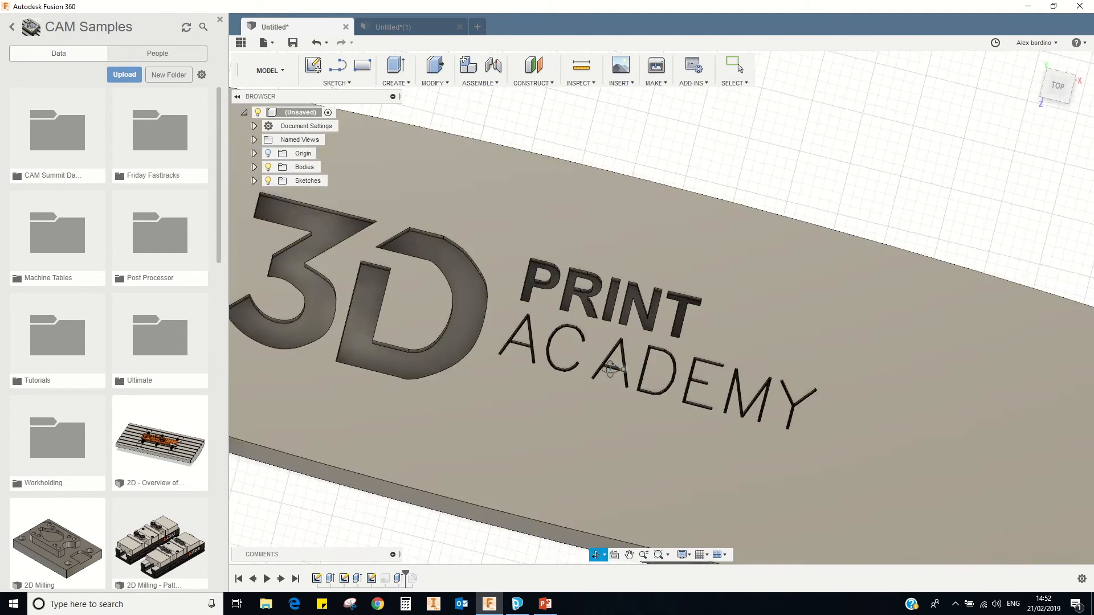
{"action": "scroll", "coordinate": [609, 384], "scroll_direction": "down", "scroll_amount": 1}
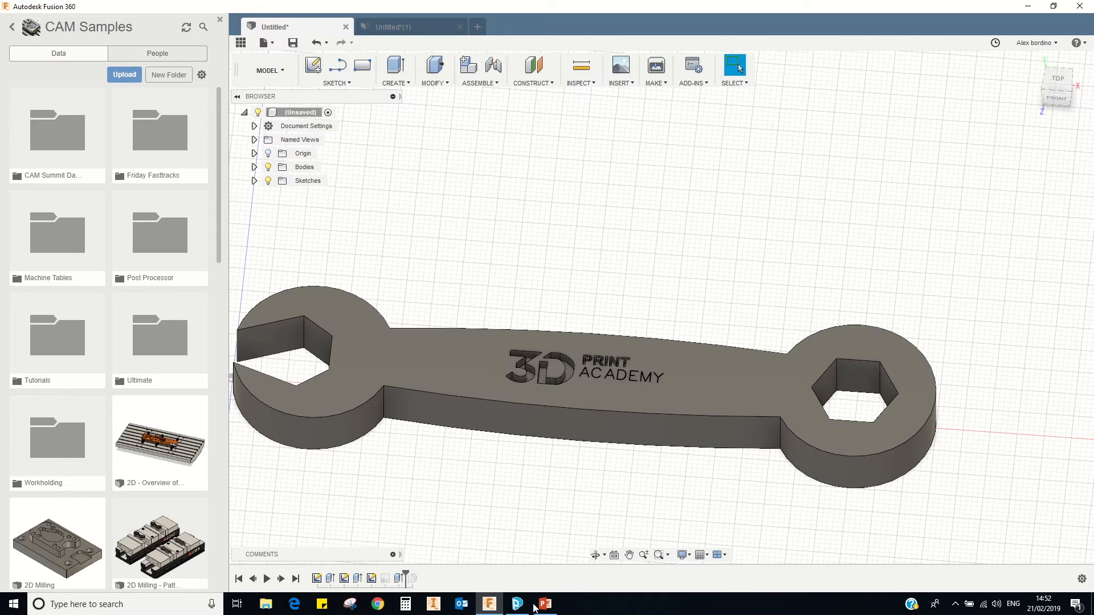
- Switch to the new wrench design and create a sketch on the wrench's top face
{"action": "left_click", "coordinate": [423, 22]}
{"action": "middle_click_drag", "start_coordinate": [671, 256], "coordinate": [576, 227], "text": "shift"}
{"action": "key", "text": "Escape"}
{"action": "left_click", "coordinate": [577, 226]}
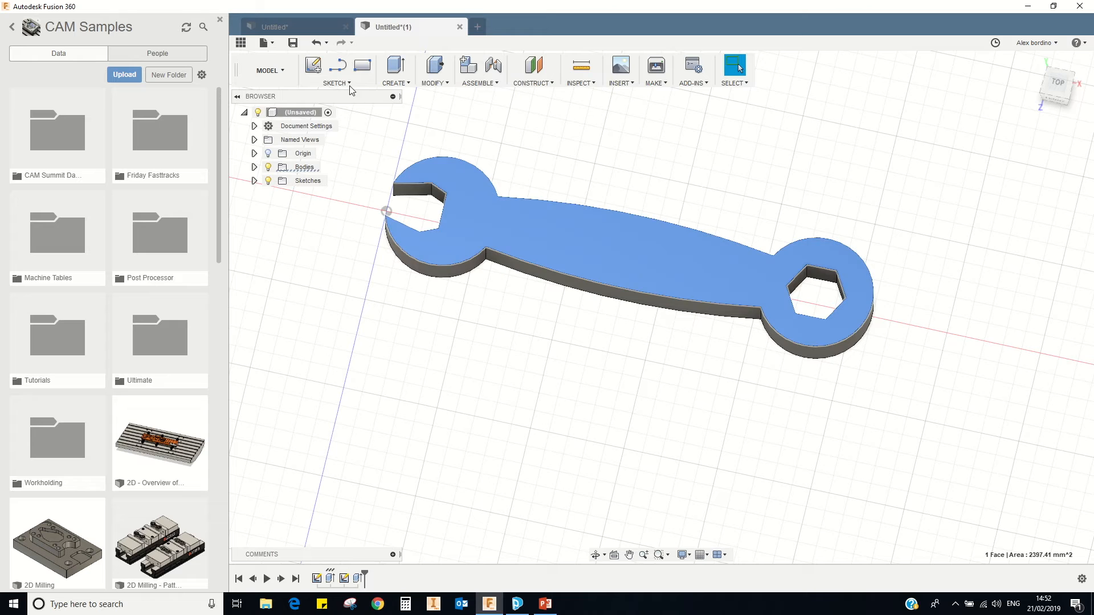
{"action": "right_click", "coordinate": [607, 221]}
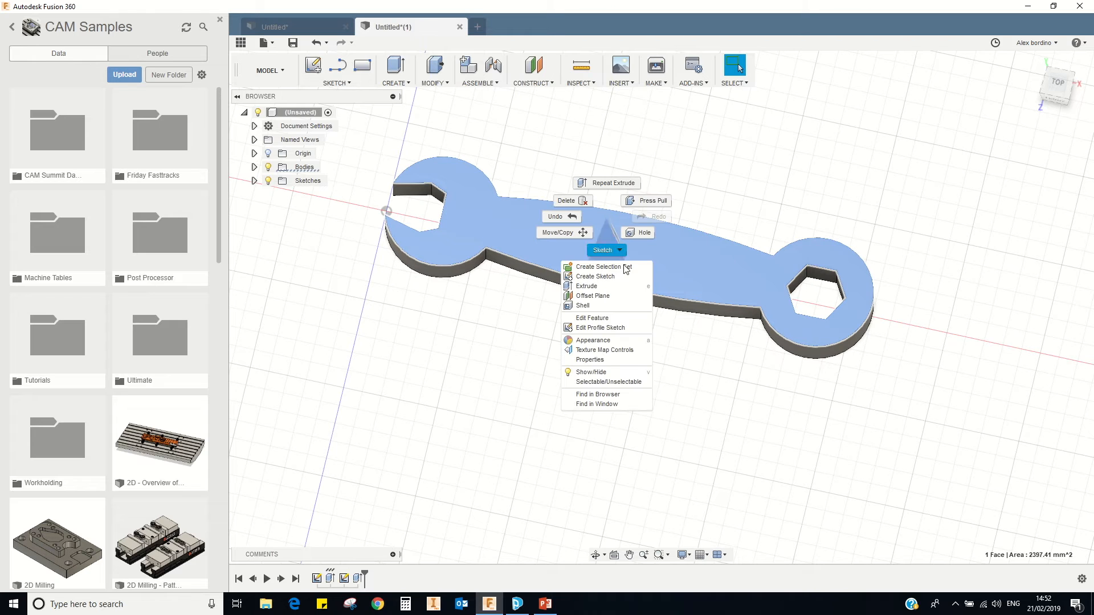
{"action": "left_click", "coordinate": [595, 277]}
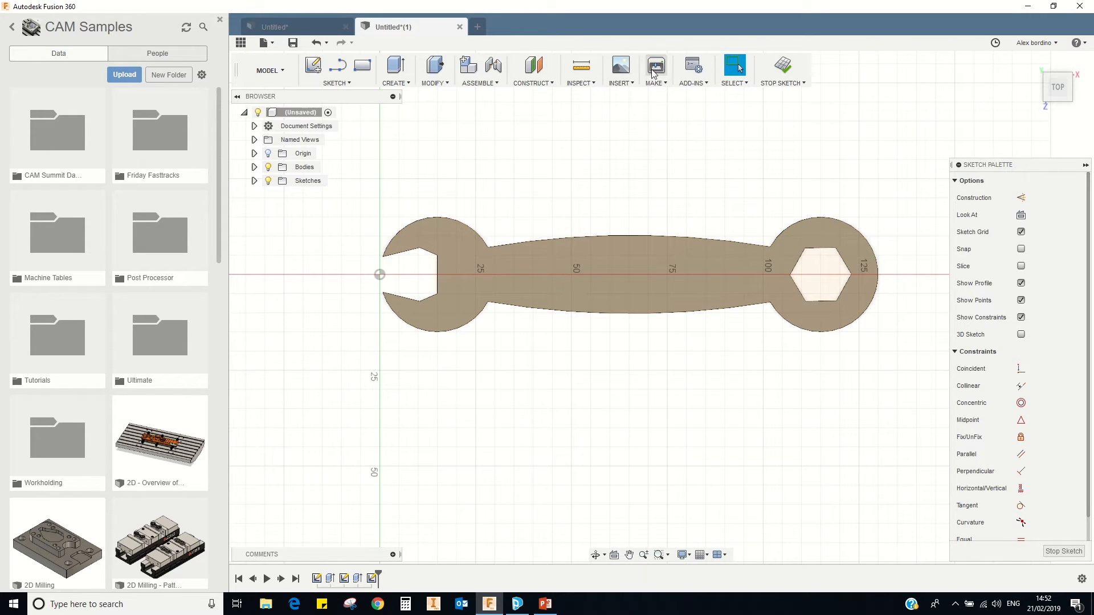
- Project the wrench's top face outline into the sketch with the projection link kept on
{"action": "left_click", "coordinate": [336, 83]}
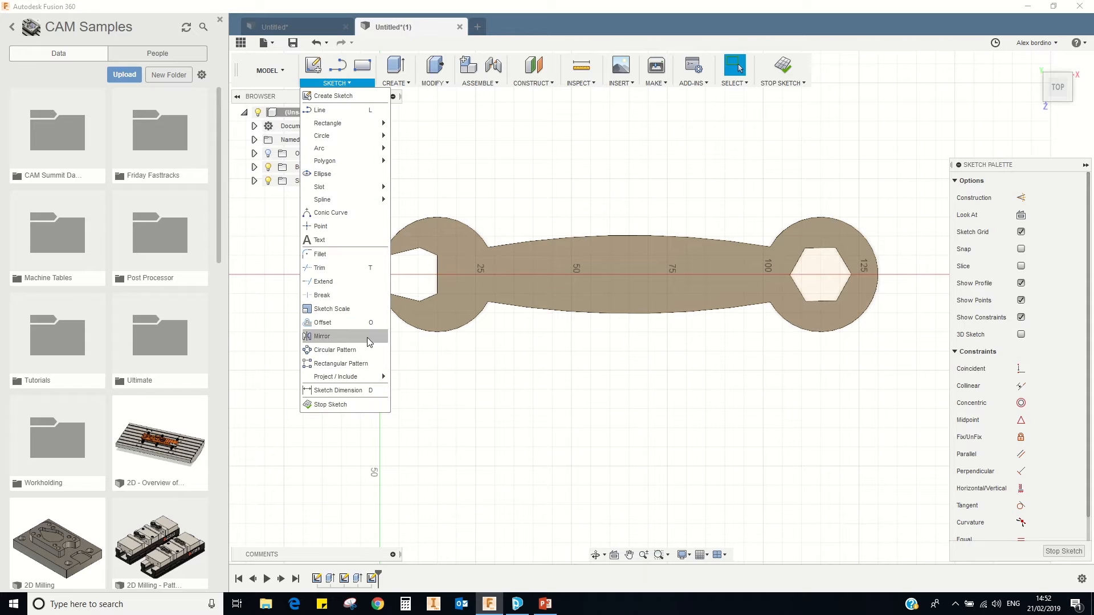
{"action": "mouse_move", "coordinate": [365, 381]}
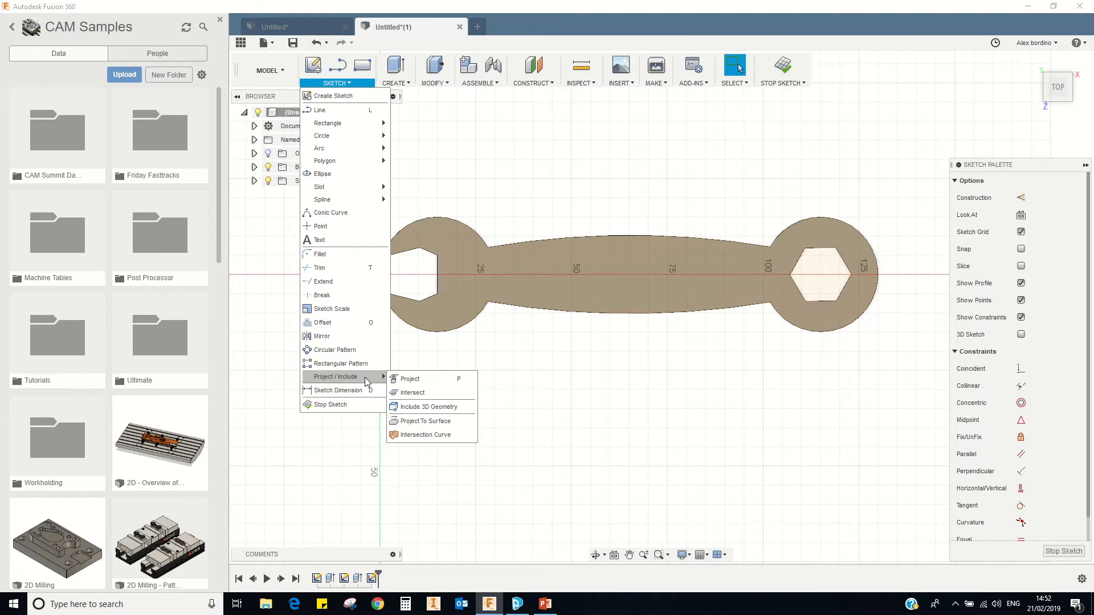
{"action": "left_click", "coordinate": [402, 374]}
{"action": "left_click", "coordinate": [517, 259]}
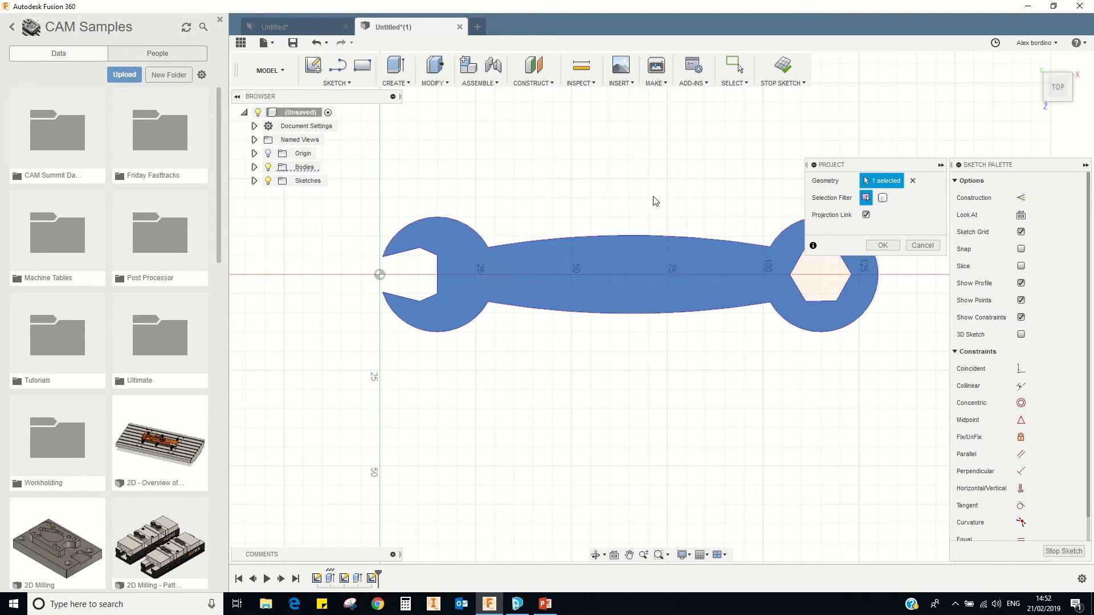
{"action": "left_click", "coordinate": [881, 245]}
- Draw a horizontal construction line from the midpoint of the open jaw's inner edge to the nearest corner of the hexagon
{"action": "left_click", "coordinate": [343, 83]}
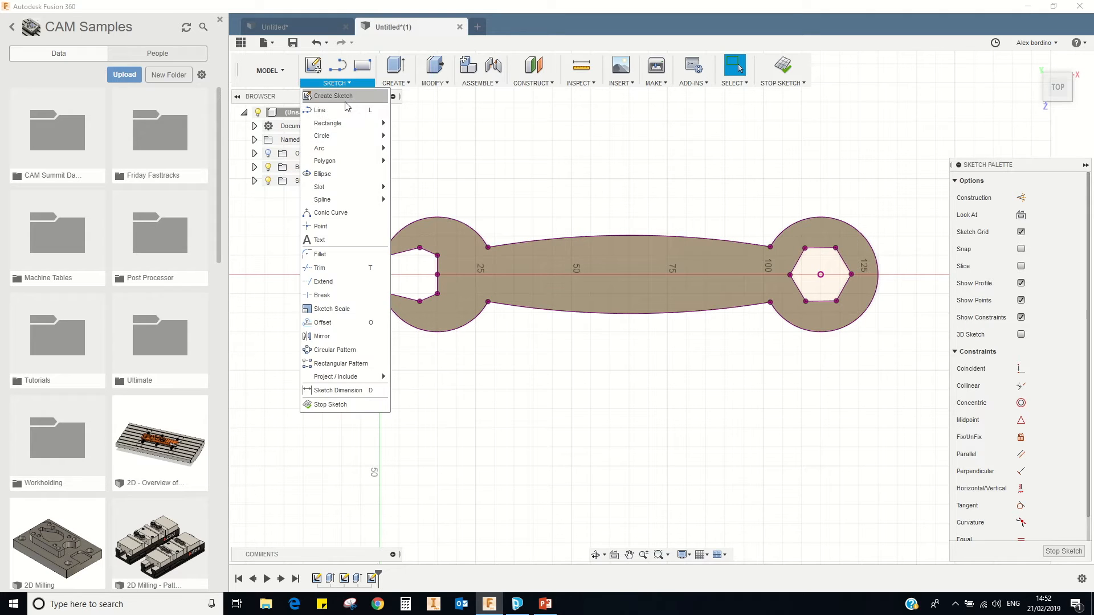
{"action": "left_click", "coordinate": [347, 109]}
{"action": "left_click", "coordinate": [1020, 198]}
{"action": "left_click", "coordinate": [437, 274]}
{"action": "left_click", "coordinate": [790, 275]}
{"action": "right_click", "coordinate": [690, 194]}
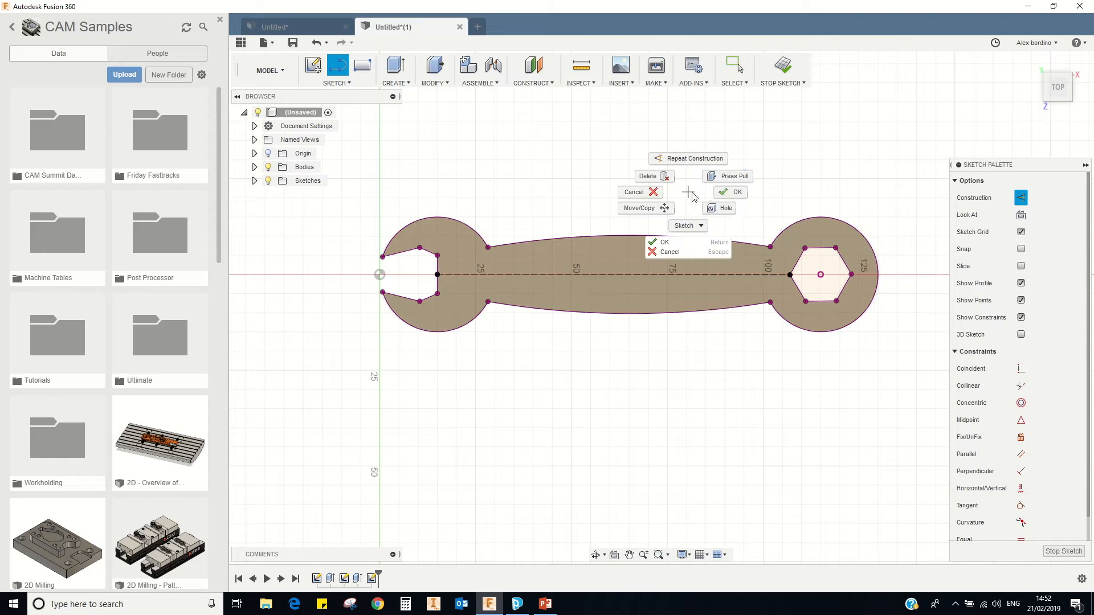
{"action": "left_click", "coordinate": [724, 194]}
- Draw a vertical construction line about 20 mm long between the midpoints of the handle's upper and lower arcs
{"action": "left_click", "coordinate": [336, 83]}
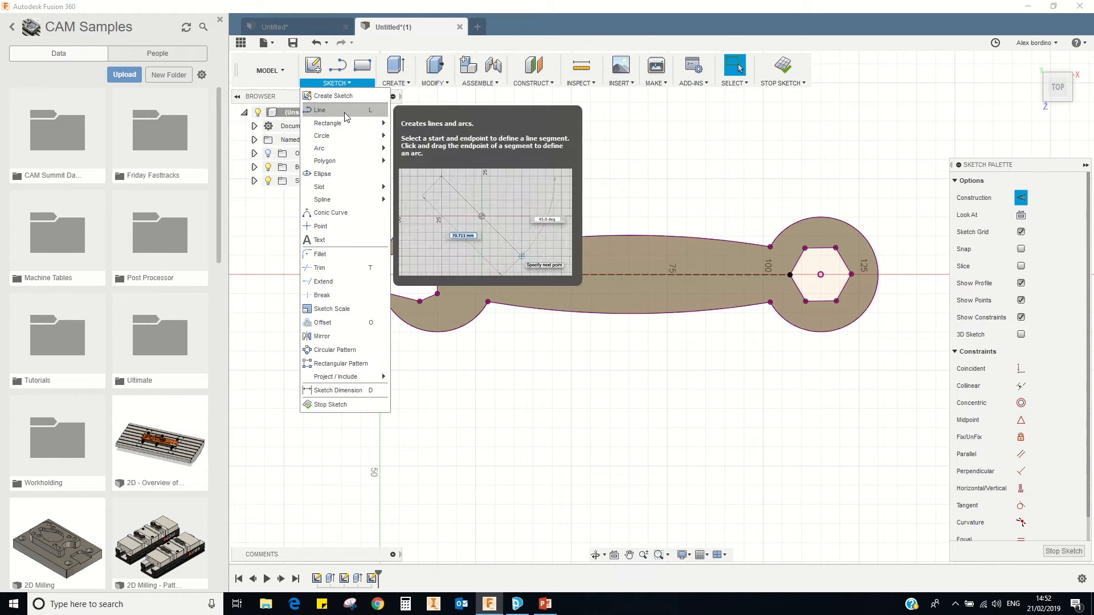
{"action": "left_click", "coordinate": [344, 111]}
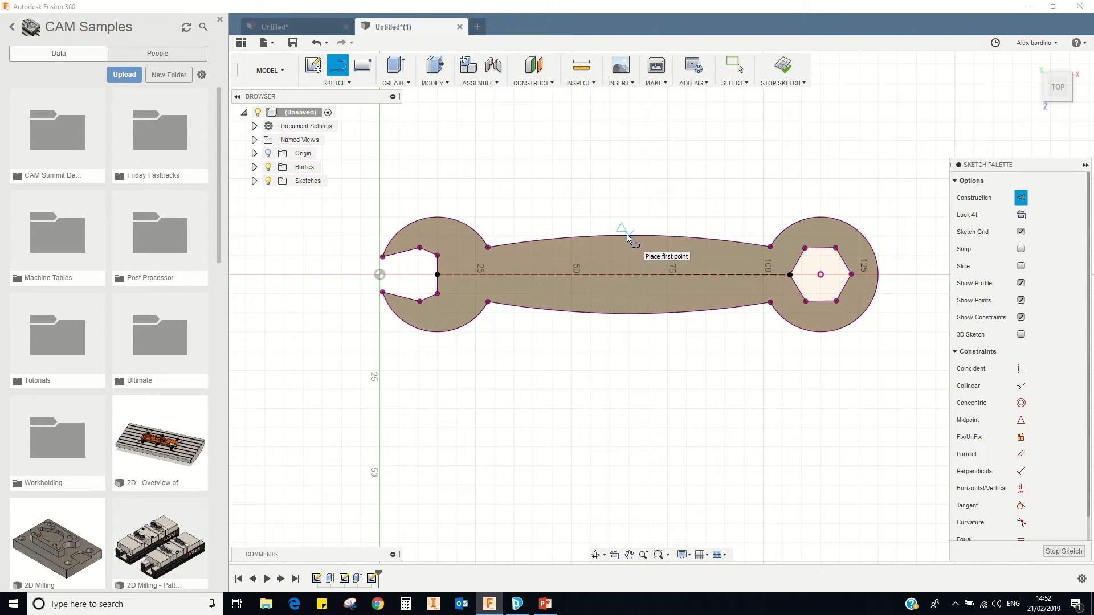
{"action": "left_click", "coordinate": [627, 234]}
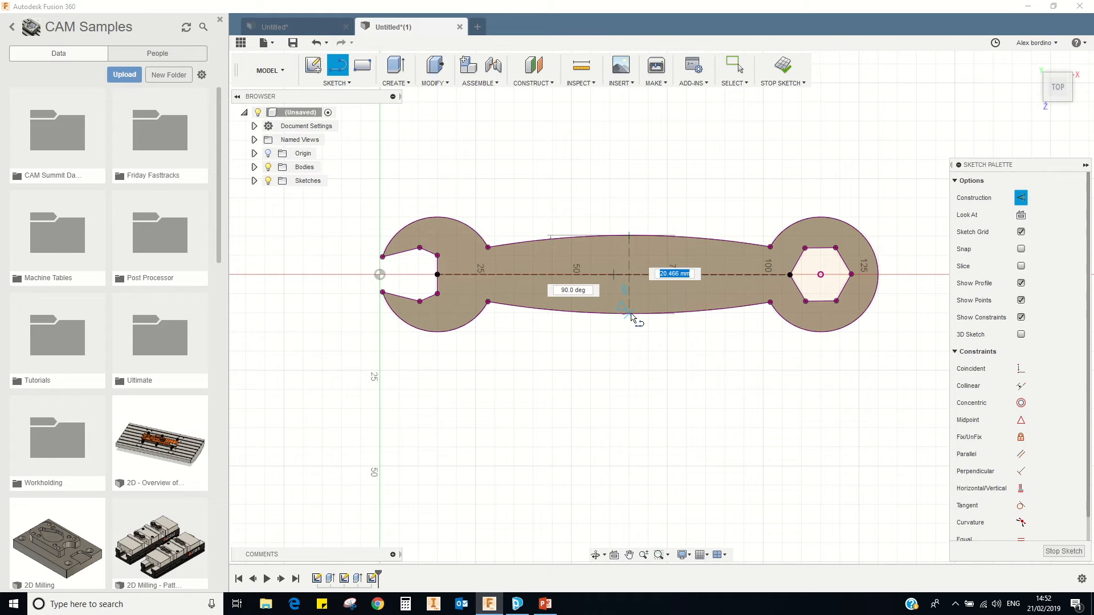
{"action": "left_click", "coordinate": [629, 313]}
{"action": "key", "text": "Escape"}
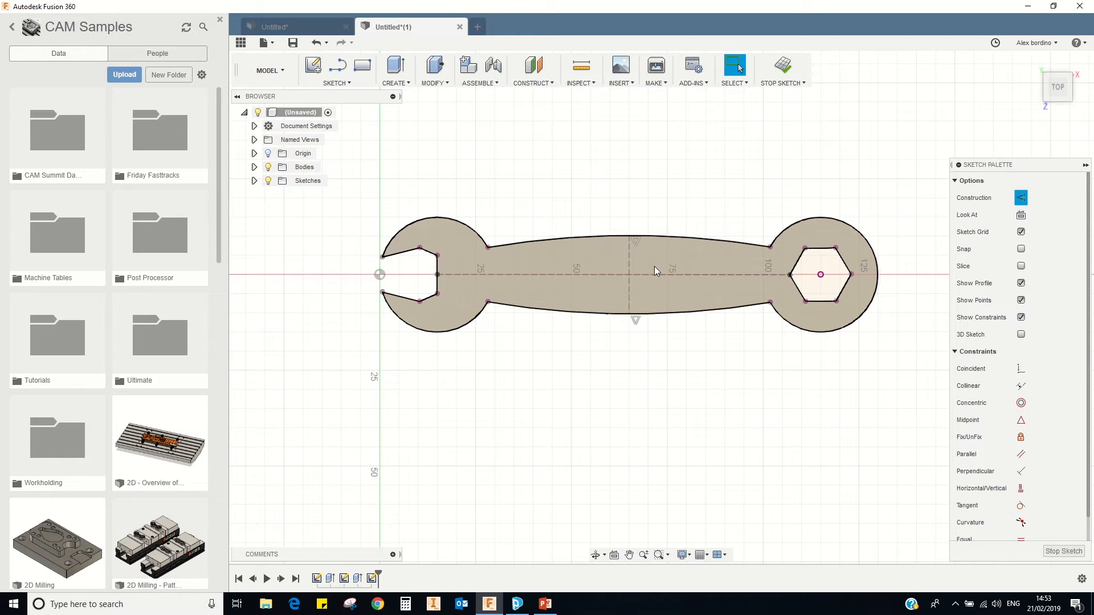
- Attach the logo image z-PgfN6q_400x400 from the Pictures folder as a canvas on the wrench's top face
{"action": "left_click", "coordinate": [625, 70]}
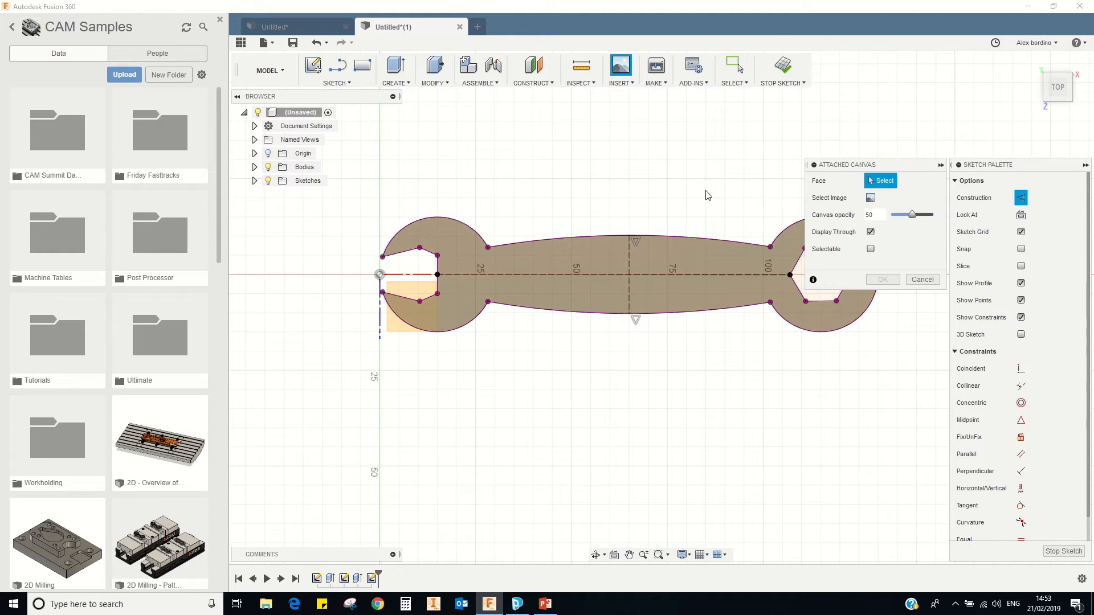
{"action": "left_click", "coordinate": [871, 198]}
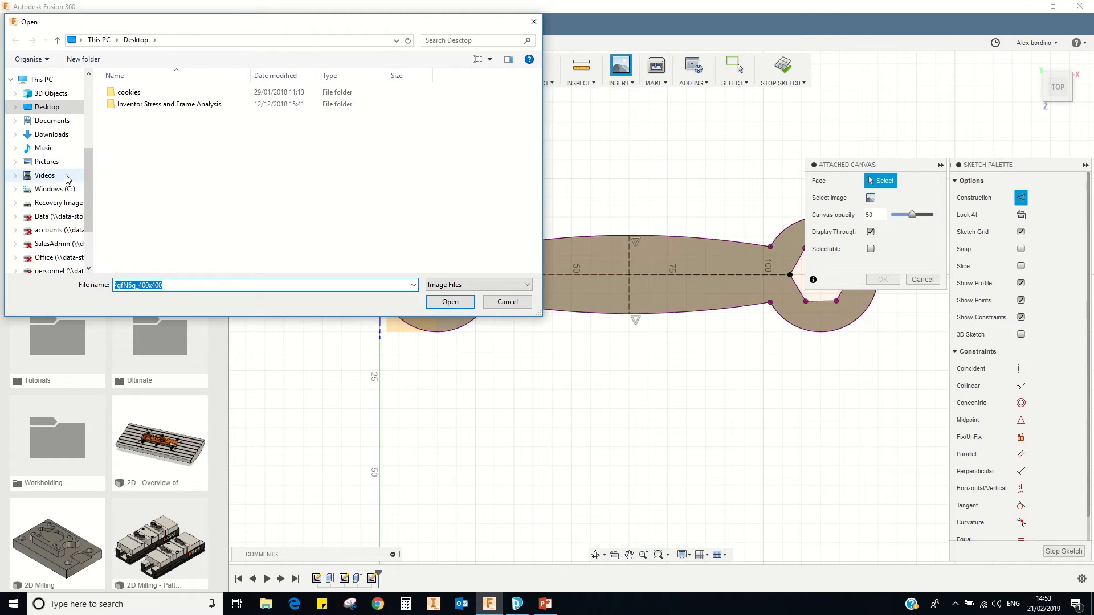
{"action": "left_click", "coordinate": [46, 162]}
{"action": "left_click", "coordinate": [321, 111]}
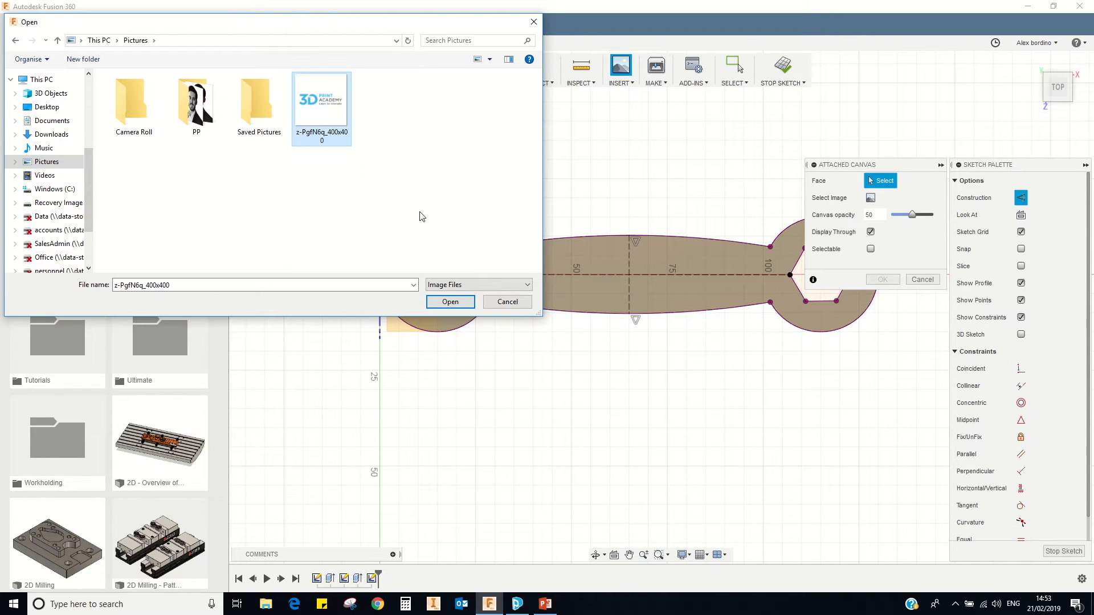
{"action": "left_click", "coordinate": [450, 302]}
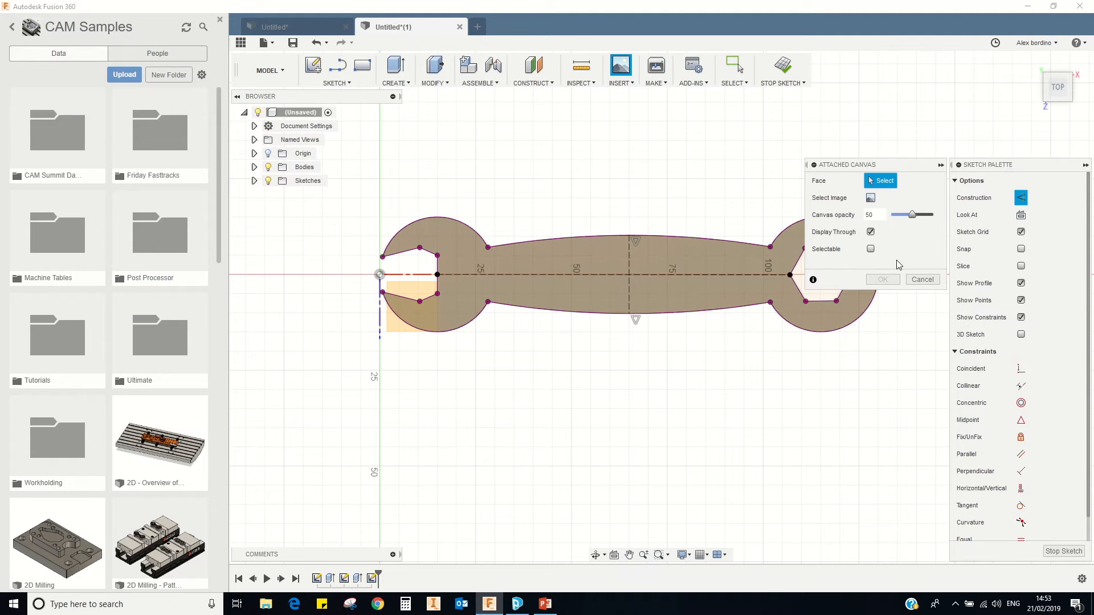
{"action": "scroll", "coordinate": [679, 207], "scroll_direction": "down", "scroll_amount": 10}
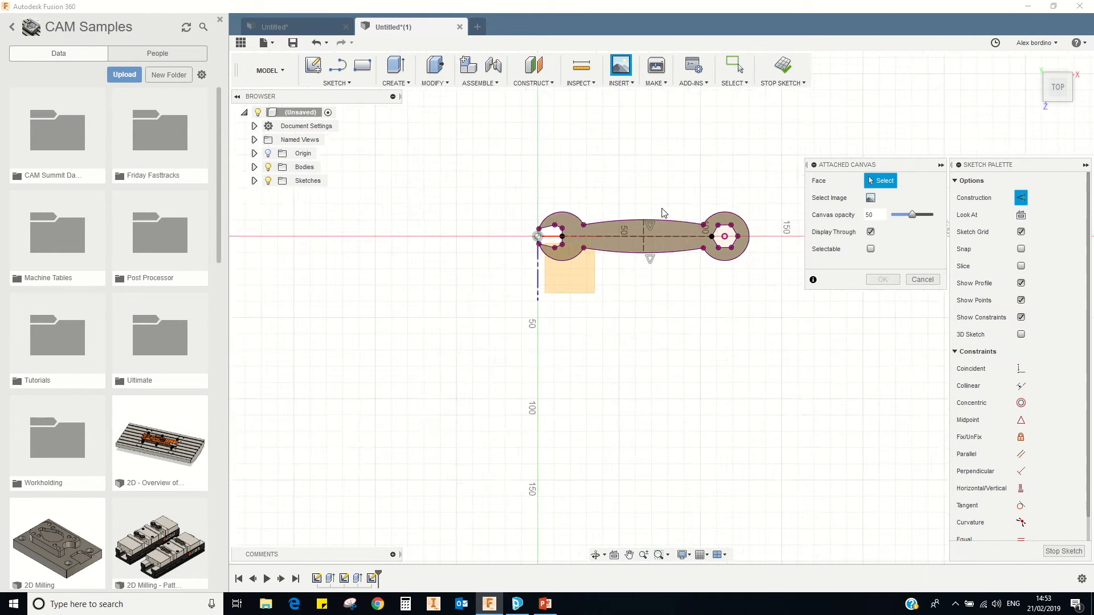
{"action": "scroll", "coordinate": [659, 221], "scroll_direction": "up", "scroll_amount": 10}
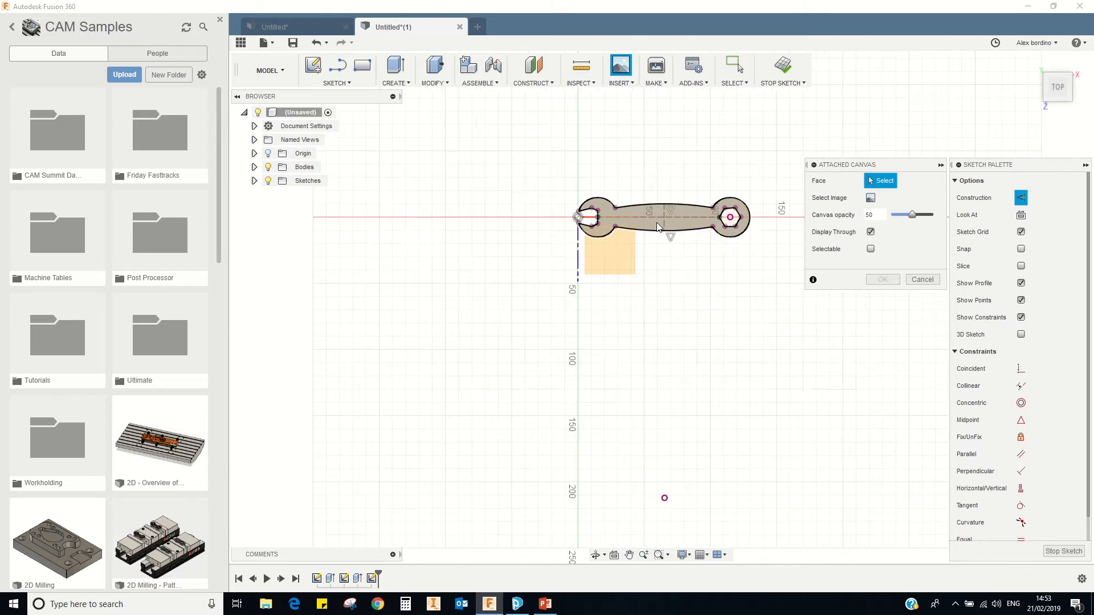
{"action": "left_click", "coordinate": [636, 180]}
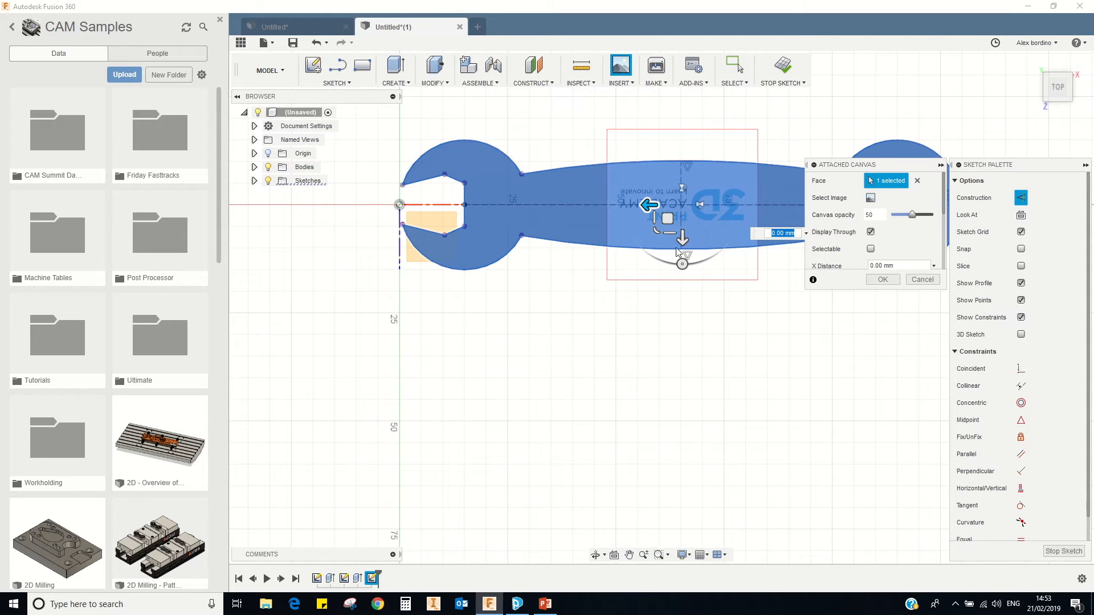
- Rotate the logo canvas upright along the handle and set its opacity to 100
{"action": "middle_click_drag", "start_coordinate": [711, 208], "coordinate": [527, 236]}
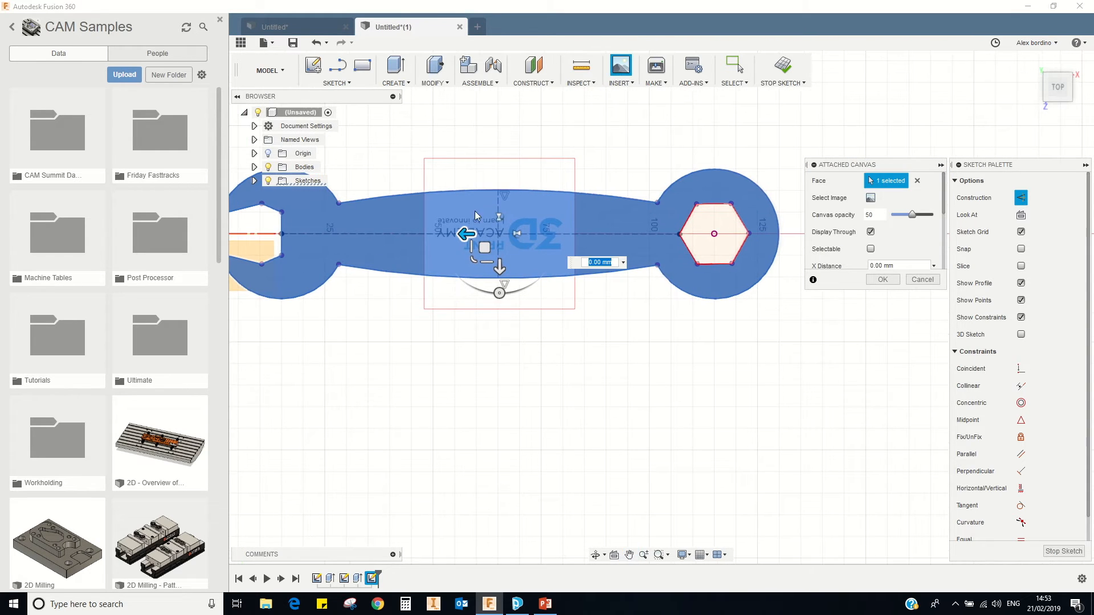
{"action": "left_click_drag", "start_coordinate": [498, 294], "coordinate": [500, 161]}
{"action": "left_click_drag", "start_coordinate": [525, 239], "coordinate": [527, 212]}
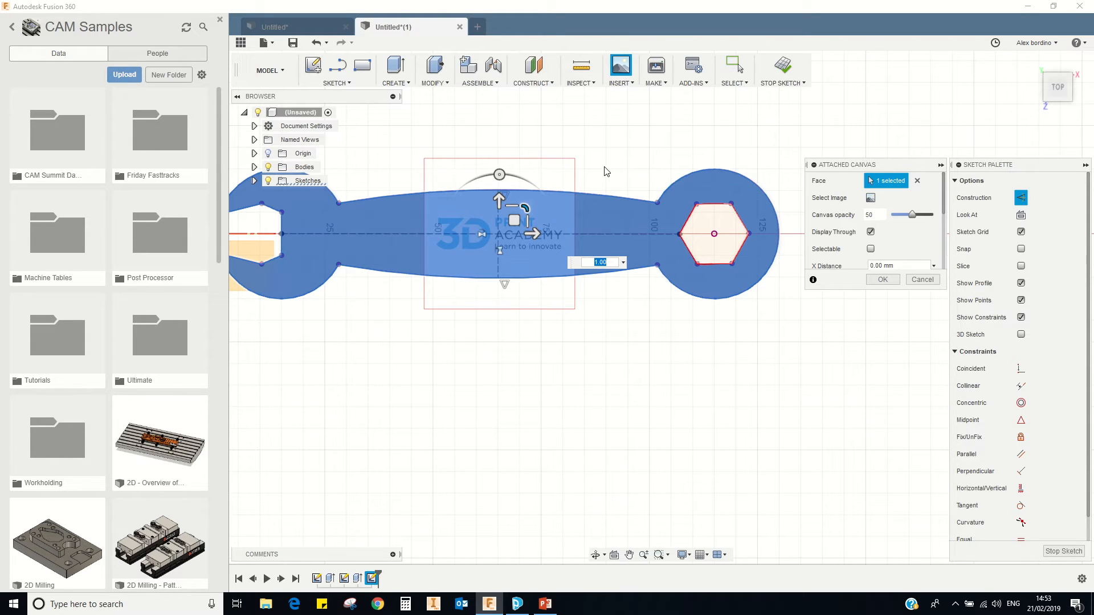
{"action": "mouse_move", "coordinate": [918, 213]}
{"action": "left_mouse_down"}
{"action": "mouse_move", "coordinate": [943, 217]}
{"action": "mouse_move", "coordinate": [887, 220]}
{"action": "mouse_move", "coordinate": [937, 219]}
{"action": "mouse_move", "coordinate": [919, 220]}
{"action": "mouse_move", "coordinate": [929, 229]}
{"action": "left_mouse_up"}
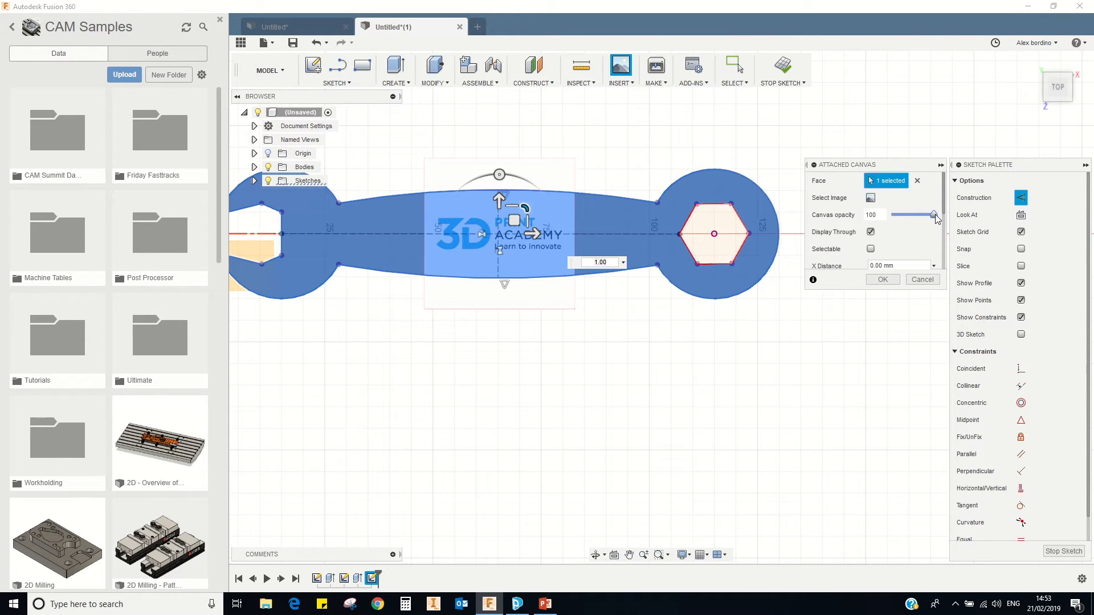
{"action": "left_click", "coordinate": [883, 280]}
- Examine the logo canvas on the handle at an angle and up close from above
{"action": "middle_click_drag", "start_coordinate": [502, 324], "coordinate": [484, 229], "text": "shift"}
{"action": "scroll", "coordinate": [464, 221], "scroll_direction": "up", "scroll_amount": 6}
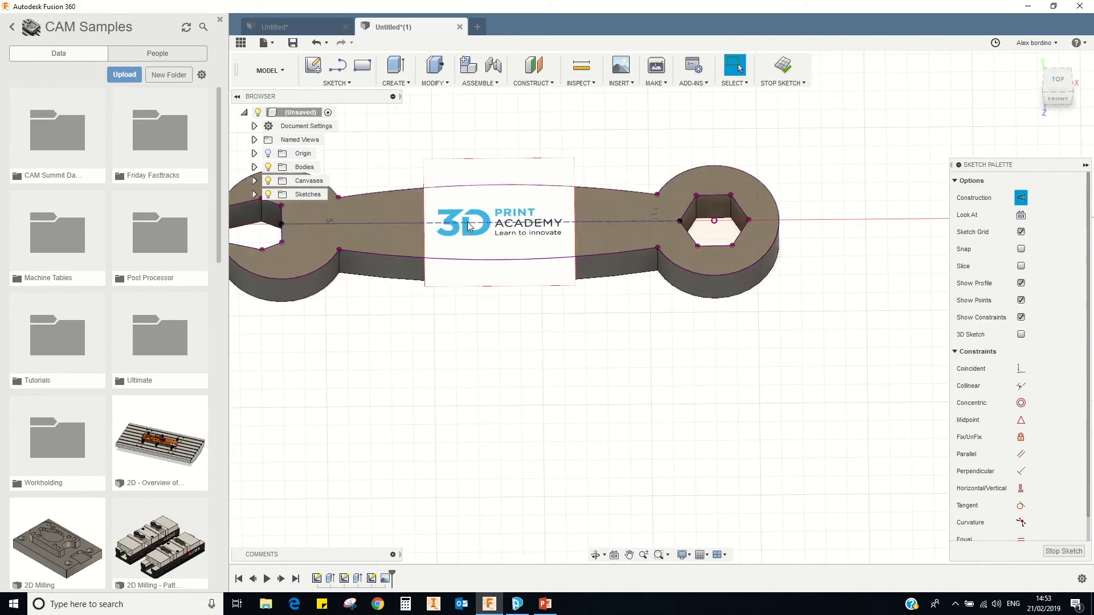
{"action": "left_click", "coordinate": [1061, 84]}
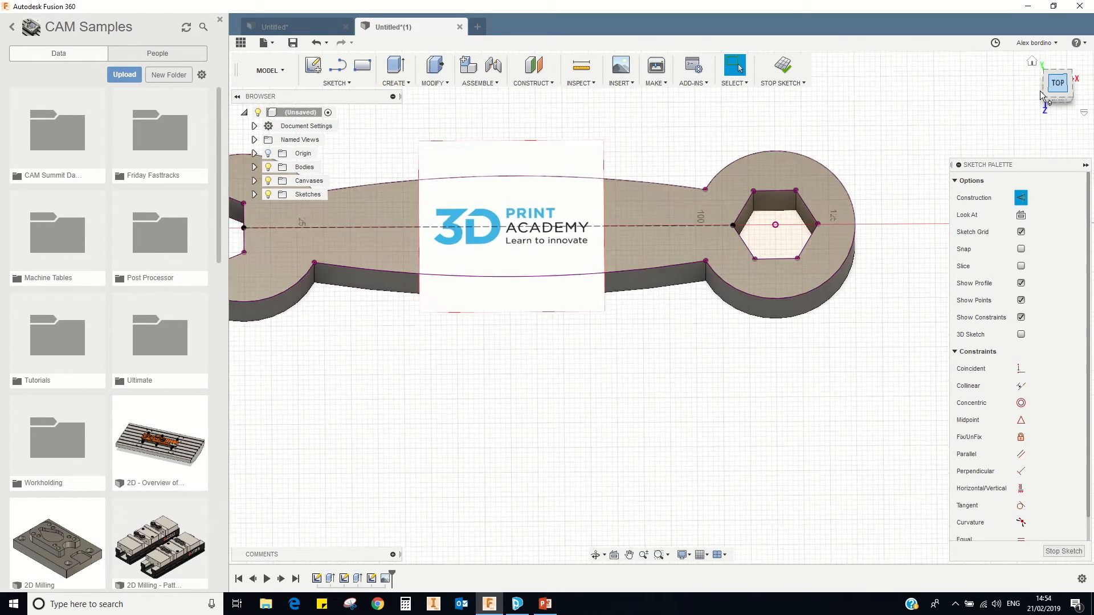
{"action": "scroll", "coordinate": [433, 228], "scroll_direction": "up", "scroll_amount": 5}
{"action": "scroll", "coordinate": [484, 226], "scroll_direction": "up", "scroll_amount": 3}
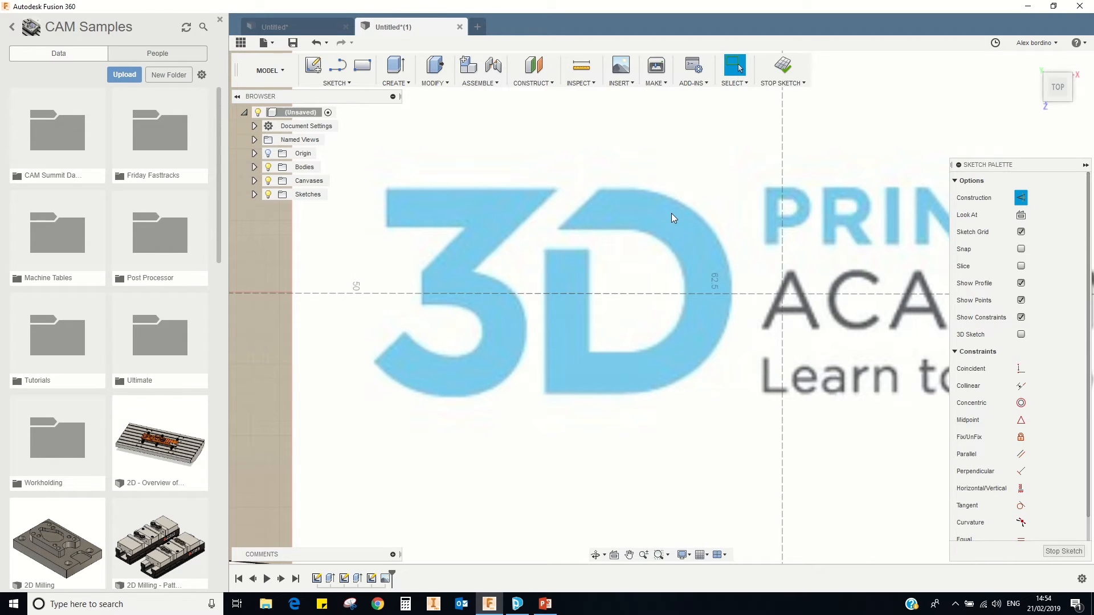
{"action": "middle_click_drag", "start_coordinate": [671, 214], "coordinate": [638, 206]}
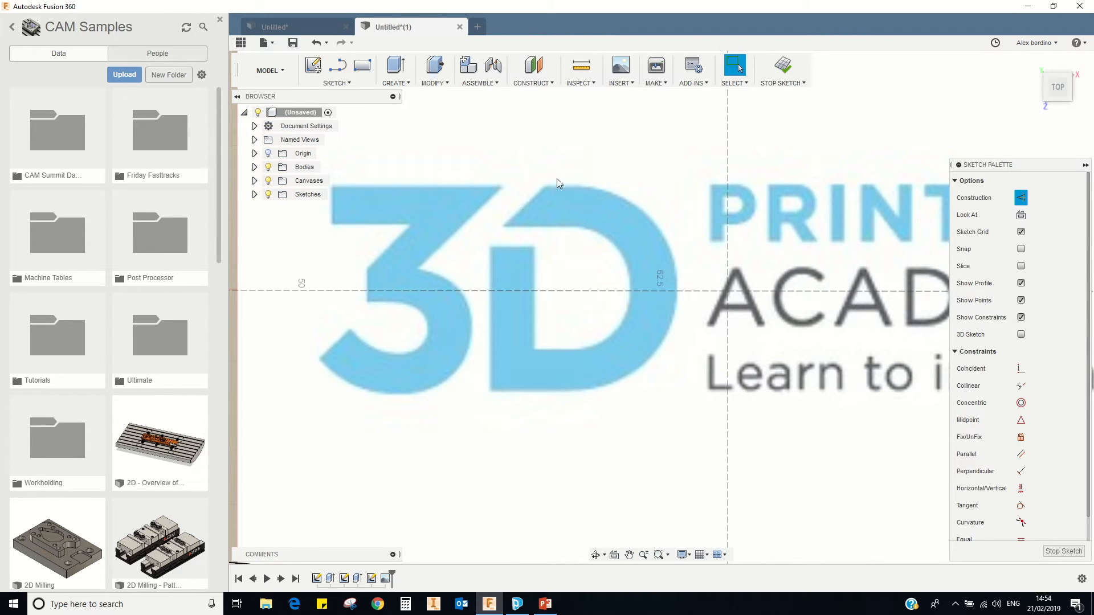
{"action": "scroll", "coordinate": [601, 276], "scroll_direction": "down", "scroll_amount": 5}
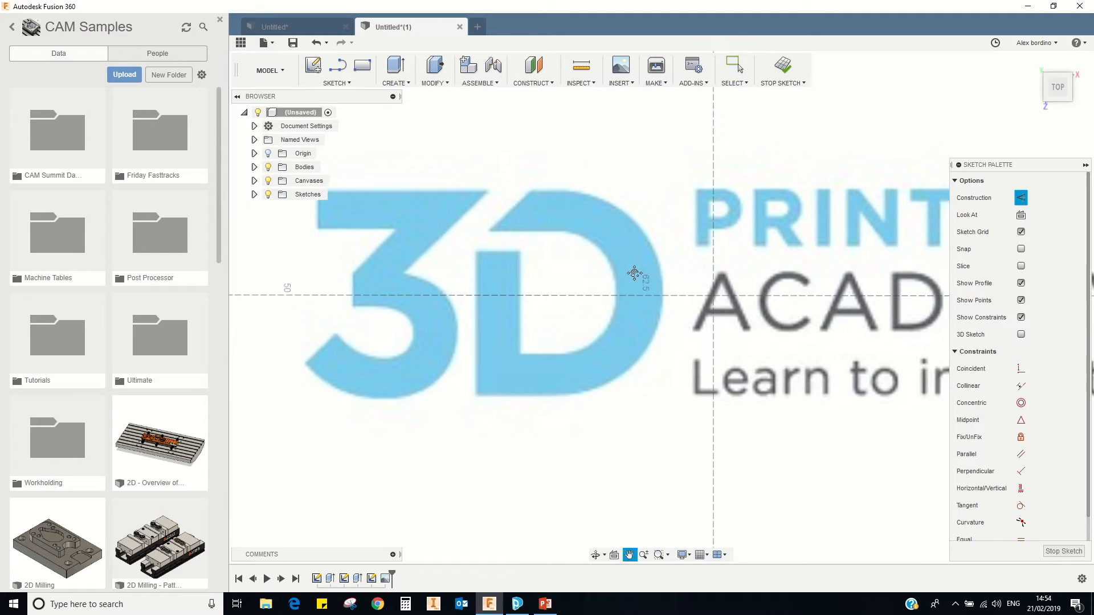
{"action": "scroll", "coordinate": [663, 267], "scroll_direction": "up", "scroll_amount": 3}
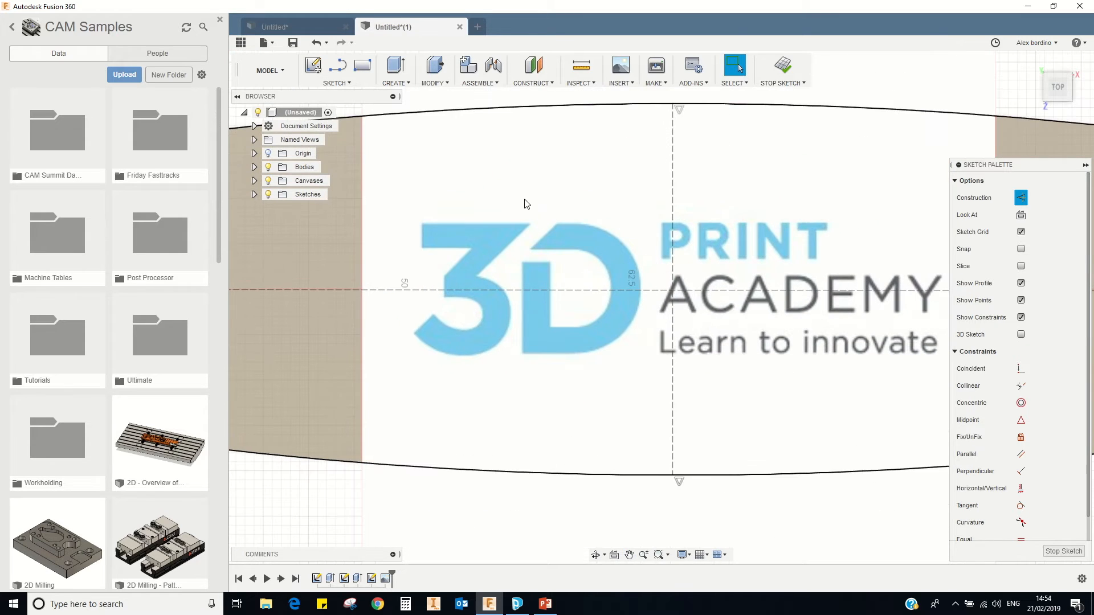
- Trace the logo's 3 with solid lines along its top edge, about 6 mm, and its upper diagonal, about 4 mm
{"action": "left_click", "coordinate": [347, 83]}
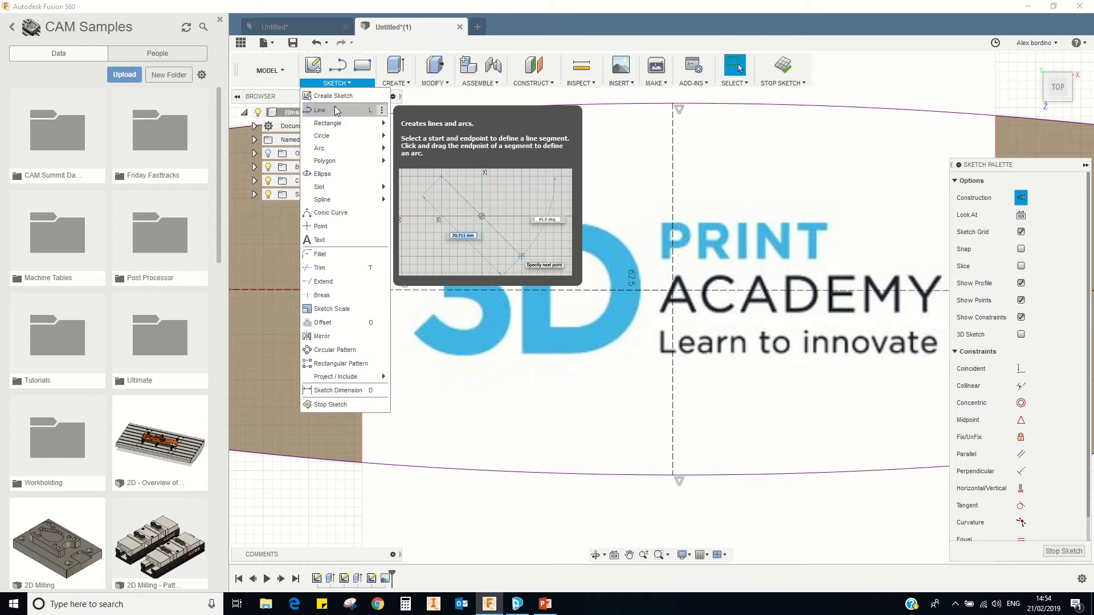
{"action": "left_click", "coordinate": [334, 107]}
{"action": "left_click", "coordinate": [422, 224]}
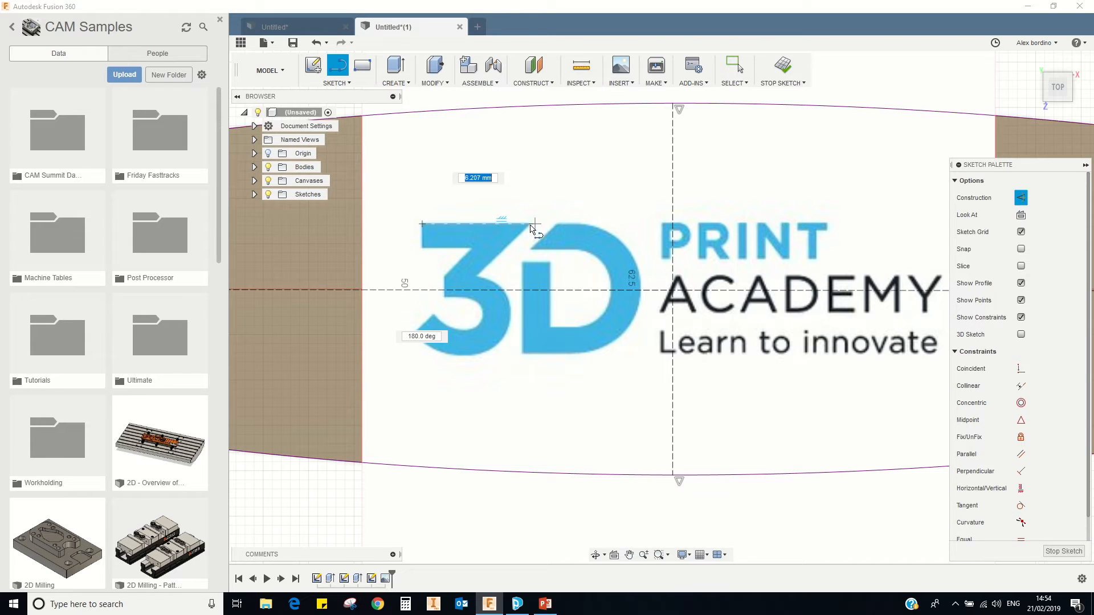
{"action": "left_click", "coordinate": [1023, 197]}
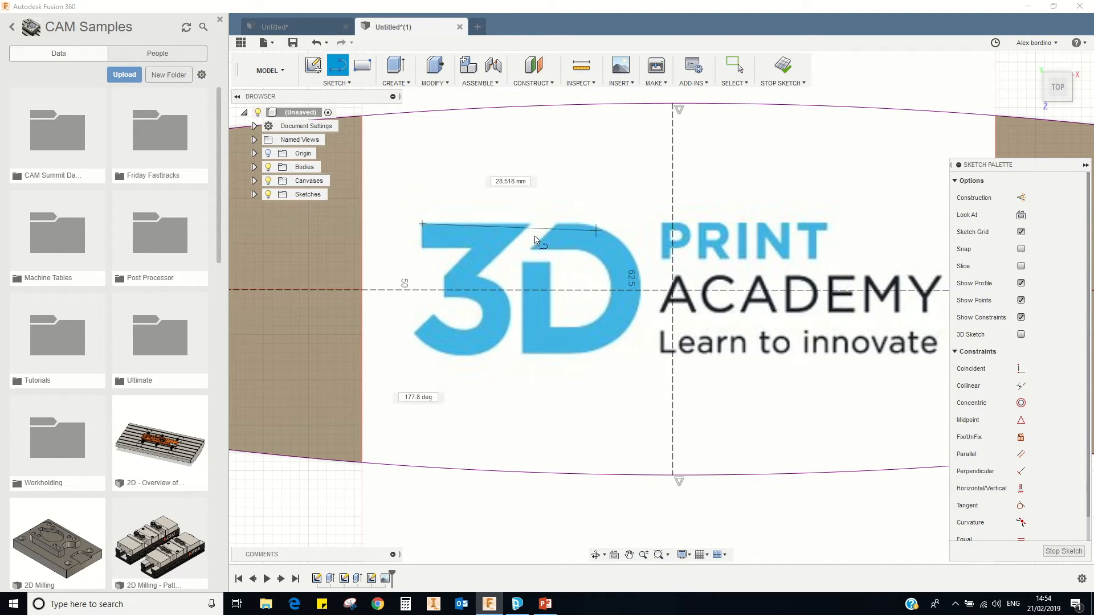
{"action": "left_click", "coordinate": [527, 223]}
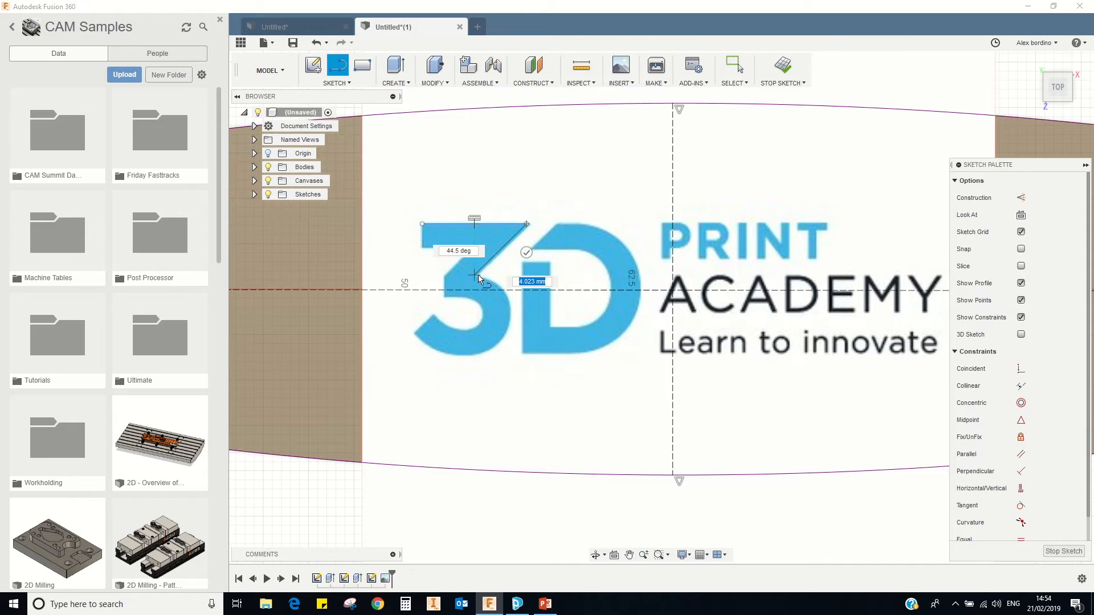
{"action": "left_click", "coordinate": [477, 275]}
{"action": "right_click_drag", "start_coordinate": [493, 249], "coordinate": [521, 253]}
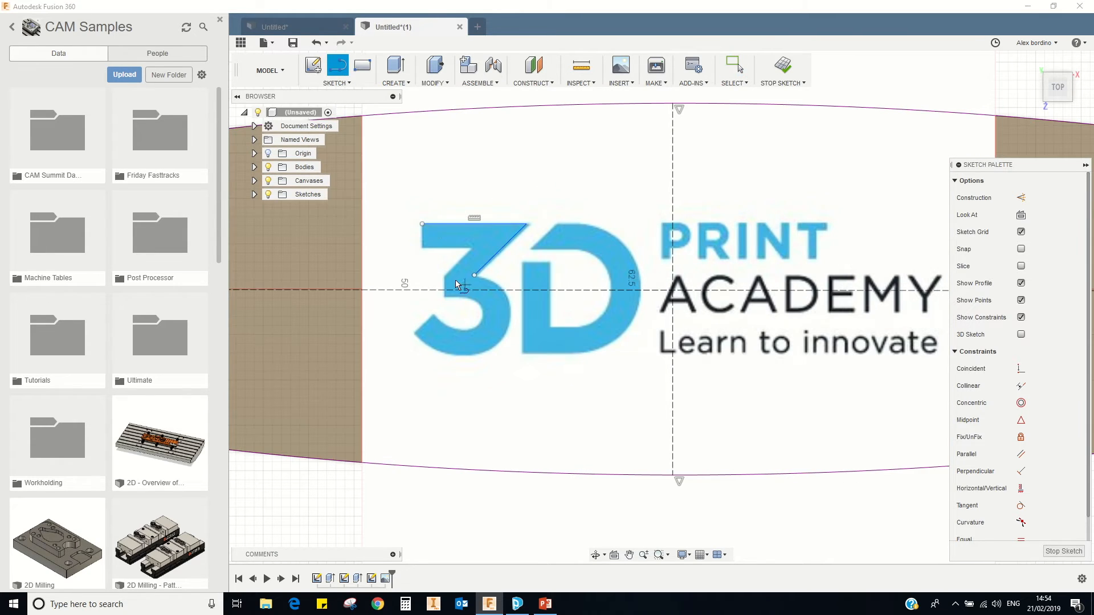
- Trace the short vertical end and the horizontal underside of the 3's top bar, starting from its upper-left corner
{"action": "left_click", "coordinate": [423, 224]}
{"action": "left_click", "coordinate": [422, 248]}
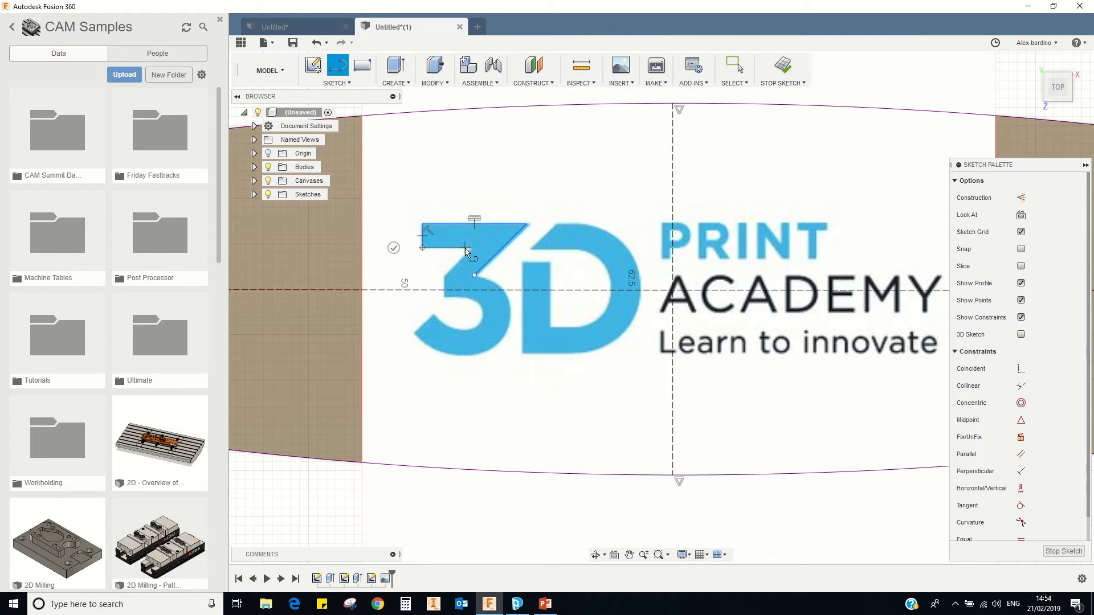
{"action": "left_click", "coordinate": [474, 248]}
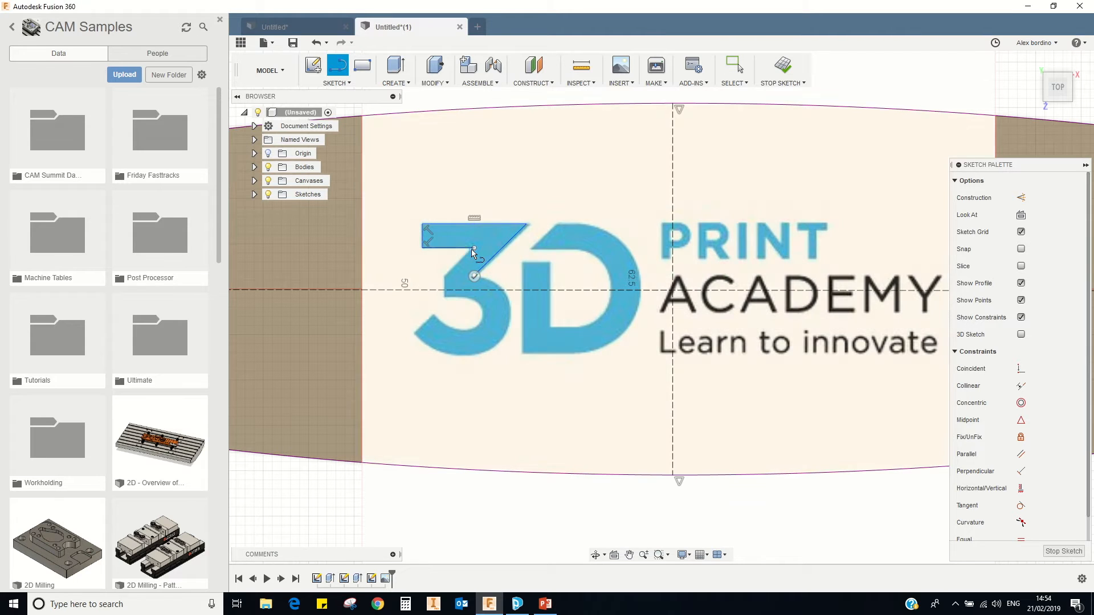
- Trace the 3's inner diagonal, about 2.4 mm, followed by the short vertical edge and the short horizontal edge below it
{"action": "left_click", "coordinate": [442, 278]}
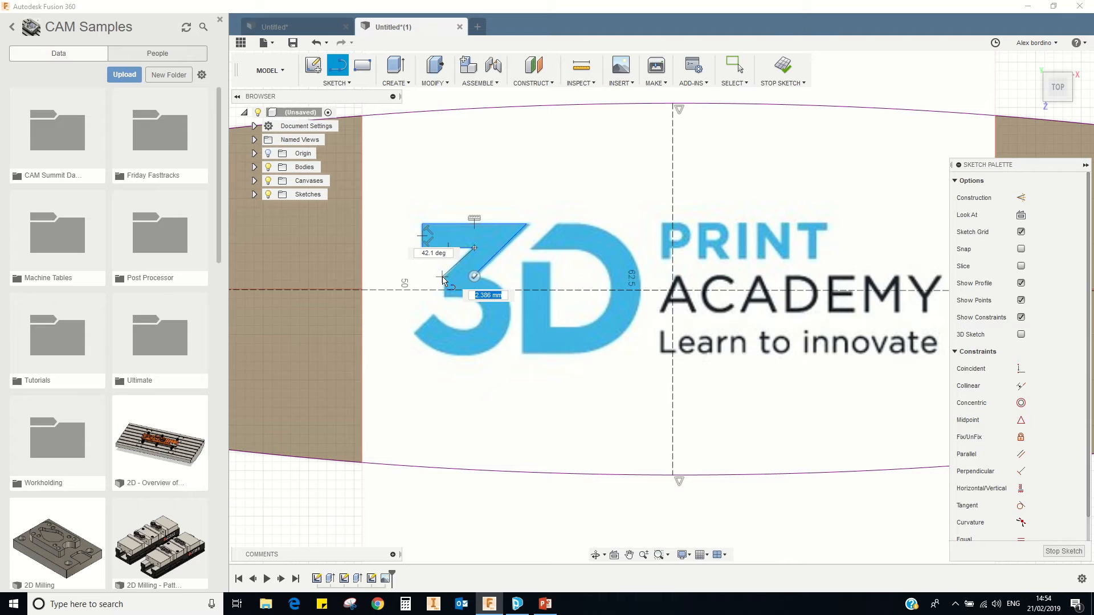
{"action": "left_click", "coordinate": [443, 289]}
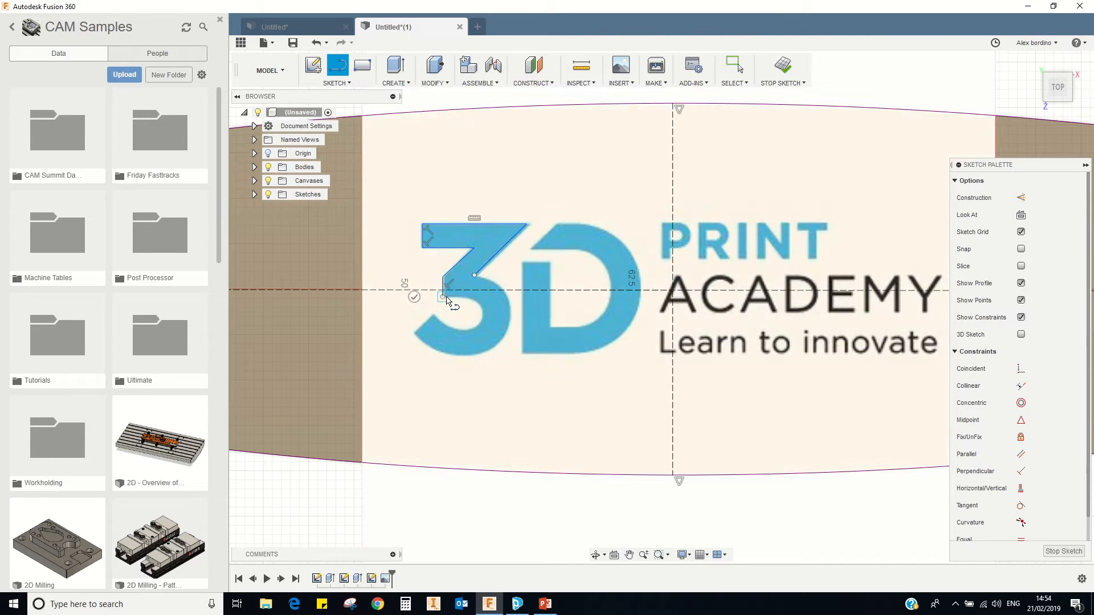
{"action": "left_click", "coordinate": [466, 297]}
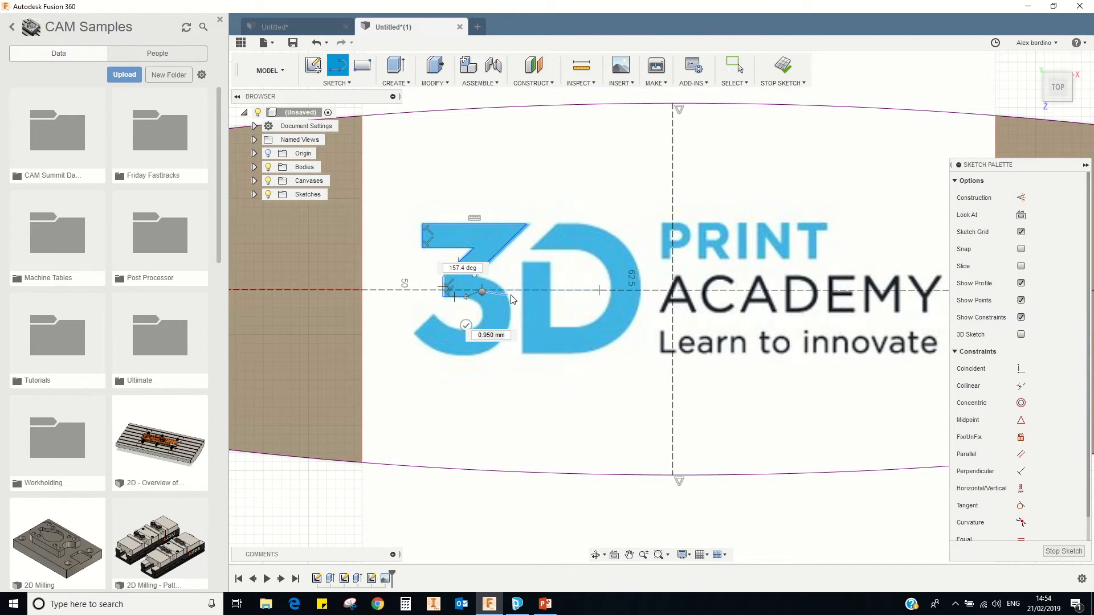
{"action": "key", "text": "Escape"}
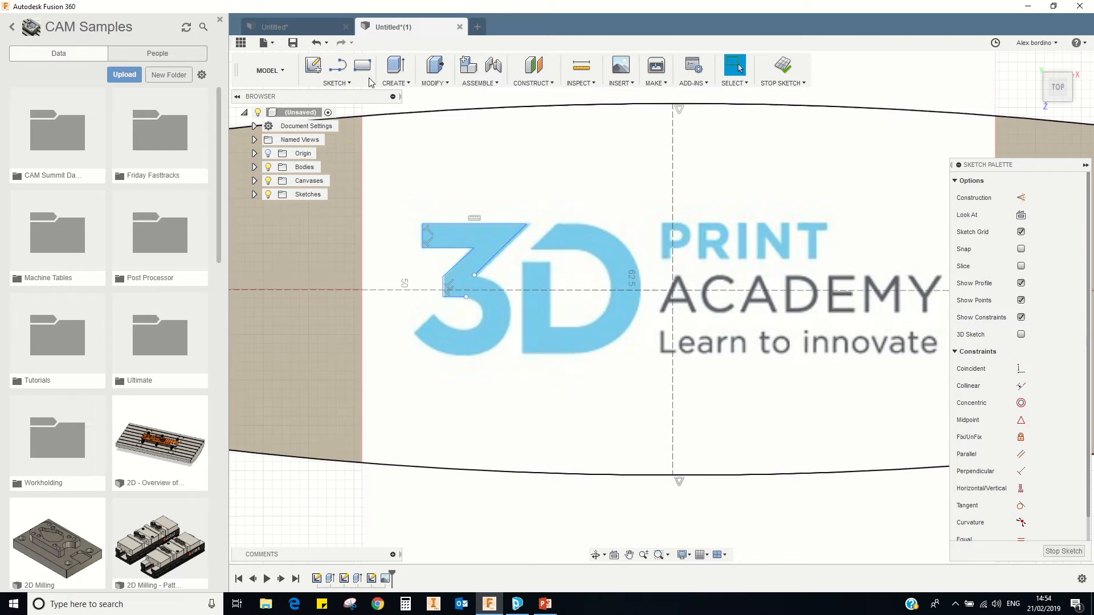
- Trace the slanted end of the 3's lower stroke with a separate line between its two corners
{"action": "left_click", "coordinate": [337, 65]}
{"action": "left_click", "coordinate": [415, 334]}
{"action": "left_click", "coordinate": [434, 314]}
{"action": "key", "text": "Escape"}
- Trace the 3's inner lower curve with a fit point spline from the short horizontal edge to the upper corner of the slanted end
{"action": "left_click", "coordinate": [337, 83]}
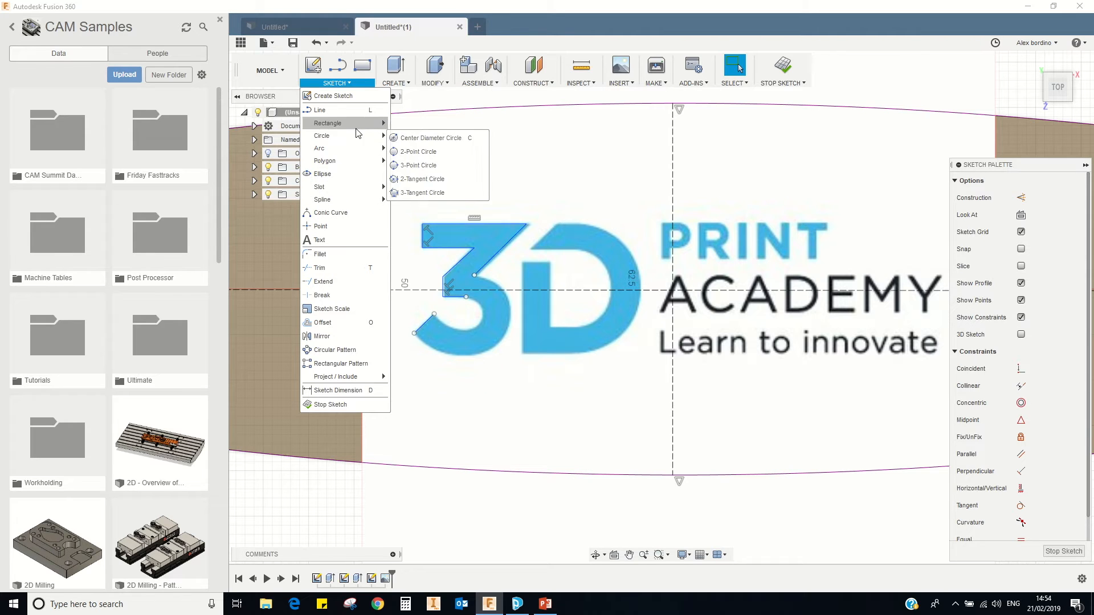
{"action": "mouse_move", "coordinate": [357, 199]}
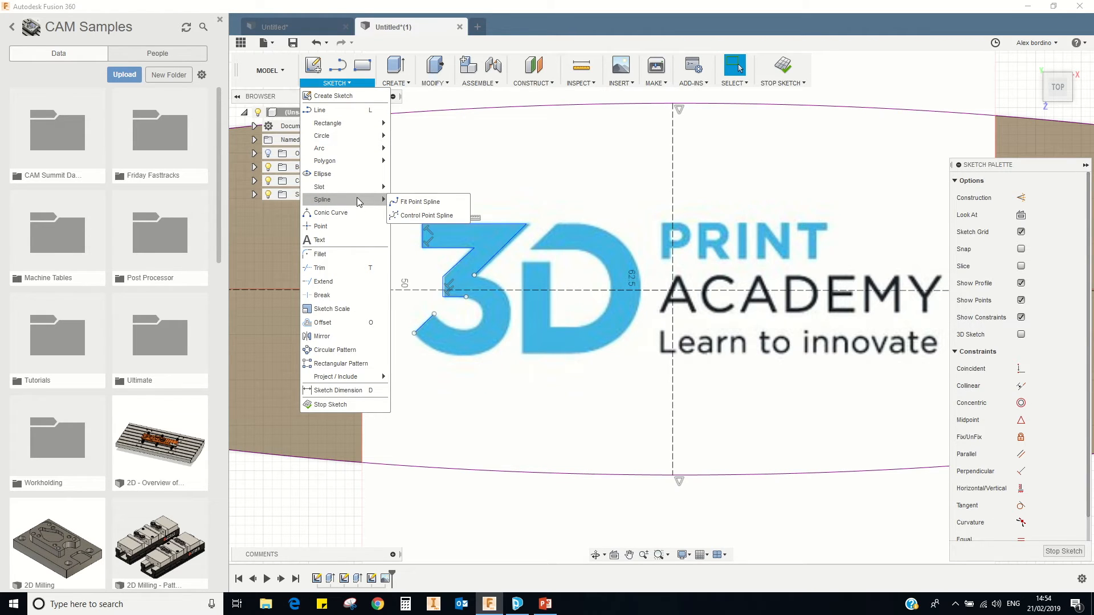
{"action": "left_click", "coordinate": [415, 206]}
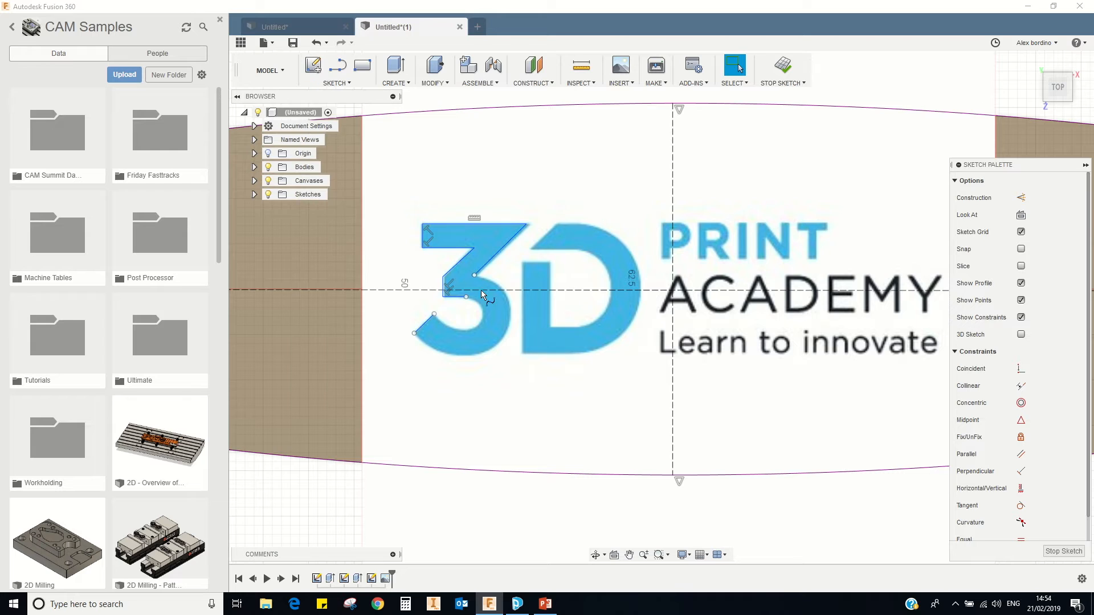
{"action": "scroll", "coordinate": [478, 302], "scroll_direction": "up", "scroll_amount": 5}
{"action": "left_click", "coordinate": [448, 281]}
{"action": "left_click", "coordinate": [479, 288]}
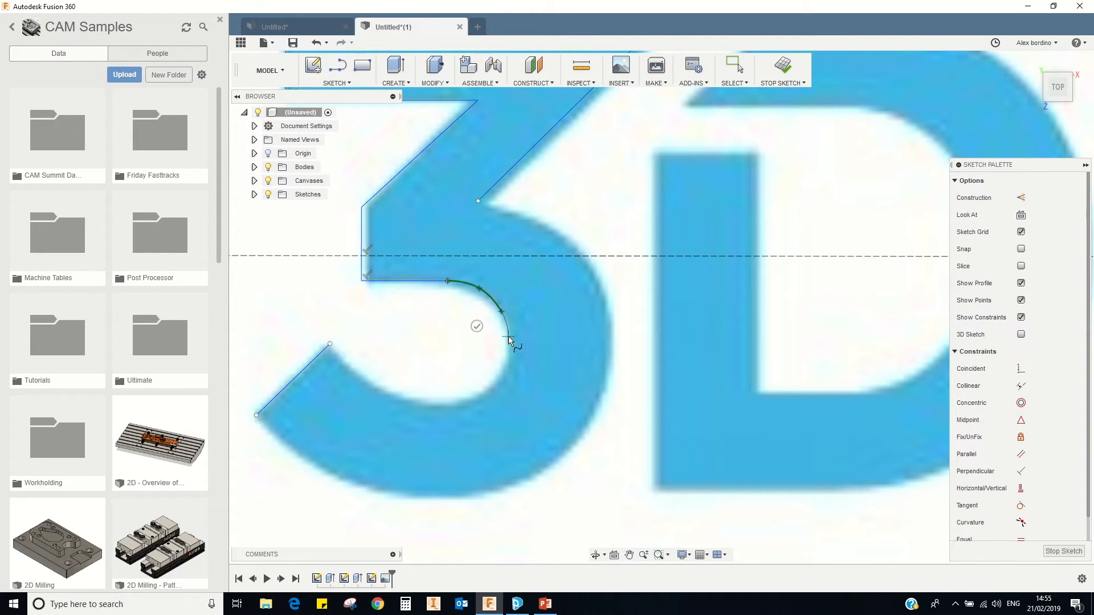
{"action": "left_click", "coordinate": [482, 391]}
{"action": "left_click", "coordinate": [448, 403]}
{"action": "left_click", "coordinate": [396, 394]}
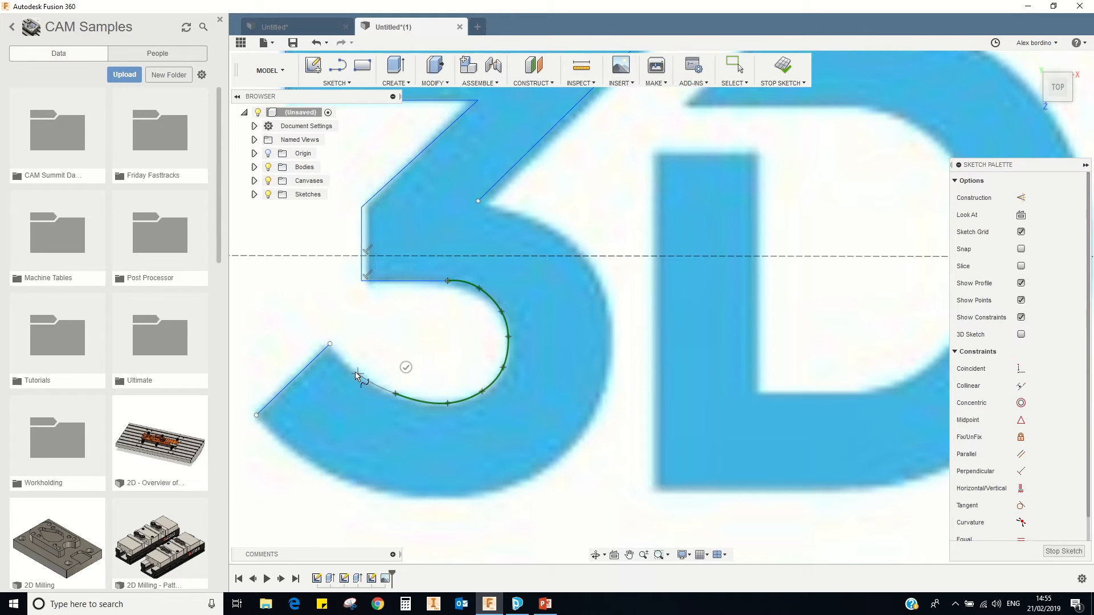
{"action": "left_click", "coordinate": [330, 344]}
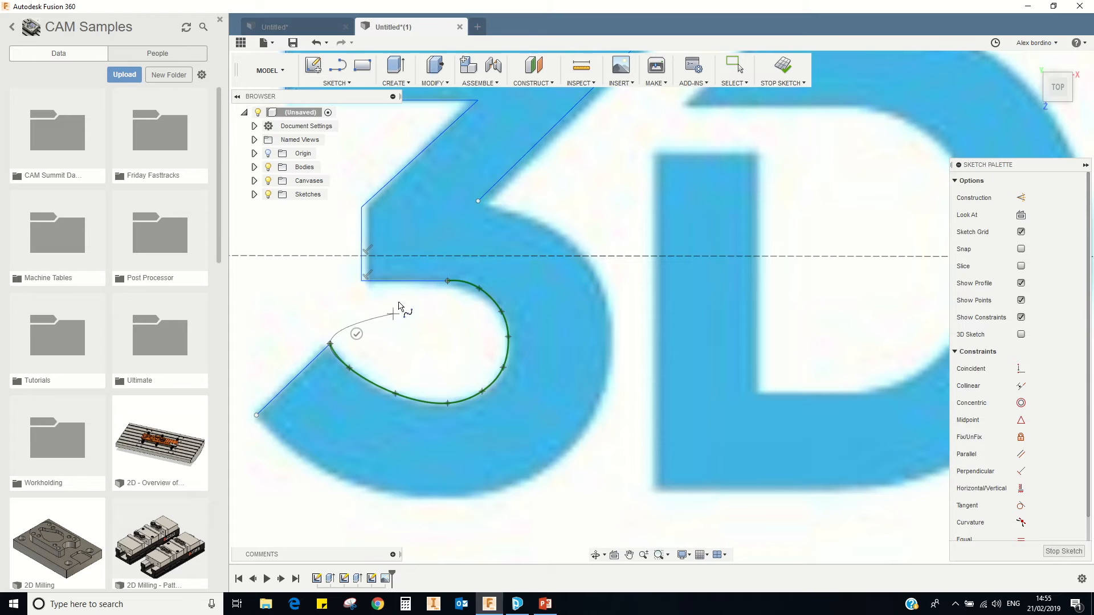
{"action": "right_click", "coordinate": [416, 318]}
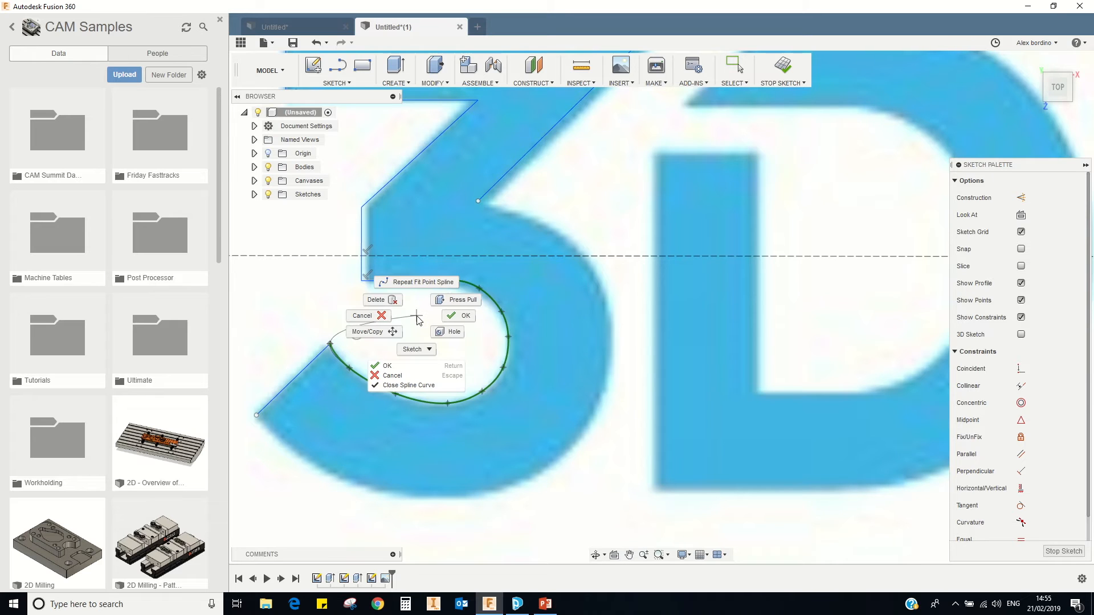
{"action": "left_click", "coordinate": [454, 318]}
{"action": "scroll", "coordinate": [450, 336], "scroll_direction": "down", "scroll_amount": 4}
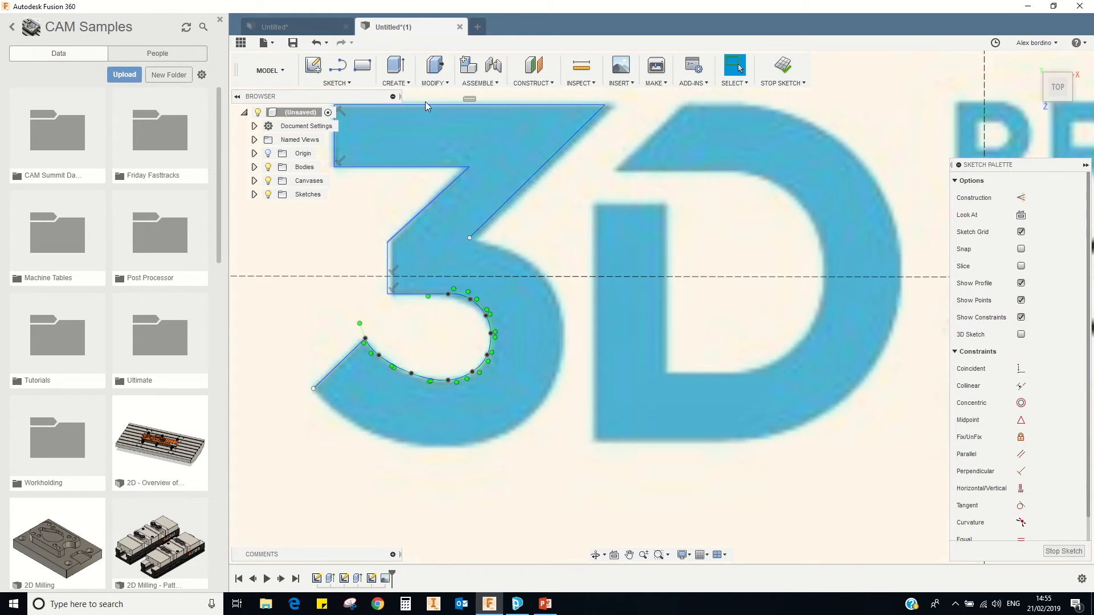
{"action": "left_click", "coordinate": [348, 83]}
{"action": "mouse_move", "coordinate": [364, 200]}
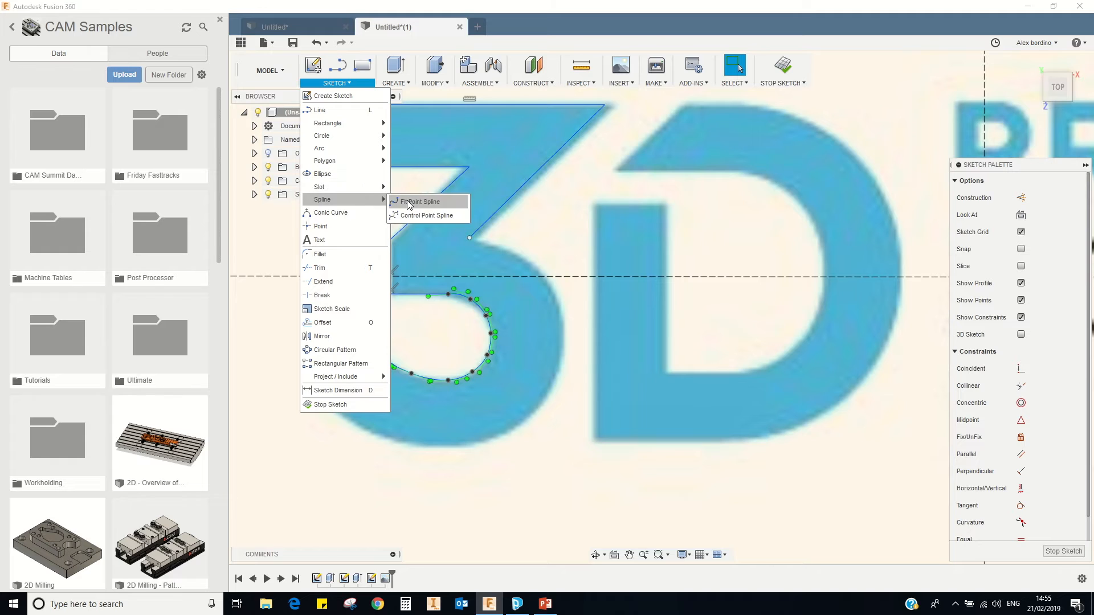
{"action": "left_click", "coordinate": [419, 202]}
{"action": "left_click", "coordinate": [313, 389]}
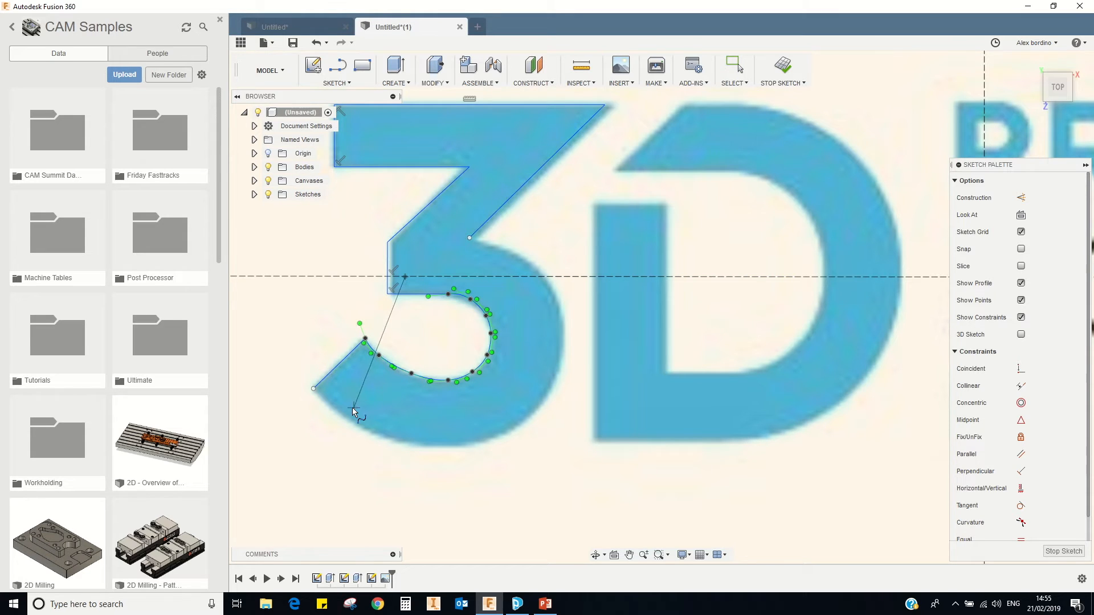
{"action": "key", "text": "Escape"}
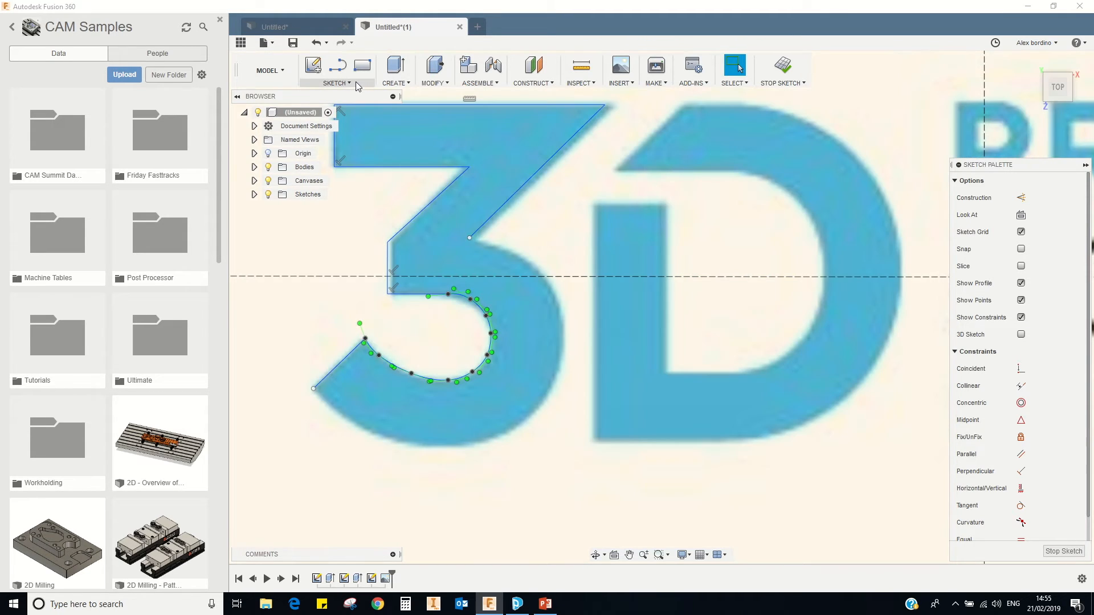
{"action": "left_click", "coordinate": [336, 83]}
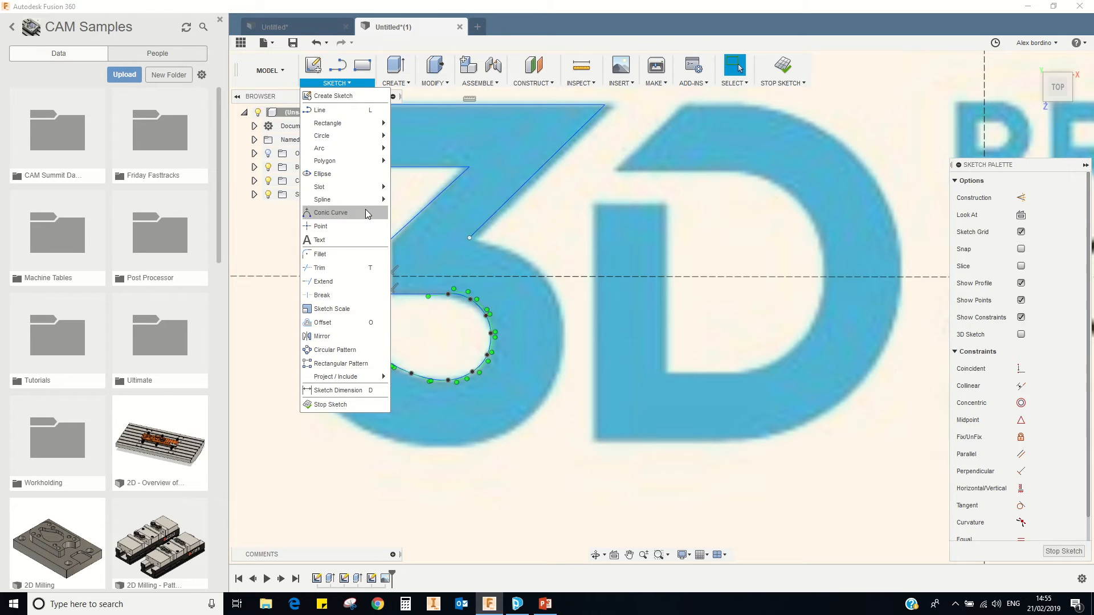
{"action": "mouse_move", "coordinate": [366, 201]}
{"action": "left_click", "coordinate": [422, 200]}
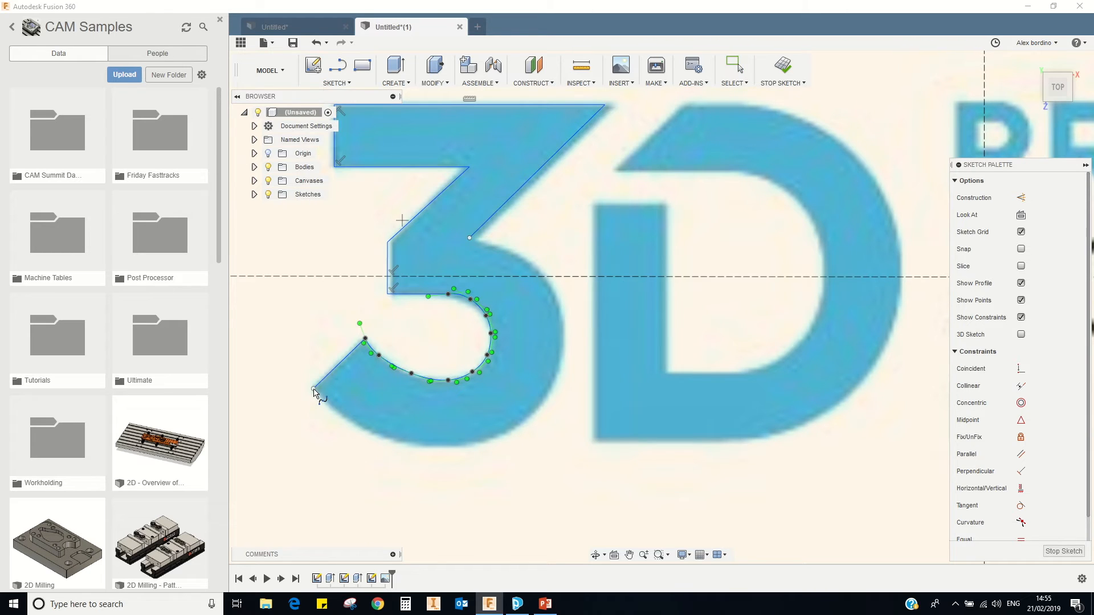
{"action": "key", "text": "Escape"}
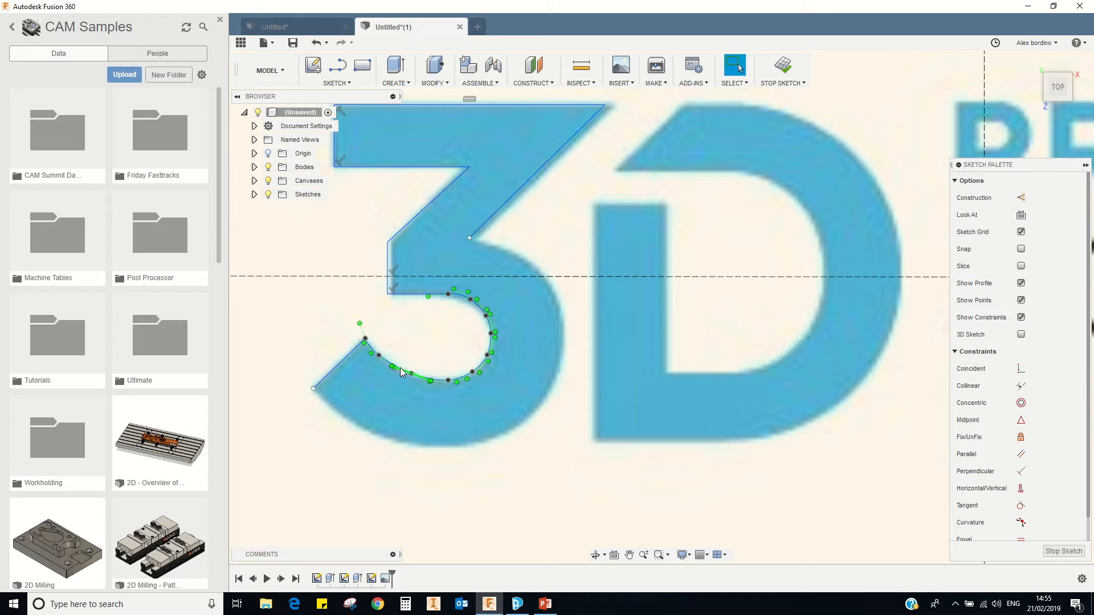
{"action": "left_click", "coordinate": [735, 83]}
{"action": "left_click", "coordinate": [752, 98]}
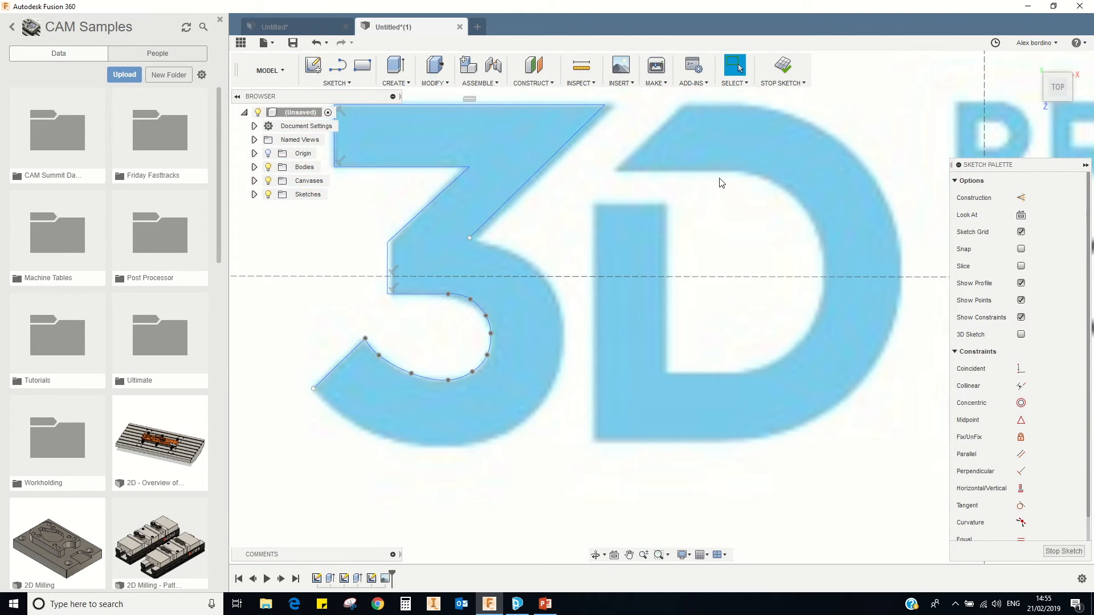
{"action": "scroll", "coordinate": [610, 155], "scroll_direction": "down", "scroll_amount": 4}
{"action": "left_click", "coordinate": [337, 83]}
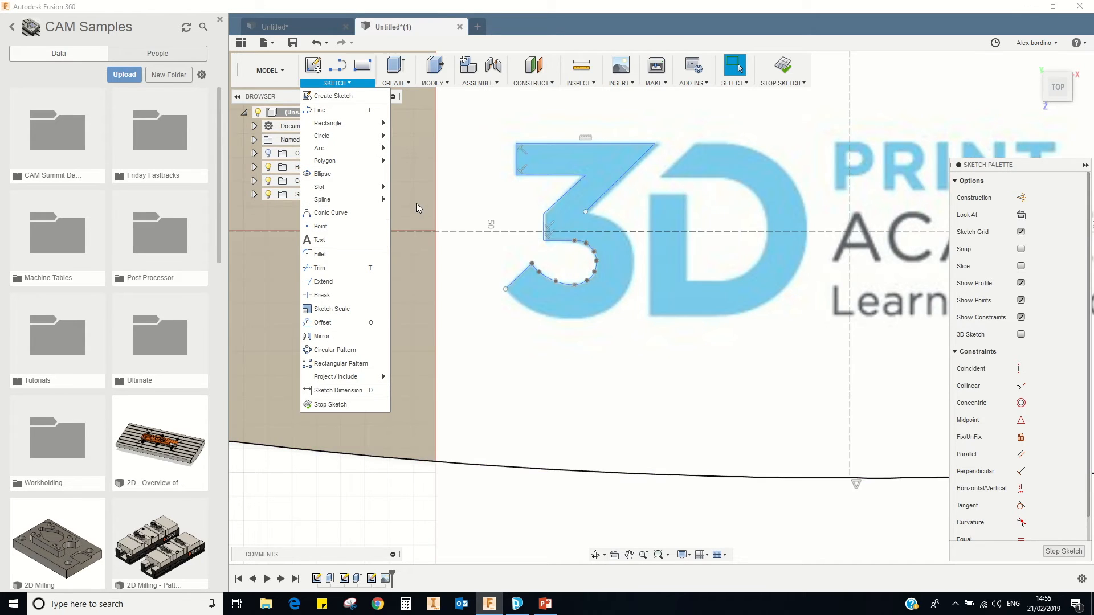
{"action": "scroll", "coordinate": [535, 246], "scroll_direction": "down", "scroll_amount": 5}
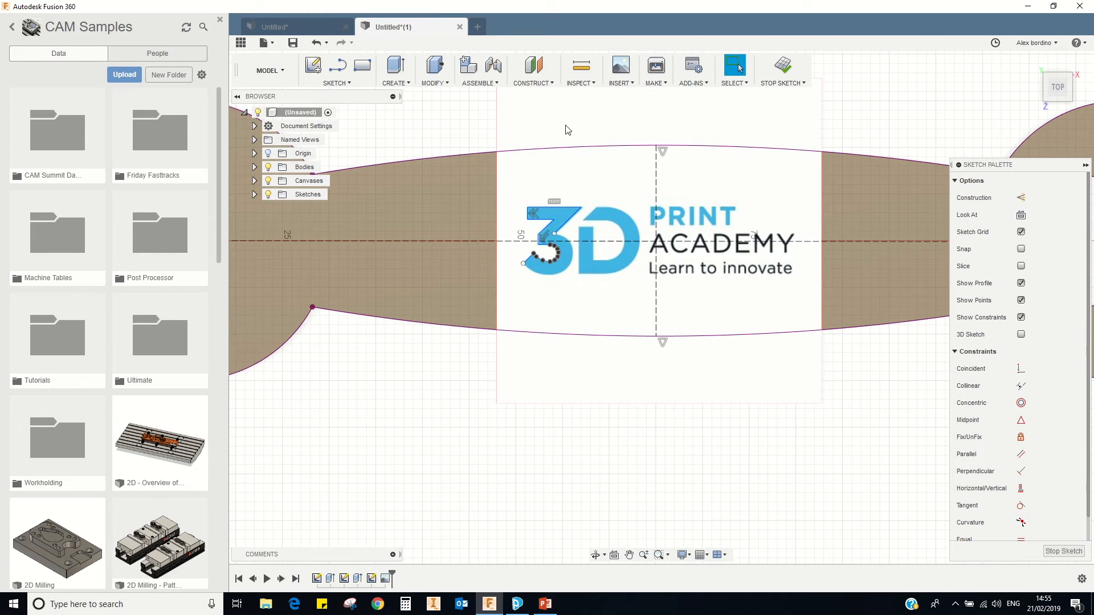
{"action": "left_click", "coordinate": [372, 578]}
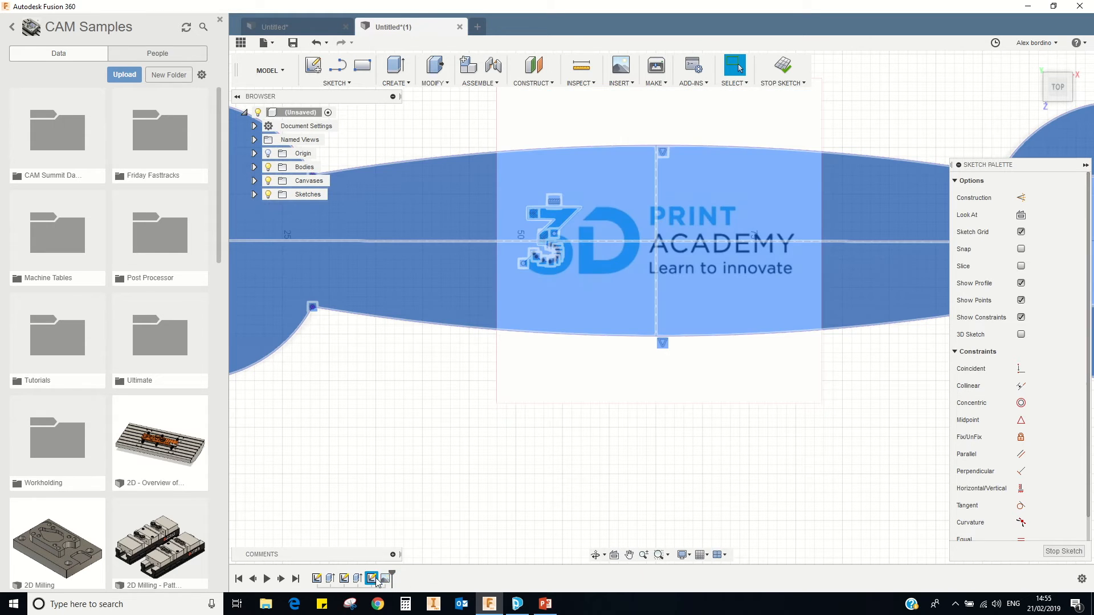
{"action": "right_click", "coordinate": [376, 579]}
{"action": "left_click", "coordinate": [493, 484]}
{"action": "left_click", "coordinate": [529, 139]}
- Trace the 3's outer curve with a spline from the slanted end's lower corner to the upper diagonal's end, and adjust its upper tangent handle
{"action": "left_click", "coordinate": [336, 82]}
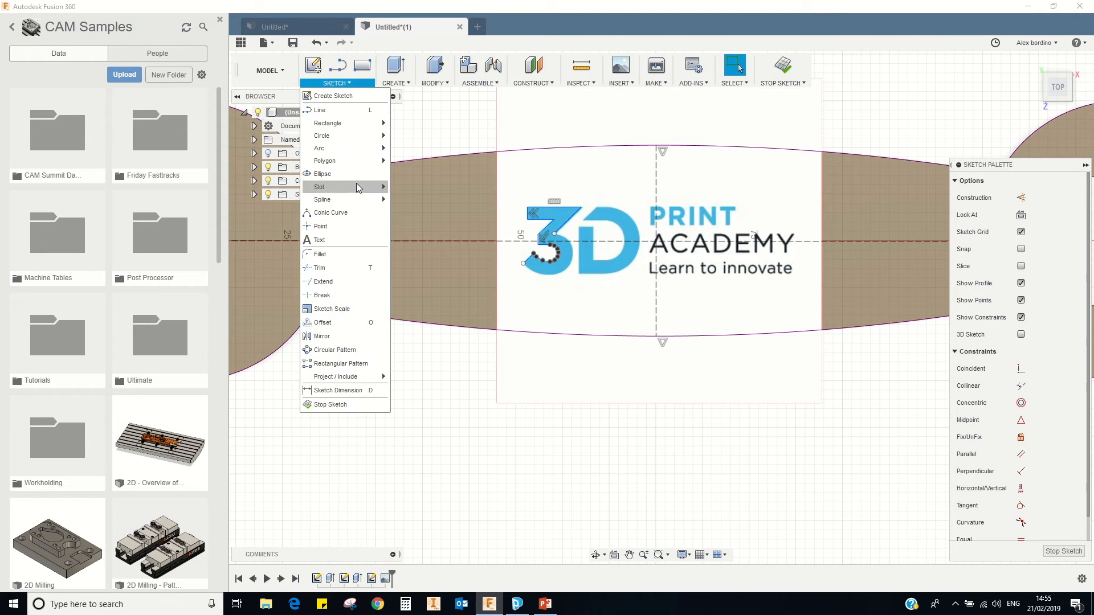
{"action": "left_click", "coordinate": [356, 213]}
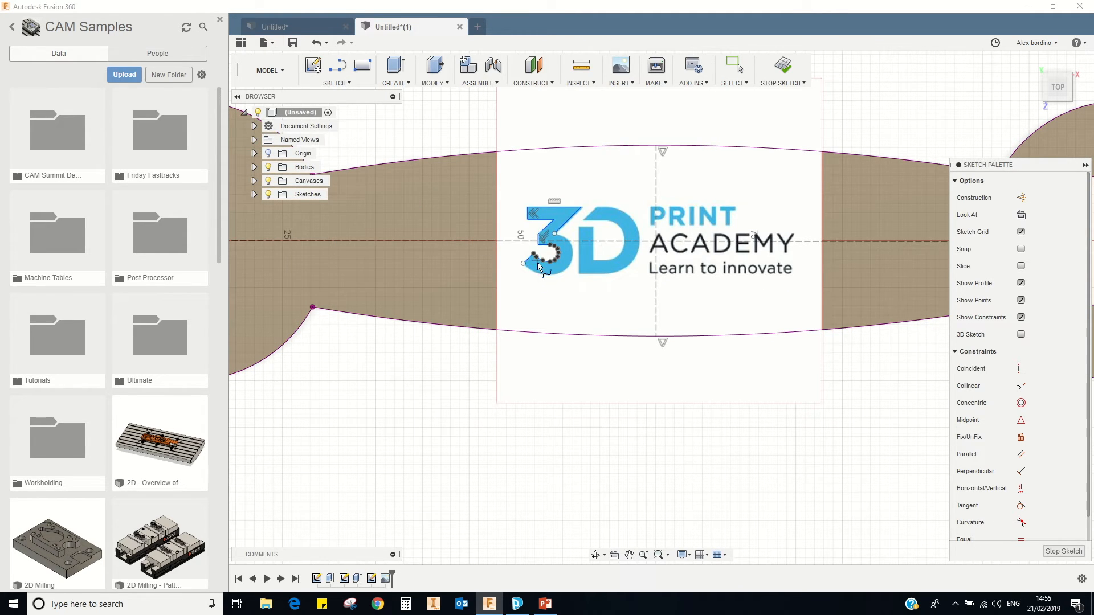
{"action": "scroll", "coordinate": [536, 266], "scroll_direction": "up", "scroll_amount": 5}
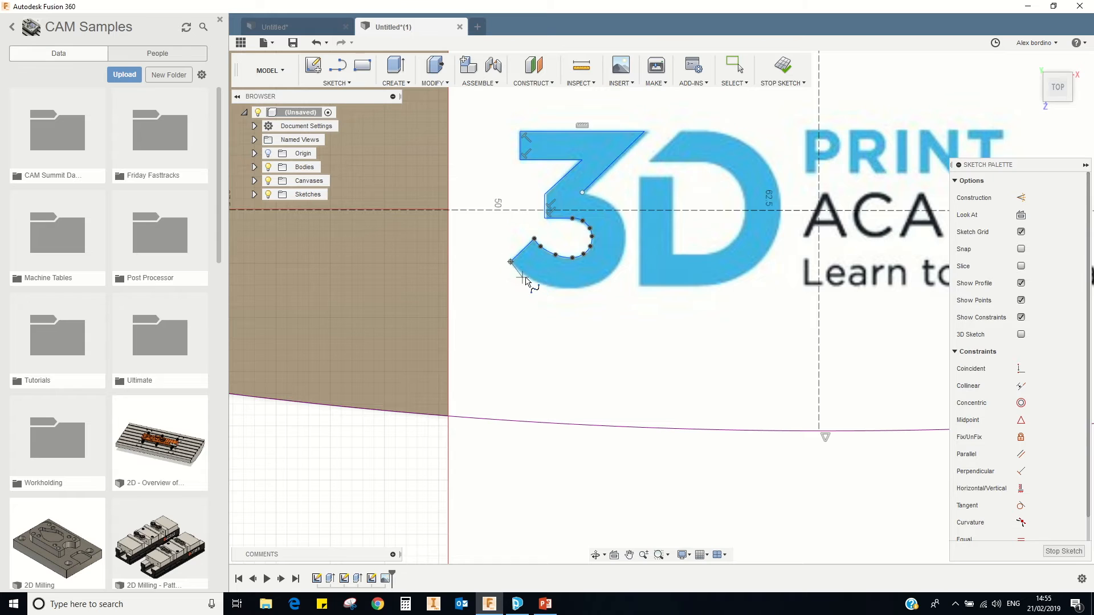
{"action": "scroll", "coordinate": [522, 278], "scroll_direction": "up", "scroll_amount": 4}
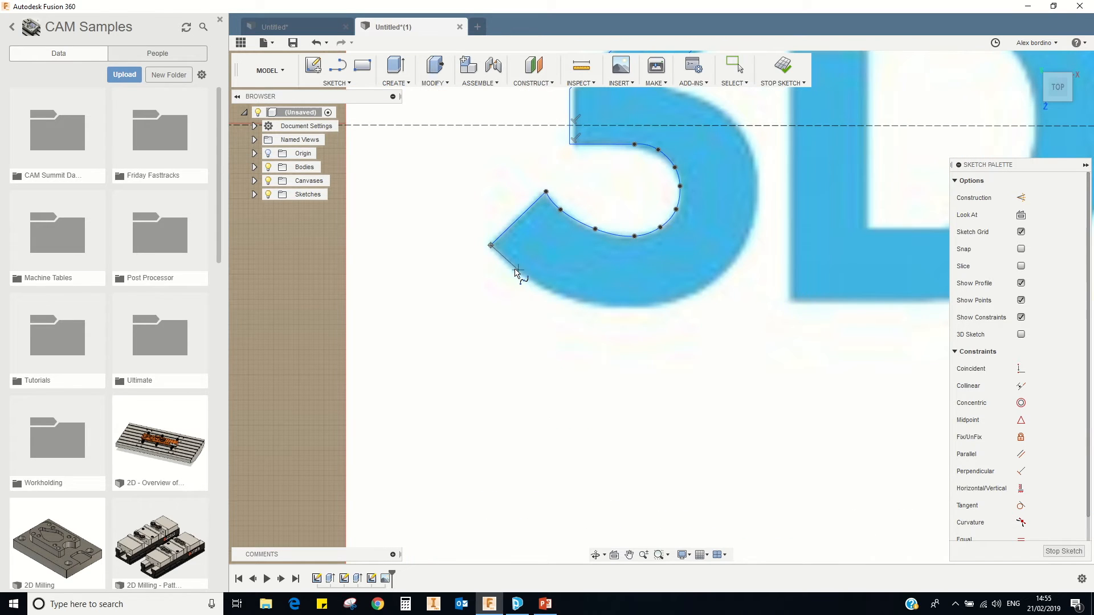
{"action": "left_click", "coordinate": [548, 287]}
{"action": "left_click", "coordinate": [595, 299]}
{"action": "left_click", "coordinate": [650, 303]}
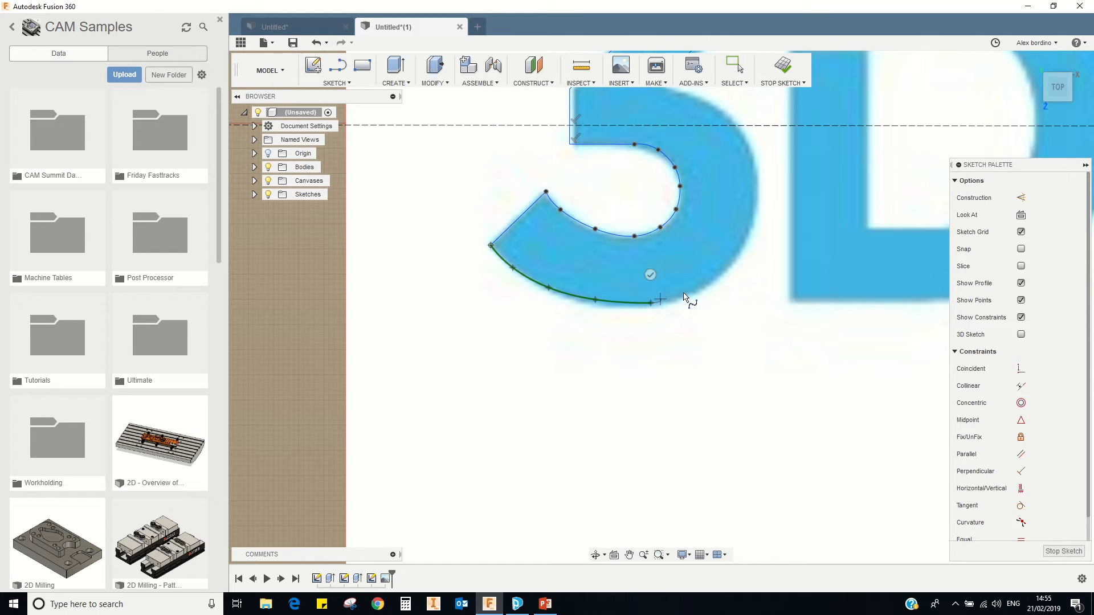
{"action": "left_click", "coordinate": [704, 288]}
{"action": "left_click", "coordinate": [744, 246]}
{"action": "left_click", "coordinate": [756, 177]}
{"action": "middle_click_drag", "start_coordinate": [751, 129], "coordinate": [749, 220]}
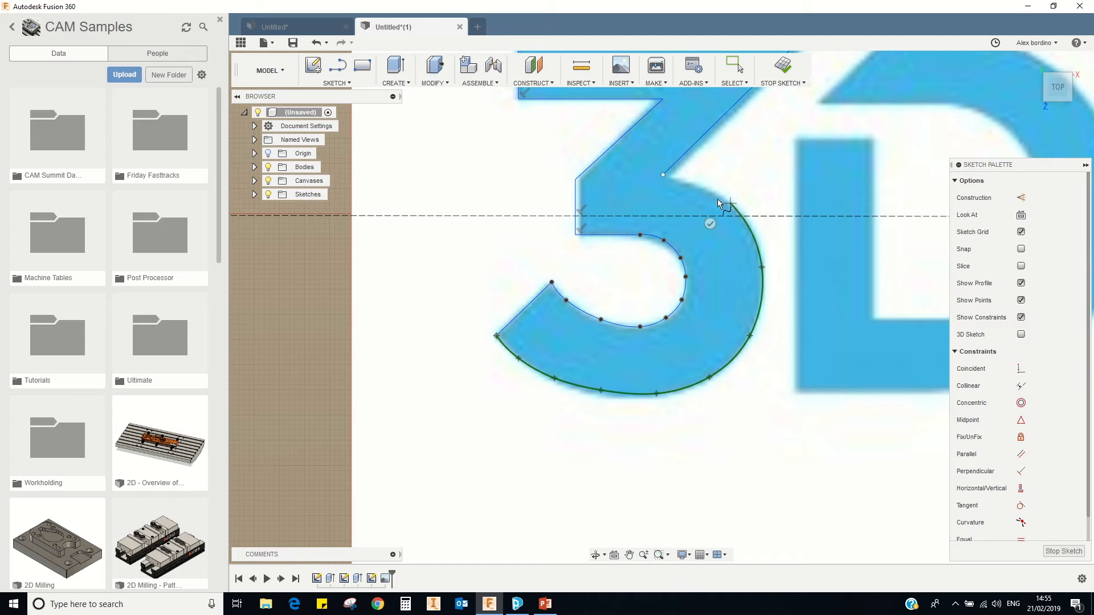
{"action": "left_click", "coordinate": [684, 182]}
{"action": "left_click", "coordinate": [662, 174]}
{"action": "right_click", "coordinate": [692, 179]}
{"action": "left_click", "coordinate": [738, 180]}
{"action": "mouse_move", "coordinate": [732, 197]}
{"action": "left_mouse_down"}
{"action": "mouse_move", "coordinate": [753, 191]}
{"action": "mouse_move", "coordinate": [688, 183]}
{"action": "left_mouse_up"}
- Trace the slanted upper-left edge of the logo's D and its straight top edge up to where the curve begins
{"action": "scroll", "coordinate": [715, 210], "scroll_direction": "down", "scroll_amount": 1}
{"action": "scroll", "coordinate": [716, 211], "scroll_direction": "down", "scroll_amount": 2}
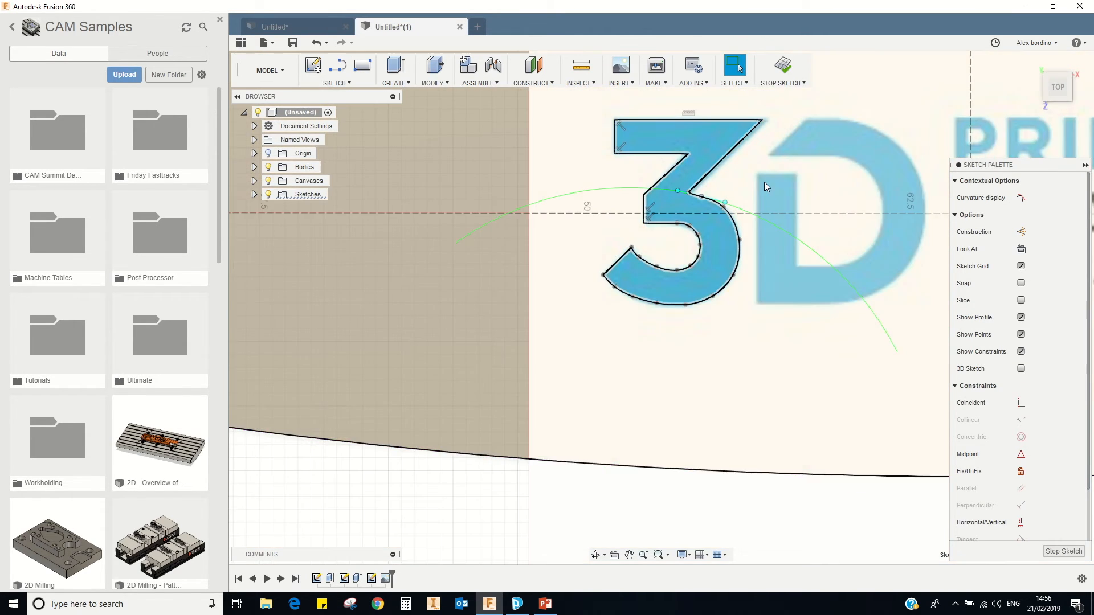
{"action": "middle_click_drag", "start_coordinate": [764, 182], "coordinate": [631, 207]}
{"action": "middle_click_drag", "start_coordinate": [748, 188], "coordinate": [684, 188]}
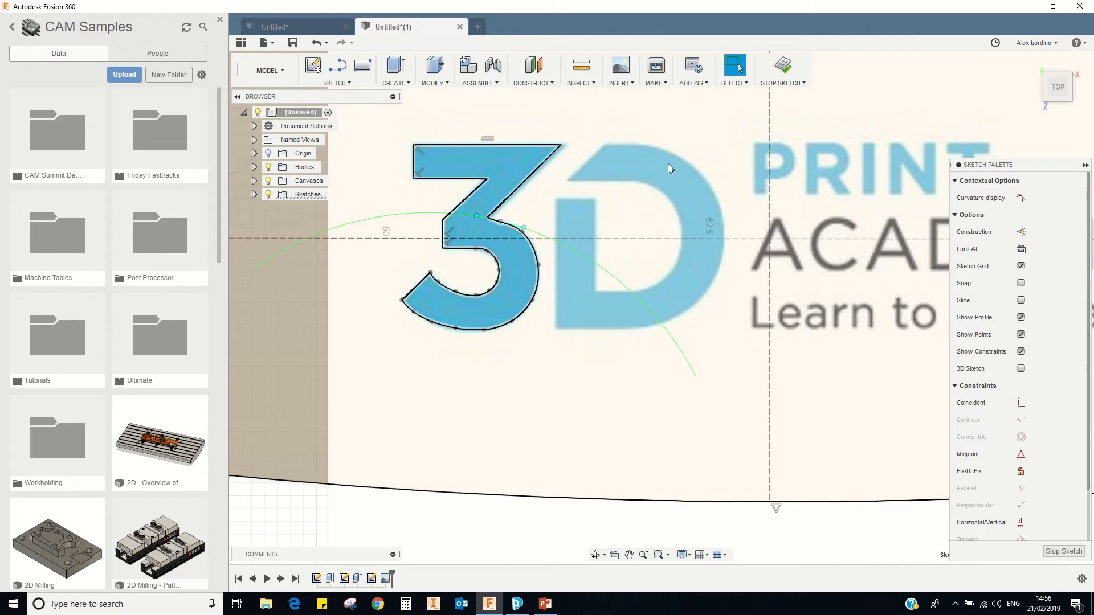
{"action": "middle_click_drag", "start_coordinate": [648, 234], "coordinate": [521, 244]}
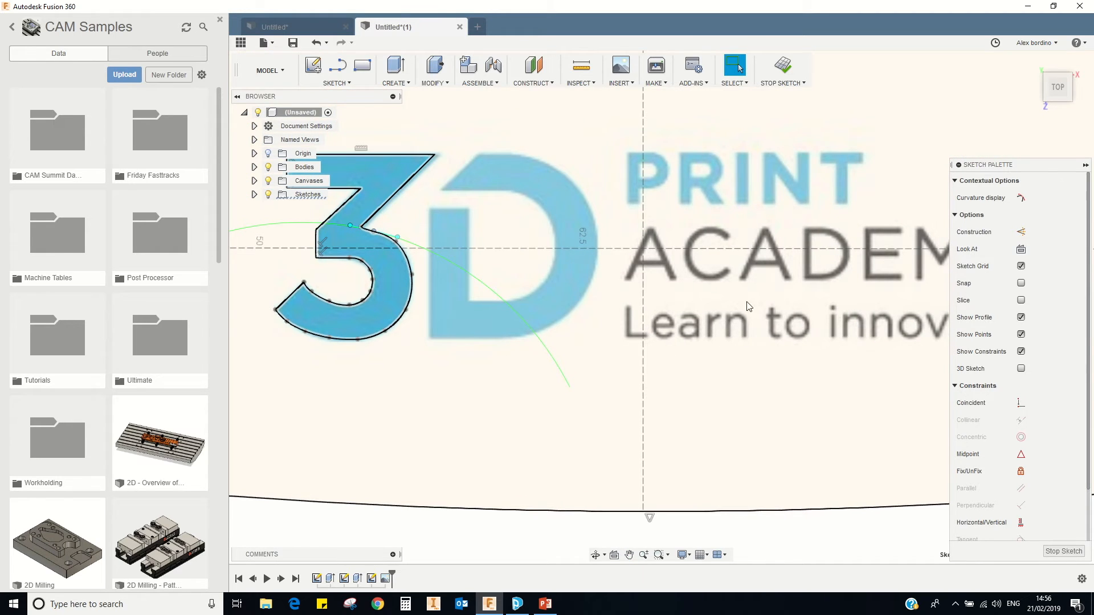
{"action": "middle_click_drag", "start_coordinate": [748, 307], "coordinate": [827, 312]}
{"action": "left_click", "coordinate": [342, 83]}
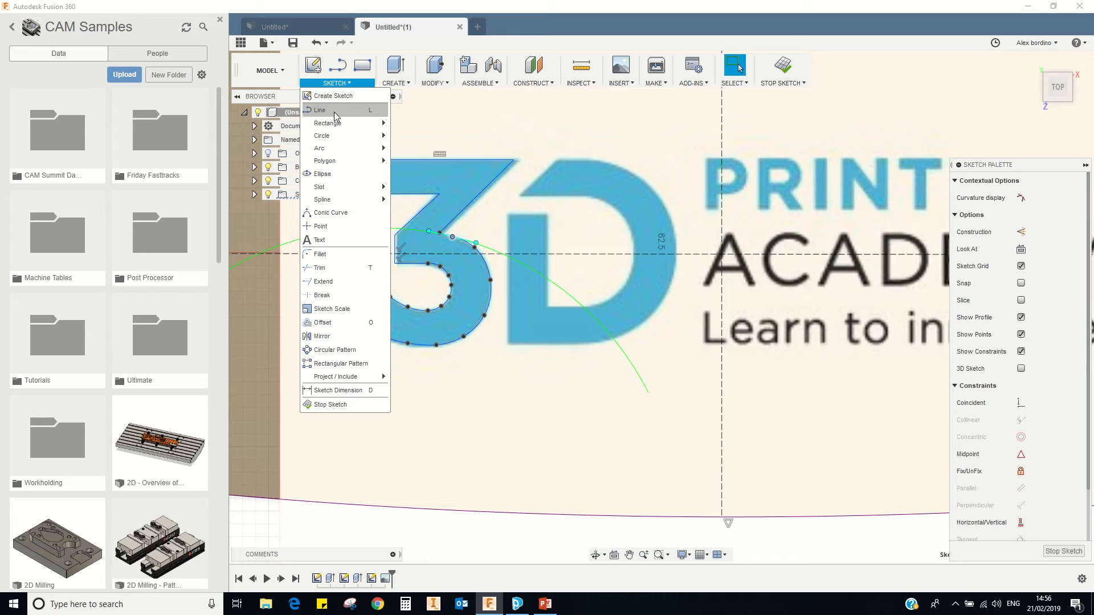
{"action": "left_click", "coordinate": [334, 112]}
{"action": "left_click", "coordinate": [520, 197]}
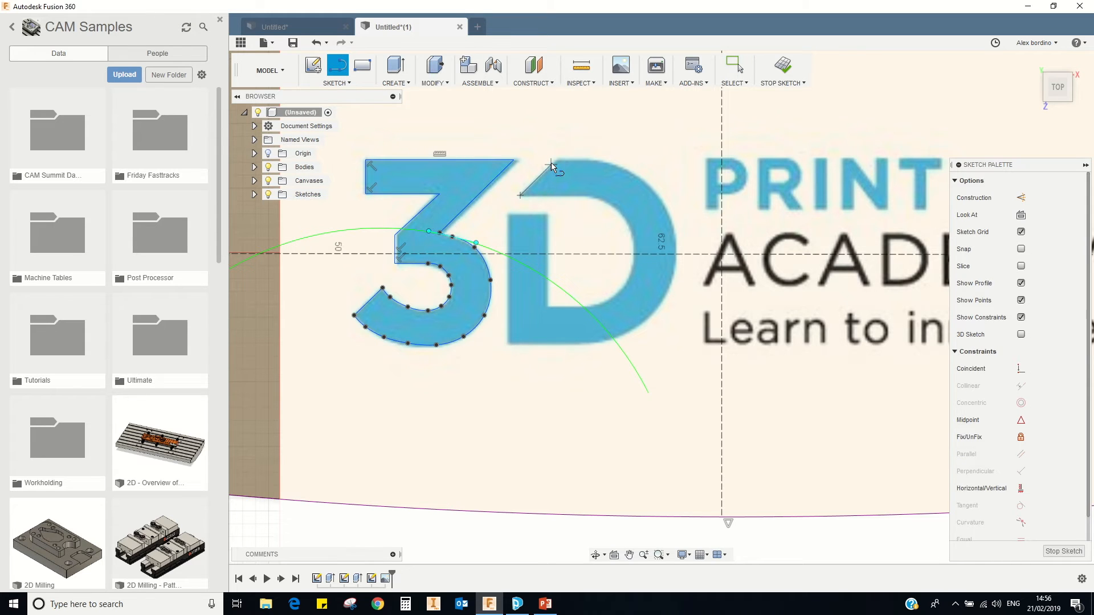
{"action": "left_click", "coordinate": [556, 160]}
{"action": "left_click", "coordinate": [599, 161]}
{"action": "key", "text": "Escape"}
- Trace the horizontal underside of the D's top bar from the slanted edge's lower corner to the start of the inner curve
{"action": "key", "text": "l"}
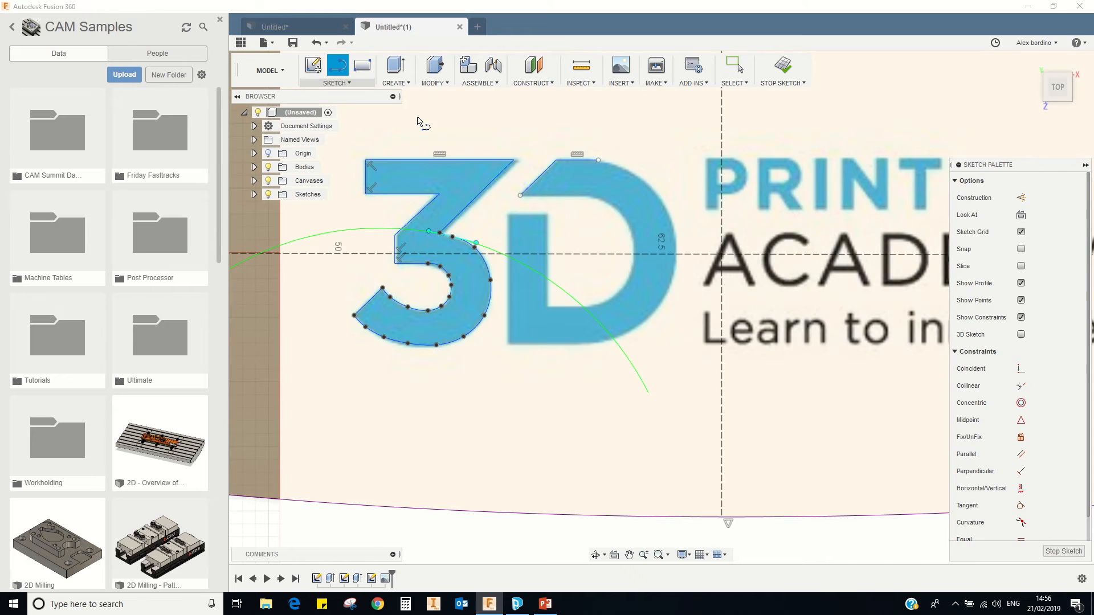
{"action": "left_click", "coordinate": [520, 195]}
{"action": "left_click", "coordinate": [593, 196]}
{"action": "key", "text": "Escape"}
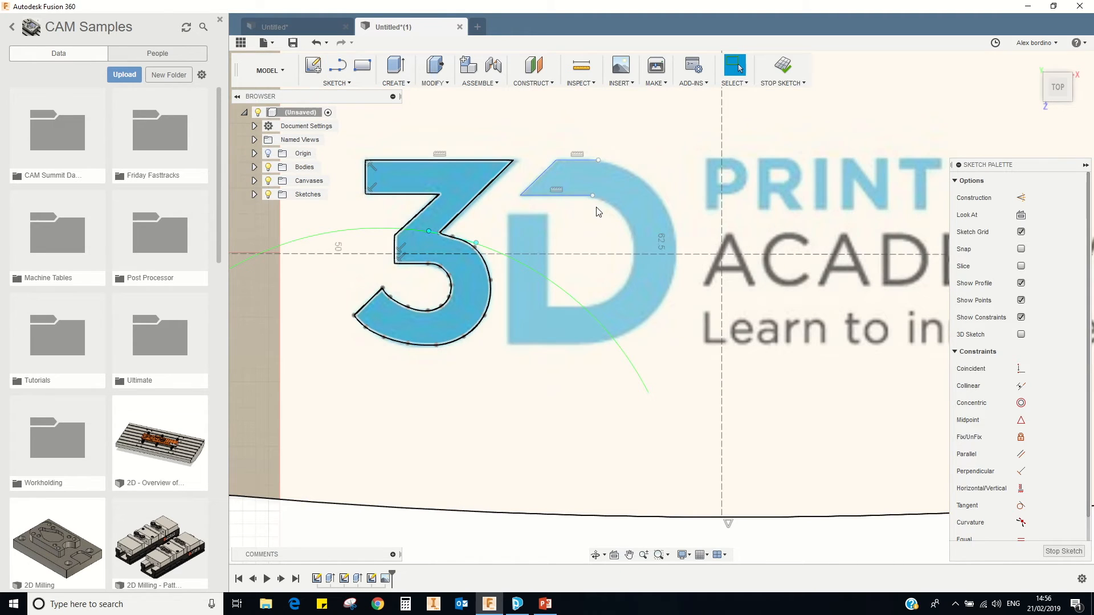
- Trace the top edge, inner vertical edge and inner horizontal edge of the D's stem with connected lines, ending where the inner curve begins
{"action": "left_click", "coordinate": [337, 66]}
{"action": "left_click", "coordinate": [509, 214]}
{"action": "left_click", "coordinate": [548, 215]}
{"action": "left_click", "coordinate": [547, 306]}
{"action": "left_click", "coordinate": [590, 306]}
{"action": "key", "text": "Escape"}
- Trace the D's outer vertical edge down from the stem's top corner and its straight bottom edge to the start of the outer curve
{"action": "key", "text": "l"}
{"action": "left_click", "coordinate": [508, 215]}
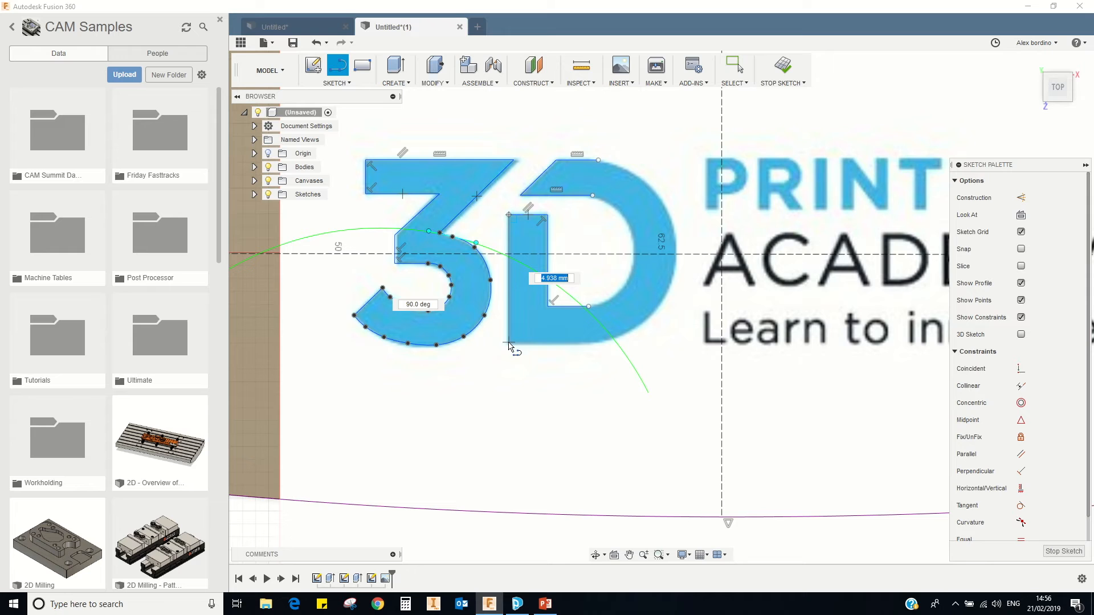
{"action": "left_click", "coordinate": [509, 344]}
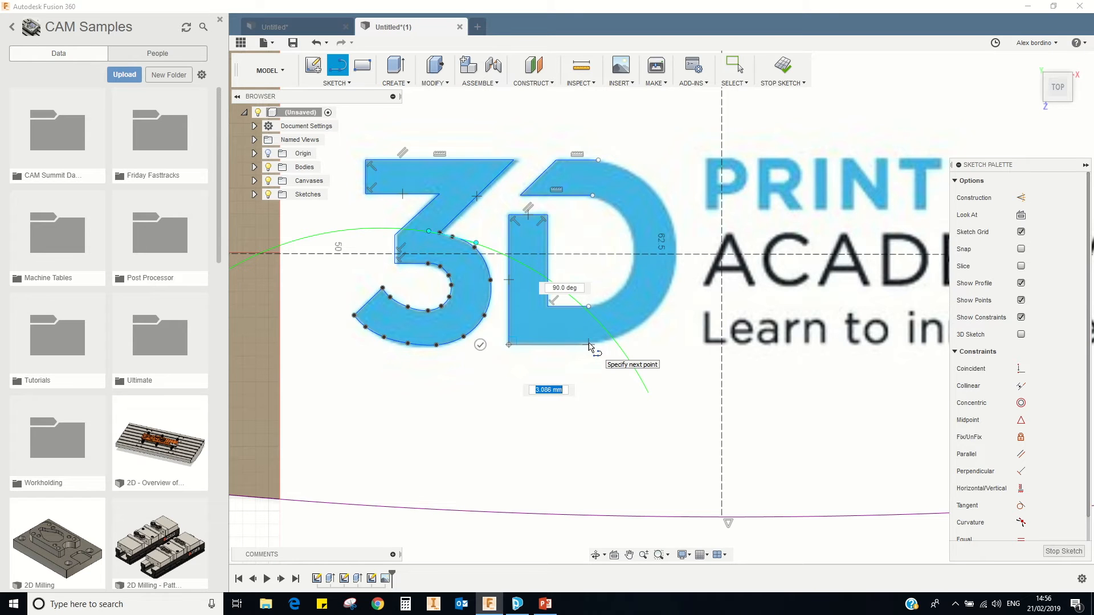
{"action": "left_click", "coordinate": [589, 344]}
{"action": "key", "text": "Escape"}
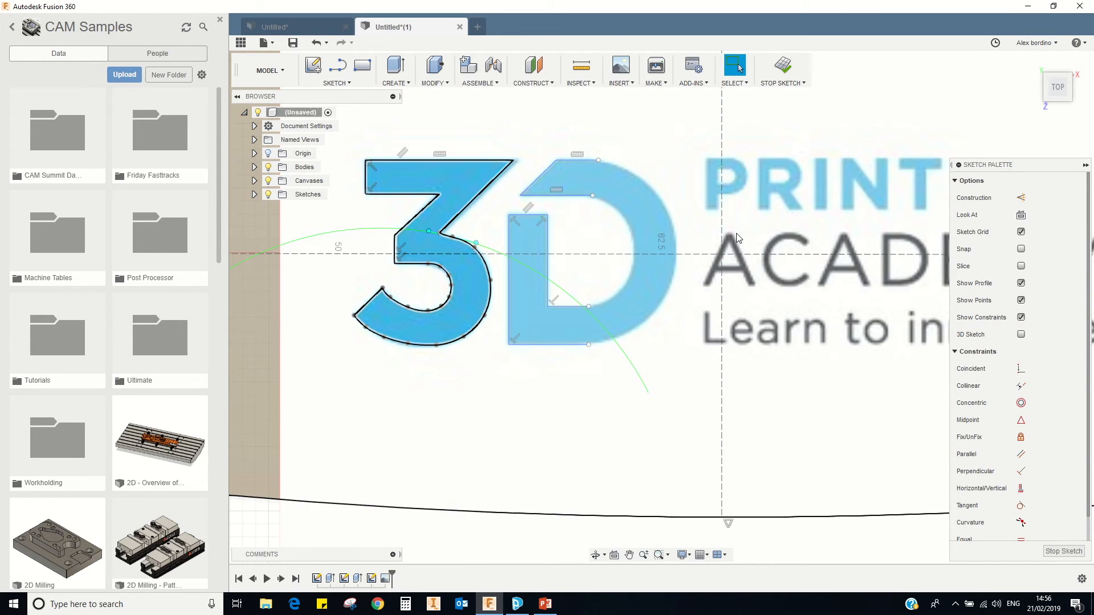
- Trace the D's inner curve with a fit point spline from the underside of the top bar to the end of the lower inner edge
{"action": "left_click", "coordinate": [337, 83]}
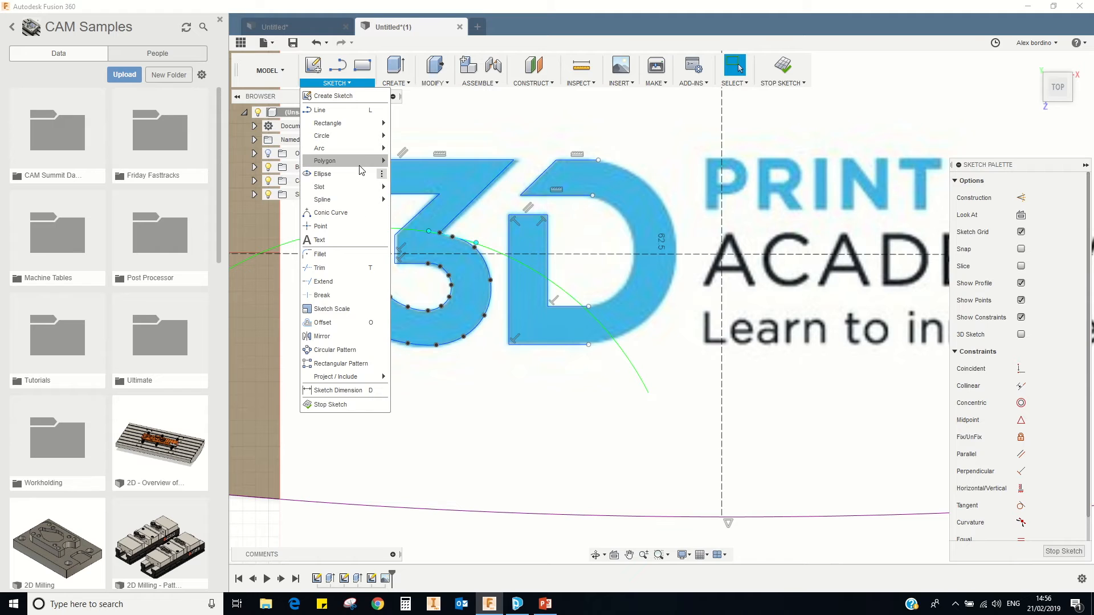
{"action": "left_click", "coordinate": [425, 200]}
{"action": "left_click", "coordinate": [590, 197]}
{"action": "scroll", "coordinate": [602, 204], "scroll_direction": "up", "scroll_amount": 4}
{"action": "left_click", "coordinate": [597, 194]}
{"action": "left_click", "coordinate": [622, 209]}
{"action": "left_click", "coordinate": [646, 238]}
{"action": "left_click", "coordinate": [661, 274]}
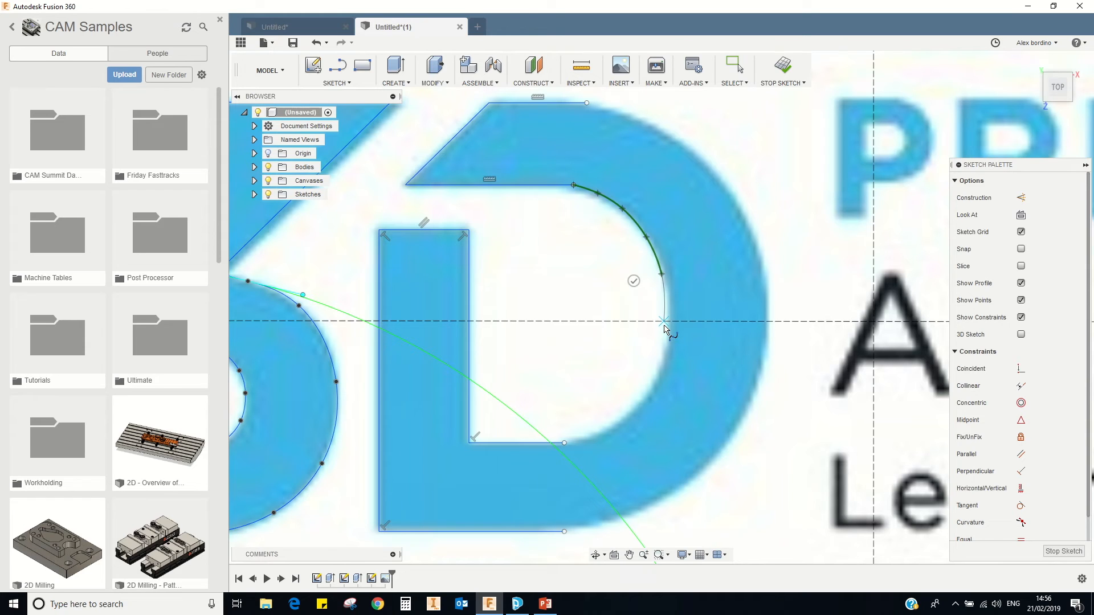
{"action": "left_click", "coordinate": [667, 331]}
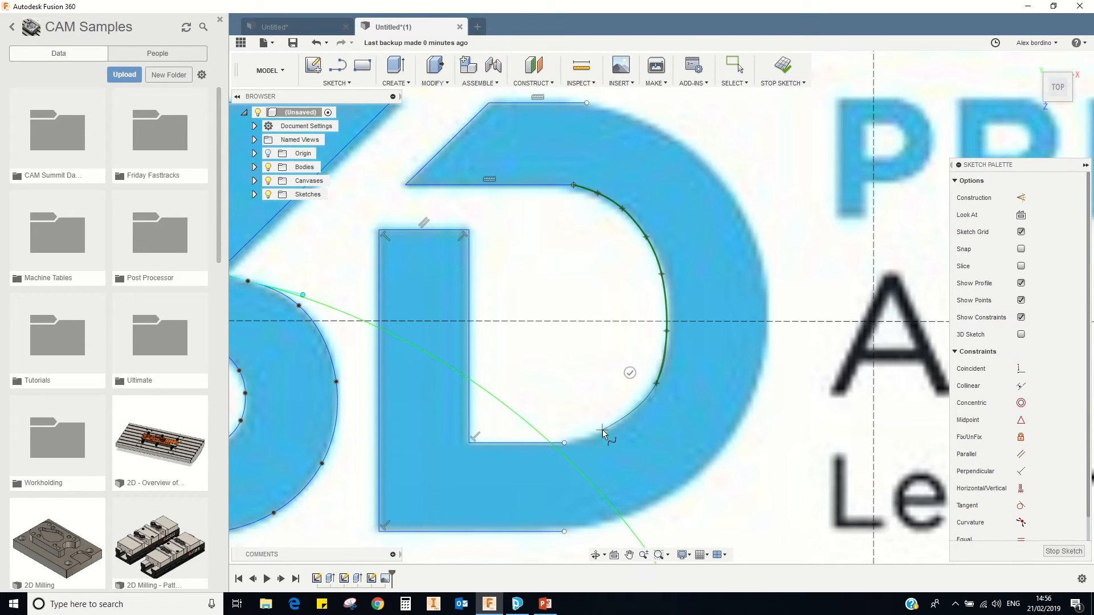
{"action": "left_click", "coordinate": [621, 421]}
{"action": "left_click", "coordinate": [564, 443]}
{"action": "right_click", "coordinate": [602, 404]}
{"action": "left_click", "coordinate": [632, 400]}
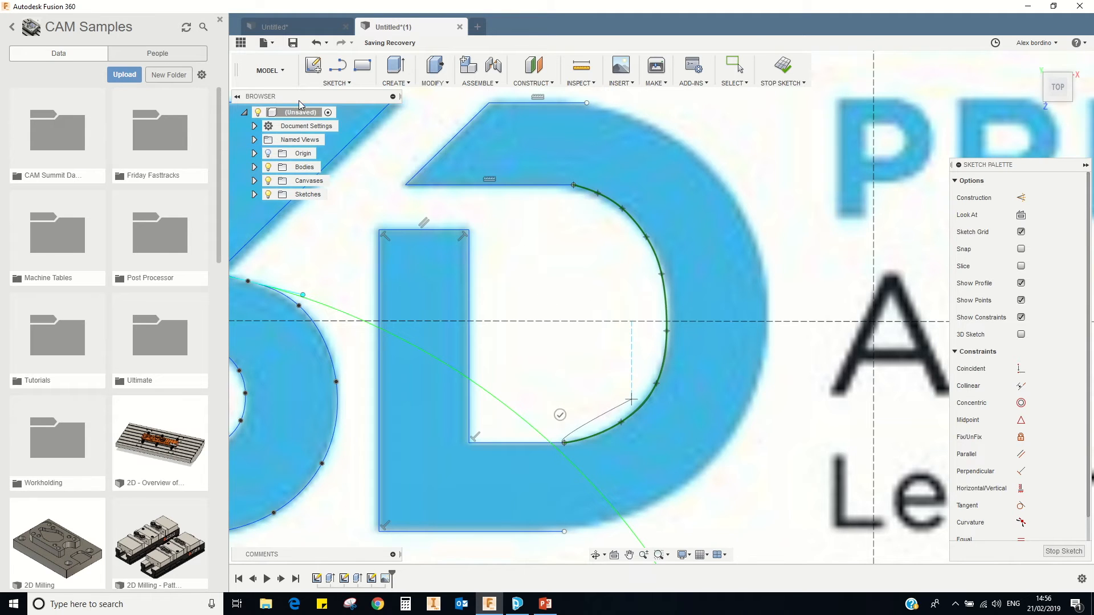
{"action": "key", "text": "Escape"}
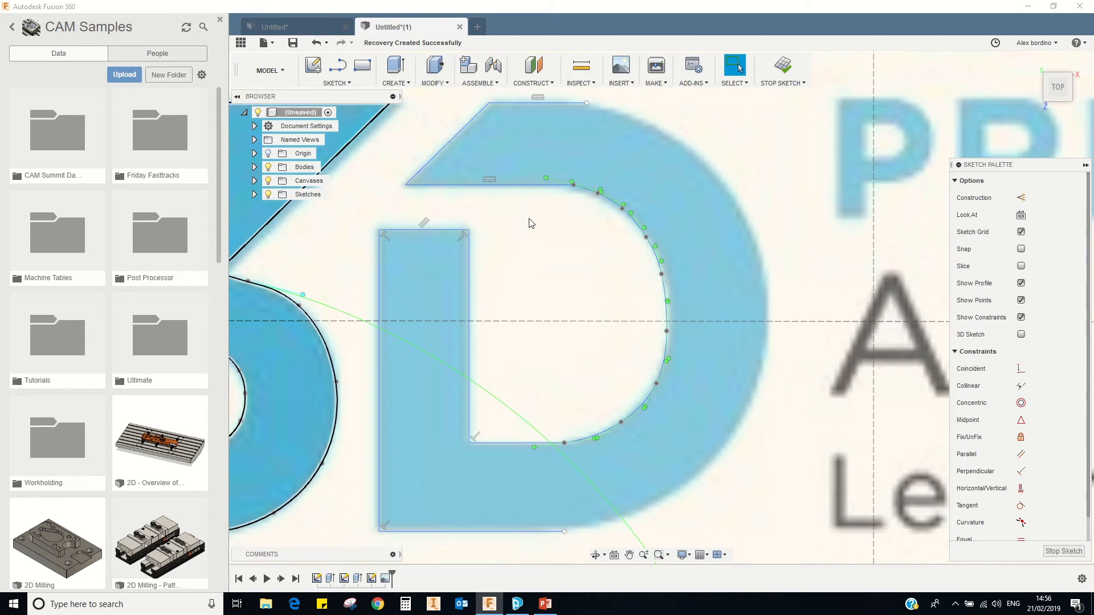
- Trace the D's outer curve with a fit point spline from the end of the top edge to the end of the straight bottom edge
{"action": "scroll", "coordinate": [665, 178], "scroll_direction": "down", "scroll_amount": 2}
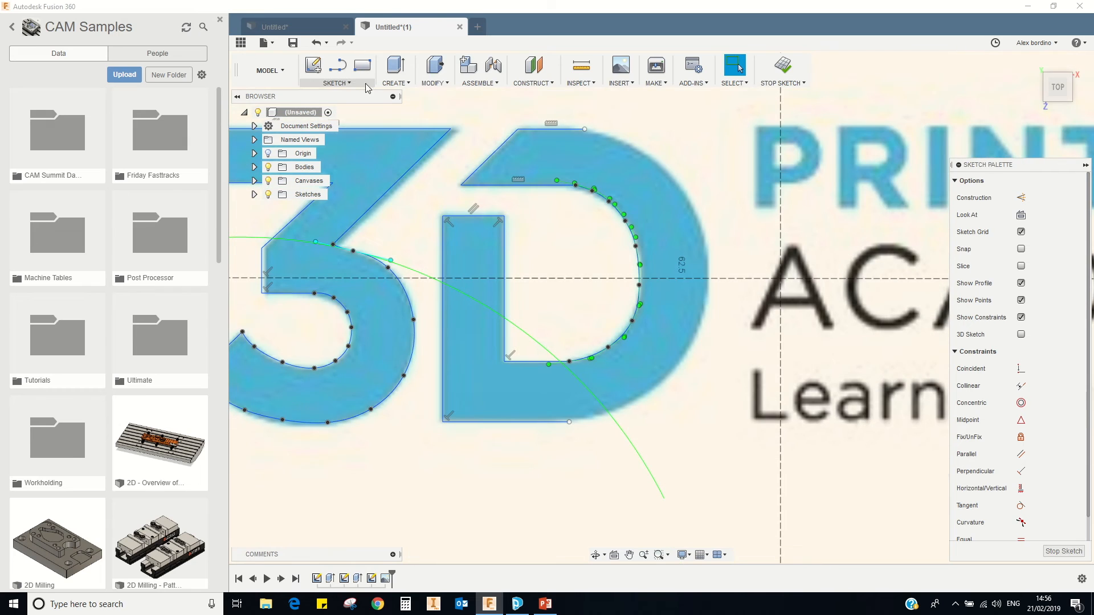
{"action": "left_click", "coordinate": [336, 83]}
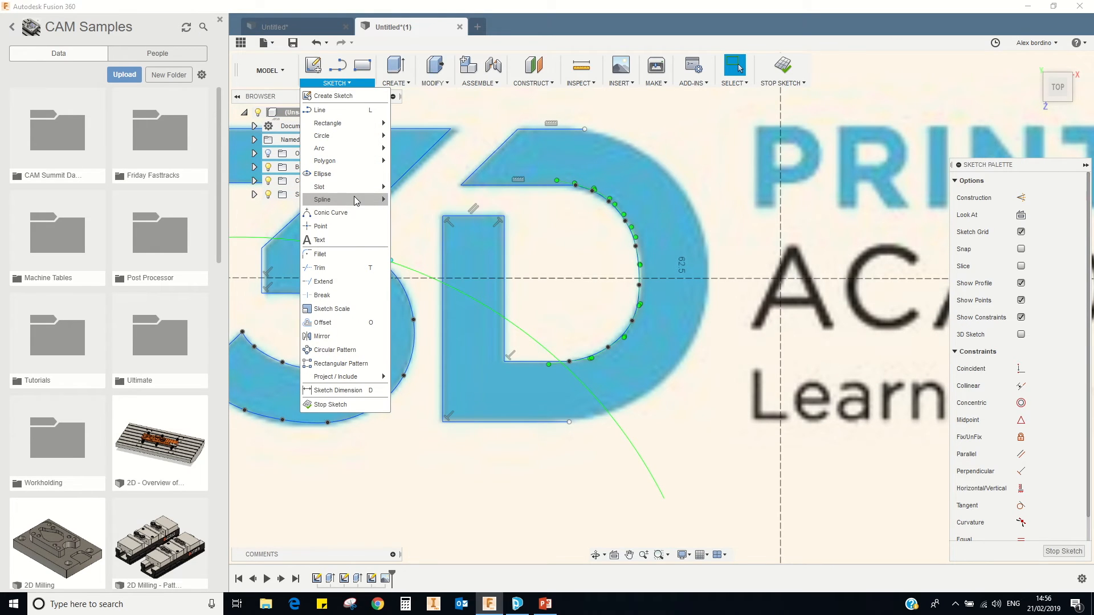
{"action": "mouse_move", "coordinate": [371, 201]}
{"action": "left_click", "coordinate": [425, 200]}
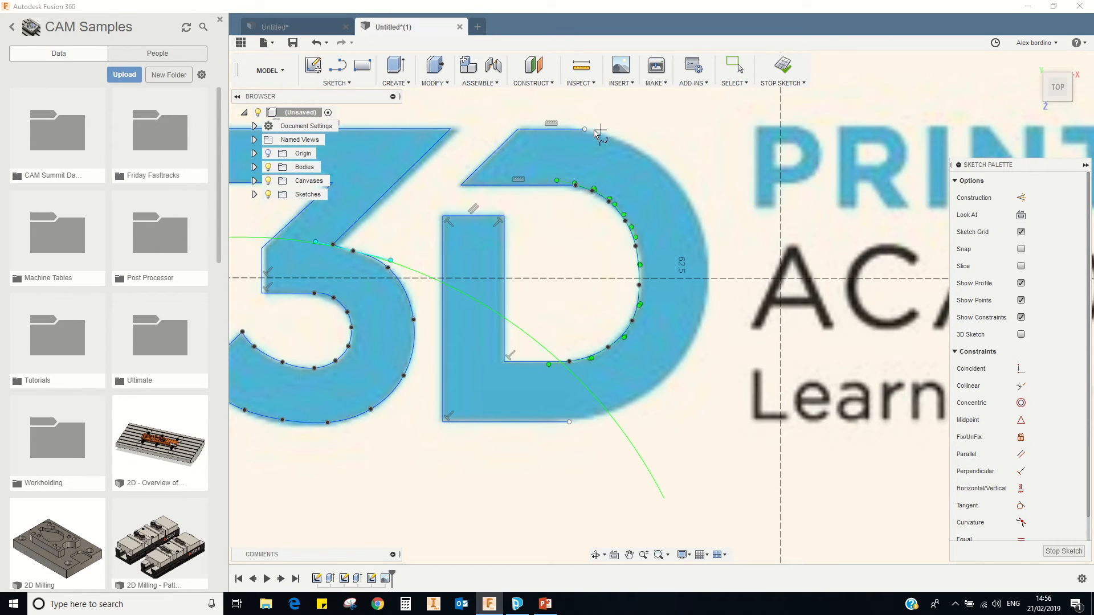
{"action": "left_click", "coordinate": [624, 139]}
{"action": "left_click", "coordinate": [655, 162]}
{"action": "left_click", "coordinate": [684, 194]}
{"action": "left_click", "coordinate": [701, 233]}
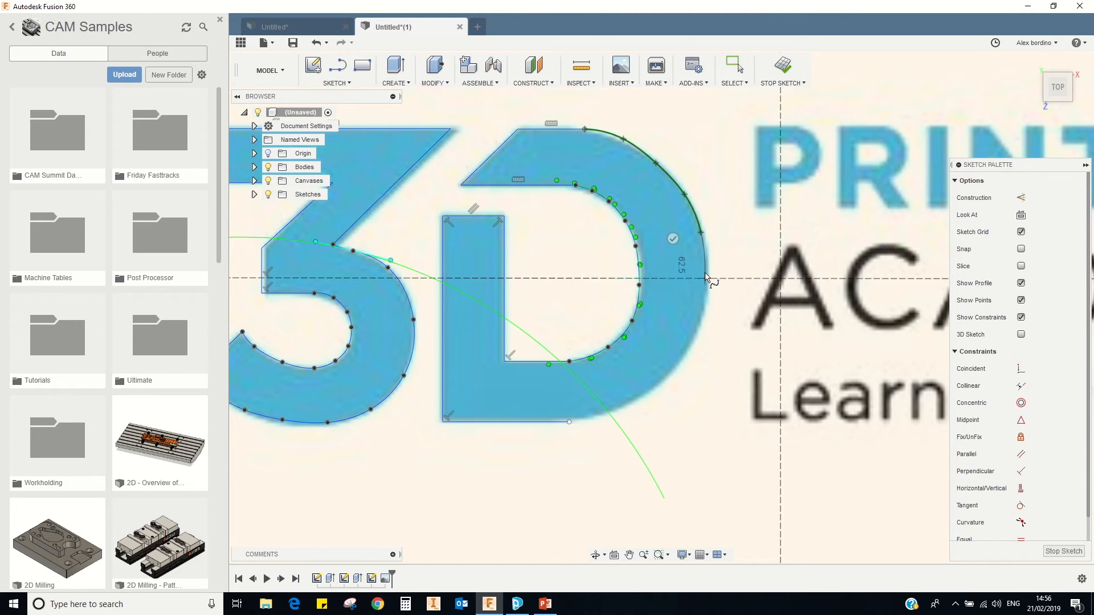
{"action": "left_click", "coordinate": [706, 265]}
{"action": "left_click", "coordinate": [706, 312]}
{"action": "left_click", "coordinate": [681, 357]}
{"action": "left_click", "coordinate": [642, 393]}
{"action": "left_click", "coordinate": [570, 423]}
{"action": "right_click", "coordinate": [621, 359]}
{"action": "left_click", "coordinate": [655, 357]}
- Fine-tune the D's outer spline by nudging a control point on its upper right side to follow the logo
{"action": "scroll", "coordinate": [621, 289], "scroll_direction": "down", "scroll_amount": 2}
{"action": "scroll", "coordinate": [623, 280], "scroll_direction": "down", "scroll_amount": 2}
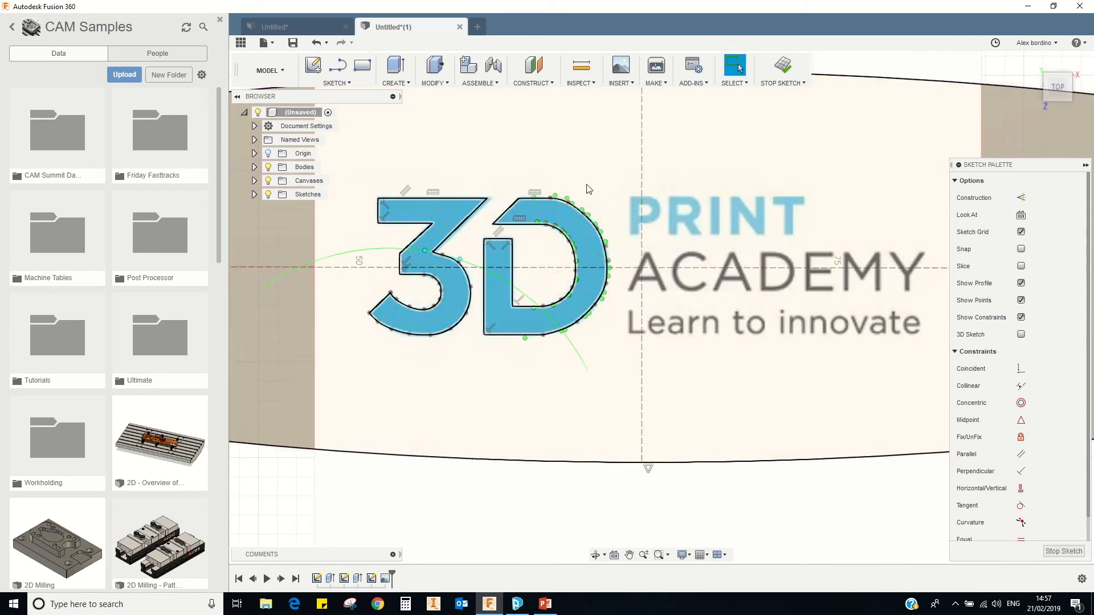
{"action": "scroll", "coordinate": [570, 217], "scroll_direction": "up", "scroll_amount": 3}
{"action": "left_click", "coordinate": [560, 209]}
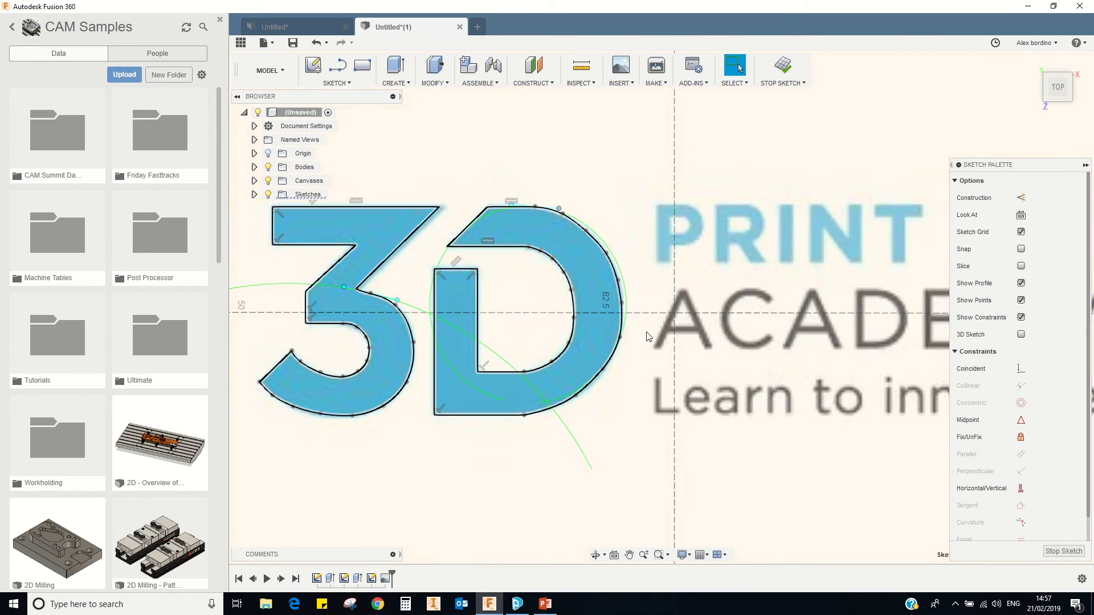
{"action": "left_click", "coordinate": [620, 282]}
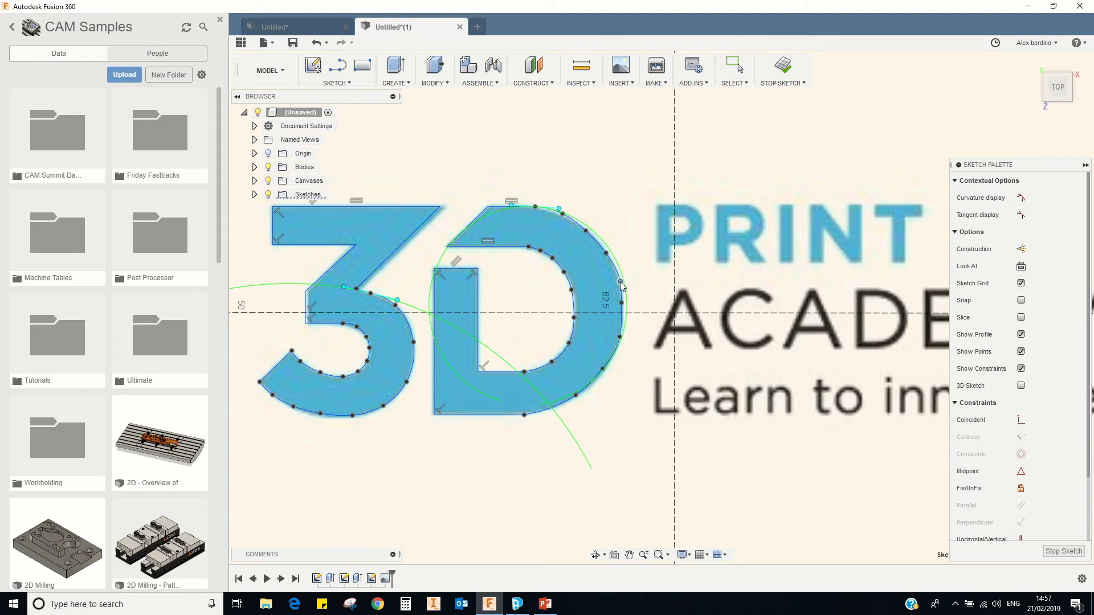
{"action": "left_click_drag", "start_coordinate": [619, 282], "coordinate": [618, 283]}
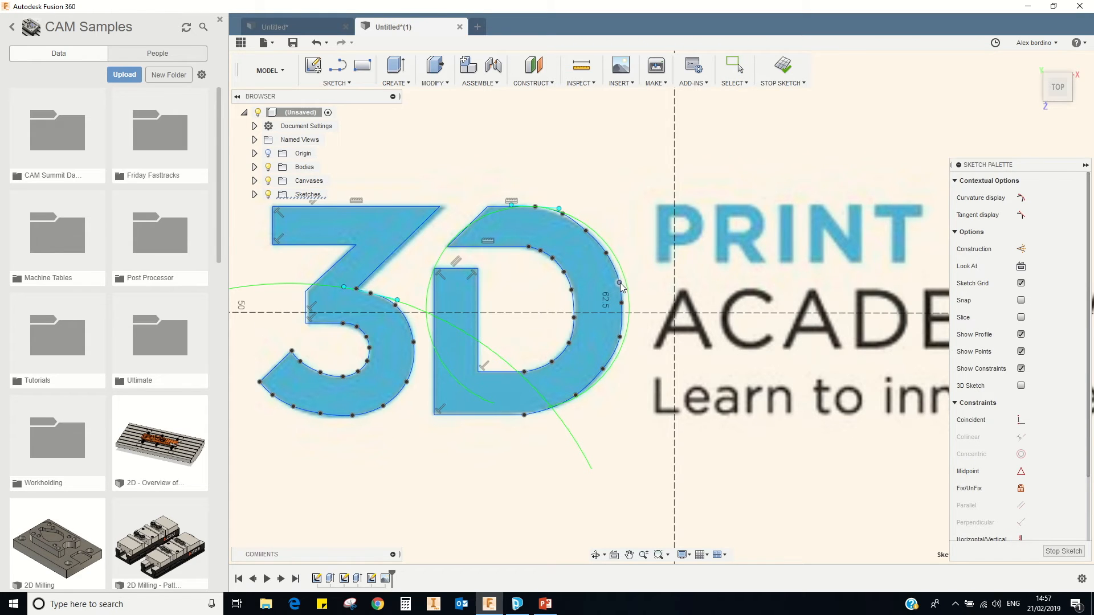
- Start a sketch text for the logo's PRINT wording beside the traced D
{"action": "scroll", "coordinate": [598, 299], "scroll_direction": "down", "scroll_amount": 4}
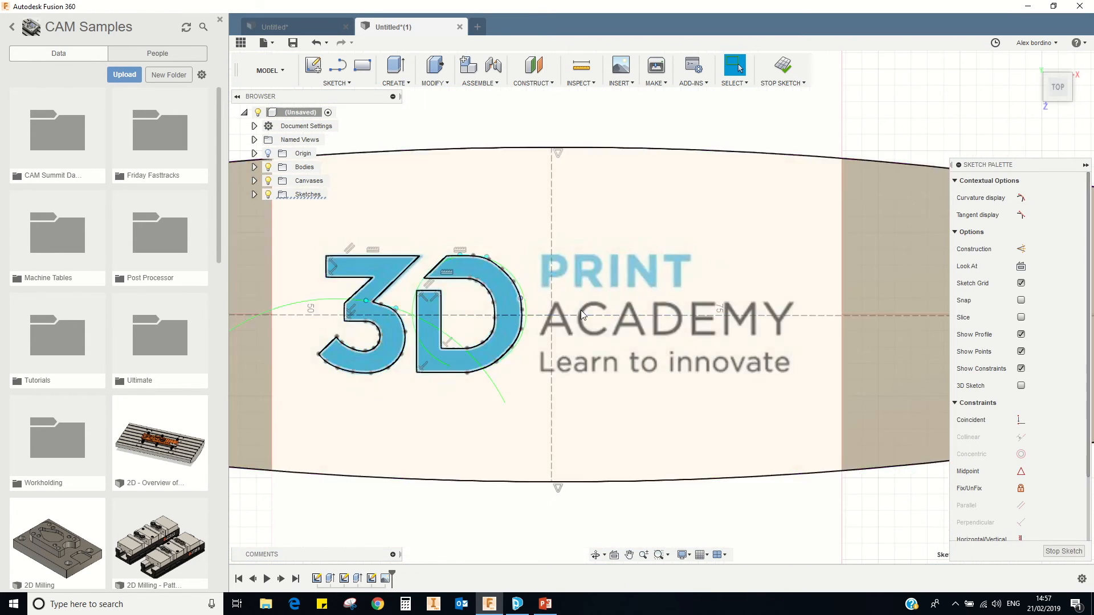
{"action": "scroll", "coordinate": [627, 251], "scroll_direction": "up", "scroll_amount": 2}
{"action": "scroll", "coordinate": [749, 297], "scroll_direction": "up", "scroll_amount": 1}
{"action": "middle_click_drag", "start_coordinate": [701, 276], "coordinate": [637, 247]}
{"action": "scroll", "coordinate": [385, 284], "scroll_direction": "down", "scroll_amount": 1}
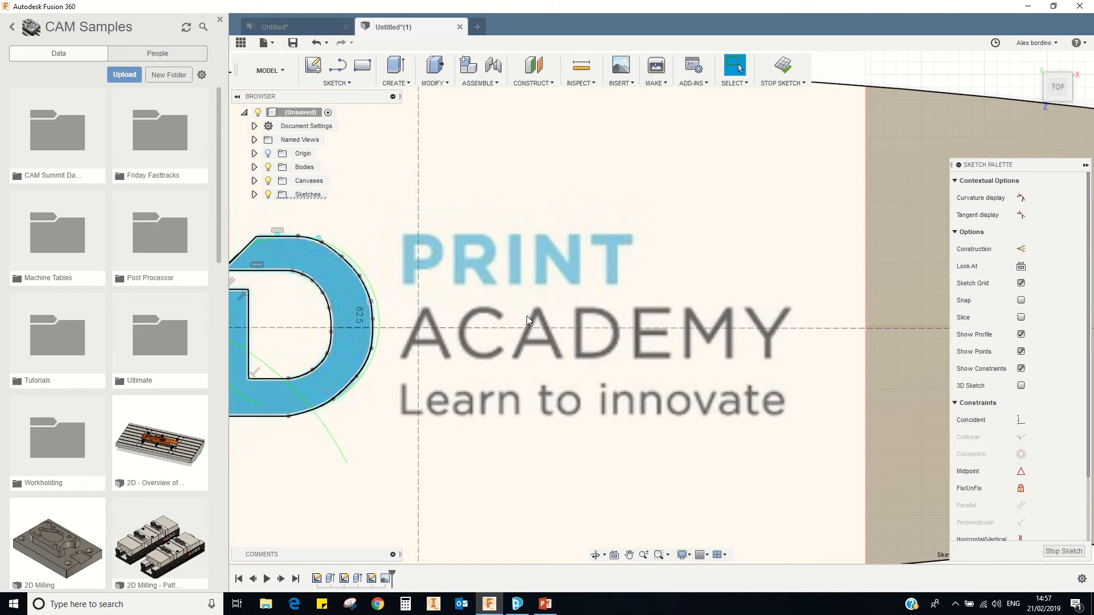
{"action": "left_click", "coordinate": [329, 86]}
{"action": "left_click", "coordinate": [328, 239]}
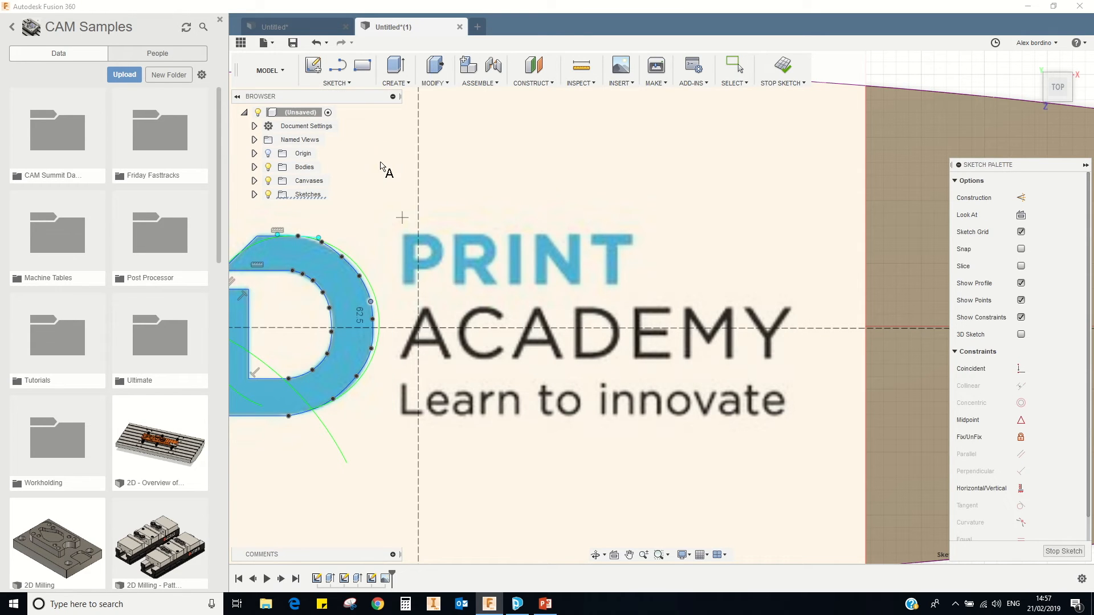
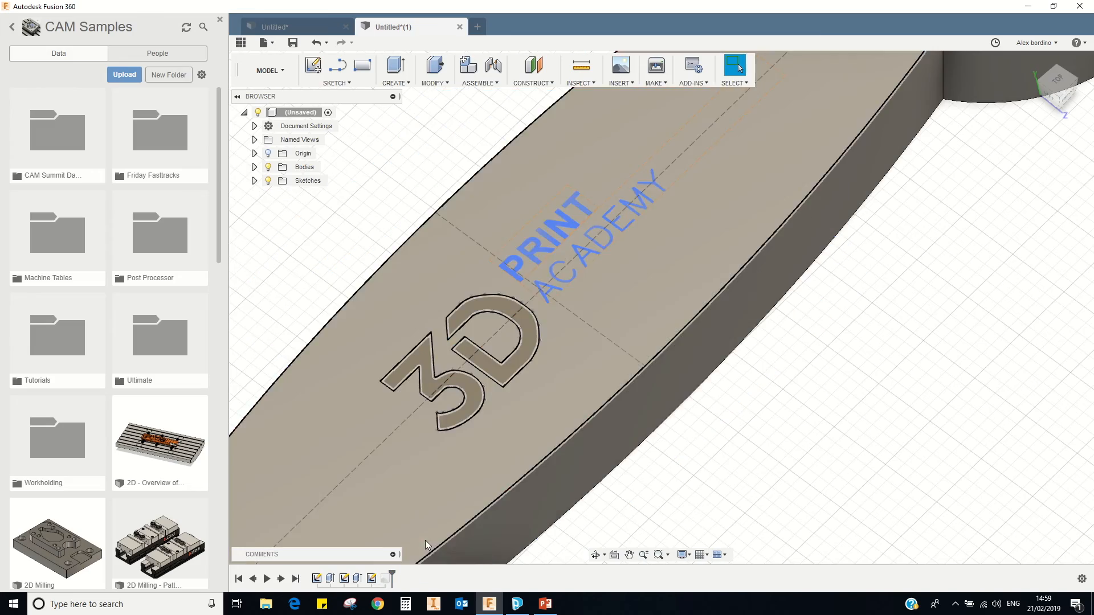
- Cut the 3, the D and the PRINT and ACADEMY texts 2 mm deep into the handle with Extrude
{"action": "middle_click_drag", "start_coordinate": [557, 374], "coordinate": [530, 384], "text": "shift"}
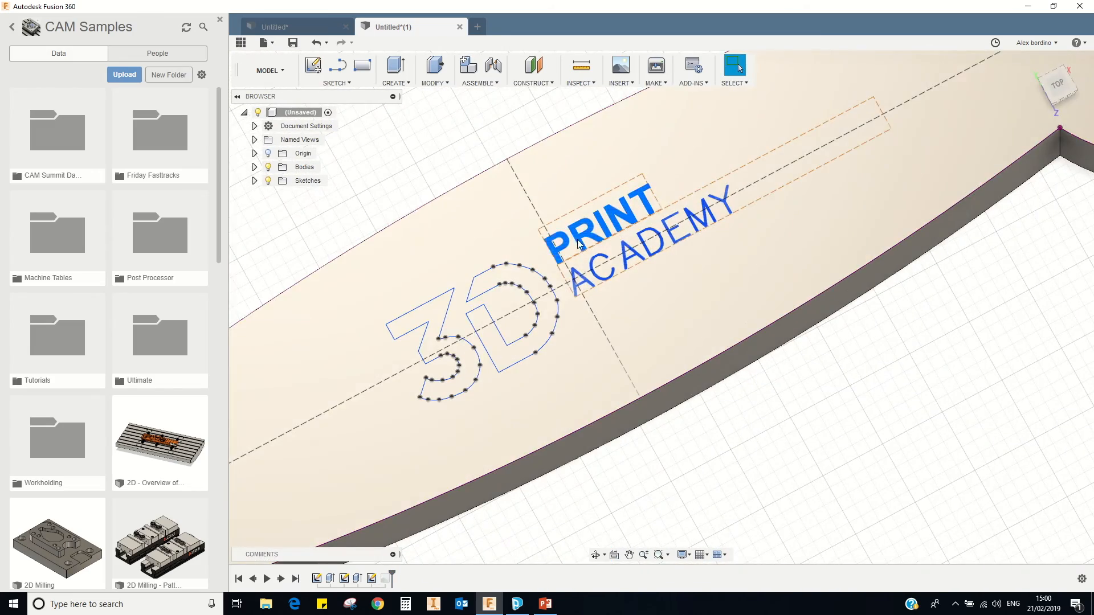
{"action": "mouse_move", "coordinate": [598, 312]}
{"action": "middle_mouse_down", "text": "shift"}
{"action": "mouse_move", "coordinate": [591, 282]}
{"action": "mouse_move", "coordinate": [481, 306]}
{"action": "mouse_move", "coordinate": [538, 258]}
{"action": "mouse_move", "coordinate": [585, 246]}
{"action": "middle_mouse_up", "text": "shift"}
{"action": "left_click", "coordinate": [396, 83]}
{"action": "left_click", "coordinate": [401, 124]}
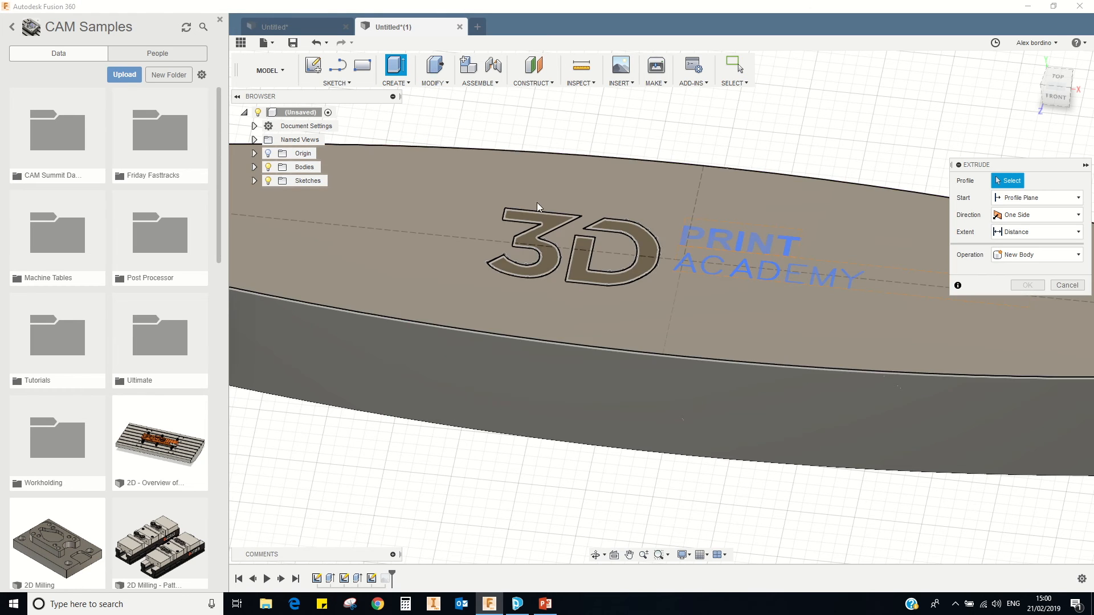
{"action": "left_click", "coordinate": [545, 218]}
{"action": "left_click", "coordinate": [620, 225]}
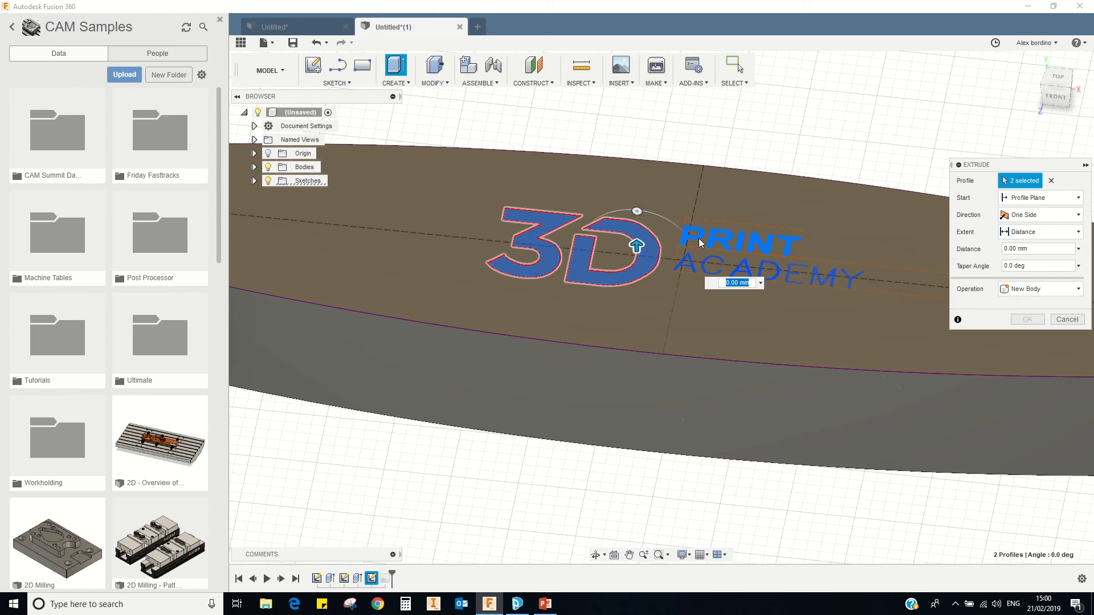
{"action": "left_click", "coordinate": [698, 238]}
{"action": "left_click", "coordinate": [696, 262]}
{"action": "left_click_drag", "start_coordinate": [576, 265], "coordinate": [581, 293]}
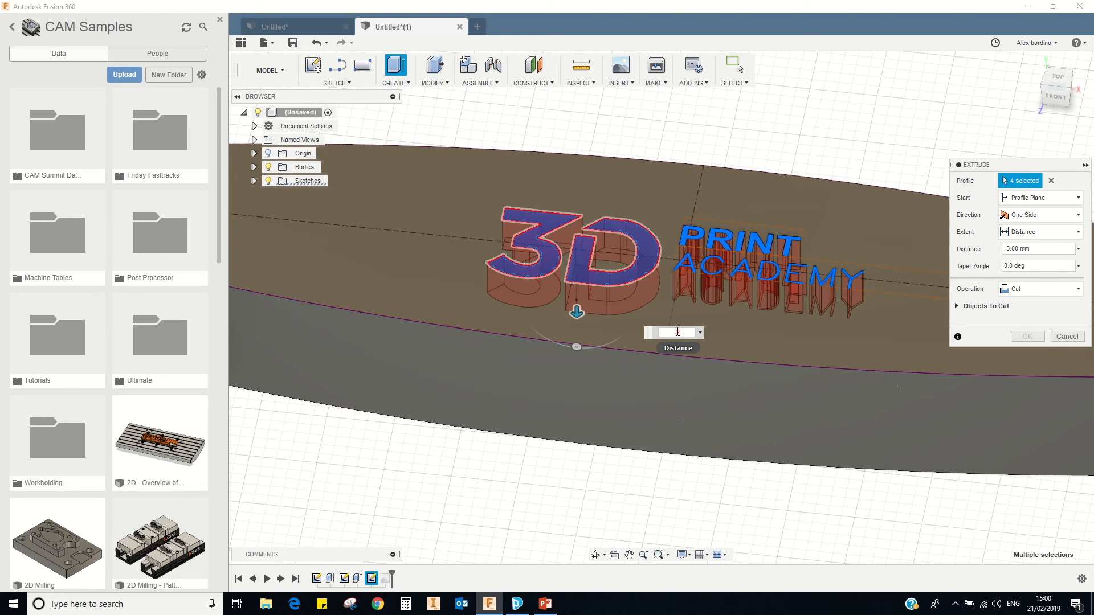
{"action": "type", "text": "2mm"}
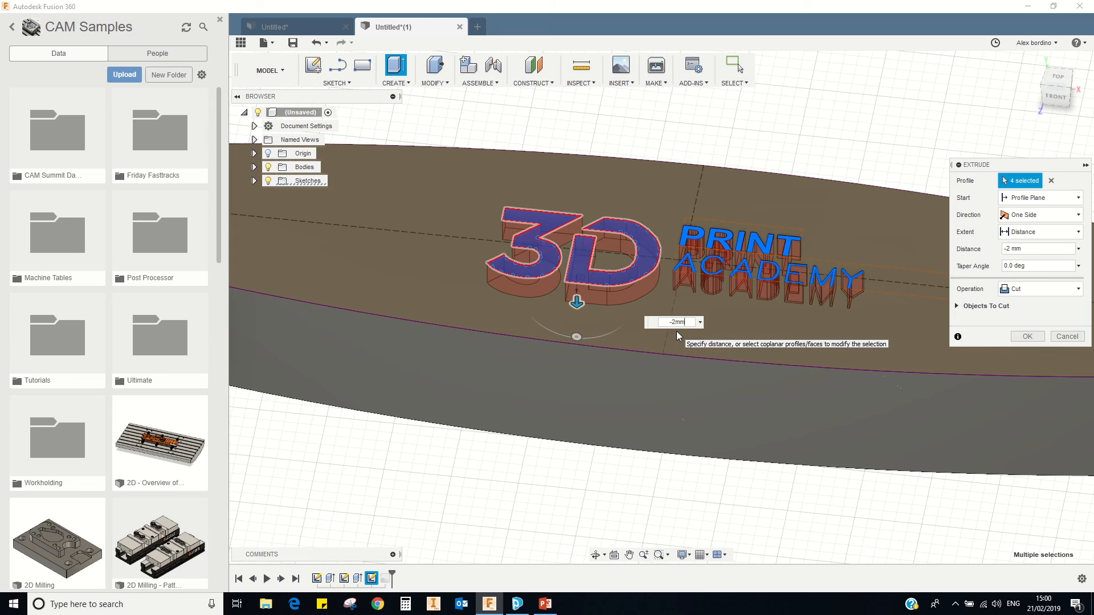
{"action": "key", "text": "Return"}
- Examine the engraved wrench, and check the rounded edges in the original wrench design by rolling its timeline to the end
{"action": "middle_click_drag", "start_coordinate": [669, 320], "coordinate": [727, 268], "text": "shift"}
{"action": "scroll", "coordinate": [752, 274], "scroll_direction": "down", "scroll_amount": 5}
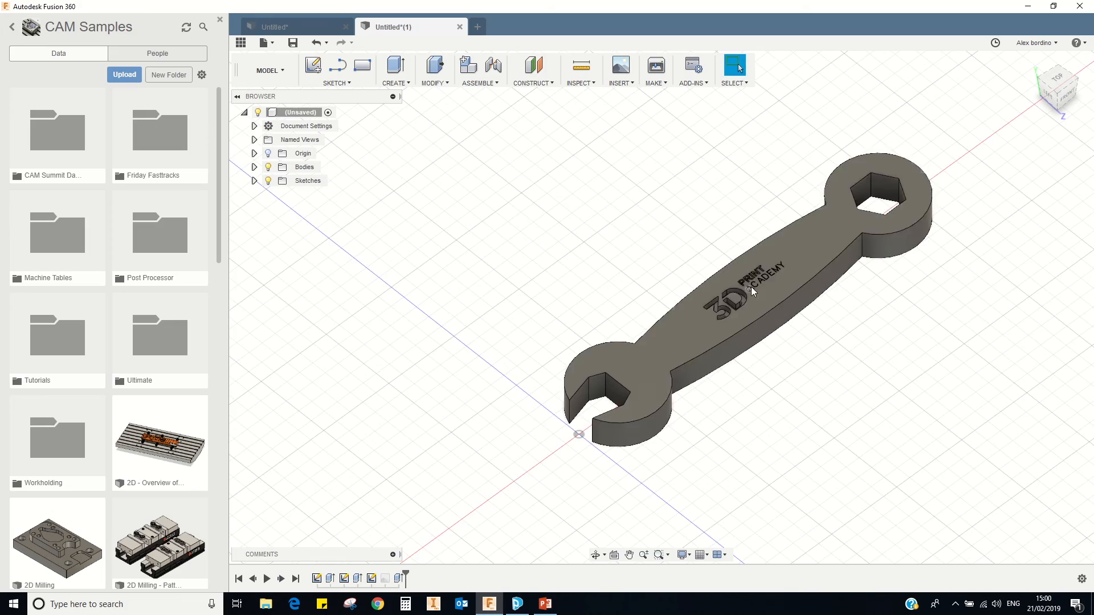
{"action": "scroll", "coordinate": [702, 305], "scroll_direction": "up", "scroll_amount": 5}
{"action": "scroll", "coordinate": [684, 269], "scroll_direction": "down", "scroll_amount": 3}
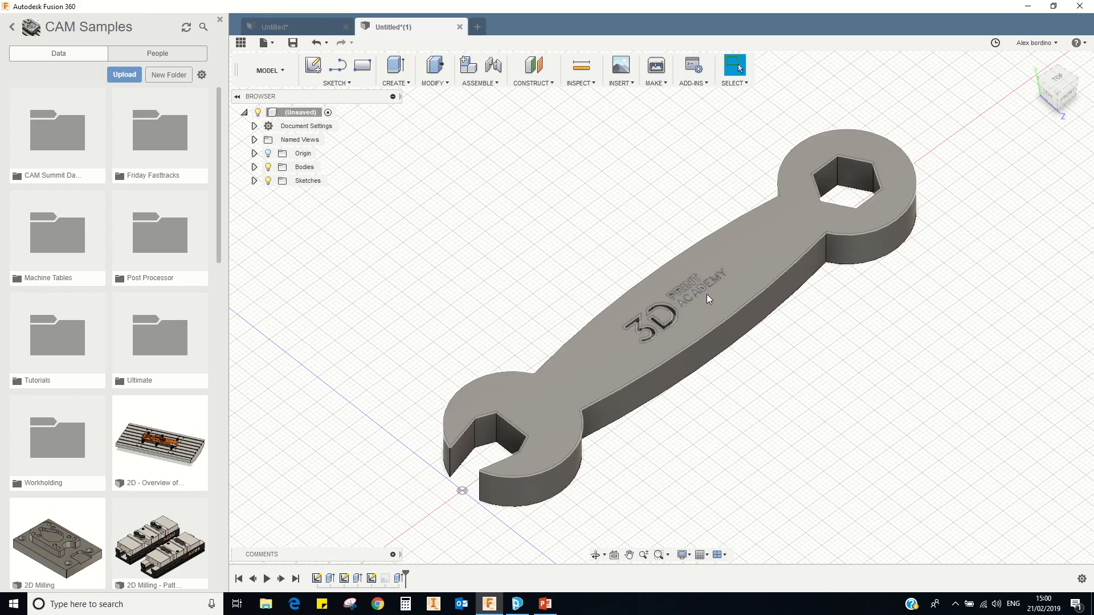
{"action": "left_click", "coordinate": [303, 29]}
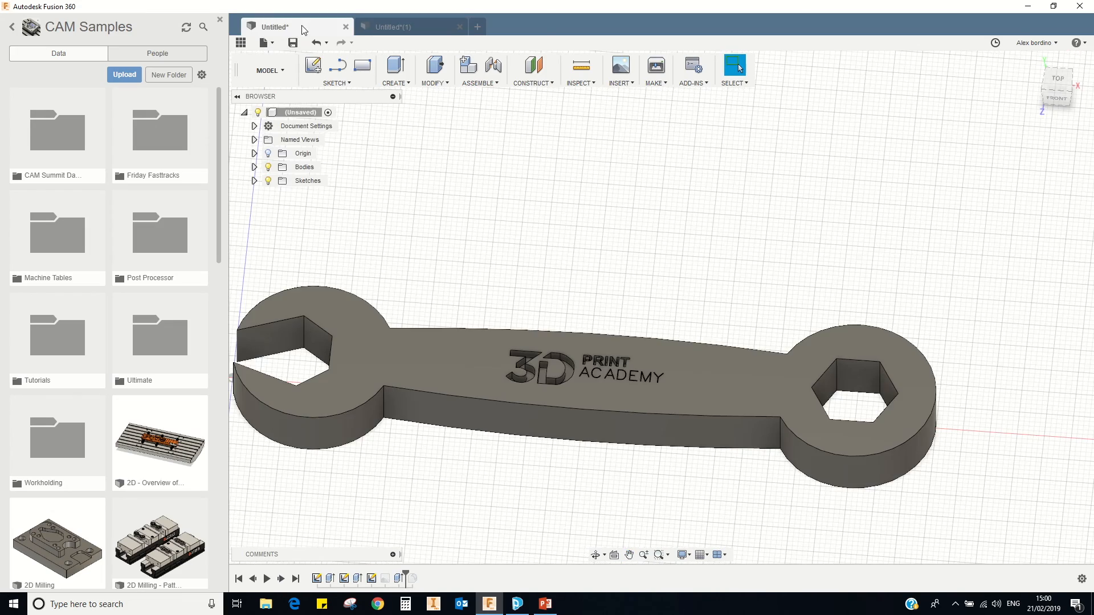
{"action": "left_click_drag", "start_coordinate": [408, 574], "coordinate": [420, 574]}
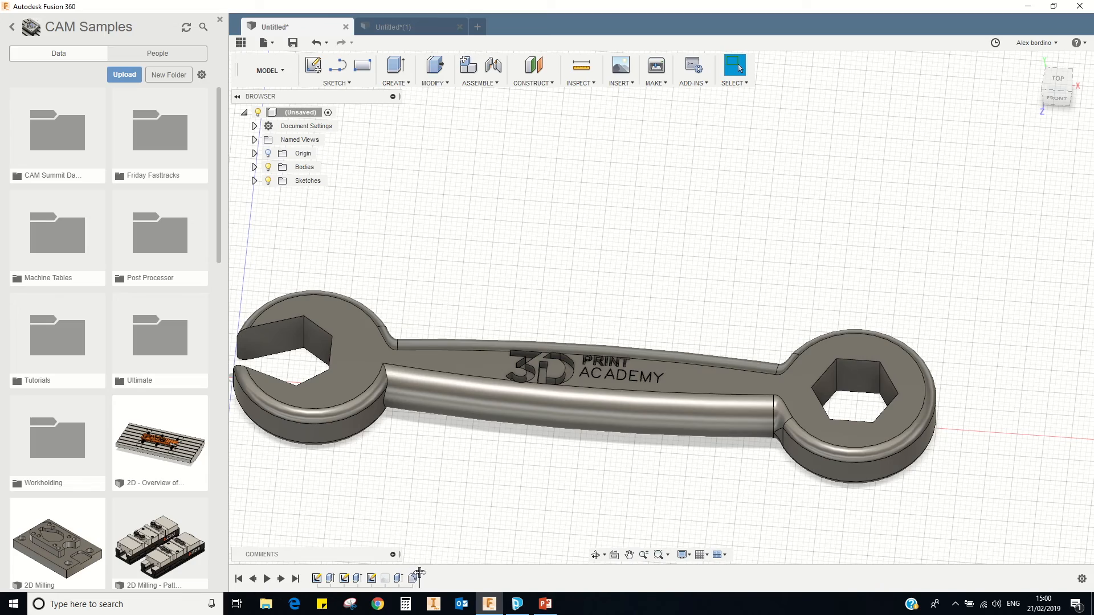
{"action": "middle_click_drag", "start_coordinate": [512, 417], "coordinate": [552, 392], "text": "shift"}
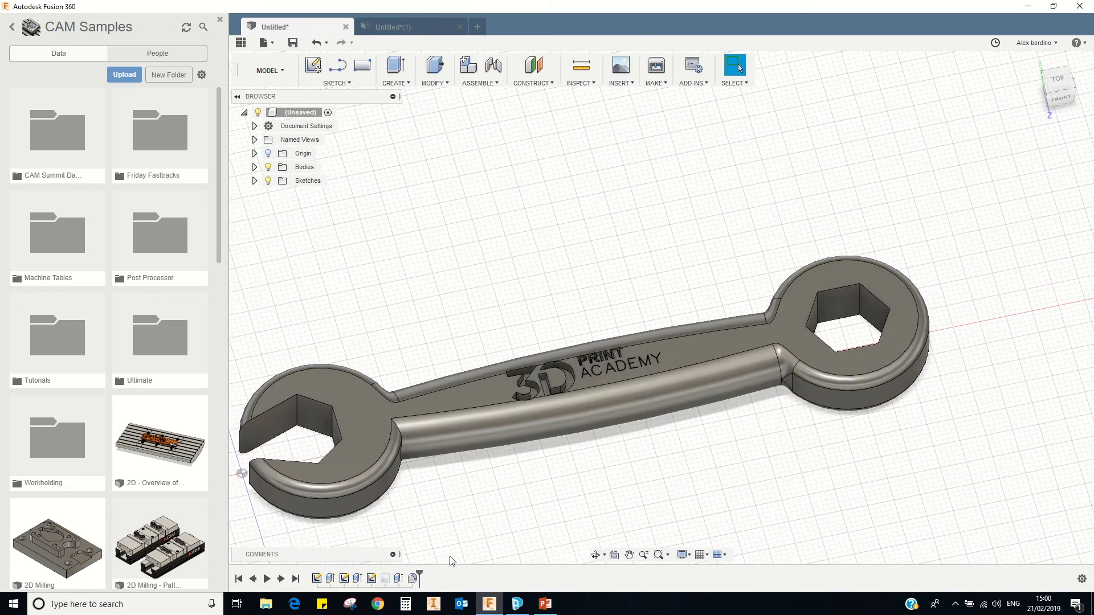
- Fillet the four long handle edges of the engraved wrench in the Untitled(1) design with a 5 mm constant radius
{"action": "left_click", "coordinate": [397, 25]}
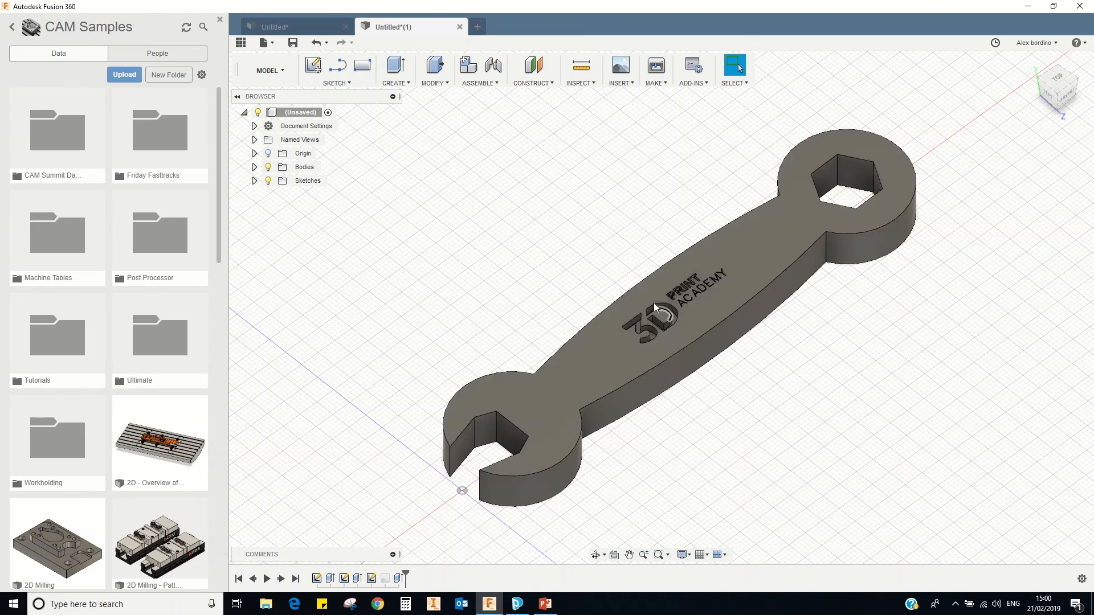
{"action": "middle_click_drag", "start_coordinate": [654, 302], "coordinate": [608, 294]}
{"action": "left_click", "coordinate": [392, 84]}
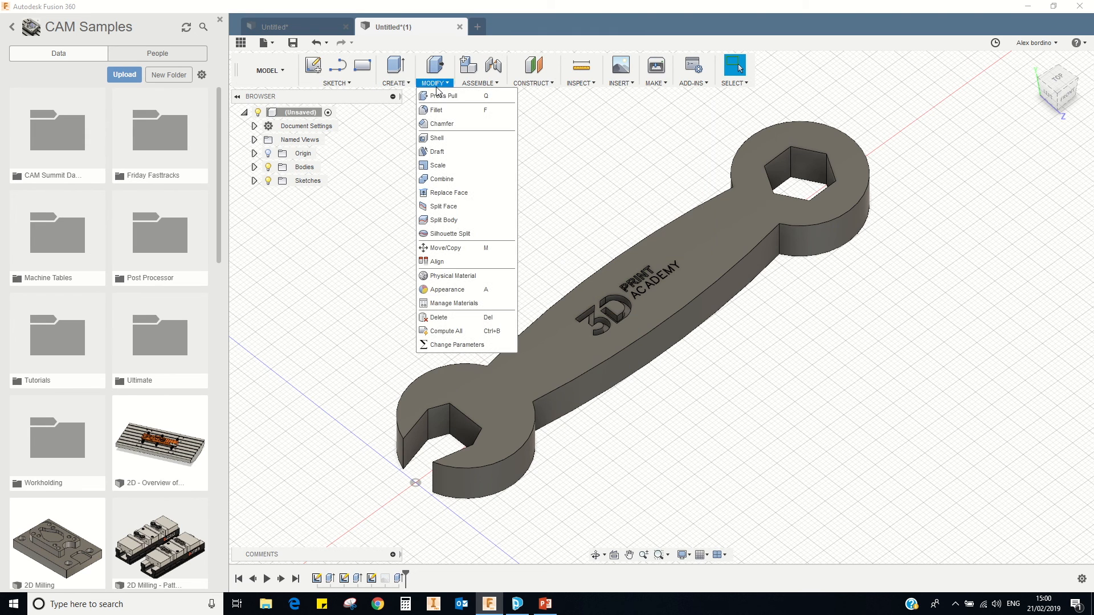
{"action": "left_click", "coordinate": [450, 110]}
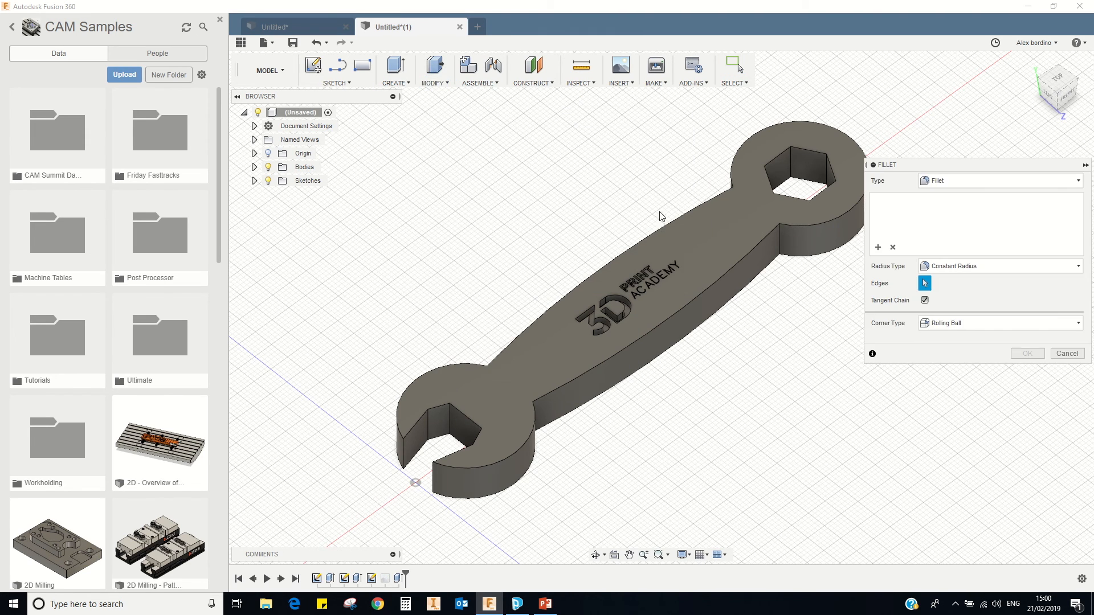
{"action": "left_click", "coordinate": [695, 297]}
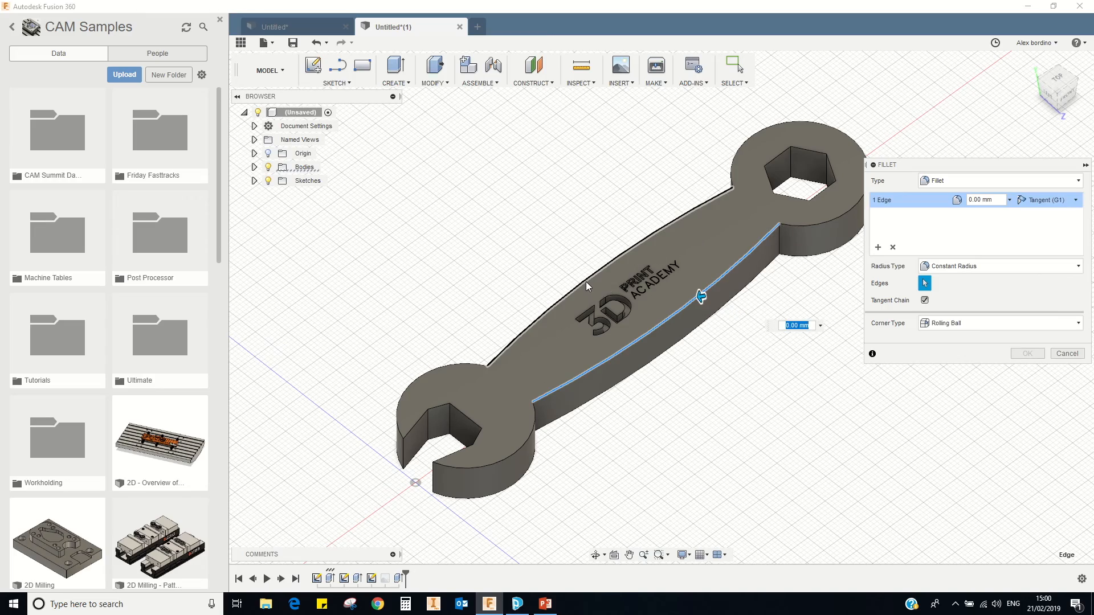
{"action": "left_click", "coordinate": [586, 281]}
{"action": "middle_click_drag", "start_coordinate": [613, 293], "coordinate": [593, 273], "text": "shift"}
{"action": "left_click", "coordinate": [563, 319]}
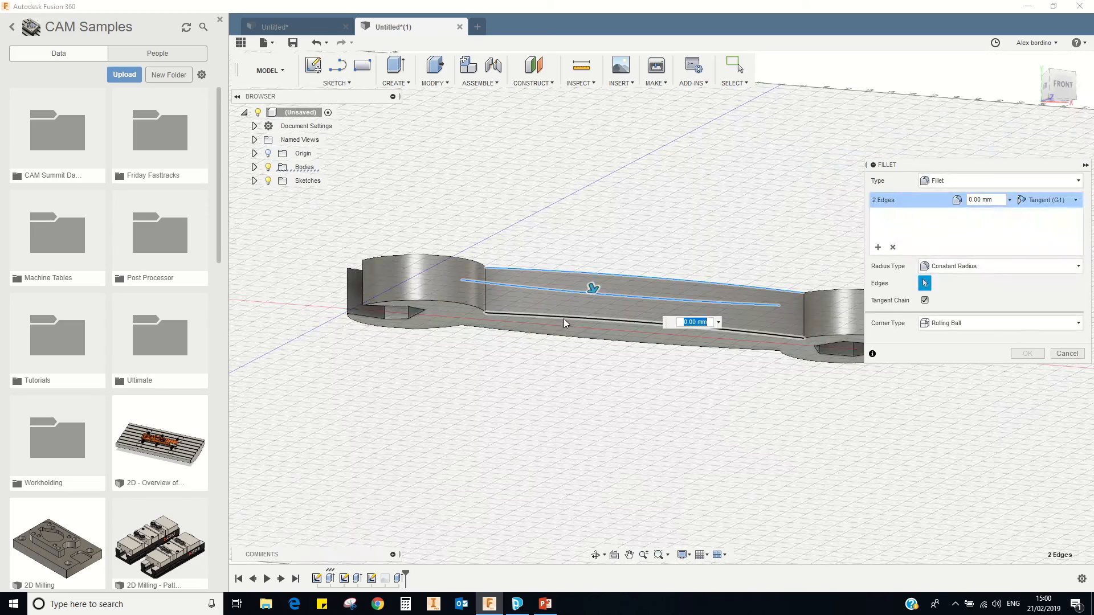
{"action": "middle_click_drag", "start_coordinate": [565, 316], "coordinate": [577, 362], "text": "shift"}
{"action": "left_click", "coordinate": [526, 319]}
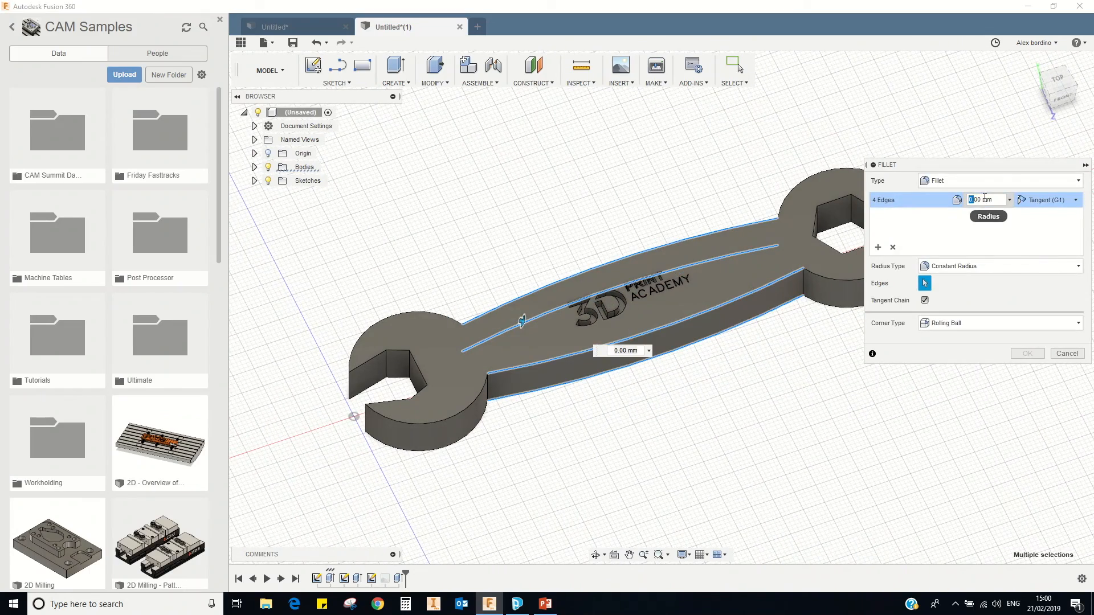
{"action": "mouse_move", "coordinate": [695, 272]}
{"action": "middle_mouse_down", "text": "shift"}
{"action": "mouse_move", "coordinate": [676, 221]}
{"action": "mouse_move", "coordinate": [707, 268]}
{"action": "middle_mouse_up", "text": "shift"}
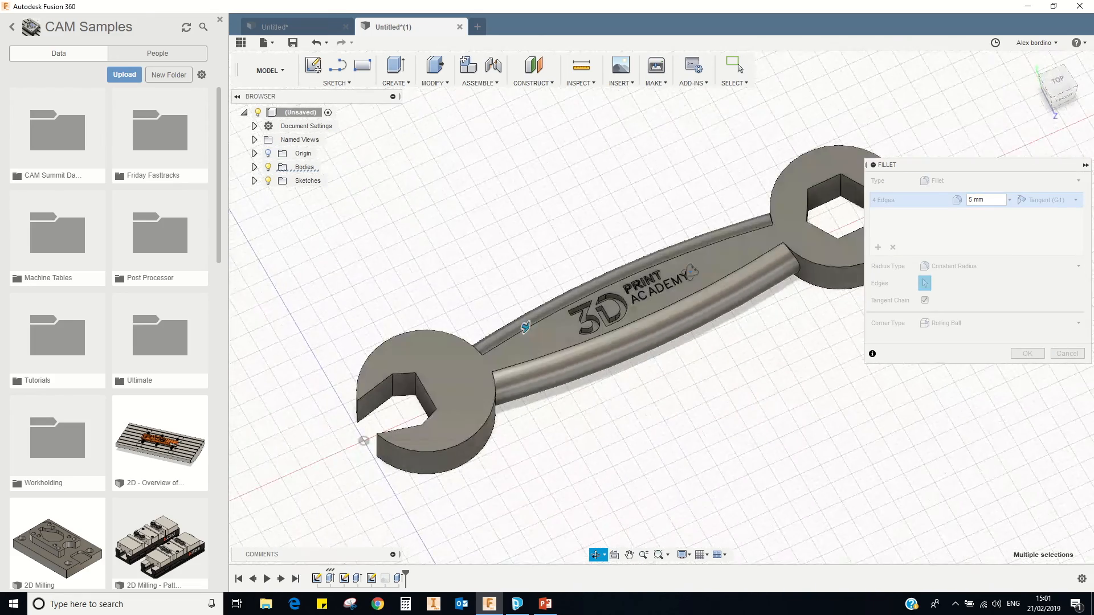
{"action": "middle_click_drag", "start_coordinate": [732, 227], "coordinate": [678, 213]}
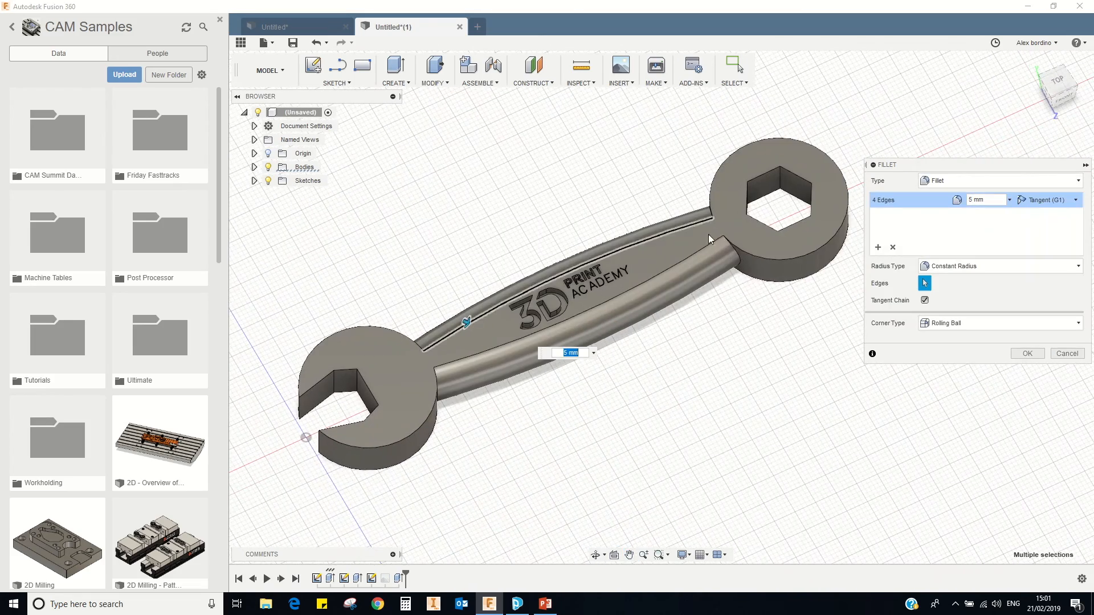
- Add a second fillet set of 3 mm on the six upper and lower outer edges of both wrench heads, and apply the fillets
{"action": "left_click", "coordinate": [881, 250]}
{"action": "left_click", "coordinate": [744, 149]}
{"action": "middle_click_drag", "start_coordinate": [743, 148], "coordinate": [760, 271], "text": "shift"}
{"action": "left_click", "coordinate": [760, 302]}
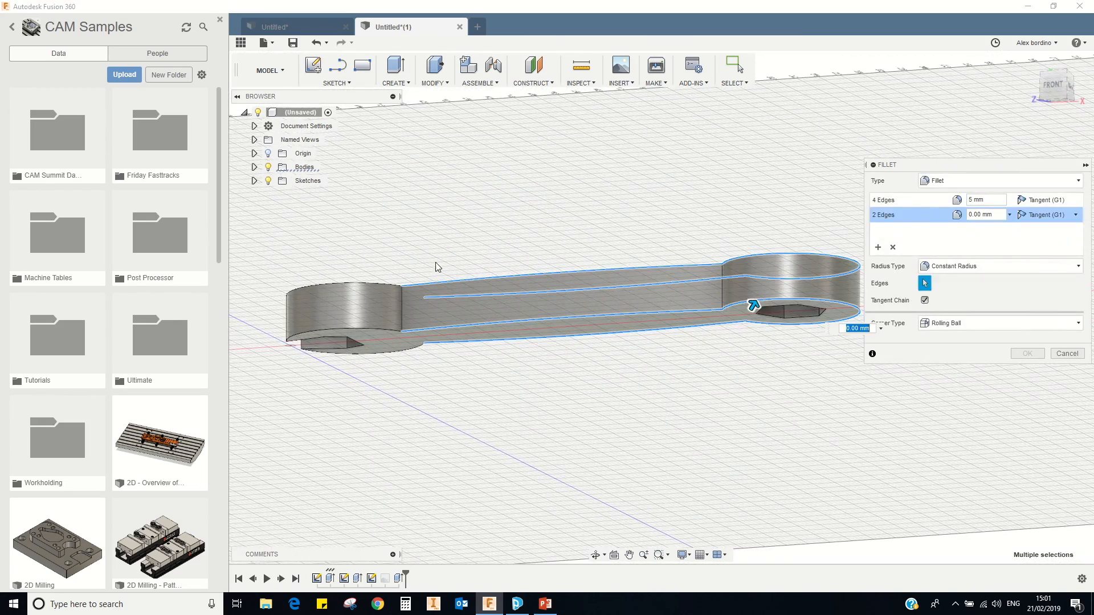
{"action": "middle_click_drag", "start_coordinate": [435, 264], "coordinate": [431, 347], "text": "shift"}
{"action": "left_click", "coordinate": [431, 347]}
{"action": "left_click", "coordinate": [501, 400]}
{"action": "middle_click_drag", "start_coordinate": [500, 400], "coordinate": [433, 320], "text": "shift"}
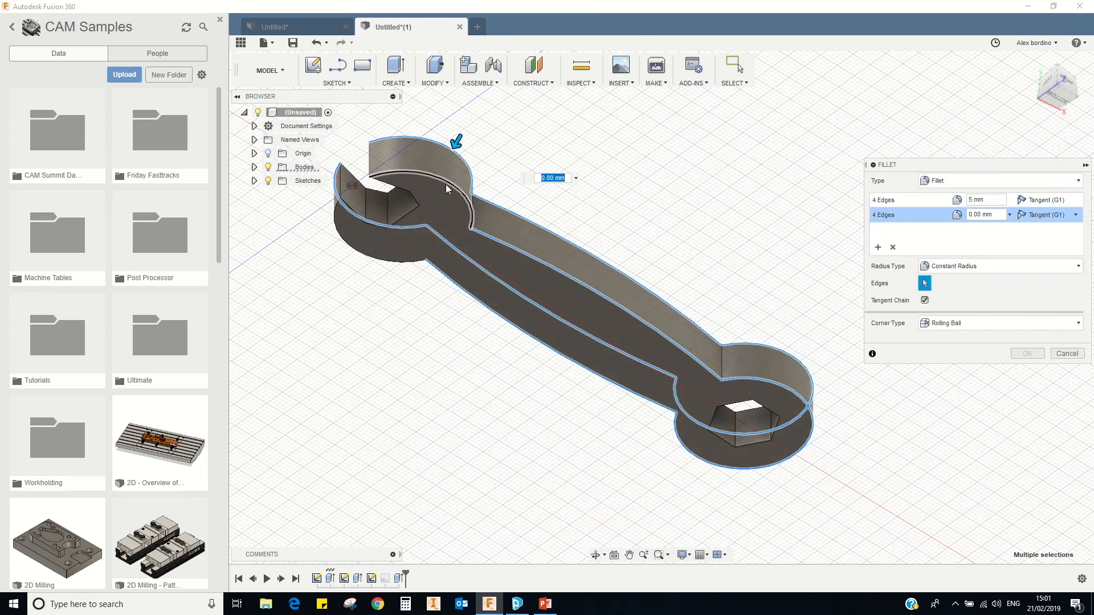
{"action": "left_click", "coordinate": [444, 182]}
{"action": "left_click", "coordinate": [368, 257]}
{"action": "middle_click_drag", "start_coordinate": [422, 193], "coordinate": [415, 288], "text": "shift"}
{"action": "left_click", "coordinate": [984, 215]}
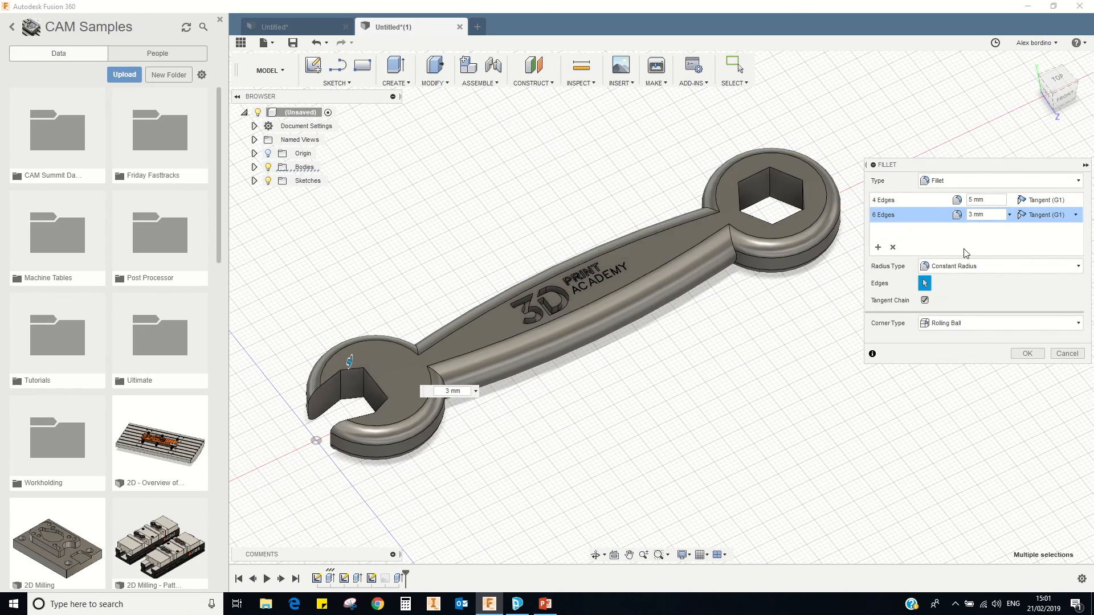
{"action": "middle_click_drag", "start_coordinate": [638, 272], "coordinate": [620, 219], "text": "shift"}
{"action": "key", "text": "Return"}
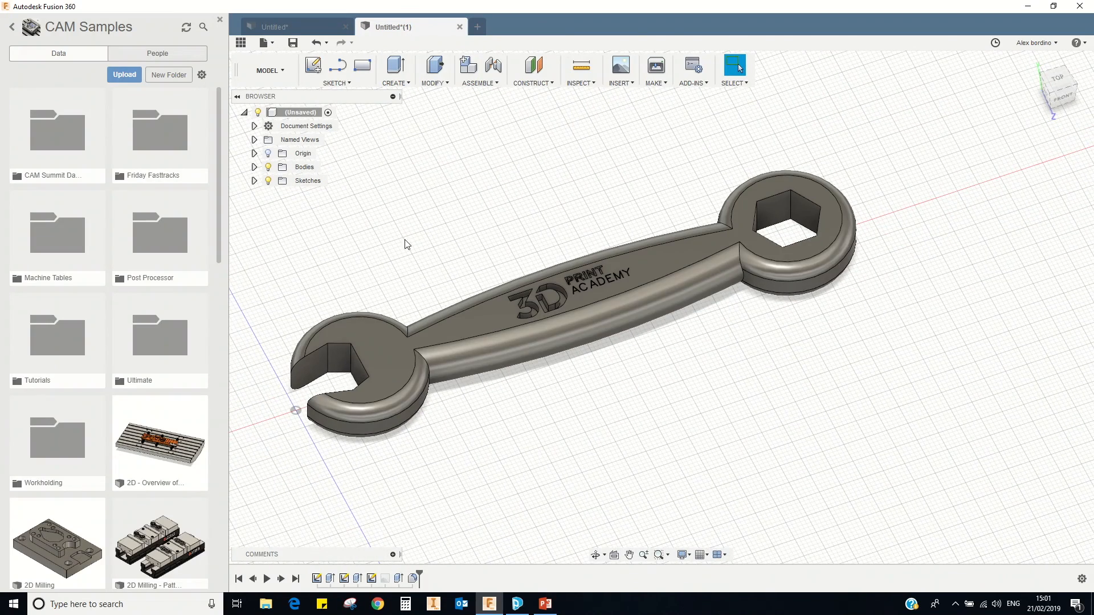
- Start exporting the design under the name 3DPA SPANNER- YOUR NAME with the IGES file type
{"action": "middle_click_drag", "start_coordinate": [526, 287], "coordinate": [598, 283]}
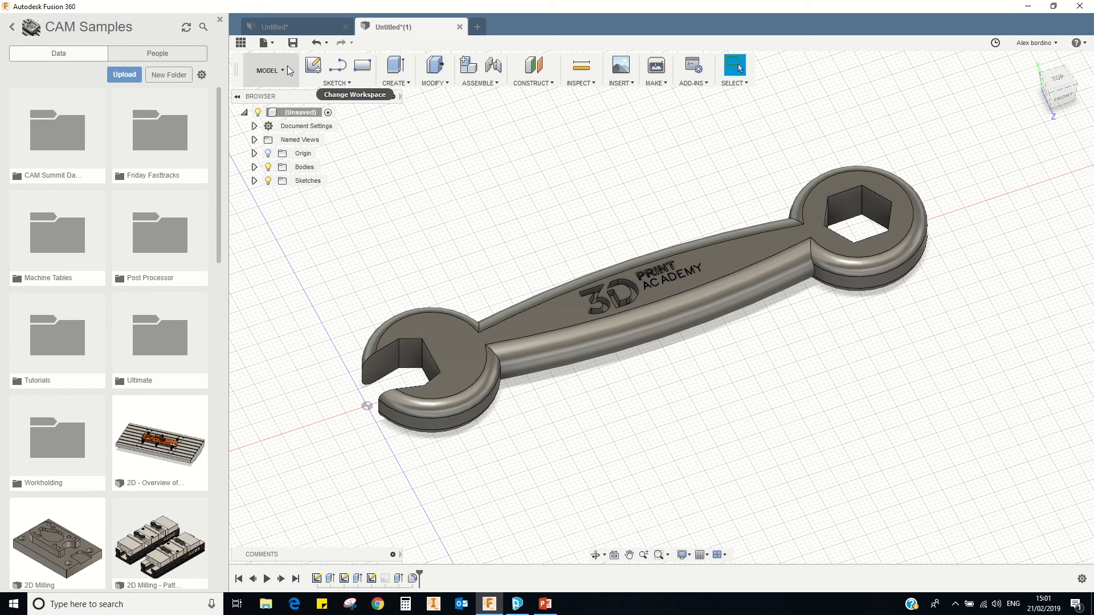
{"action": "left_click", "coordinate": [268, 43]}
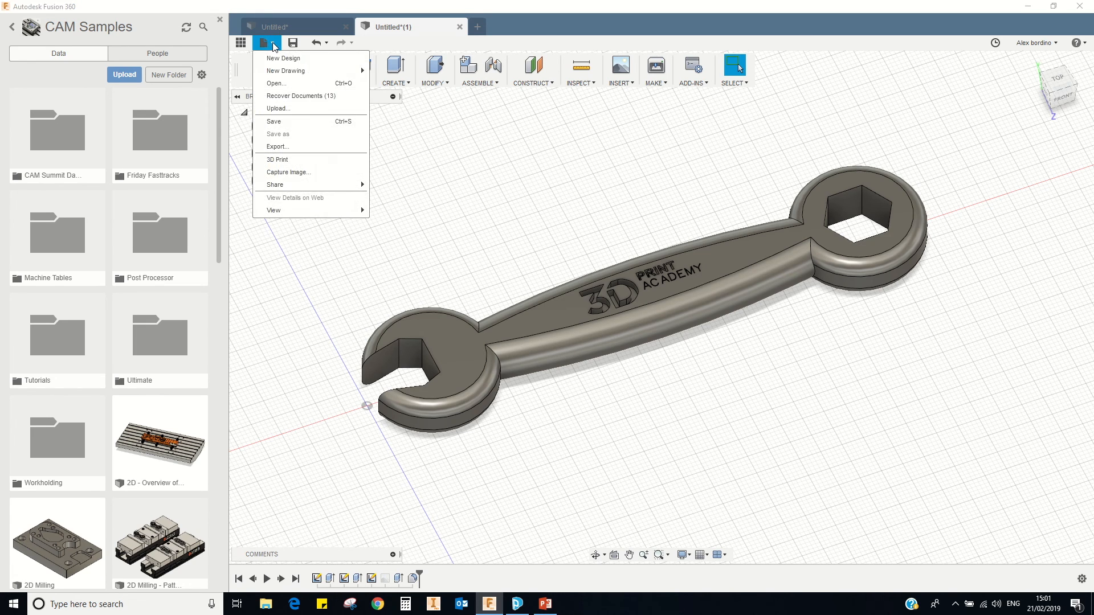
{"action": "left_click", "coordinate": [276, 147]}
{"action": "left_click", "coordinate": [393, 126]}
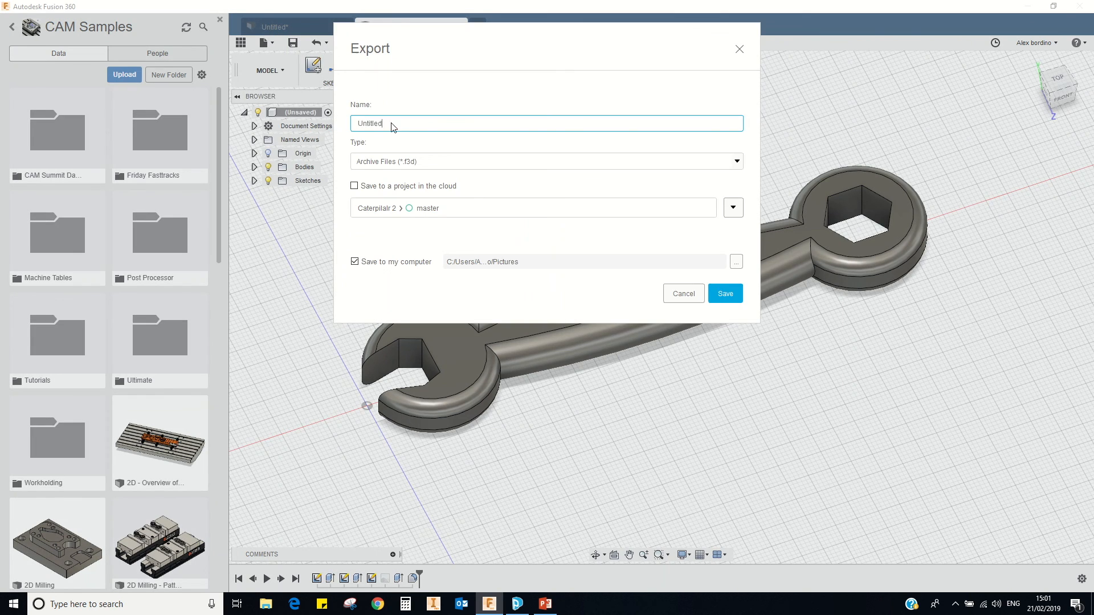
{"action": "left_click_drag", "start_coordinate": [388, 124], "coordinate": [339, 128]}
{"action": "key", "text": "BackSpace"}
{"action": "type", "text": "3DPA SPANNER- YOUR NAME"}
{"action": "left_click", "coordinate": [410, 162]}
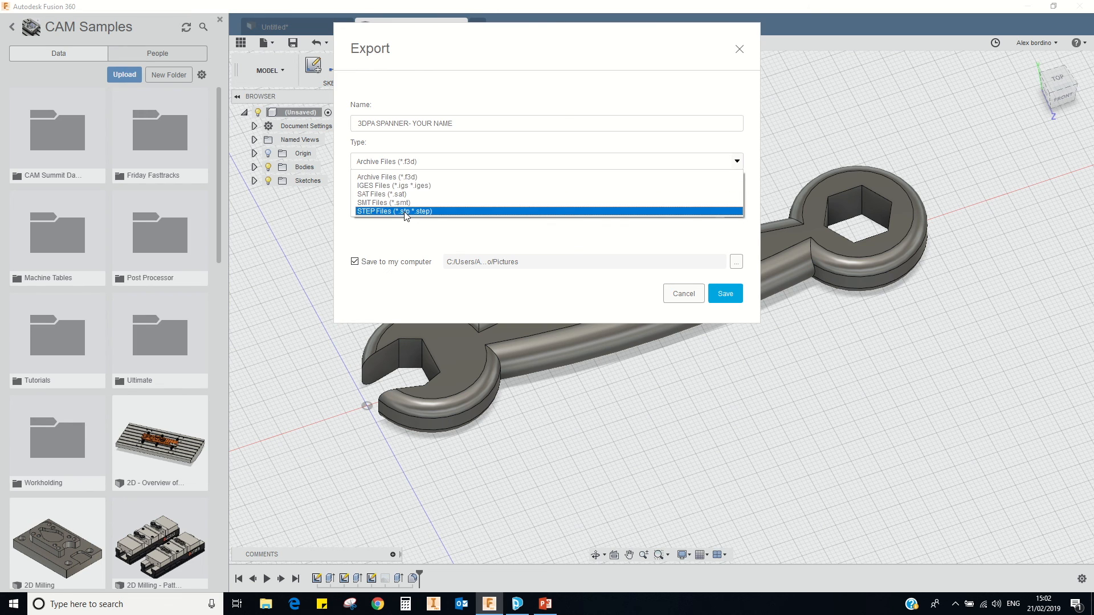
{"action": "left_click", "coordinate": [407, 186]}
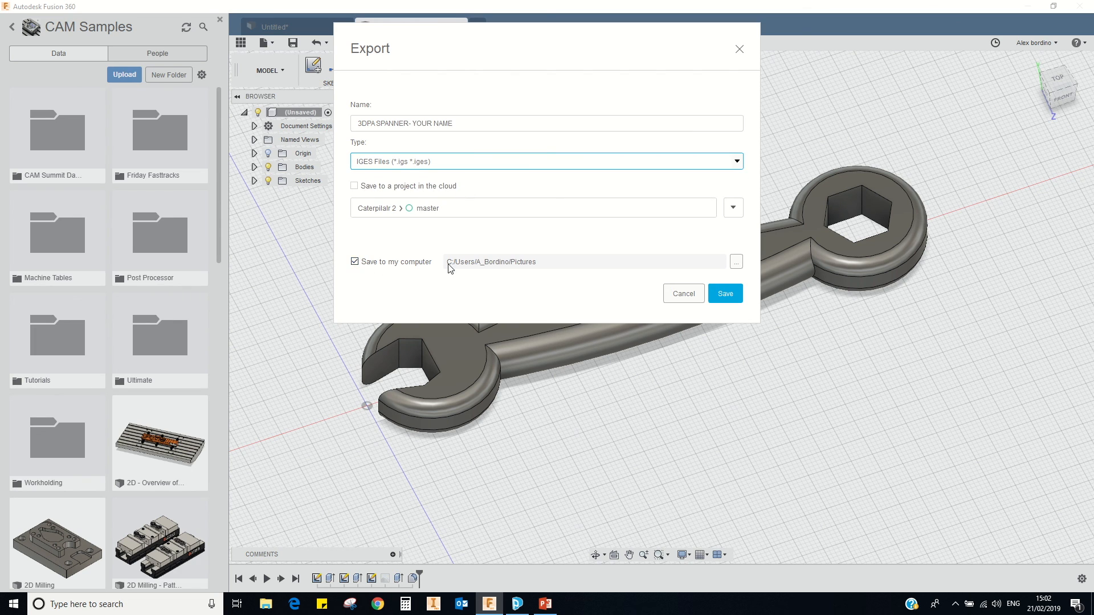
- Choose the computer's Desktop as the export location and save the IGES file there
{"action": "left_click", "coordinate": [736, 262]}
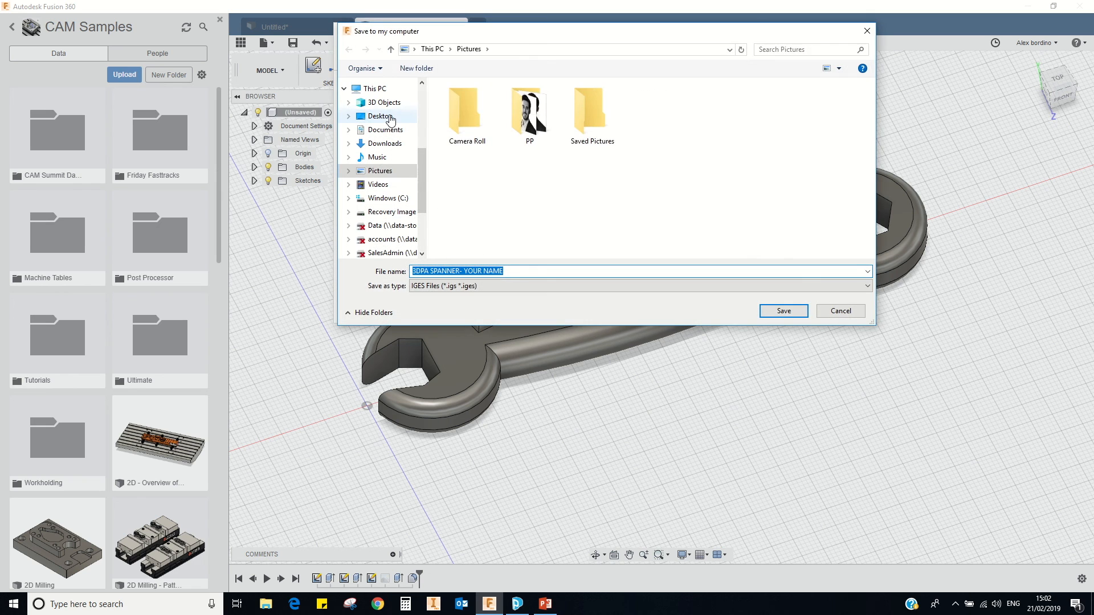
{"action": "left_click", "coordinate": [381, 116]}
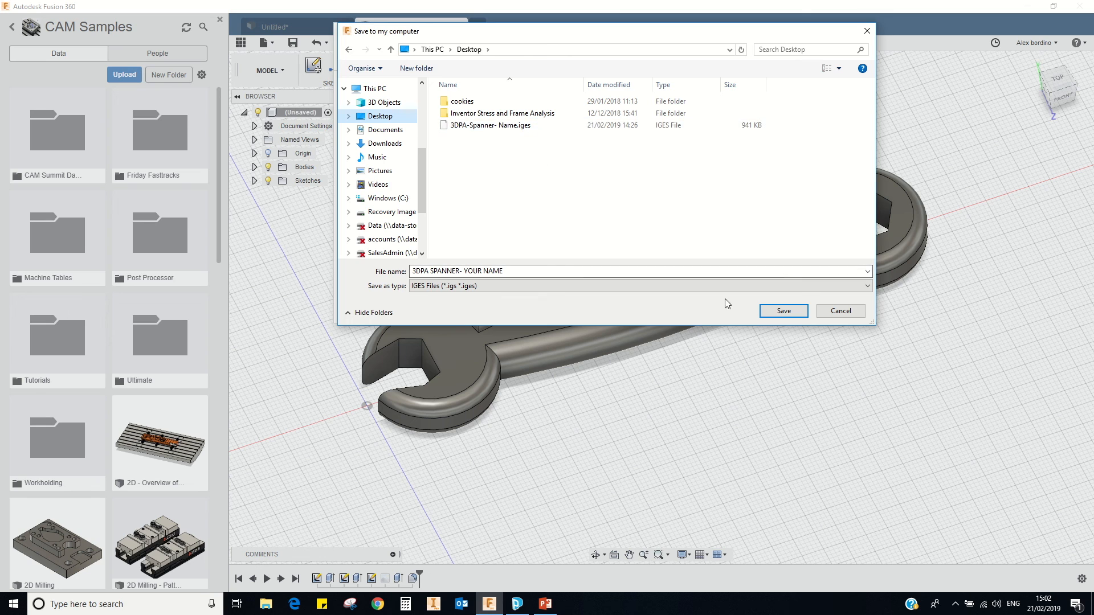
{"action": "left_click", "coordinate": [765, 310]}
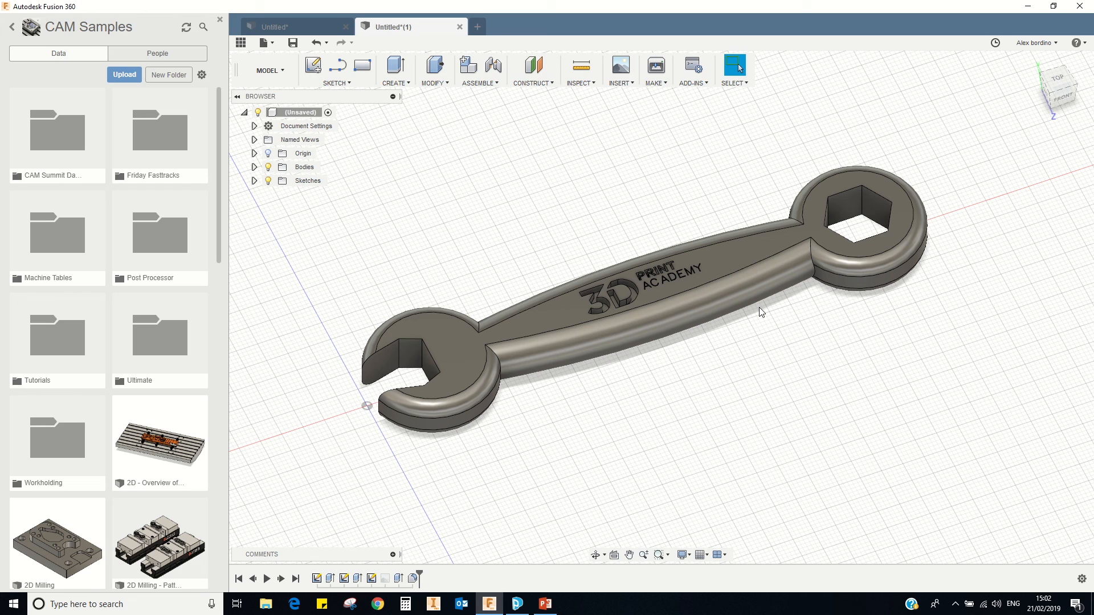
- Switch to GrabCAD Print and add the model 3DPA SPANNER- YOUR NAME.iges from the Desktop to the new project
{"action": "left_click", "coordinate": [520, 603]}
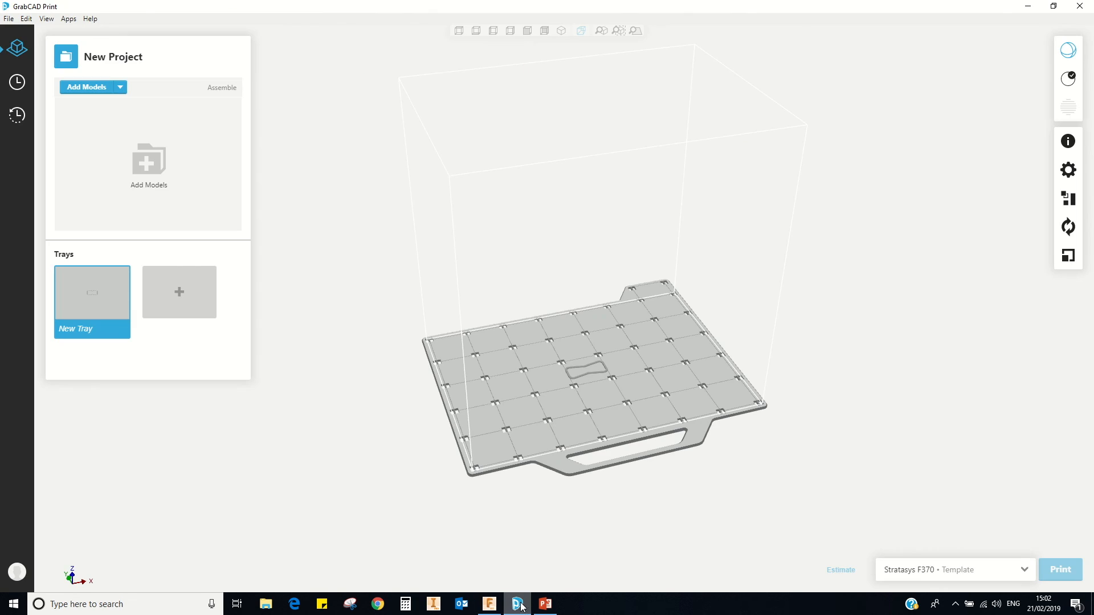
{"action": "left_click", "coordinate": [86, 87]}
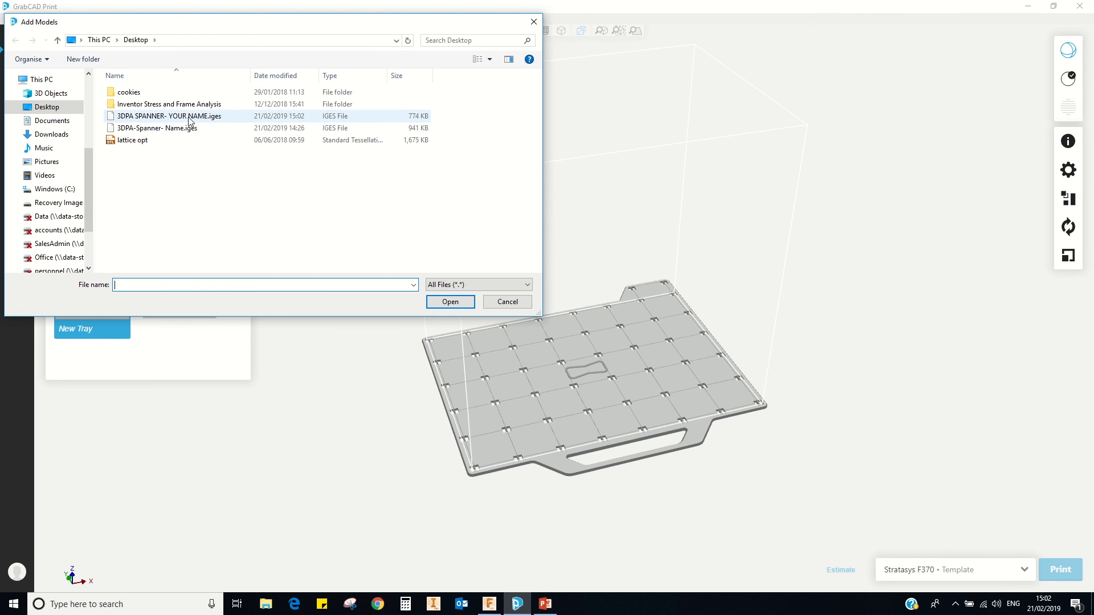
{"action": "left_click", "coordinate": [187, 116]}
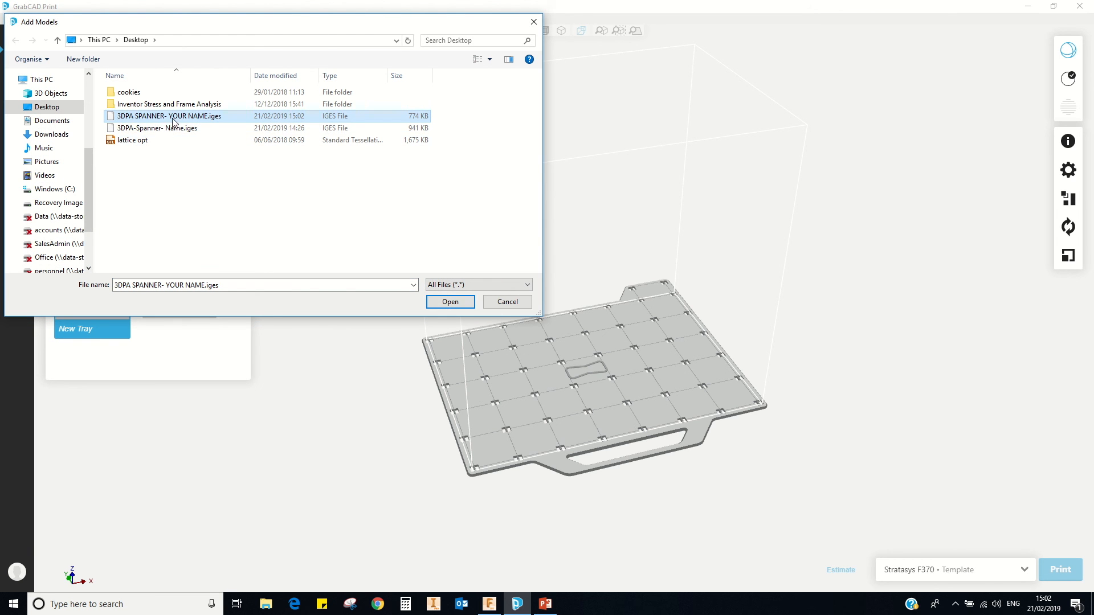
{"action": "left_click", "coordinate": [444, 302]}
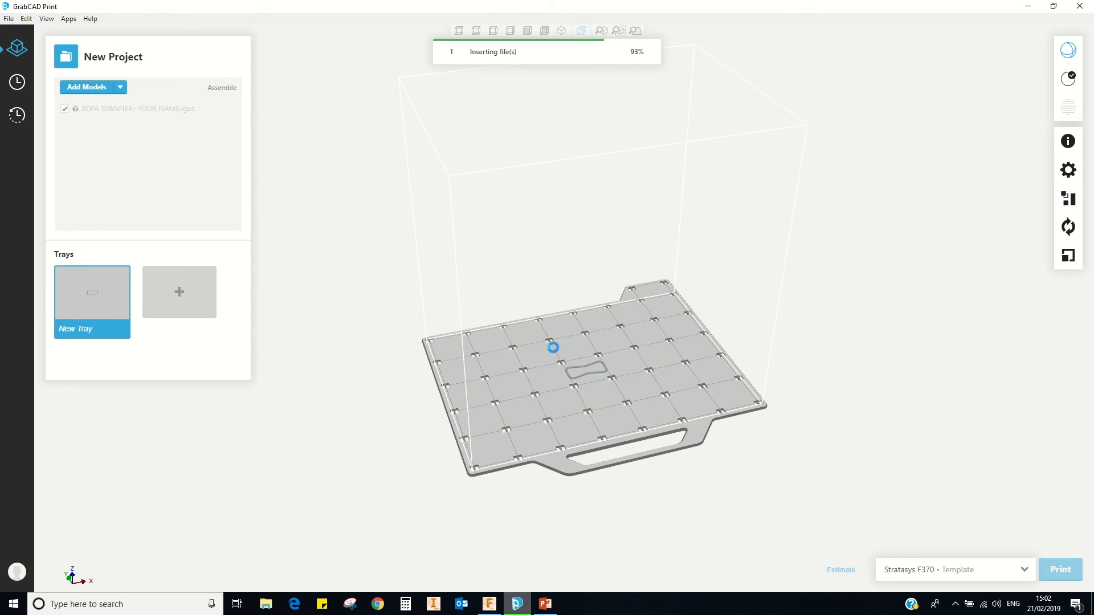
- Move the spanner clear of the block at the tray's centre, and auto-orient it for printing
{"action": "left_click_drag", "start_coordinate": [584, 356], "coordinate": [490, 348]}
{"action": "left_click", "coordinate": [1068, 198]}
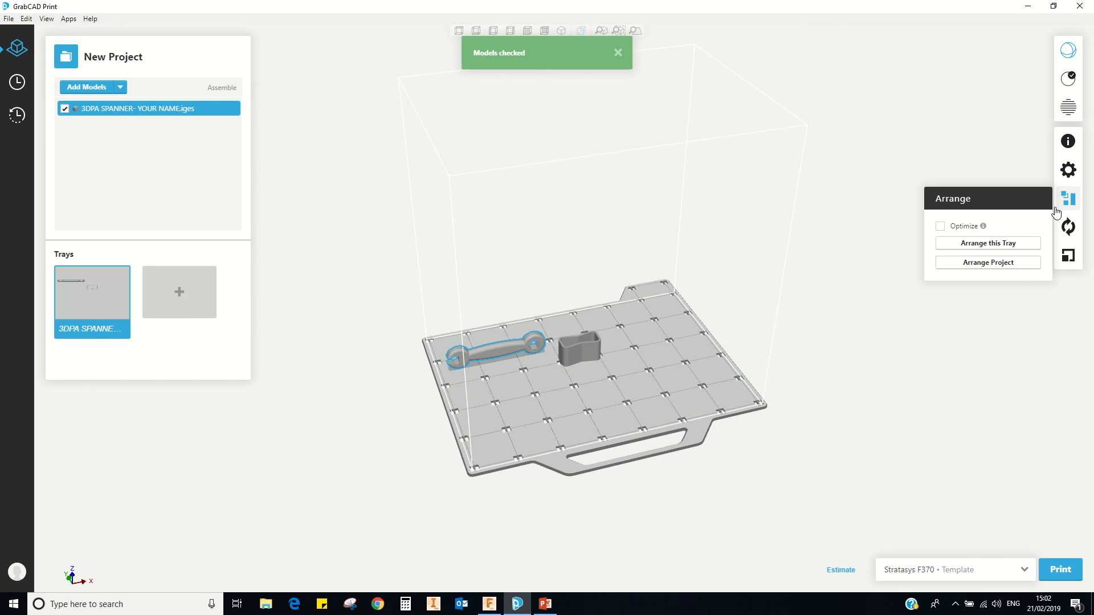
{"action": "left_click", "coordinate": [1069, 225]}
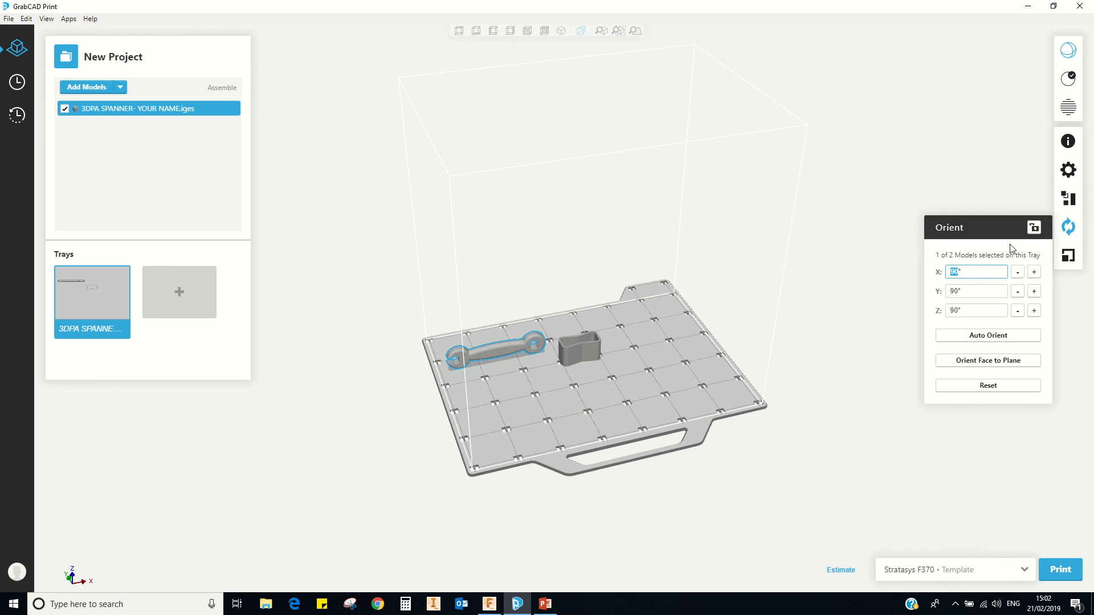
{"action": "left_click", "coordinate": [988, 336]}
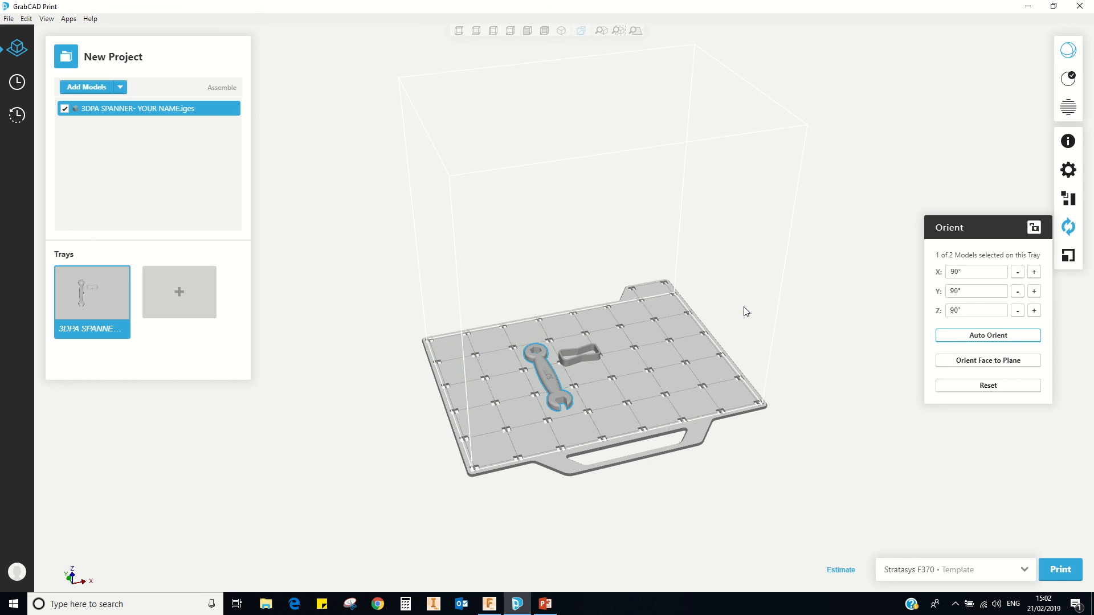
{"action": "scroll", "coordinate": [554, 376], "scroll_direction": "up", "scroll_amount": 6}
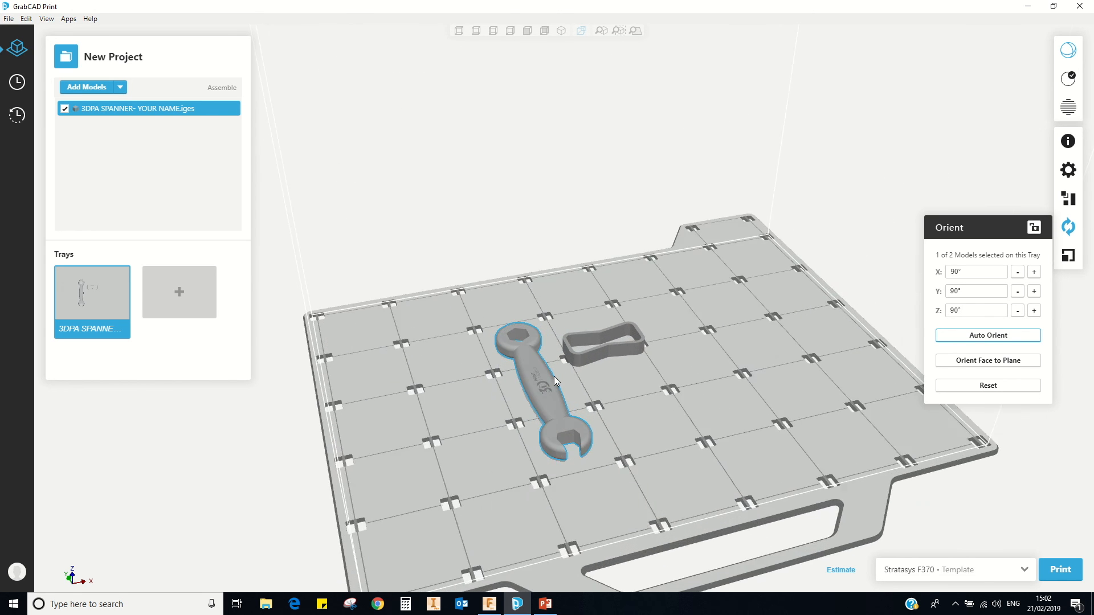
{"action": "scroll", "coordinate": [563, 397], "scroll_direction": "up", "scroll_amount": 4}
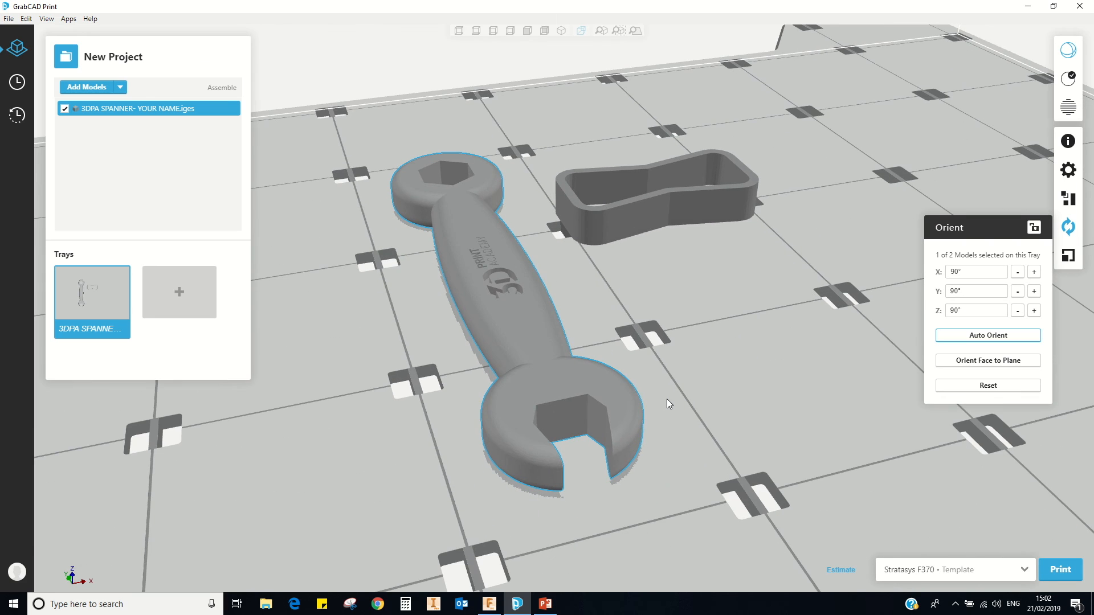